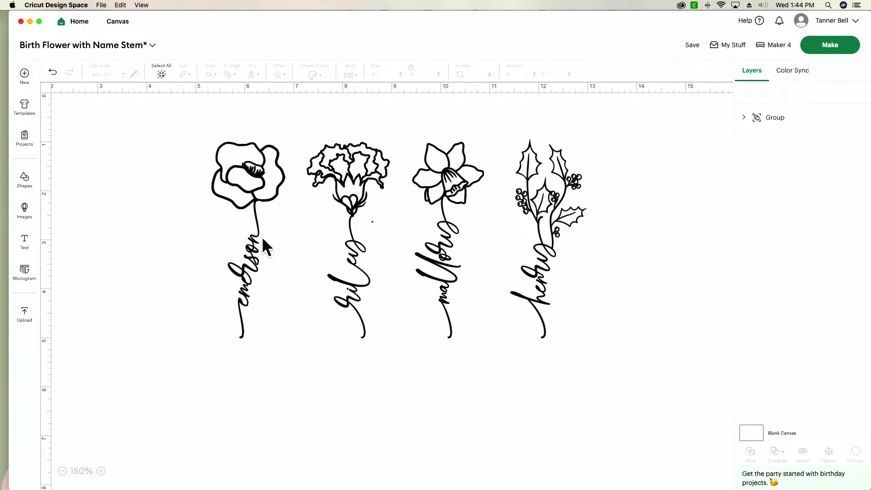
Look over the flower name designs, then switch to Chrome and examine the Makers Gonna Learn cut files for February
scroll(248, 356, "right", 2)
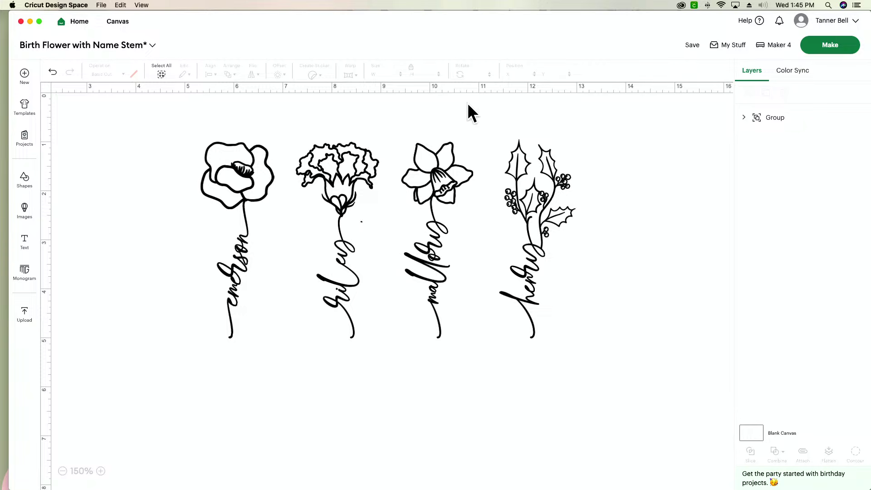
scroll(491, 266, "right", 2)
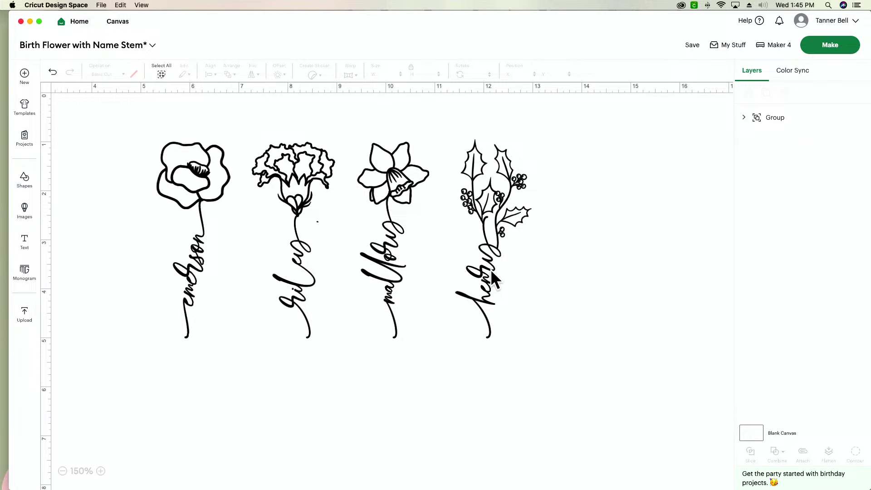
key("super+Tab")
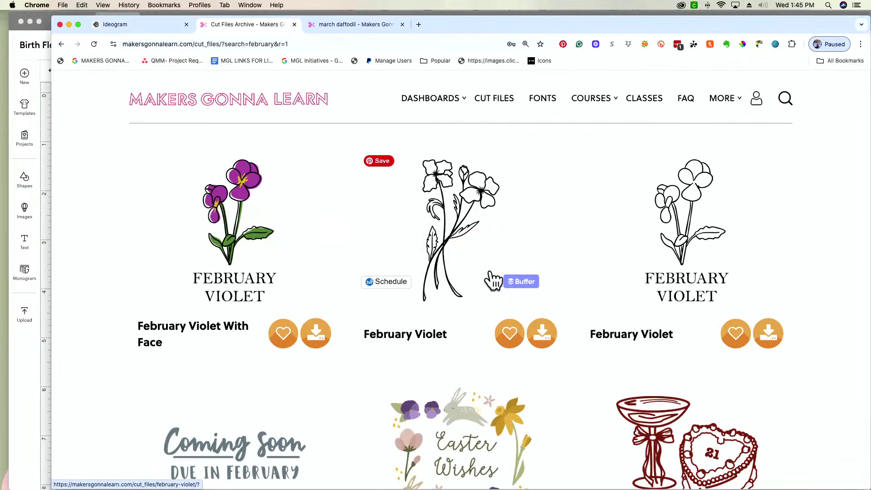
scroll(493, 280, "up", 6)
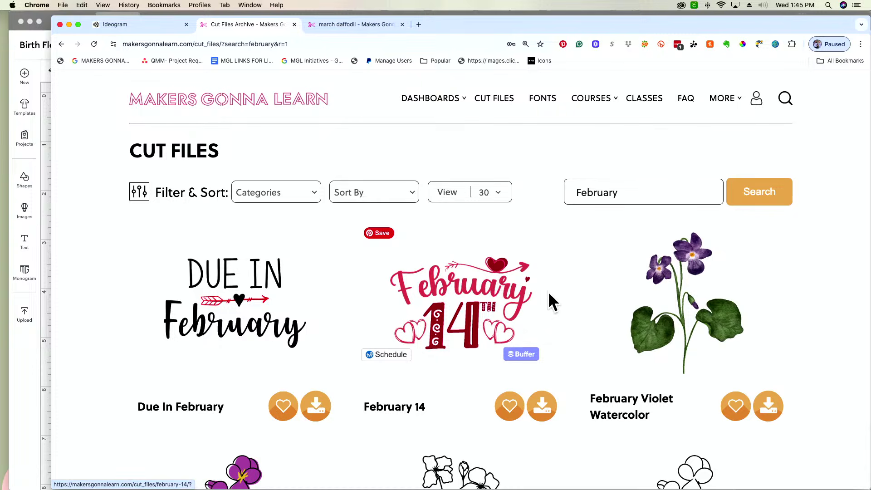
scroll(575, 287, "down", 3)
scroll(574, 279, "down", 3)
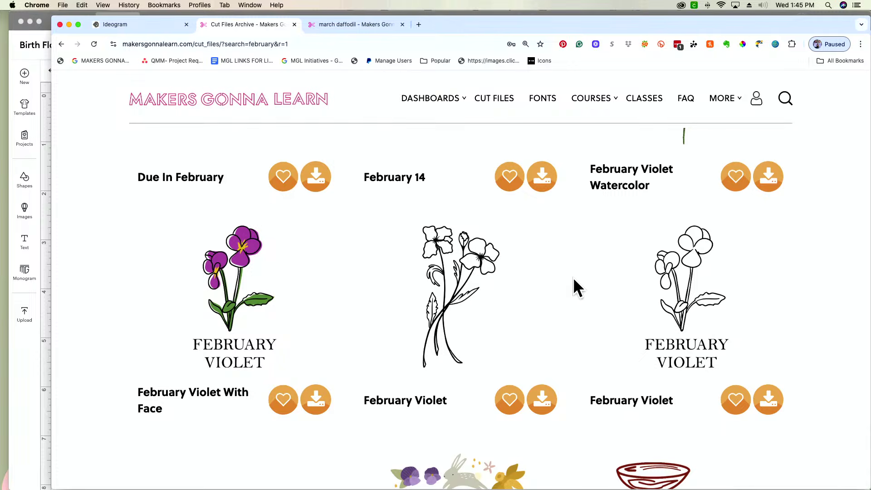
scroll(572, 277, "up", 5)
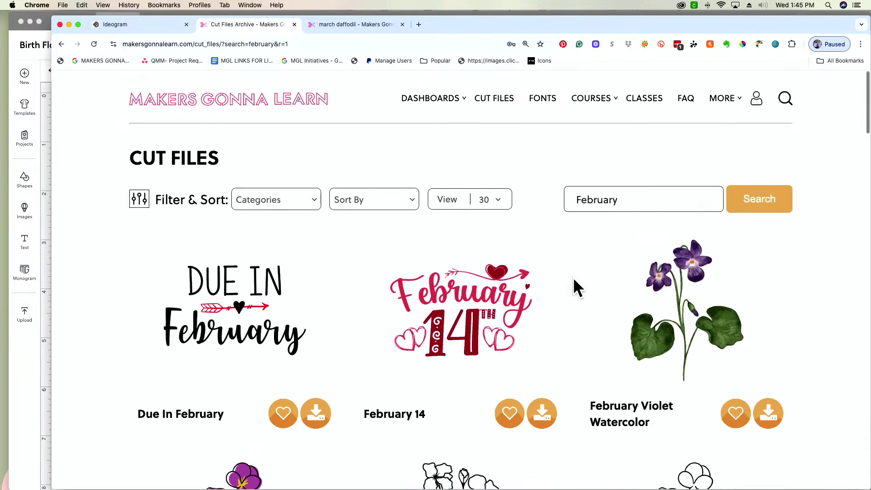
Search the cut files library for "May"
triple_click(662, 193)
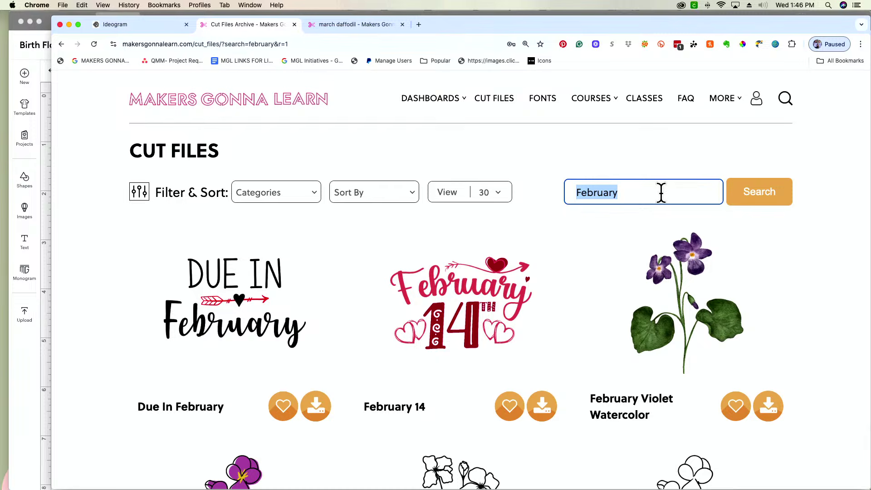
type("May")
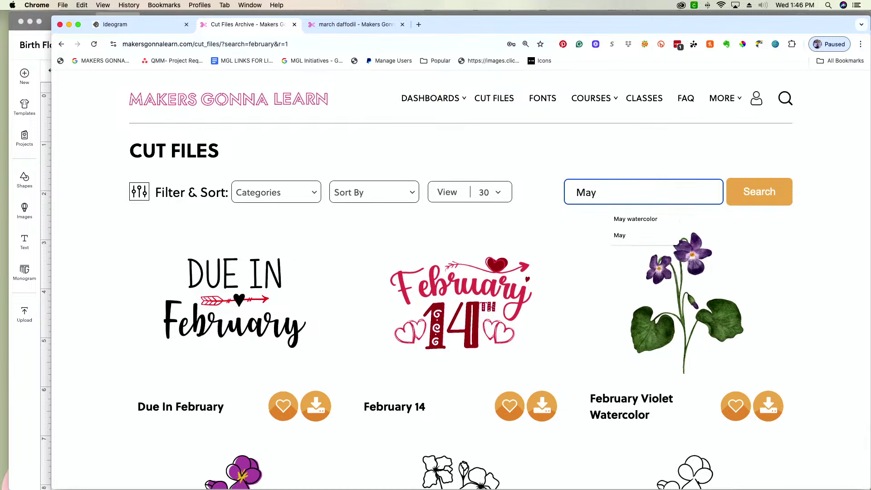
key("Return")
left_click(757, 195)
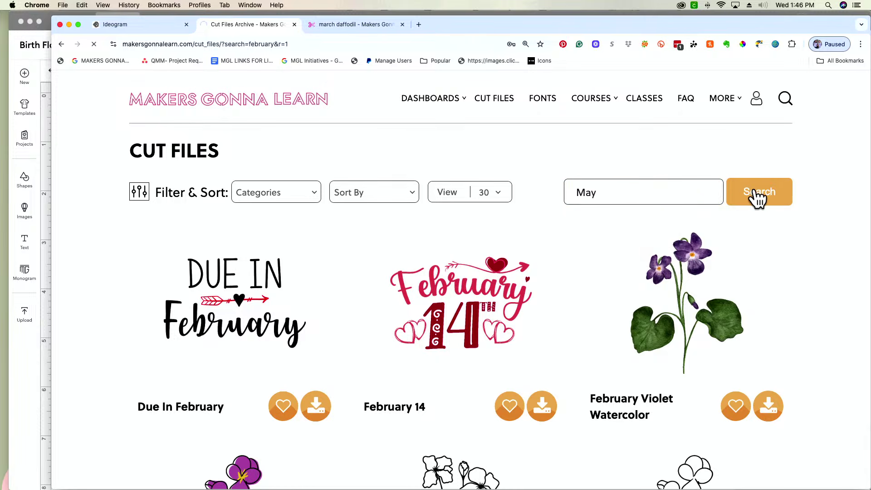
scroll(675, 283, "down", 3)
scroll(675, 283, "up", 3)
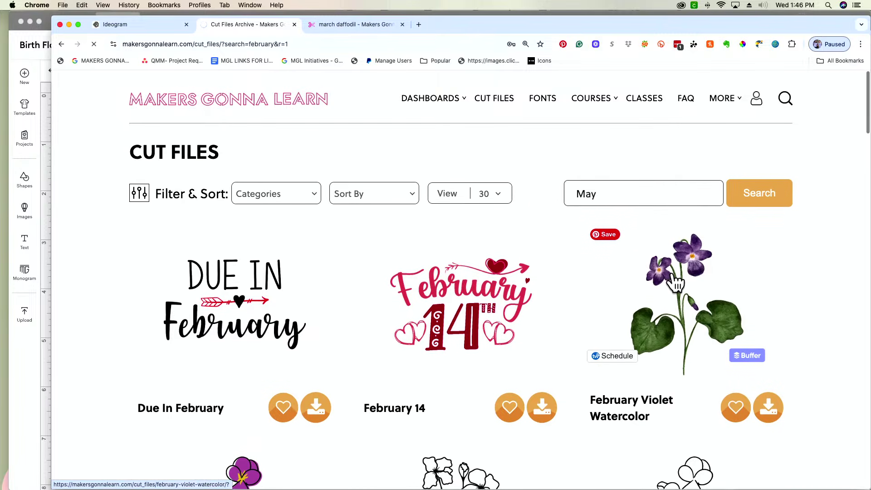
scroll(676, 284, "down", 1)
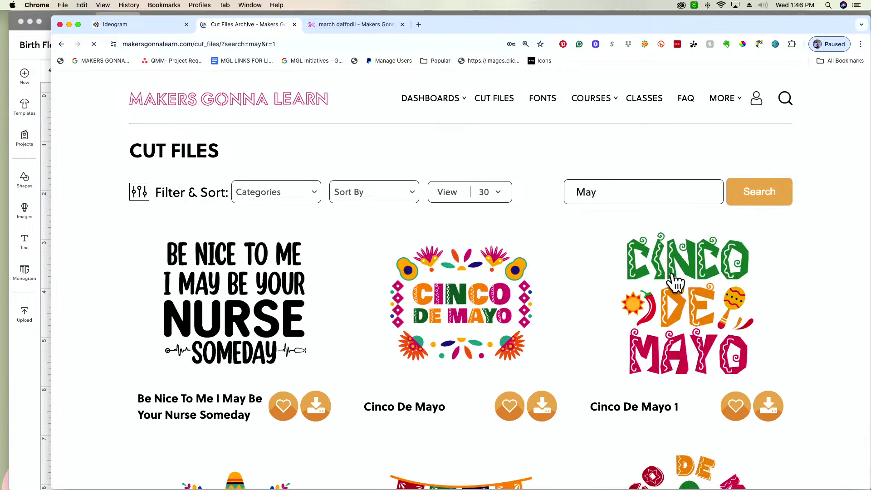
Find the black line-art May Lily Of The Valley cut file among the results and download it
scroll(581, 320, "down", 10)
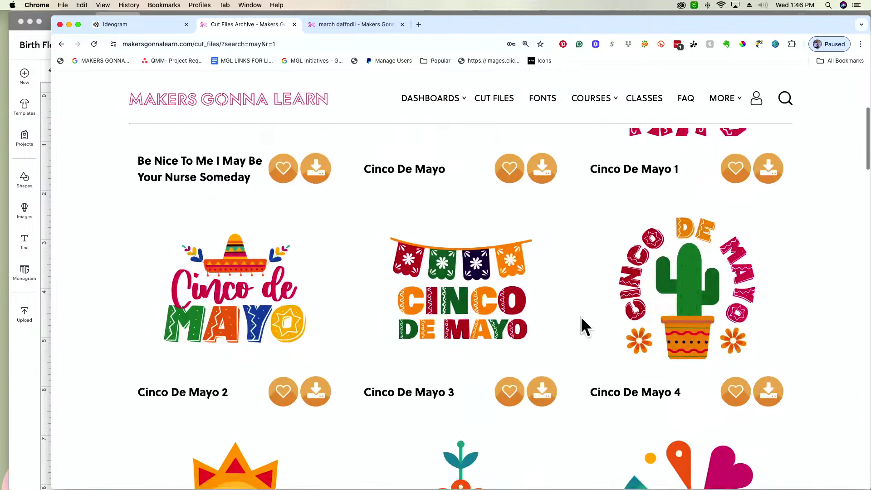
scroll(581, 320, "down", 15)
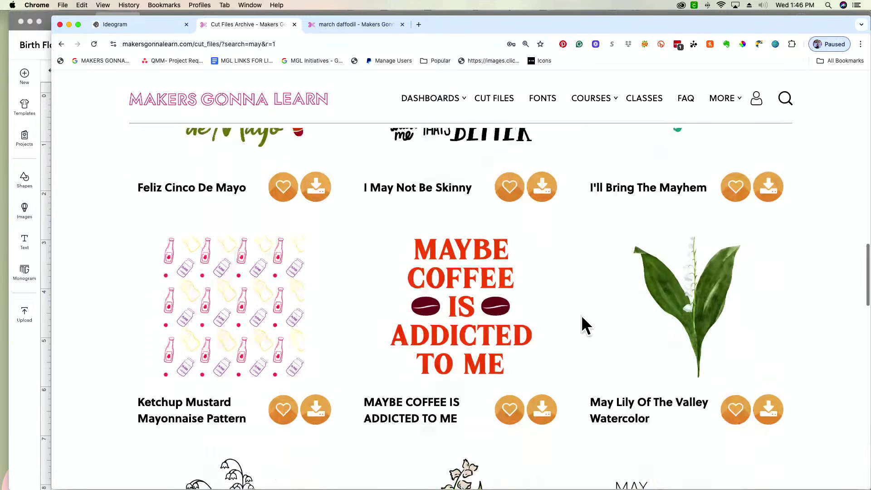
scroll(583, 313, "down", 5)
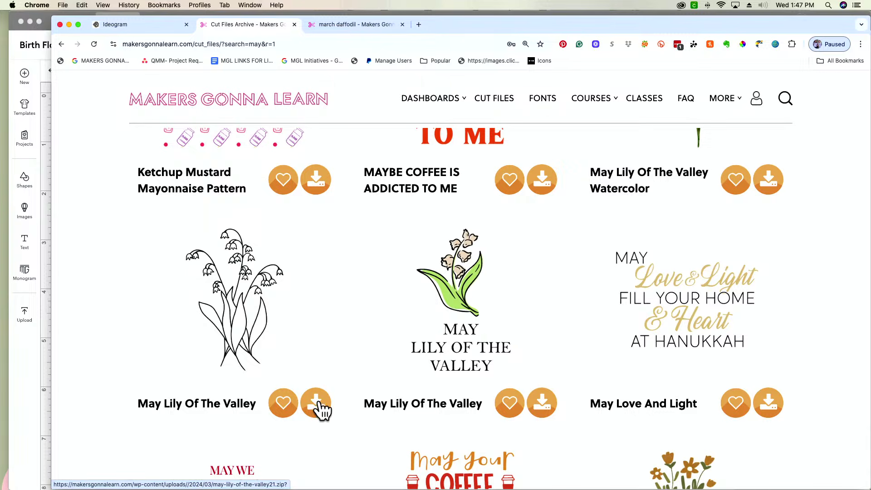
left_click(318, 403)
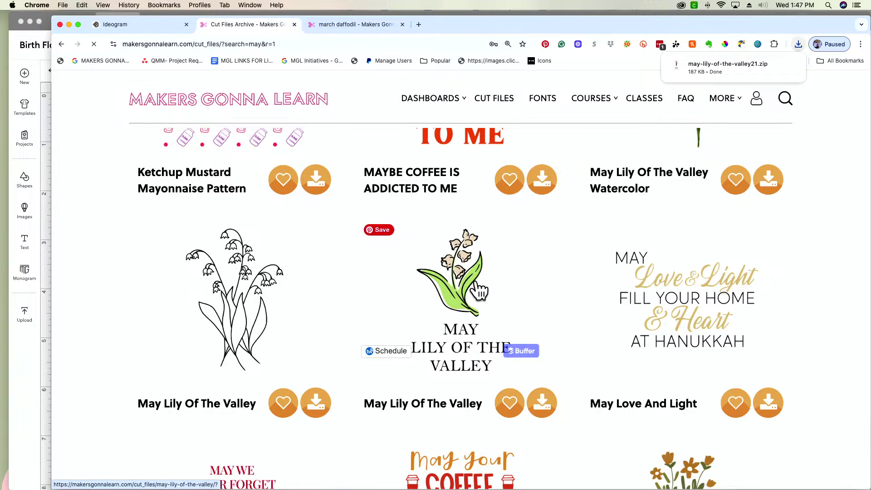
Examine the other May cut files, including the alternative lily of the valley designs
scroll(479, 291, "down", 5)
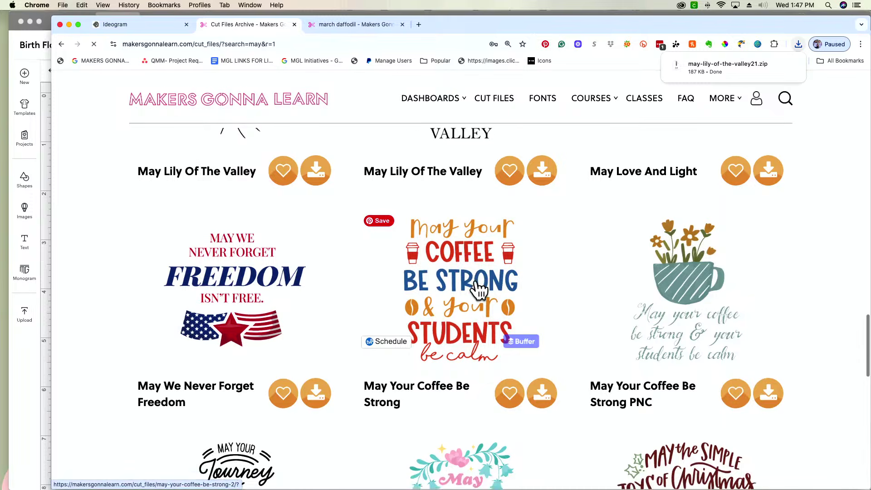
scroll(479, 291, "down", 6)
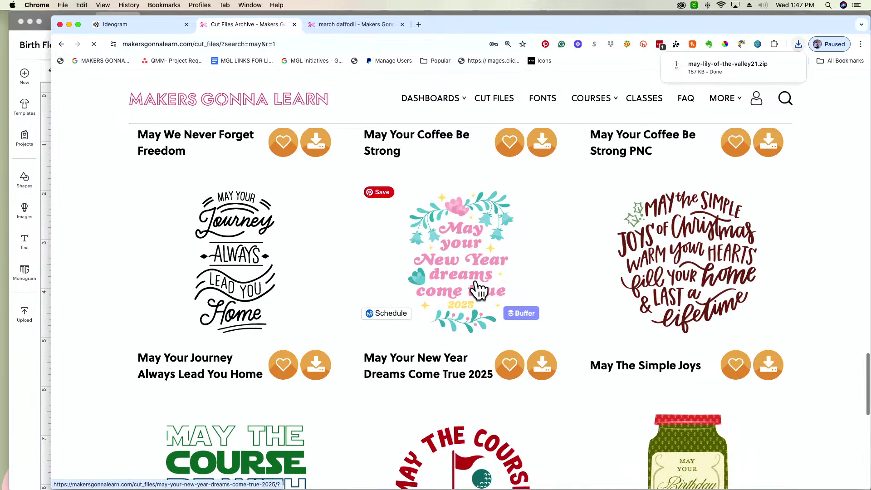
scroll(479, 290, "up", 10)
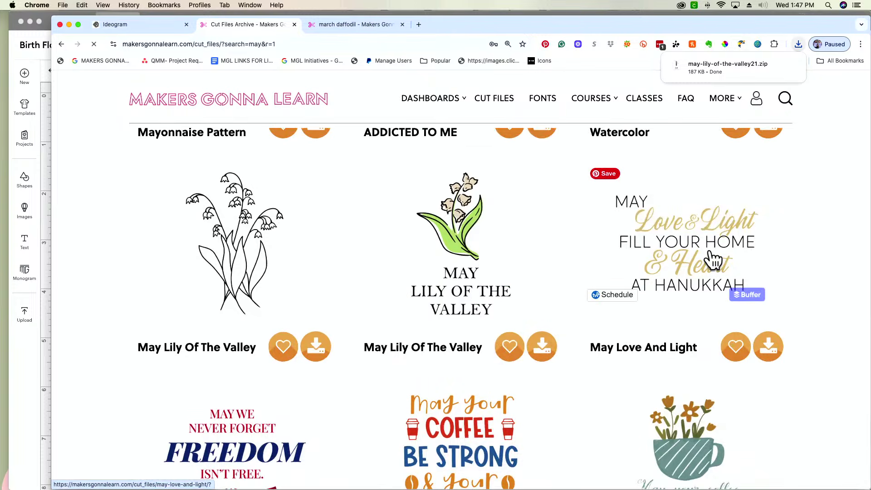
scroll(713, 259, "down", 3)
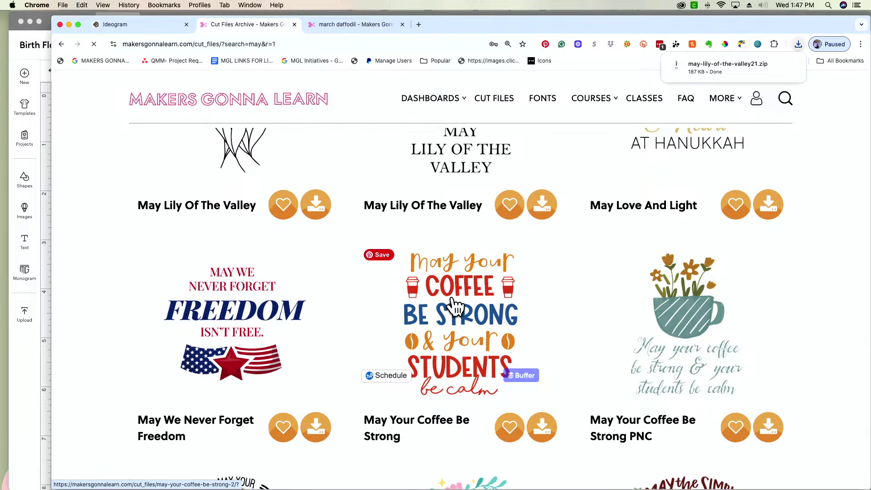
scroll(458, 308, "up", 5)
scroll(460, 306, "up", 2)
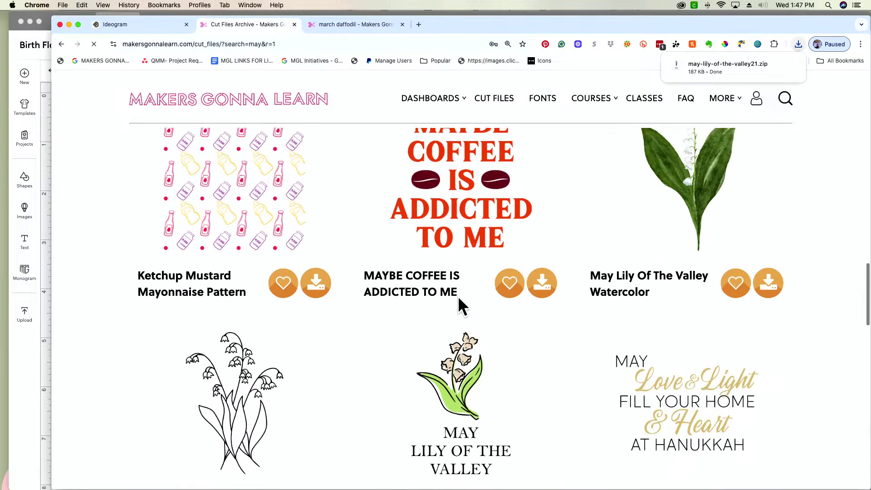
scroll(458, 297, "up", 2)
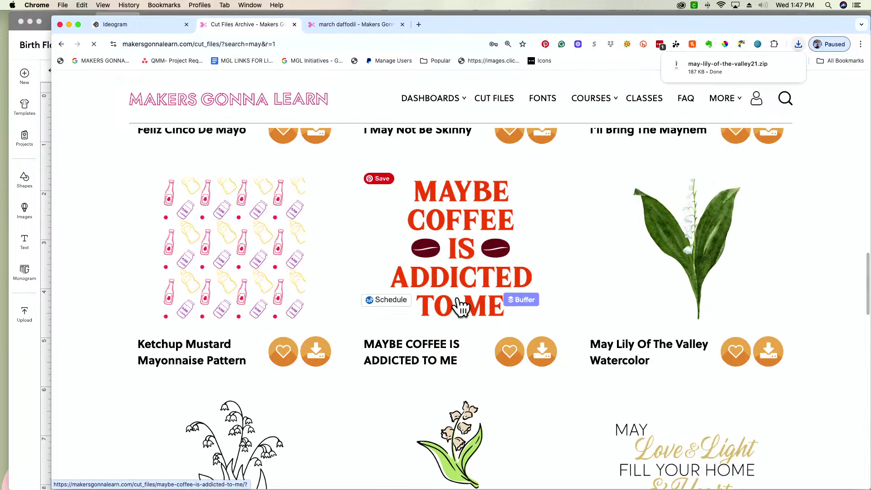
scroll(458, 306, "down", 1)
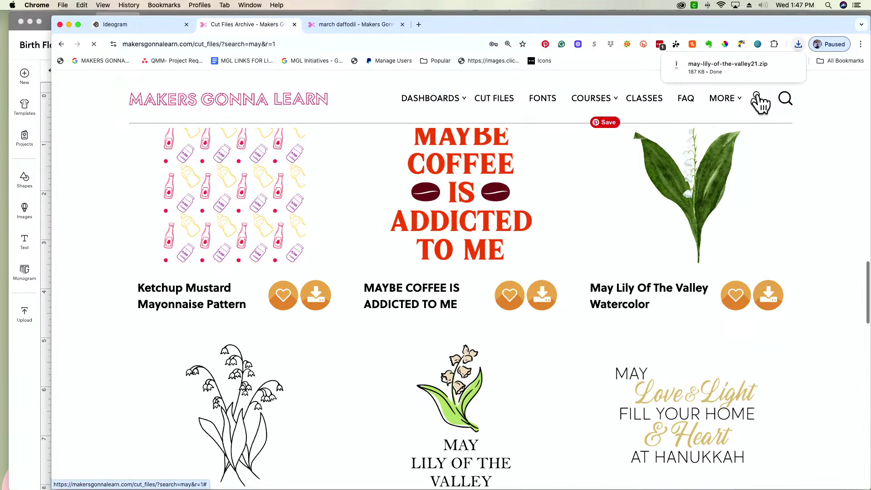
Unpack the downloaded may-lily-of-the-valley21.zip in Finder and open its extracted folder
left_click(718, 68)
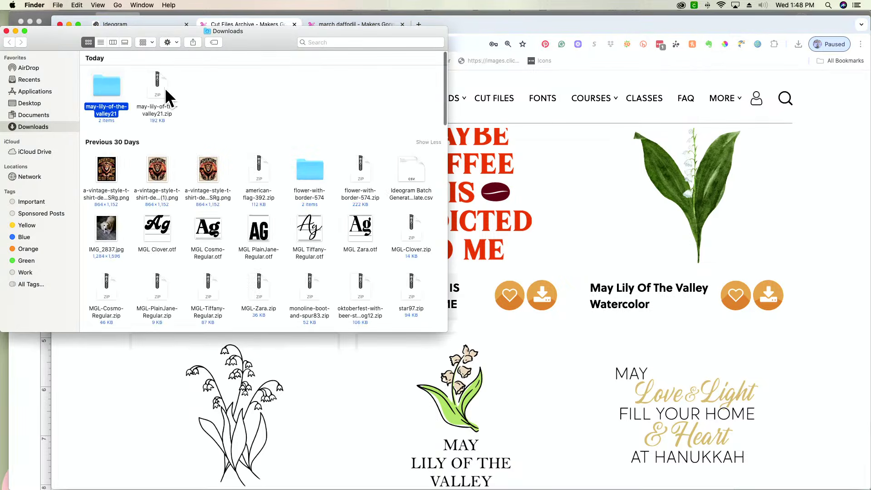
double_click(106, 90)
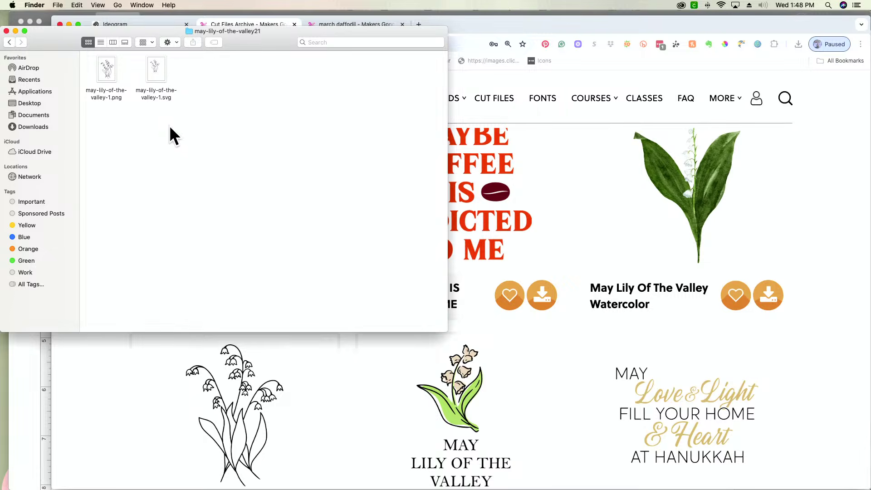
Switch back to Chrome, search the Makers Gonna Learn fonts for Sweetgrass, and download that font
left_click(80, 386)
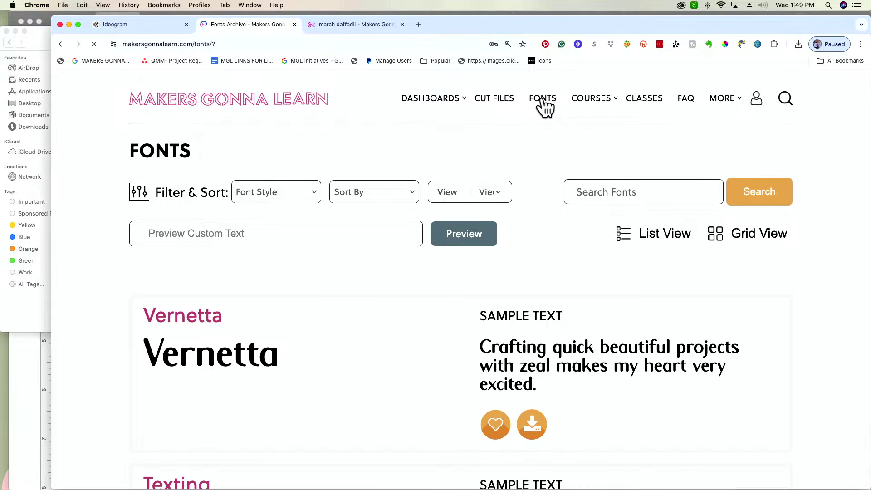
left_click(595, 196)
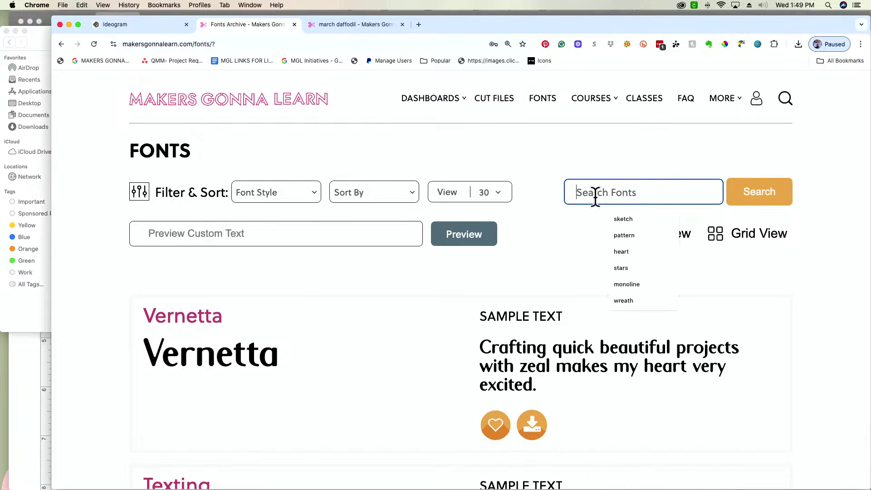
type("Sweet")
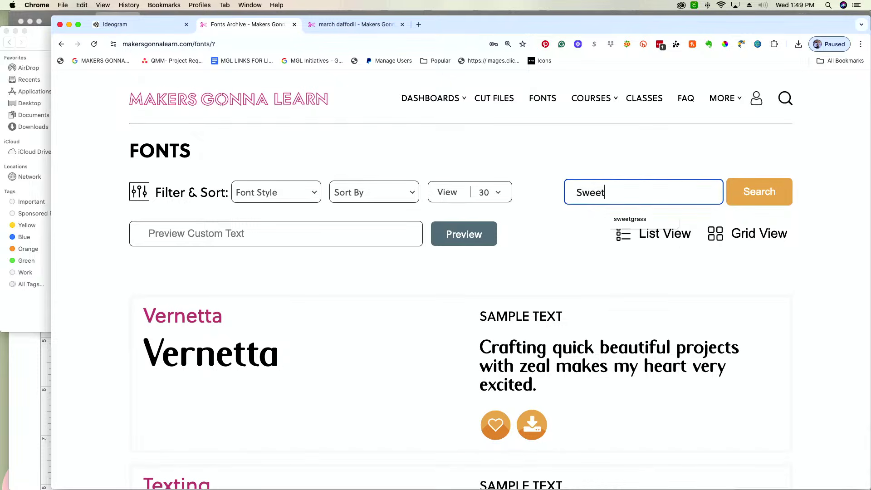
type("grass")
key("Return")
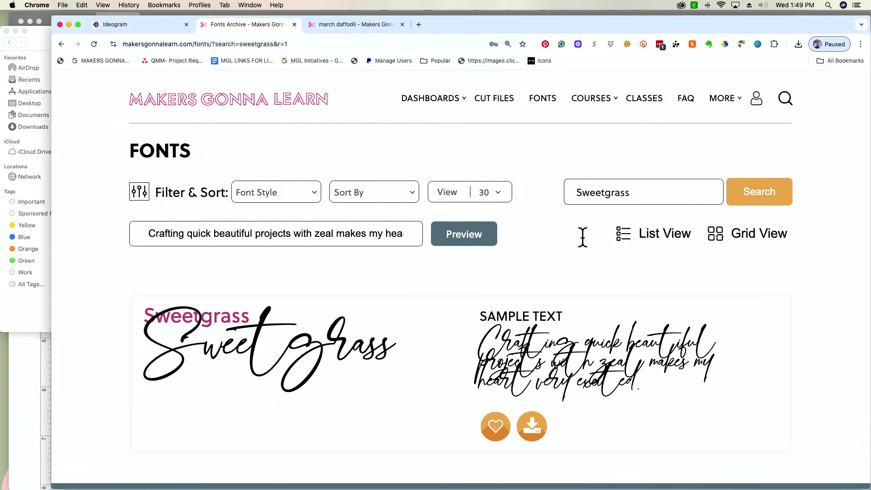
scroll(544, 422, "down", 2)
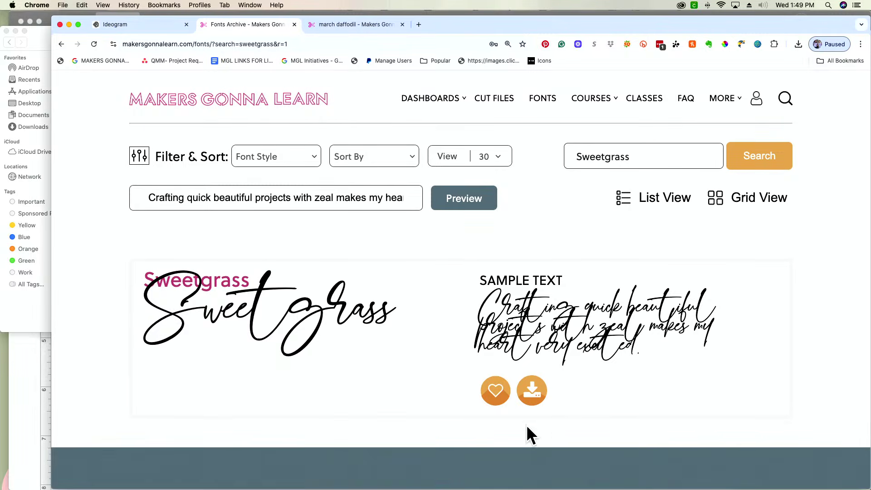
left_click(533, 390)
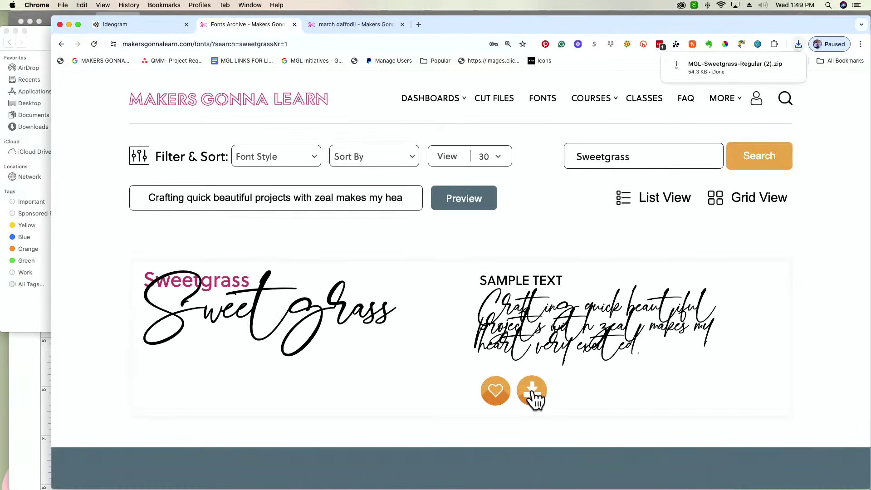
Unpack the downloaded Sweetgrass archive and install the MGL Sweetgrass Regular font in Font Book
left_click(731, 66)
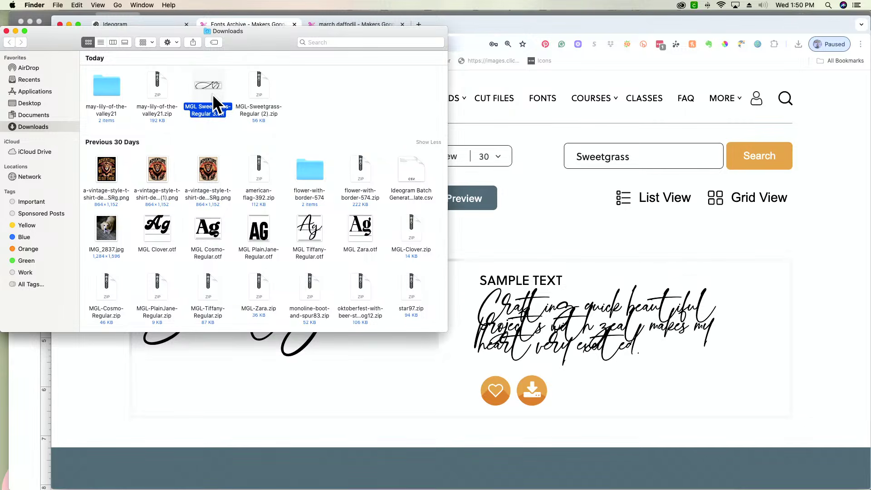
double_click(212, 94)
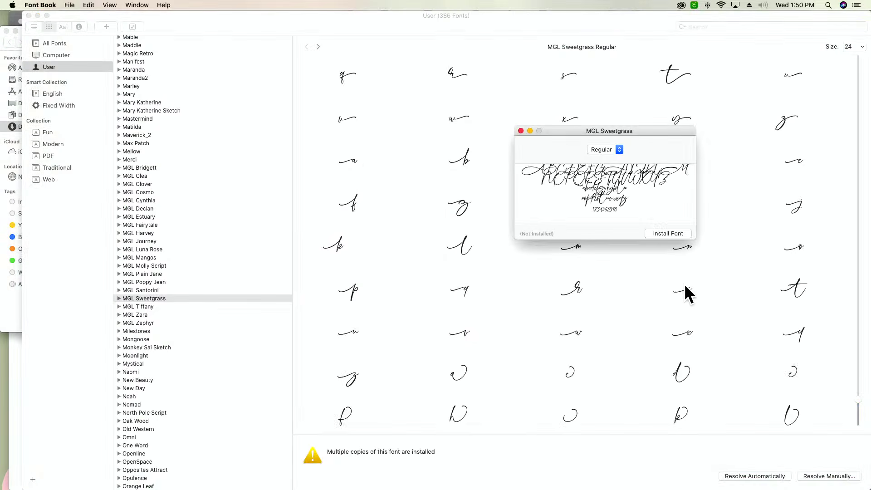
left_click(674, 233)
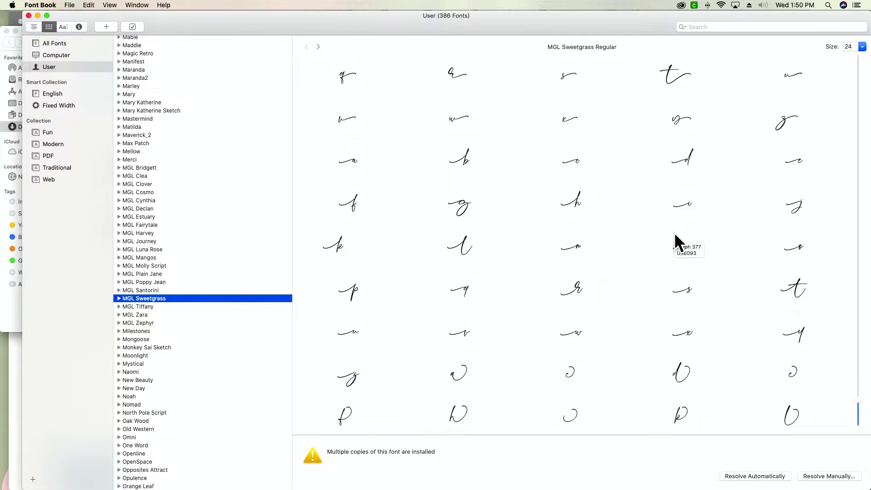
Examine the MGL Sweetgrass Regular glyphs, from numerals and symbols through capital, lowercase and accented letters to the first alternates
scroll(446, 267, "down", 10)
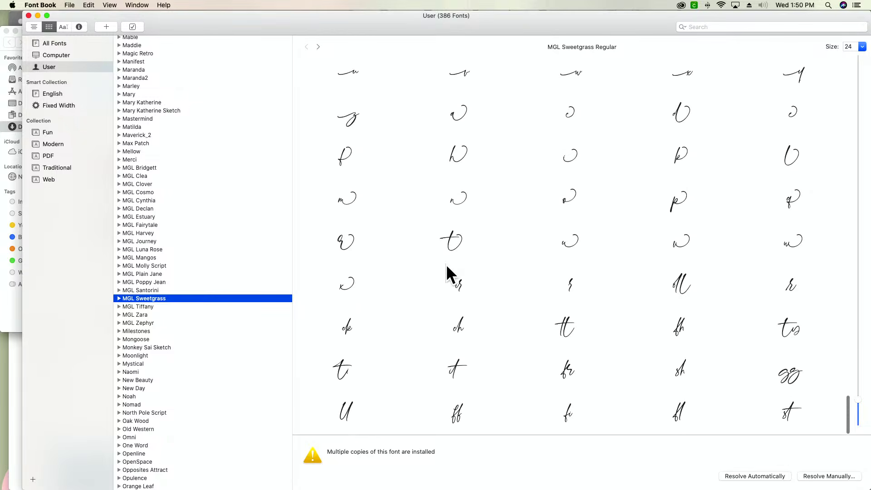
scroll(446, 267, "up", 15)
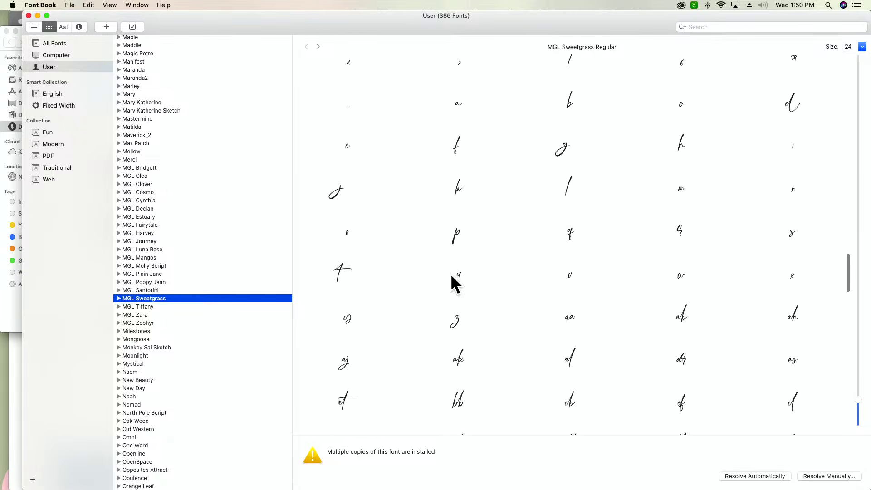
scroll(451, 274, "up", 15)
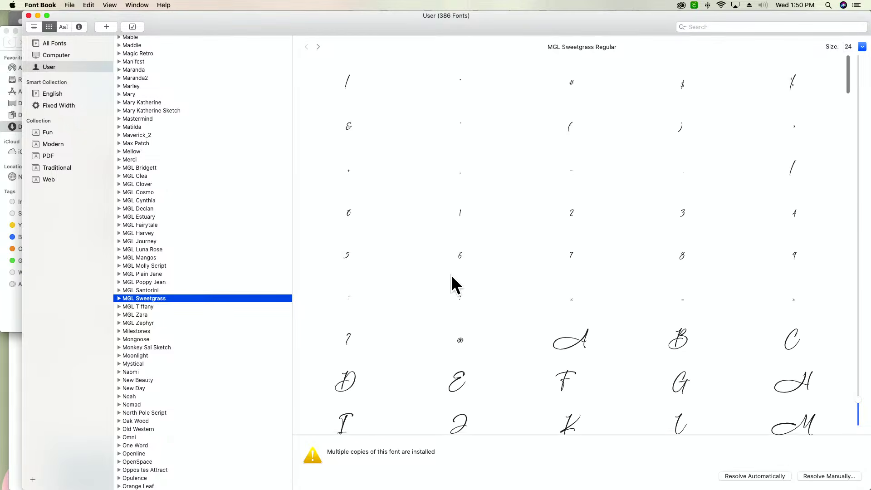
scroll(452, 277, "down", 5)
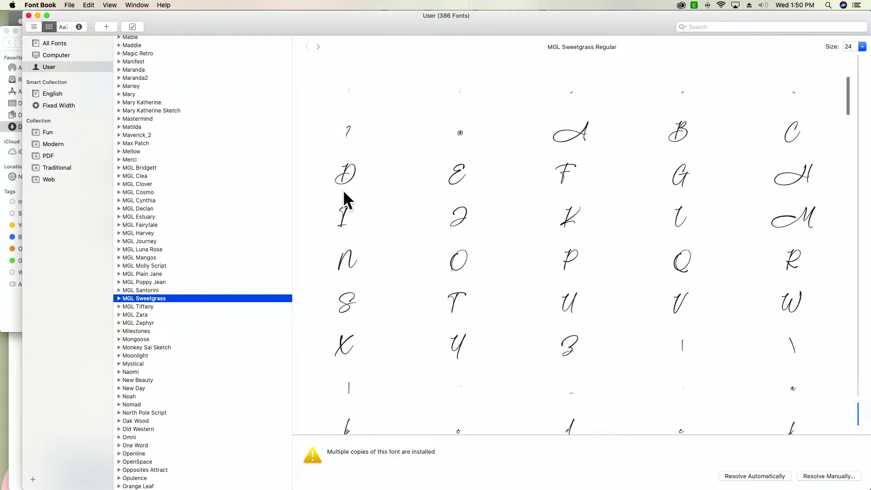
scroll(662, 304, "down", 2)
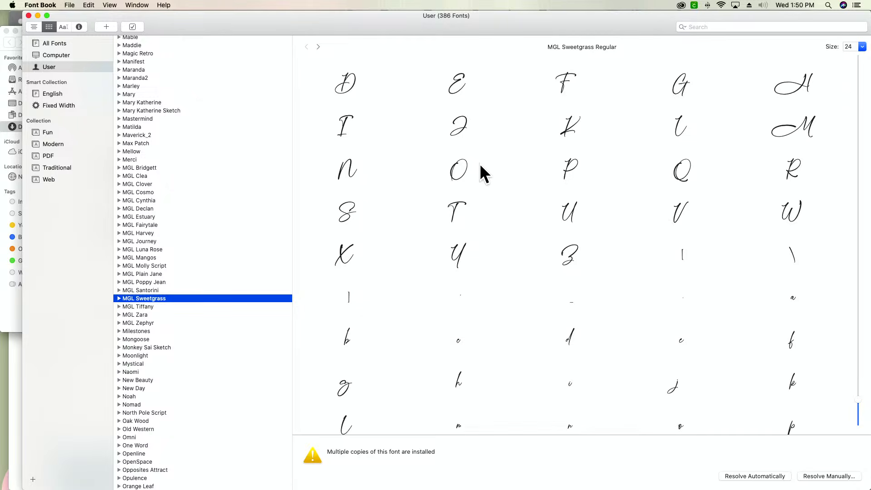
scroll(481, 171, "down", 4)
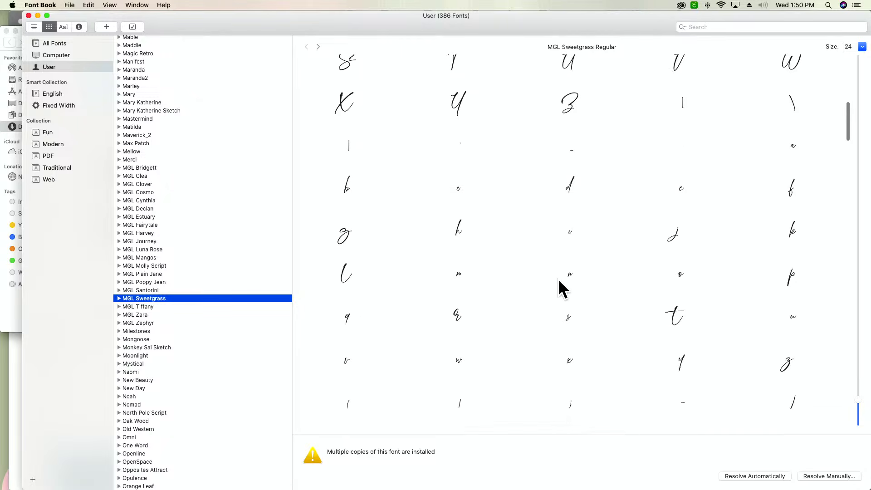
scroll(558, 279, "down", 7)
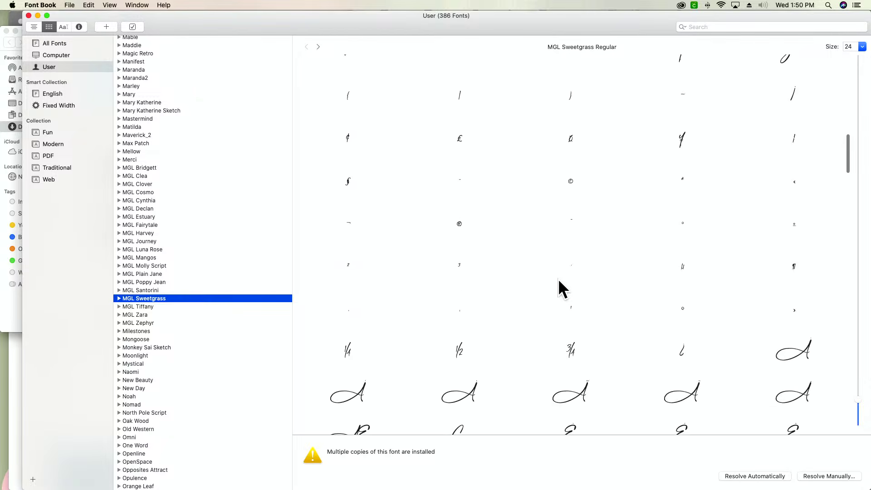
scroll(558, 281, "down", 6)
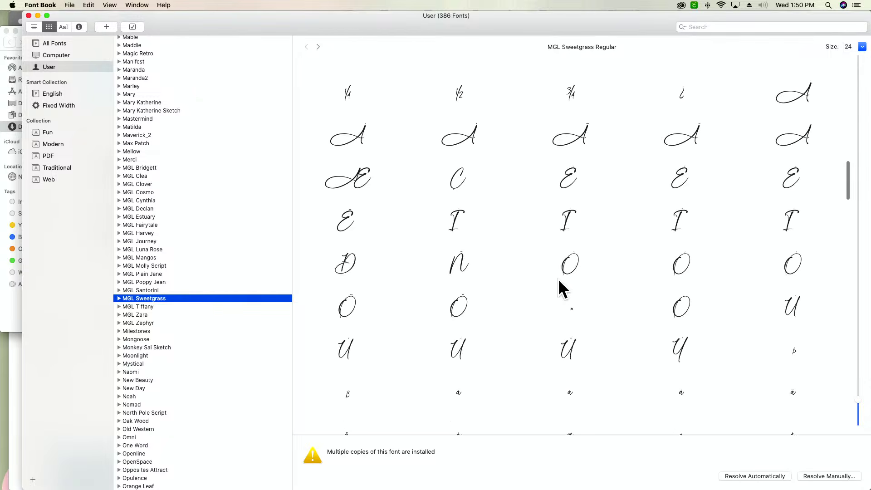
scroll(558, 281, "down", 12)
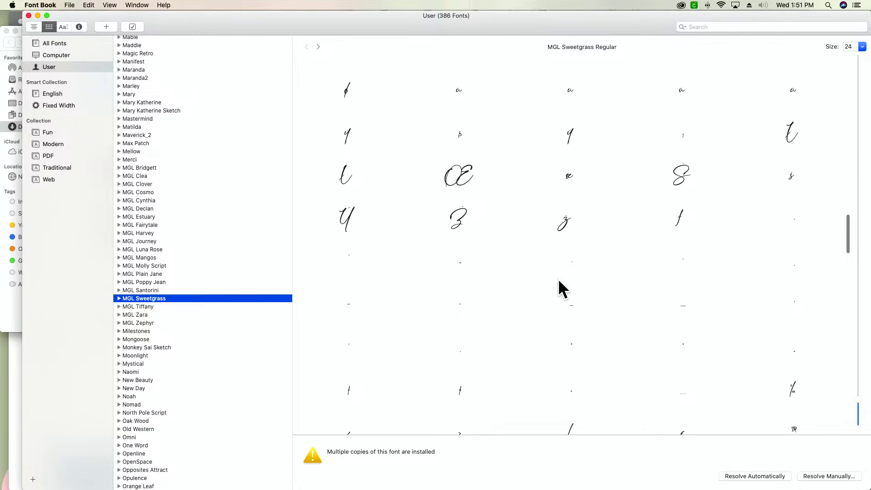
scroll(559, 282, "down", 7)
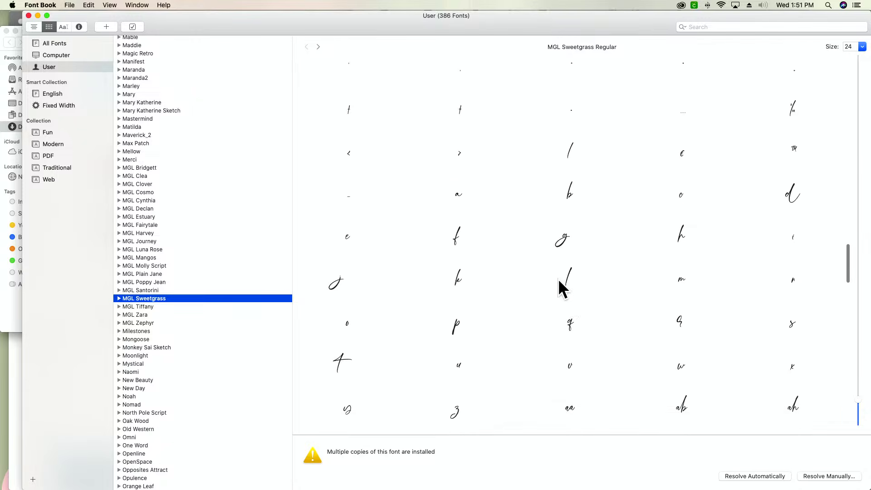
scroll(558, 279, "down", 2)
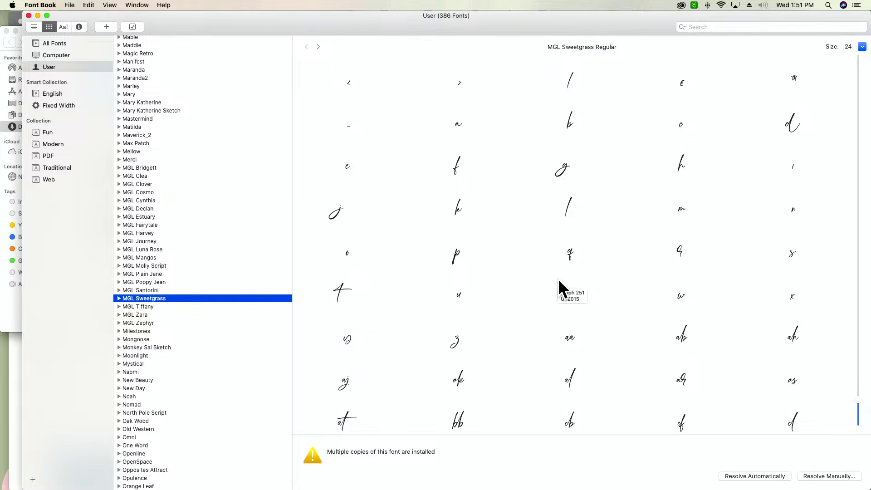
Examine the MGL Sweetgrass Regular ligatures and the alternate lowercase letters with leading and trailing tails
scroll(558, 279, "down", 7)
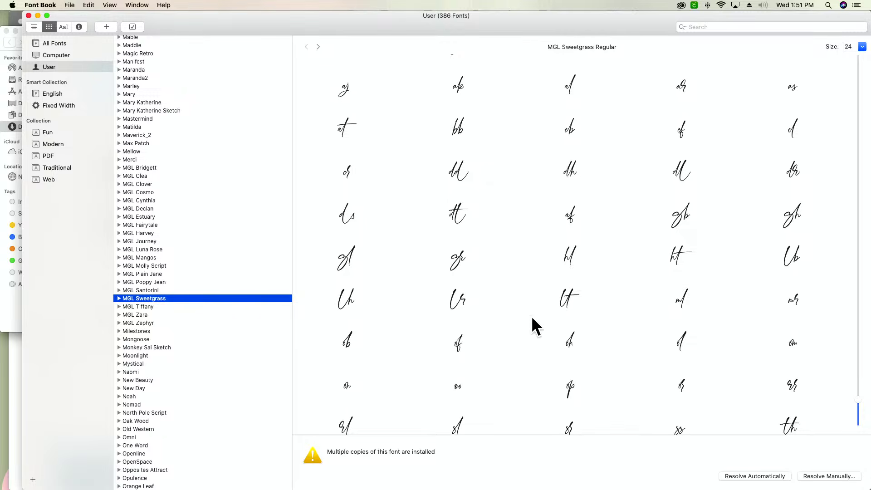
scroll(423, 316, "down", 5)
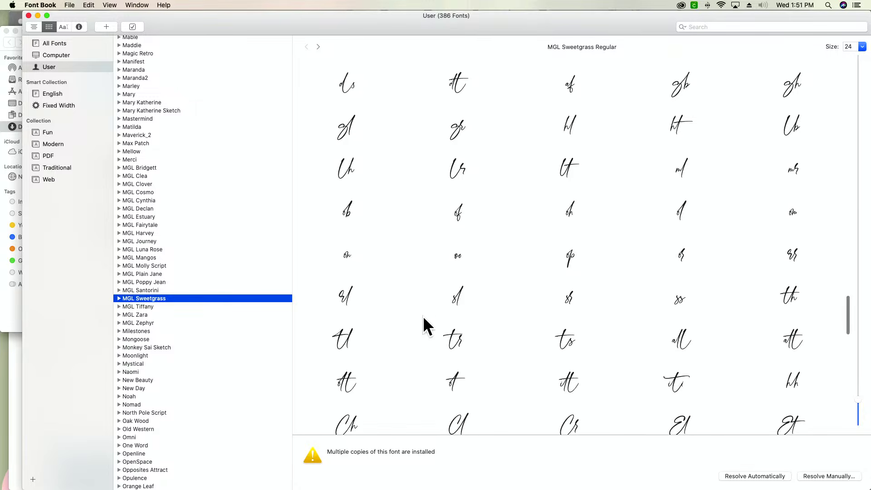
scroll(643, 367, "down", 1)
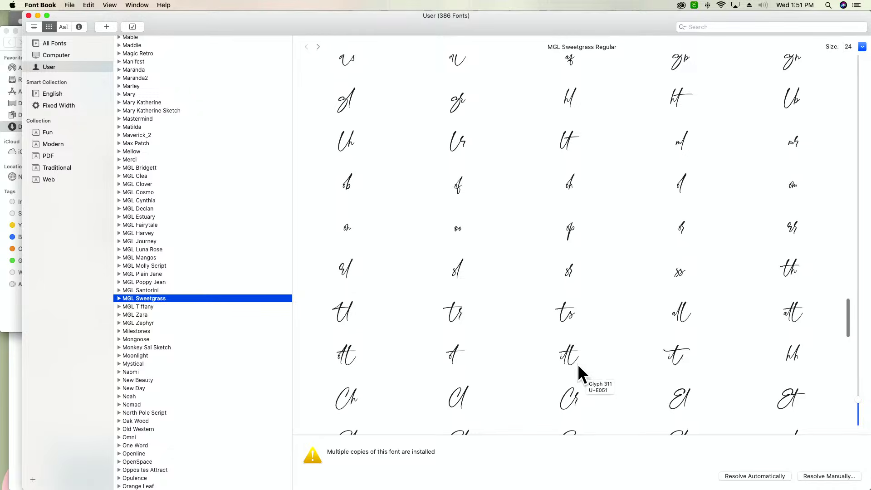
scroll(567, 364, "down", 2)
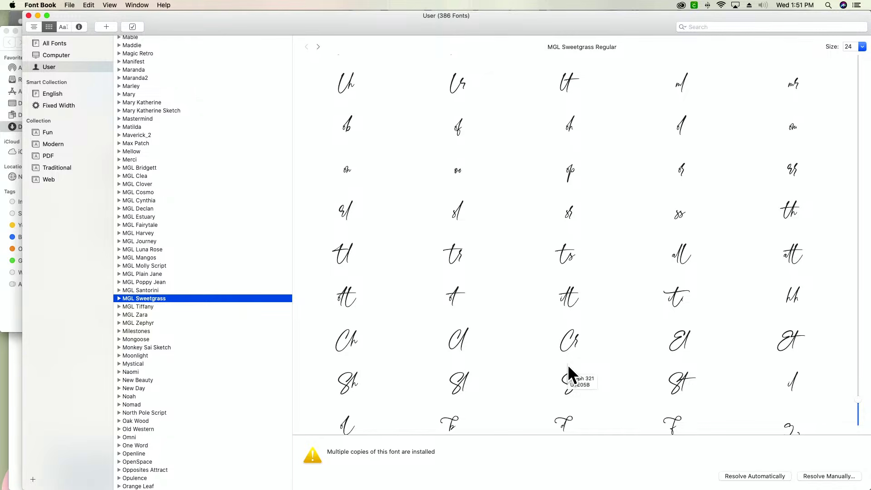
scroll(568, 366, "down", 10)
scroll(567, 364, "down", 3)
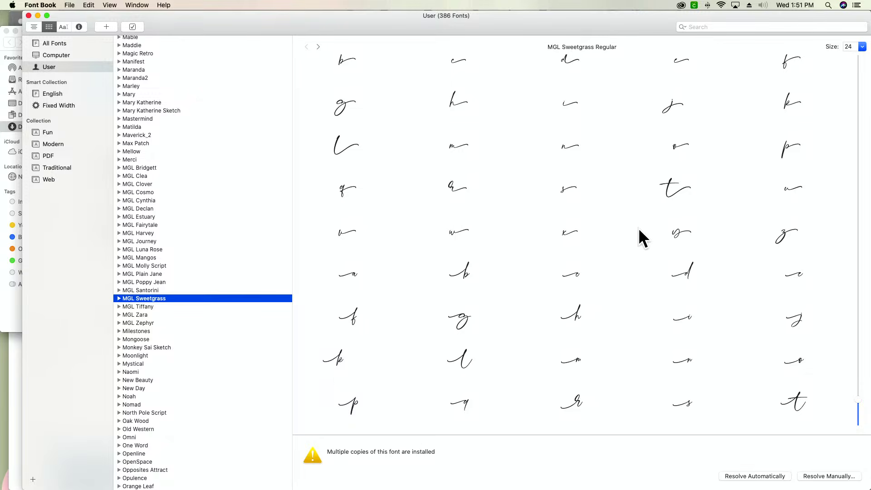
scroll(816, 313, "down", 2)
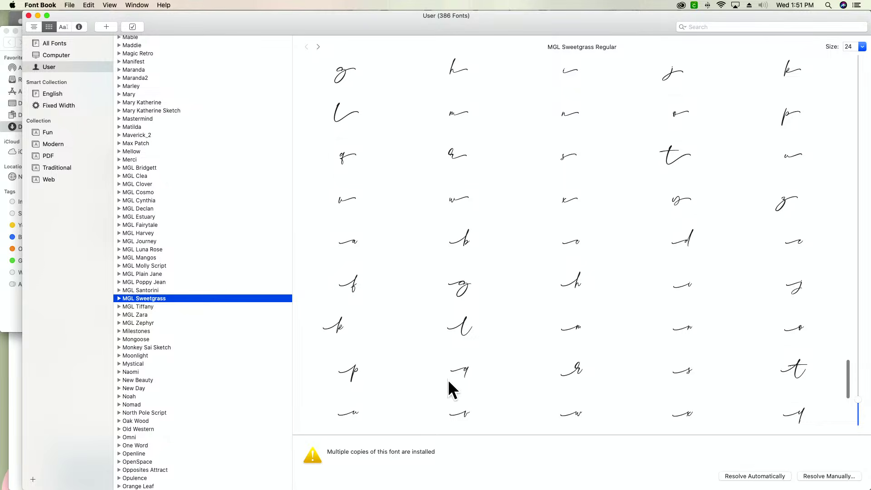
scroll(448, 382, "down", 5)
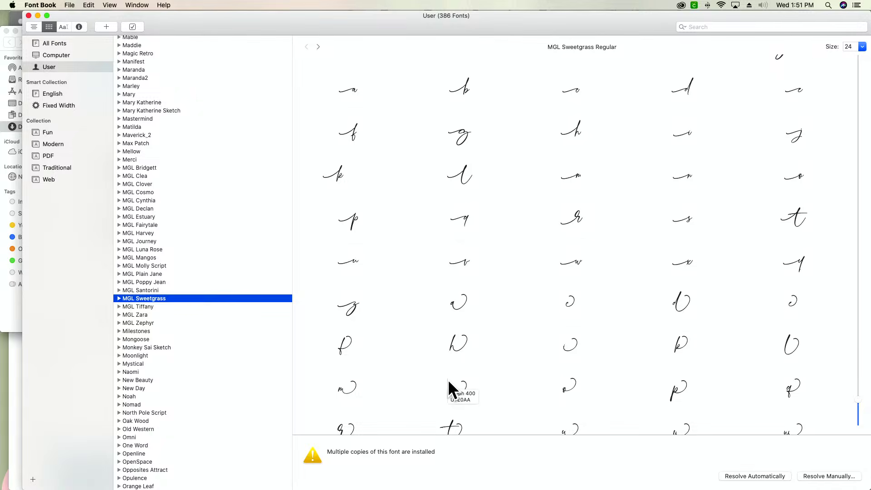
scroll(448, 379, "down", 5)
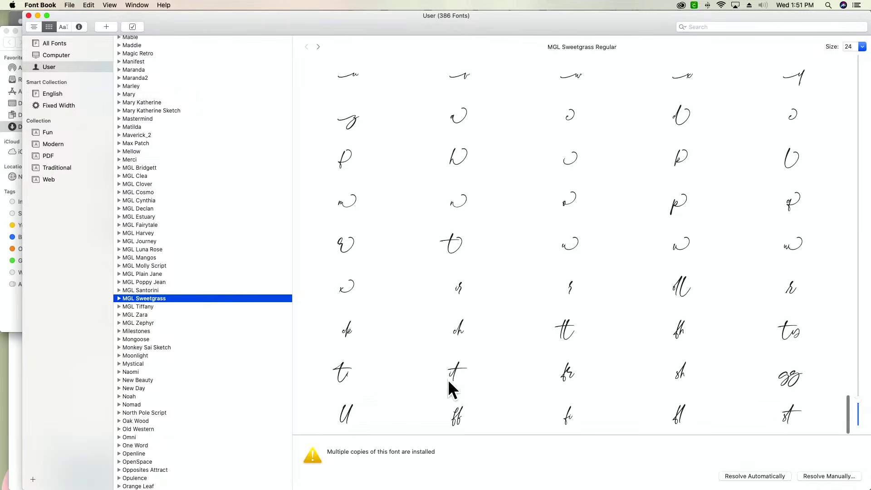
scroll(448, 379, "up", 7)
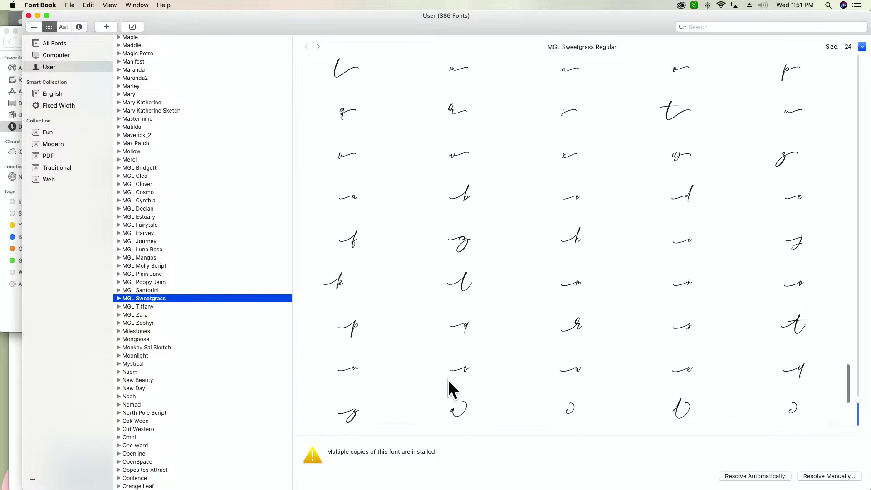
scroll(448, 380, "up", 3)
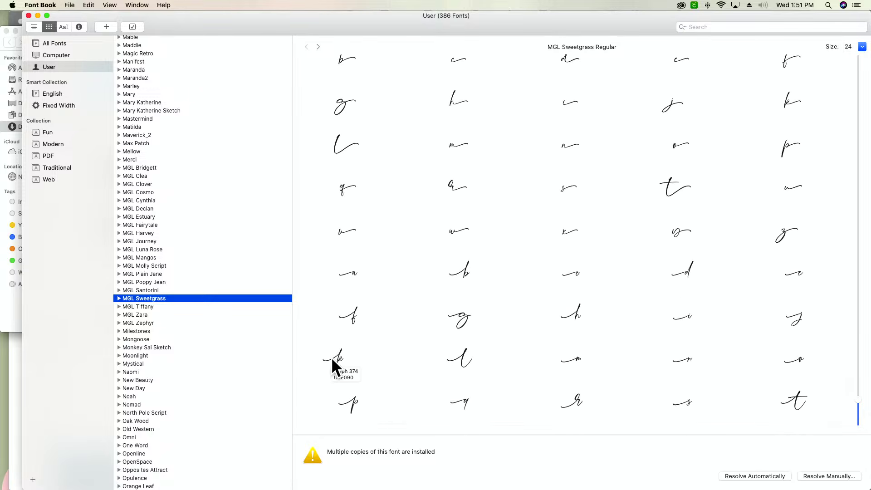
Preview the character sets of other installed fonts, including MGL Luna Rose, MGL Cynthia and MGL Fairytale, for comparison
left_click(192, 248)
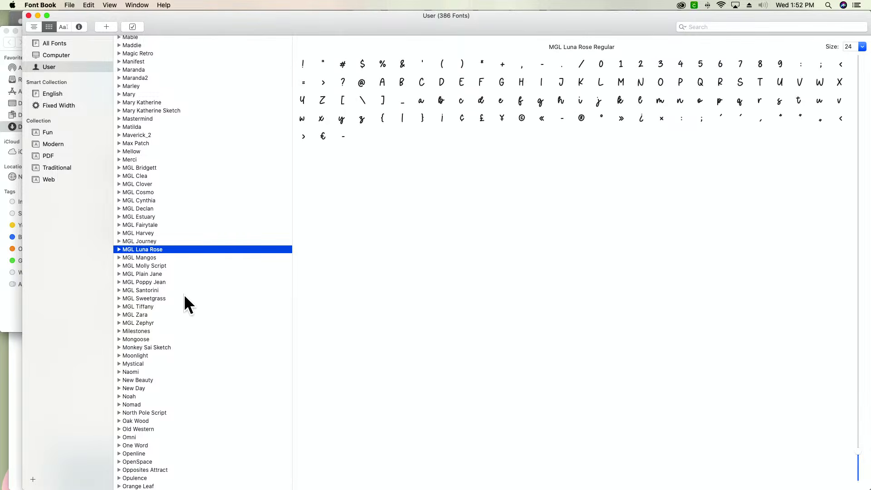
scroll(183, 311, "up", 2)
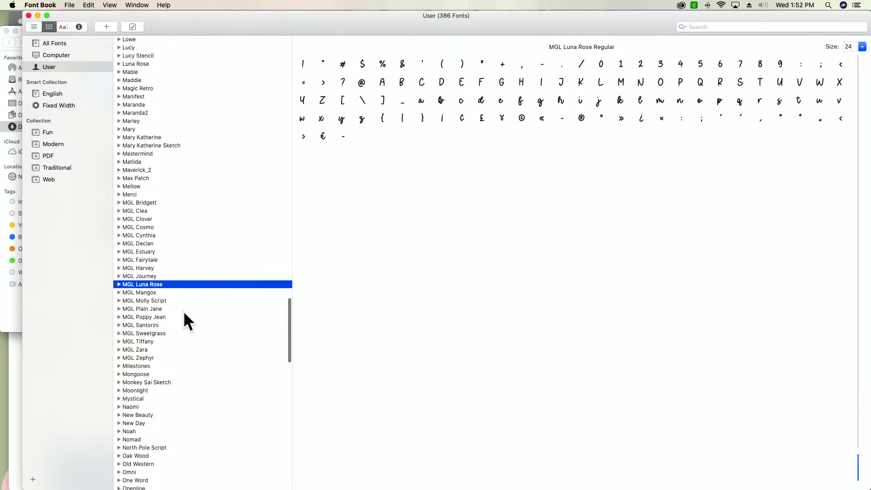
left_click(190, 228)
left_click(187, 235)
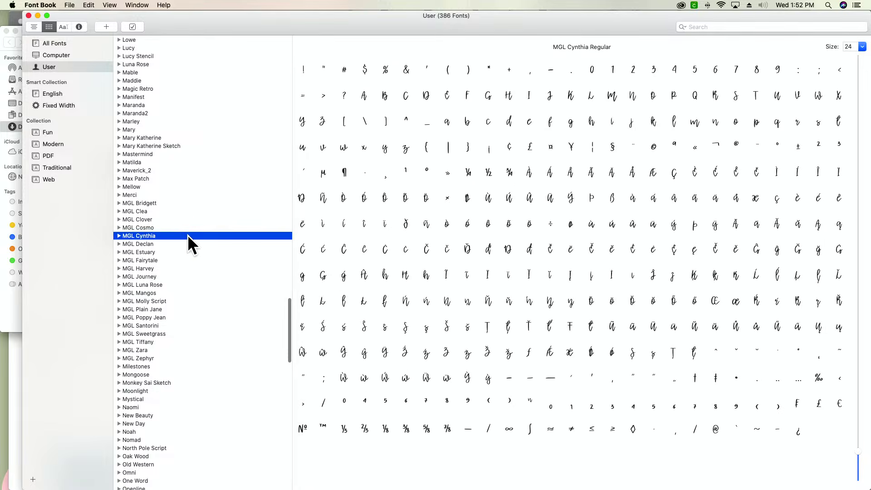
left_click(174, 260)
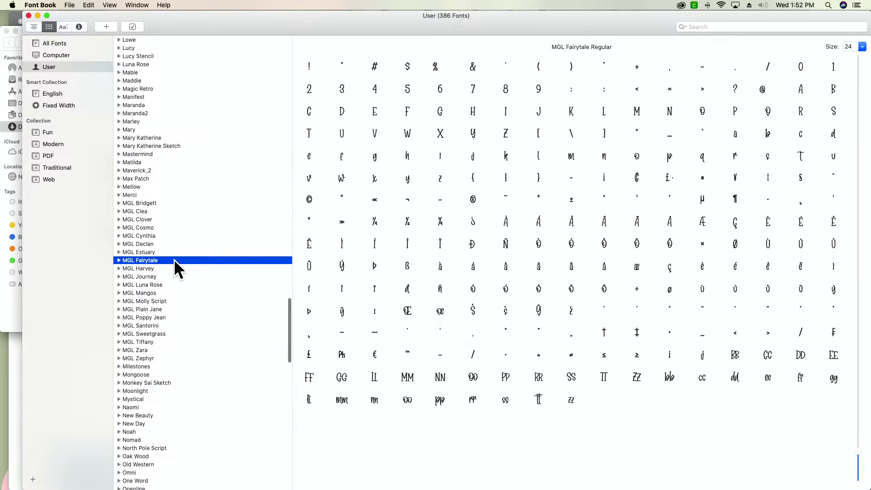
Examine the Max Patch font's glyphs, comparing its basic letters with the alternates that have leading and trailing swashes
left_click(181, 179)
scroll(565, 268, "down", 15)
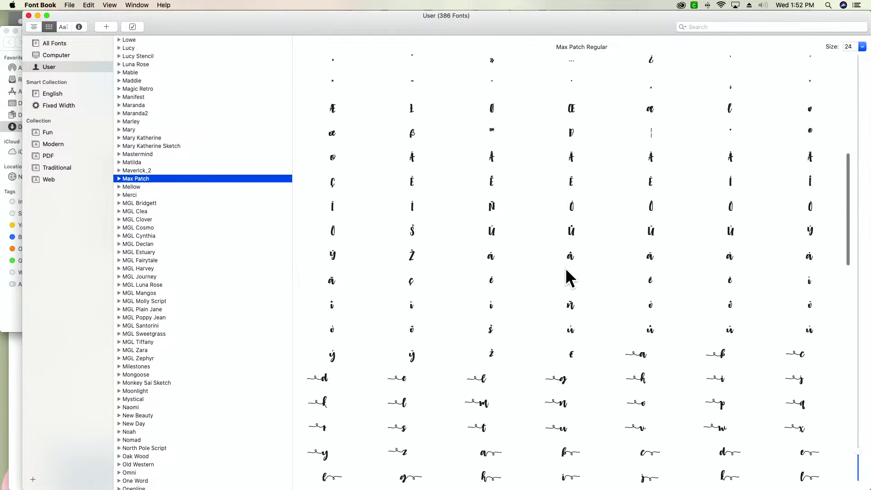
scroll(565, 268, "up", 2)
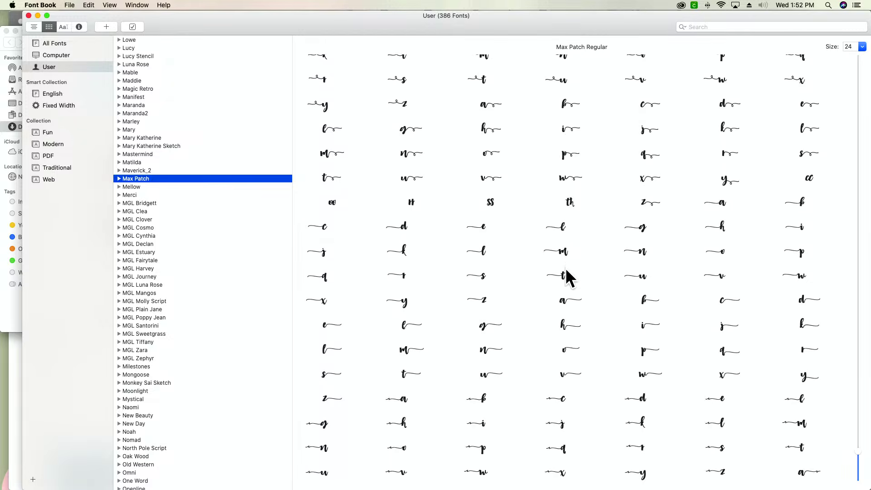
scroll(565, 267, "up", 5)
scroll(565, 267, "up", 15)
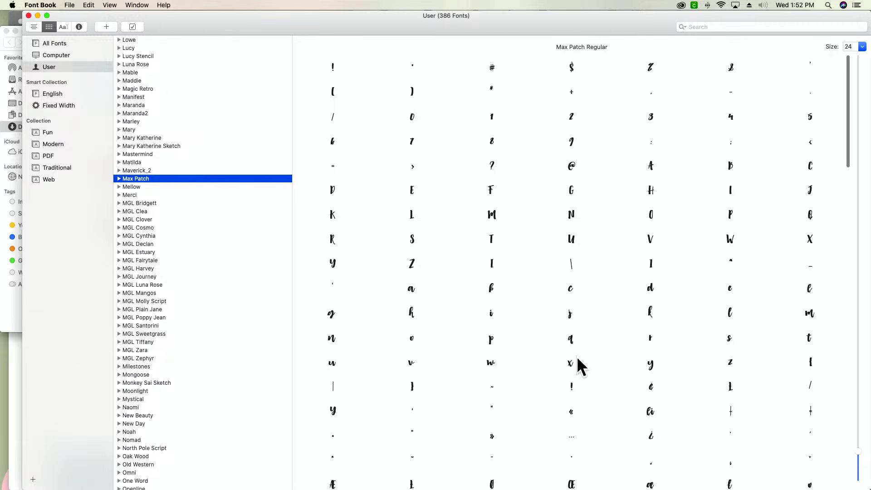
scroll(576, 356, "down", 15)
scroll(576, 355, "down", 8)
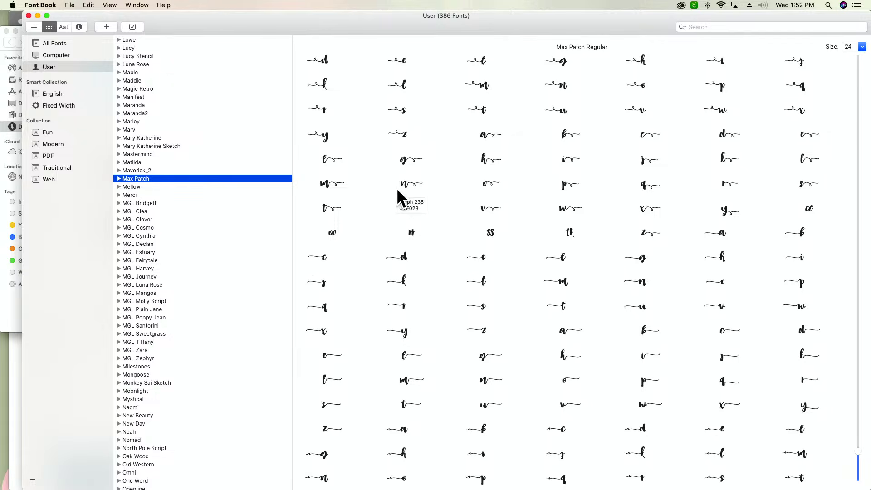
scroll(397, 195, "down", 5)
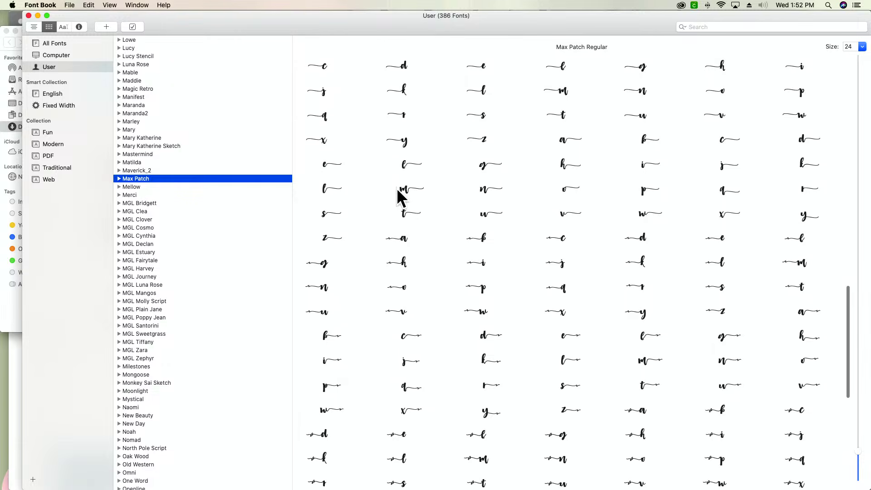
scroll(397, 190, "down", 8)
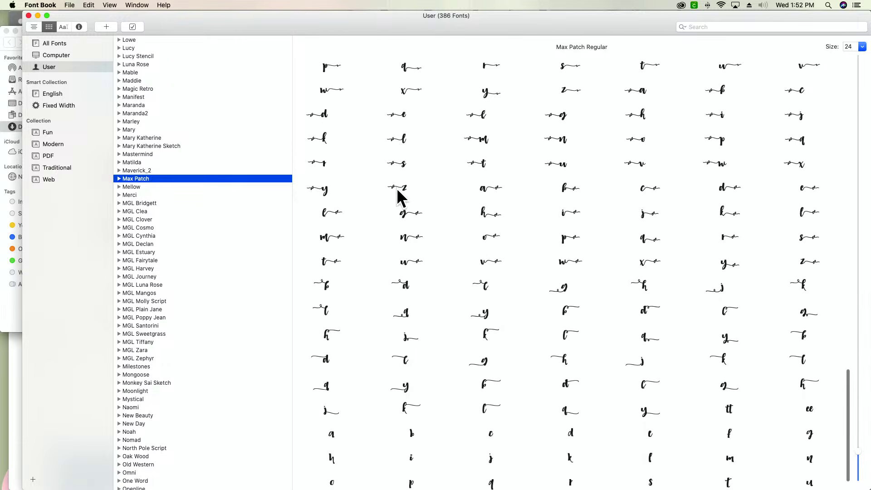
scroll(397, 196, "down", 1)
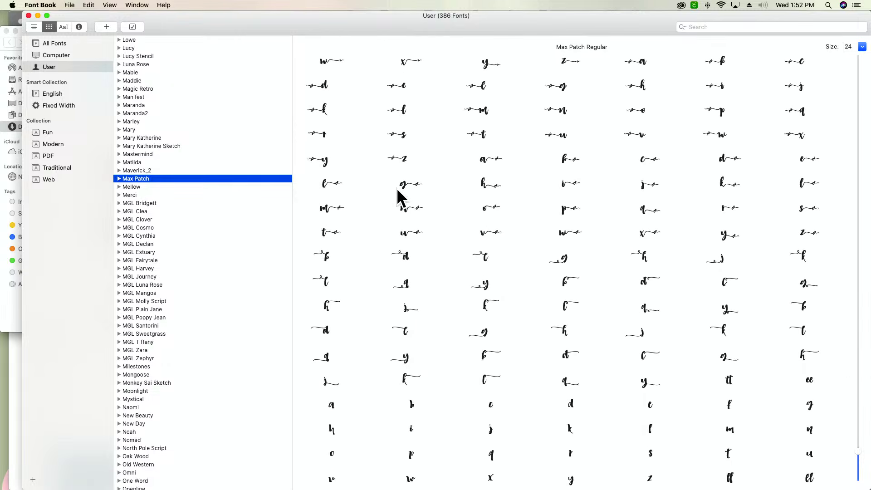
scroll(397, 196, "up", 5)
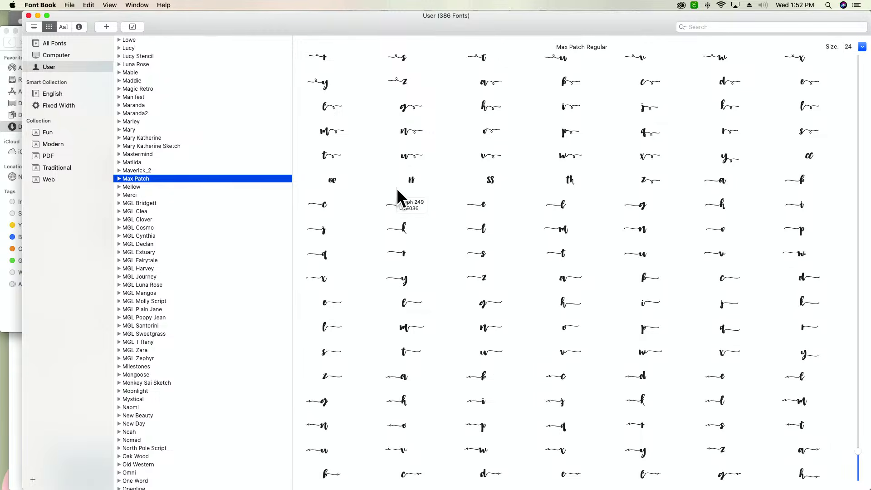
scroll(404, 200, "down", 5)
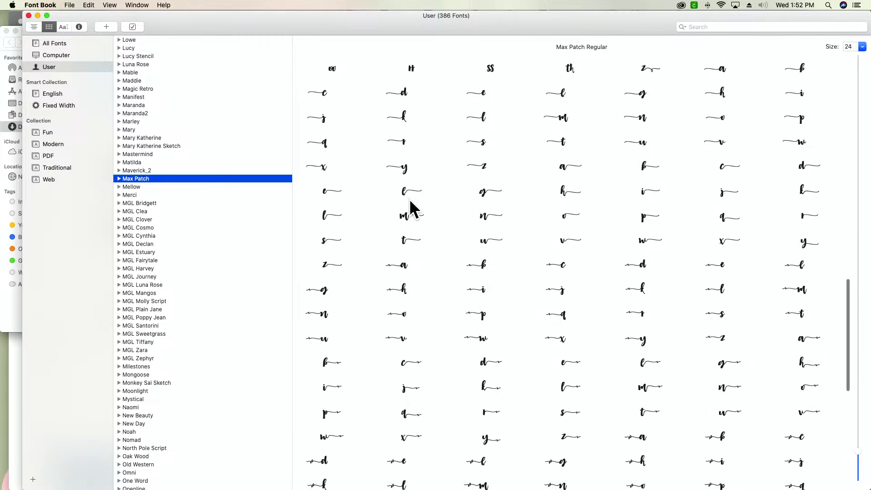
scroll(192, 235, "down", 8)
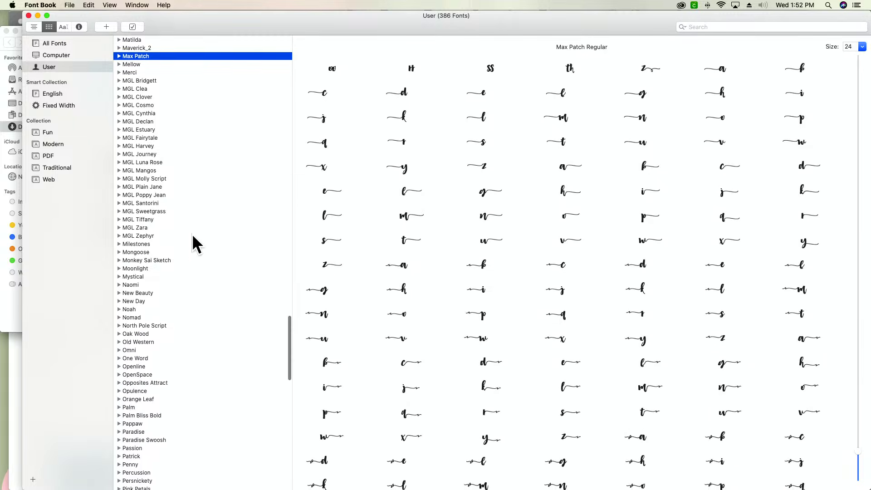
Examine the remaining Max Patch alternates and basic characters, and switch back to Cricut Design Space
scroll(405, 255, "down", 12)
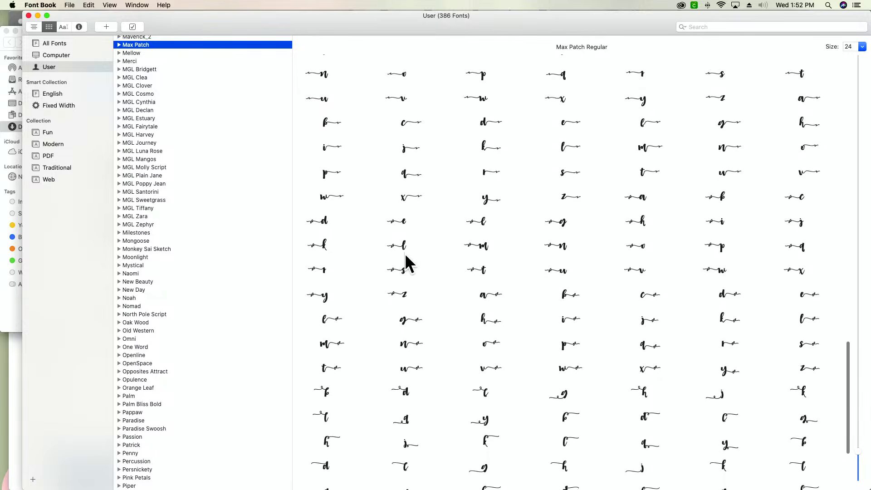
scroll(405, 256, "up", 15)
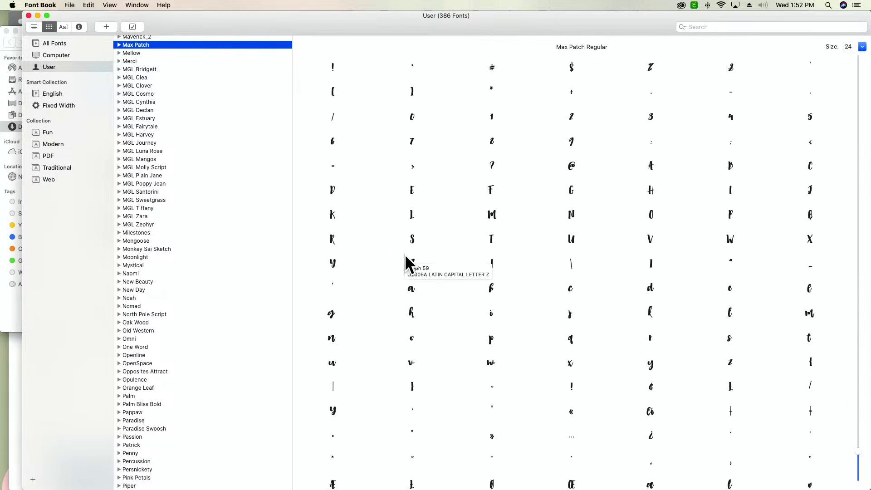
key("super+Tab")
key("super+Tab")
key("super+Tab")
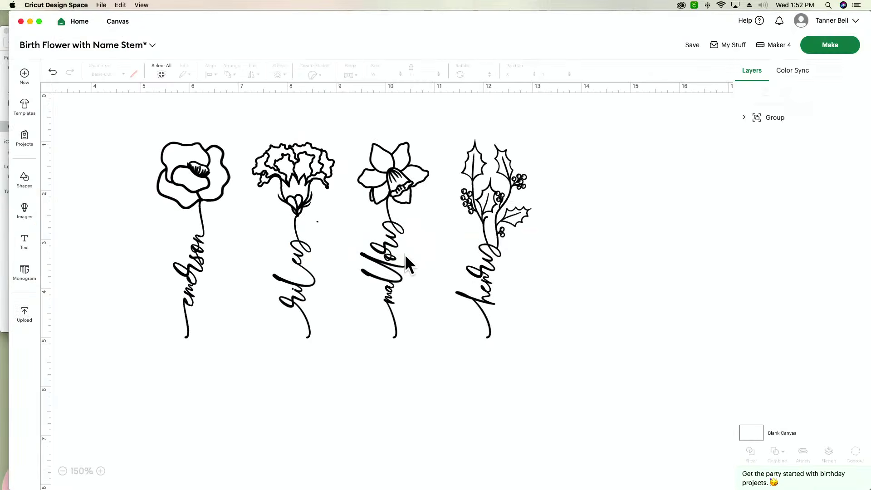
scroll(403, 255, "right", 3)
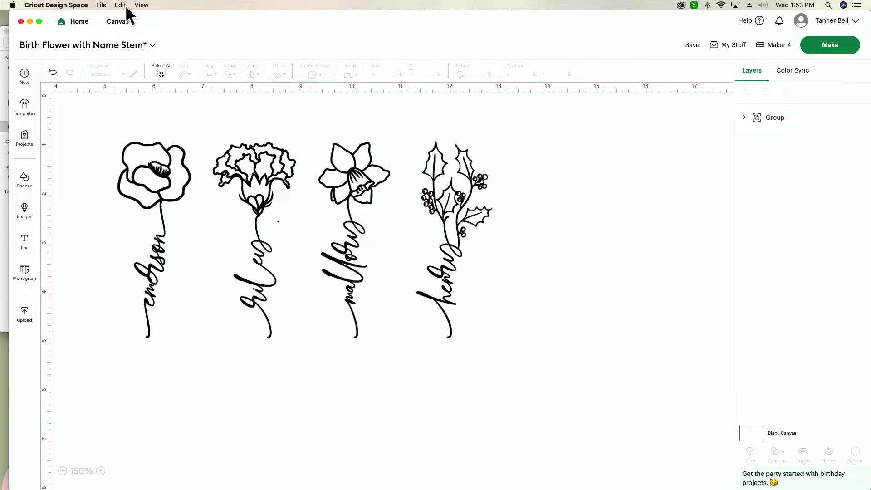
left_click(142, 5)
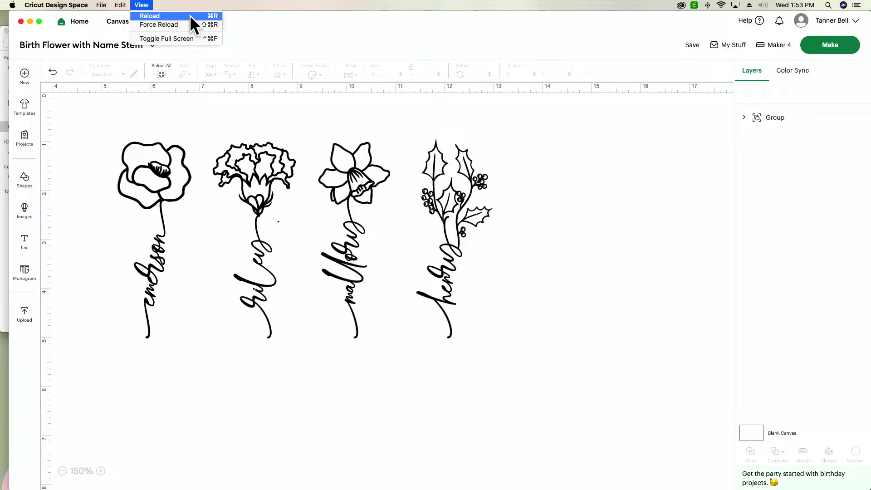
left_click(568, 135)
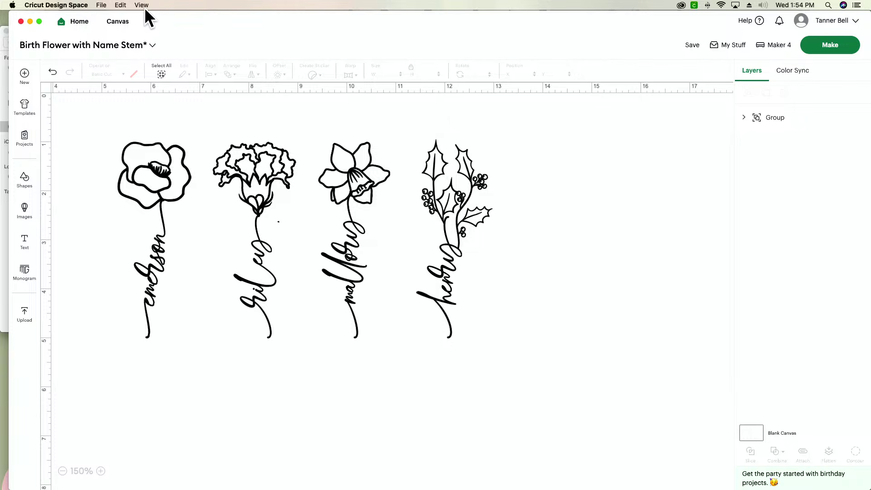
Start a new image upload with an empty area of the canvas in view
scroll(204, 168, "right", 5)
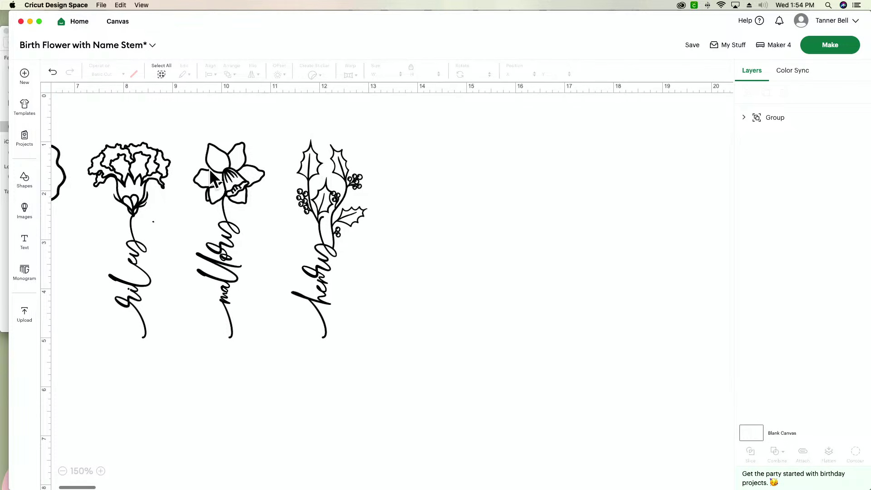
scroll(177, 171, "right", 5)
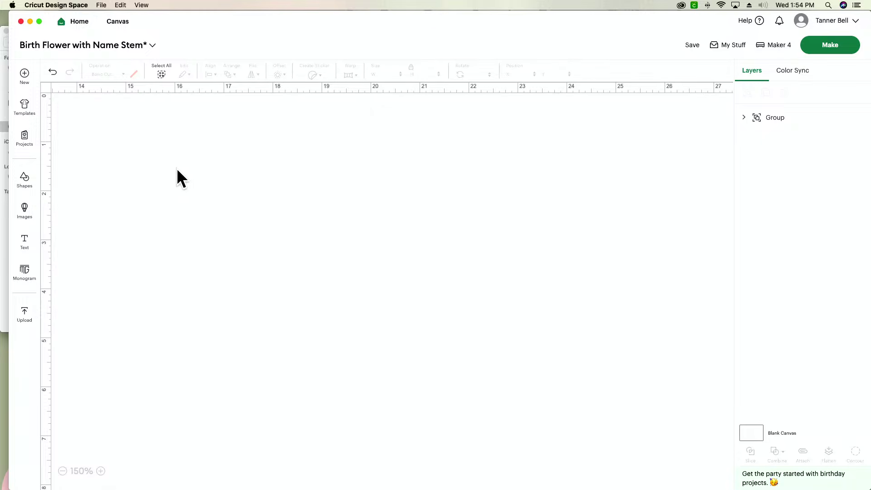
left_click(25, 313)
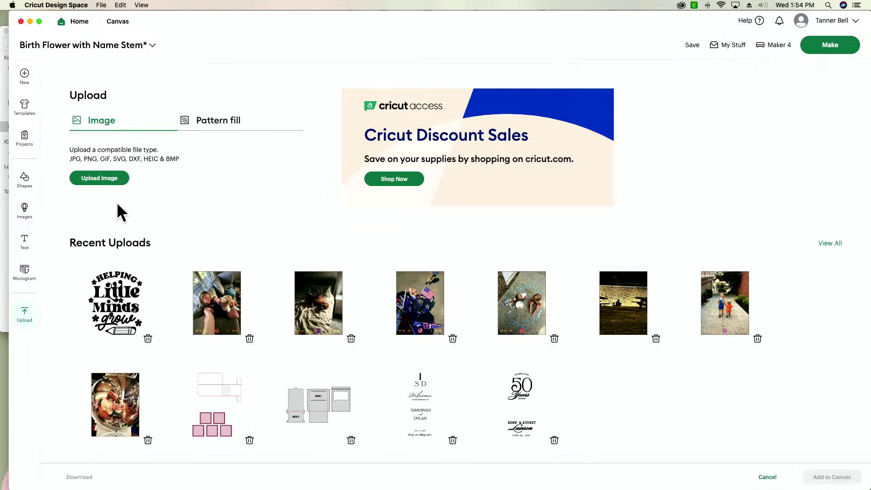
left_click(115, 180)
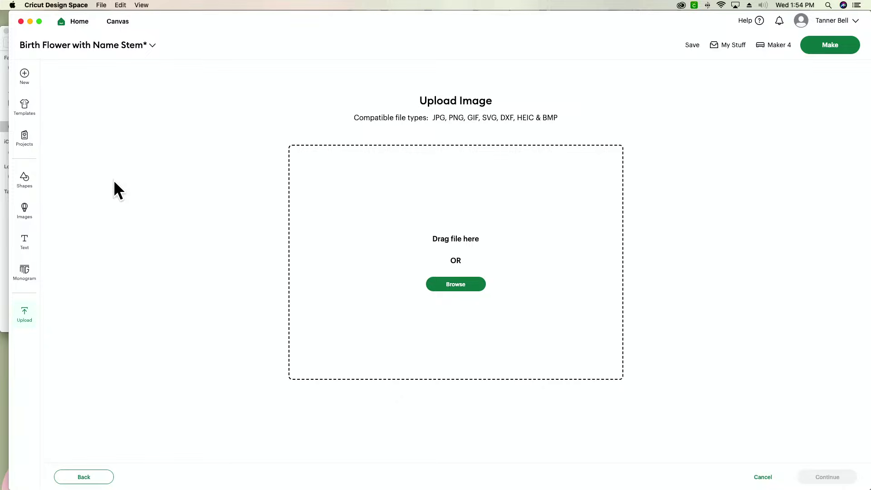
Switch to Finder, close the Downloads window and place the may-lily-of-the-valley21 folder window beside the upload area
key("super+Tab")
key("super+Tab")
key("super+Tab")
key("super+shift+Tab")
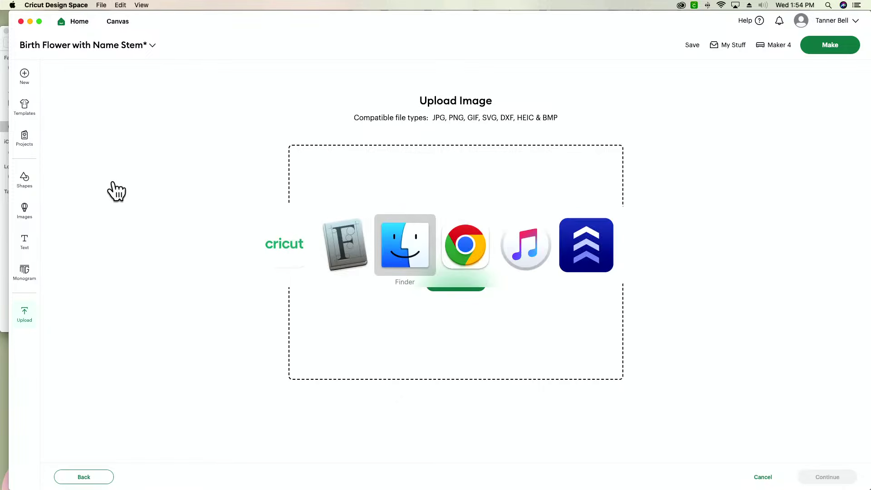
left_click_drag(590, 89, 603, 178)
left_click(548, 174)
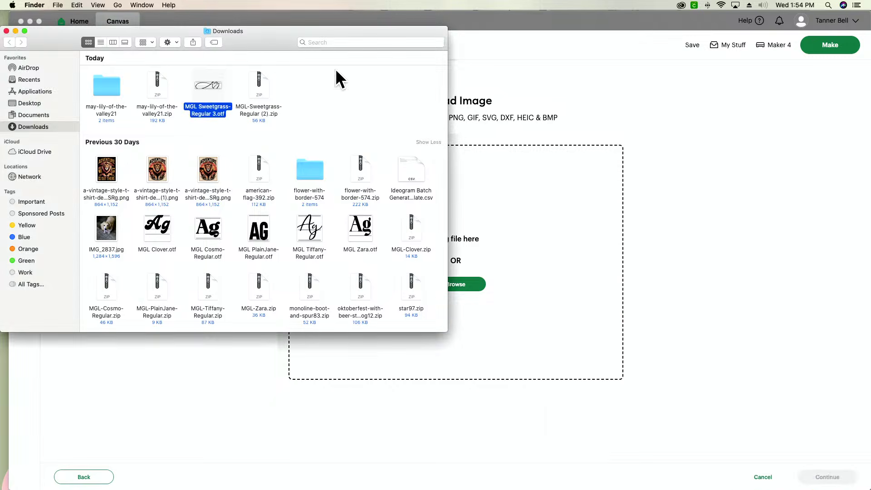
left_click_drag(281, 42, 766, 111)
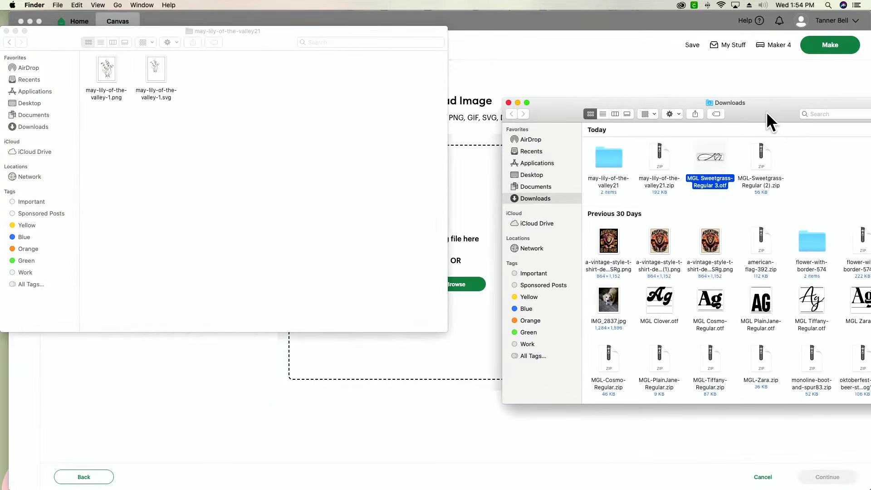
left_click(508, 102)
left_click_drag(631, 122, 749, 110)
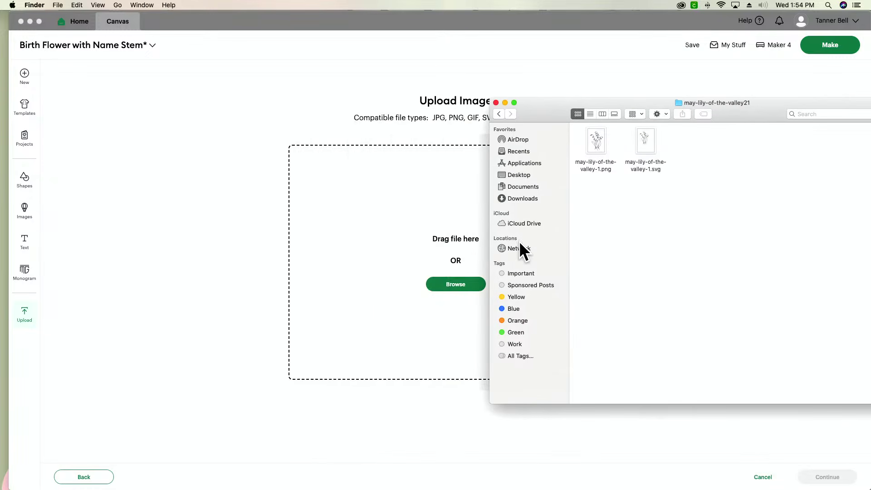
Upload may-lily-of-the-valley-1.png with its background unmodified, convert it to a Single Layer image and add it to the canvas
left_click_drag(601, 139, 368, 210)
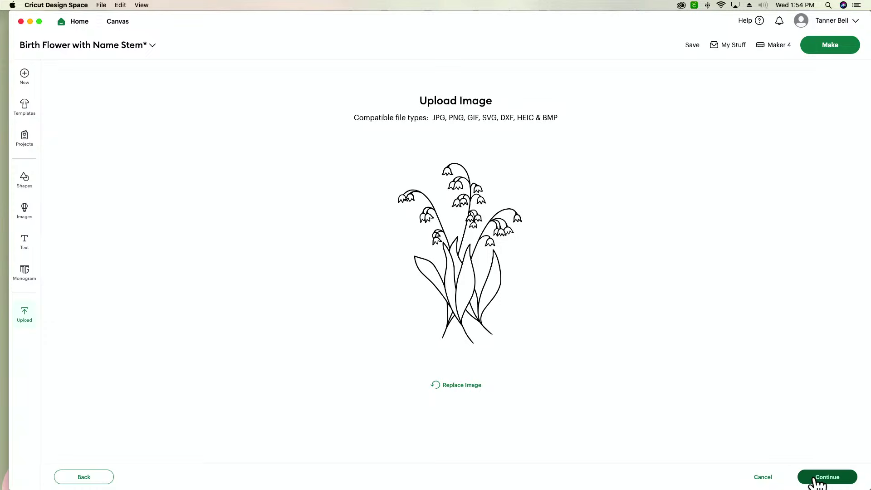
left_click(837, 481)
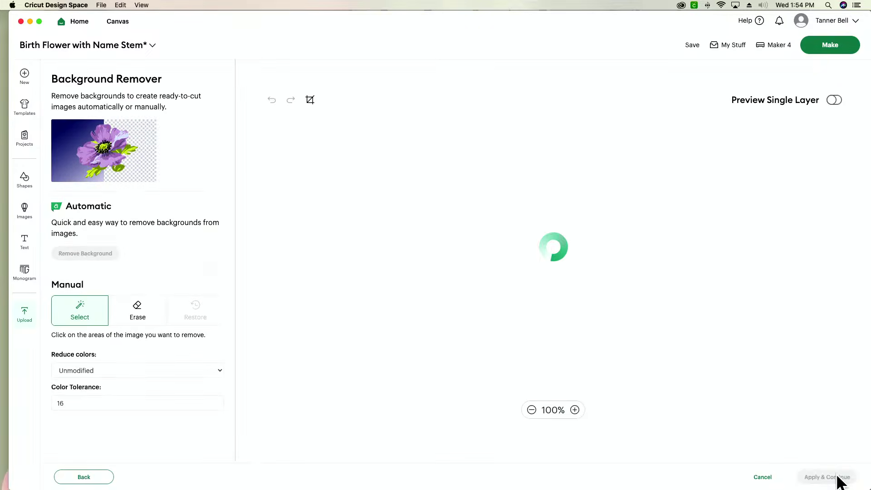
left_click(837, 479)
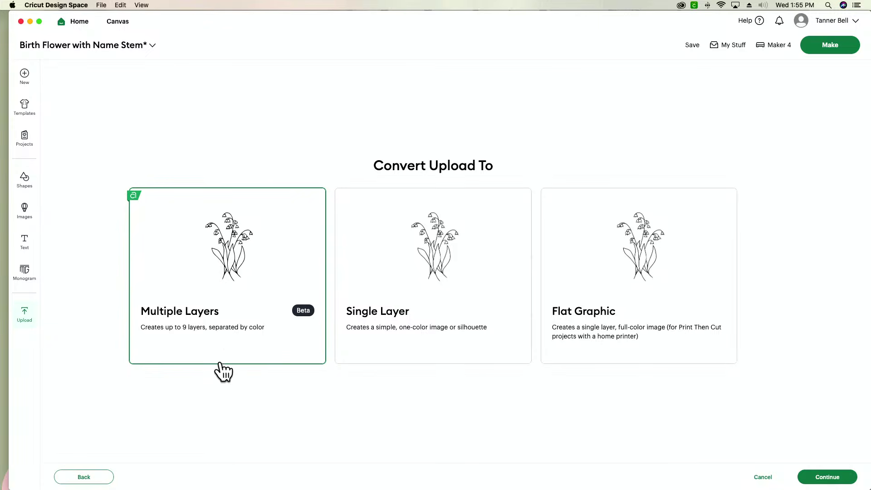
left_click(471, 256)
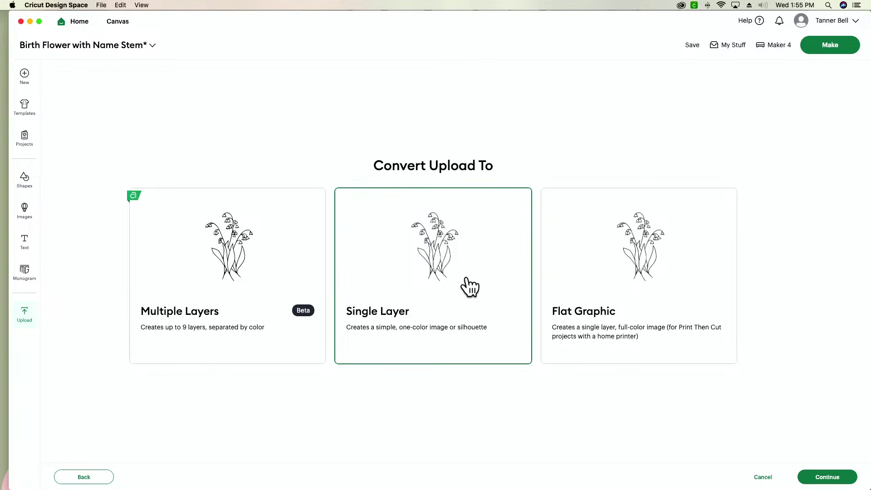
left_click(831, 480)
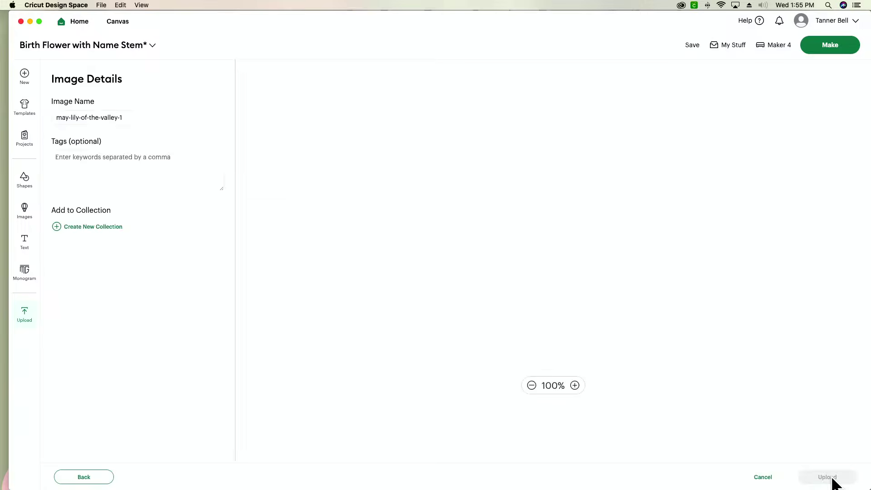
left_click(832, 481)
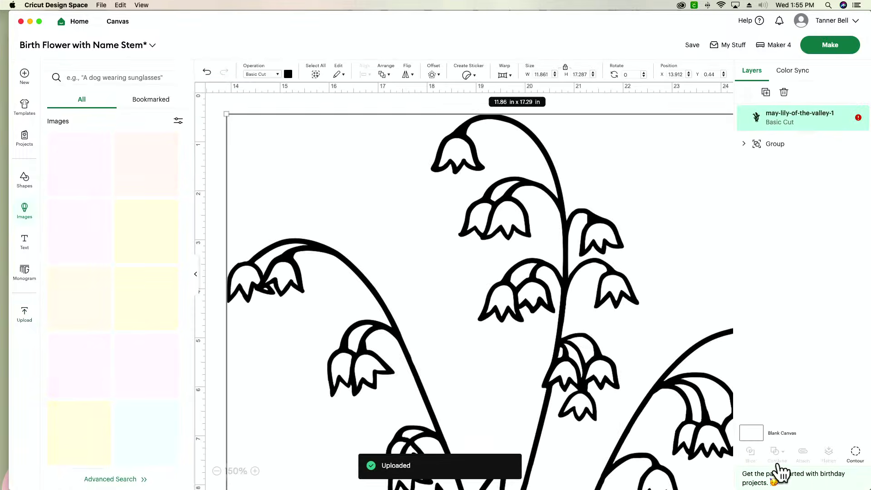
Scale the lily of the valley image down proportionally to about 3.2 in wide and position it in the empty canvas area
scroll(637, 292, "left", 8)
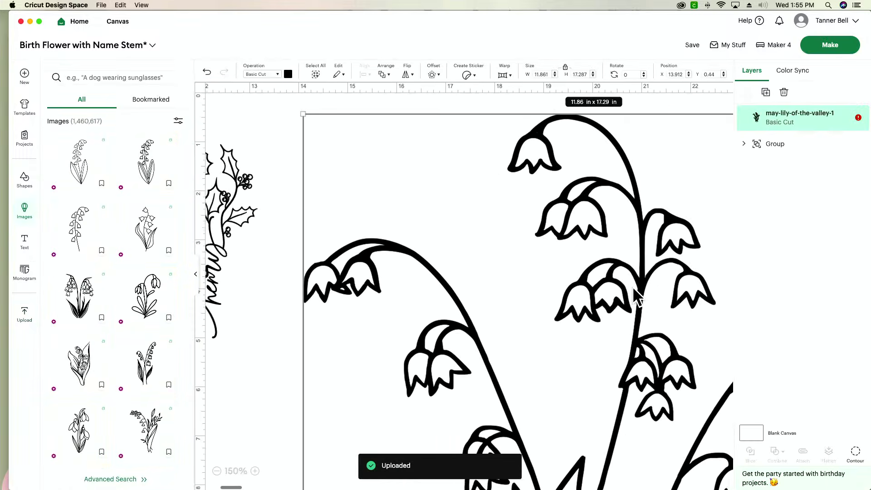
left_click_drag(404, 112, 455, 182)
scroll(618, 352, "down", 5)
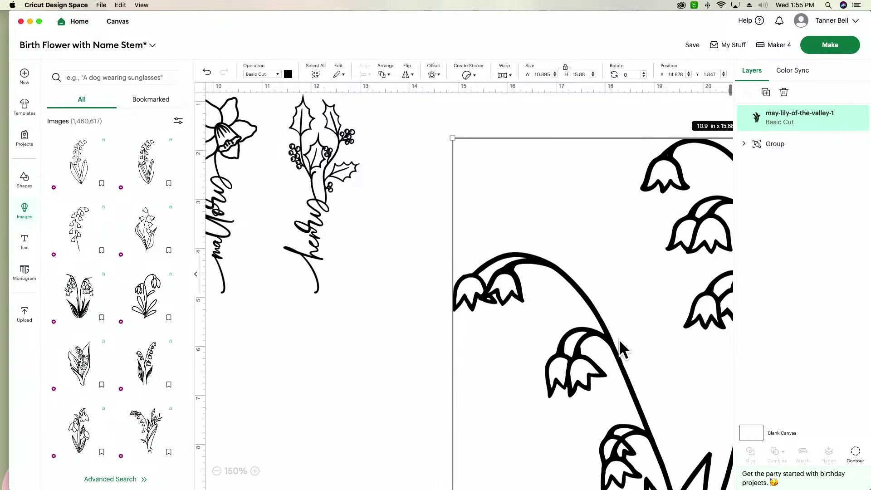
scroll(622, 350, "right", 2)
scroll(622, 348, "right", 12)
scroll(616, 340, "up", 4)
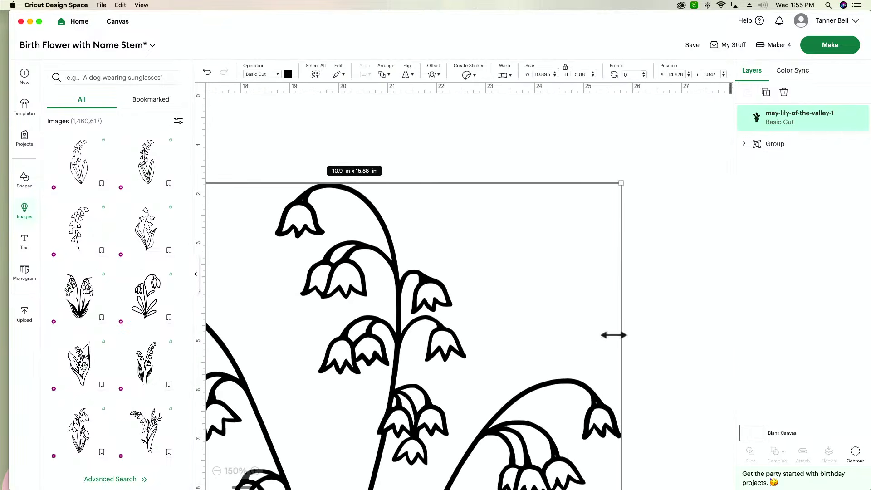
left_click_drag(617, 186, 546, 107)
left_click_drag(472, 124, 485, 190)
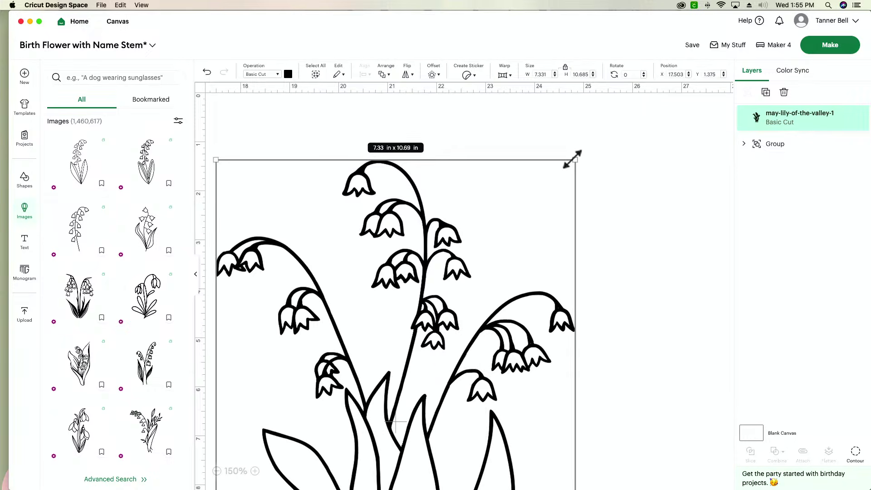
left_click_drag(572, 161, 418, 264)
left_click_drag(340, 319, 345, 201)
left_click(577, 216)
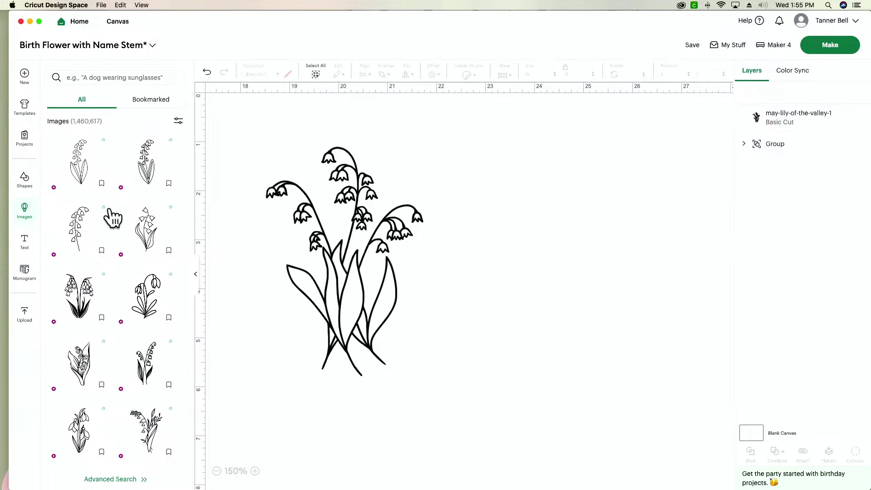
Add a text object to the canvas and set its font to the installed system font MGL Sweetgrass
left_click(19, 245)
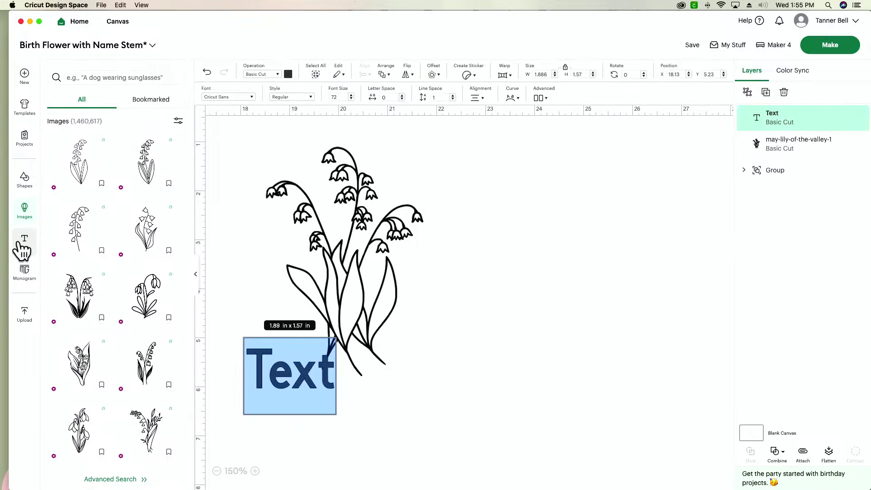
left_click(221, 97)
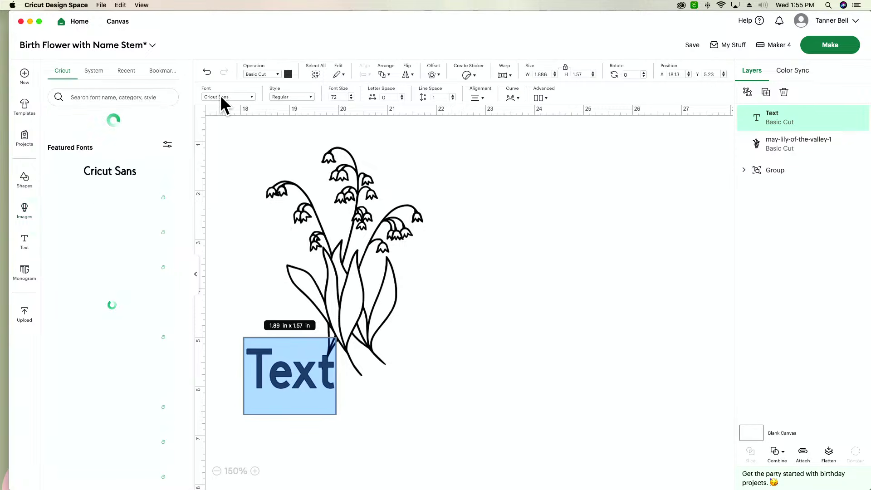
left_click(95, 72)
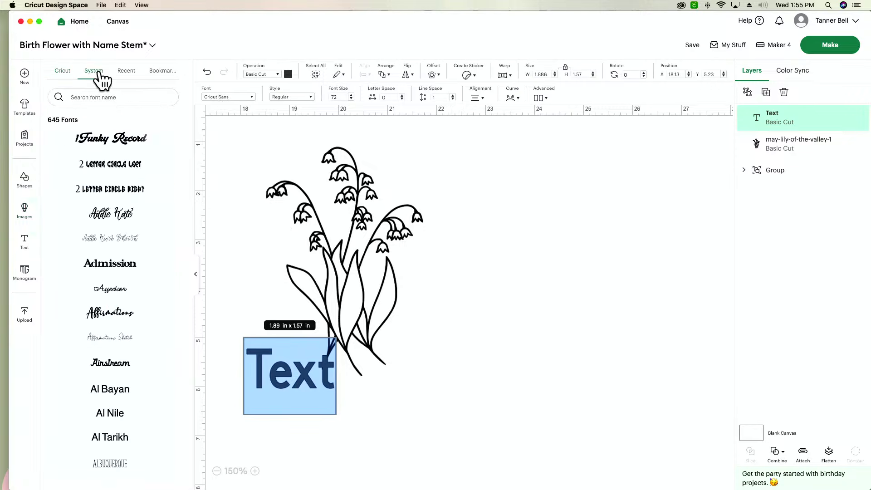
left_click(112, 97)
type("mgl swe")
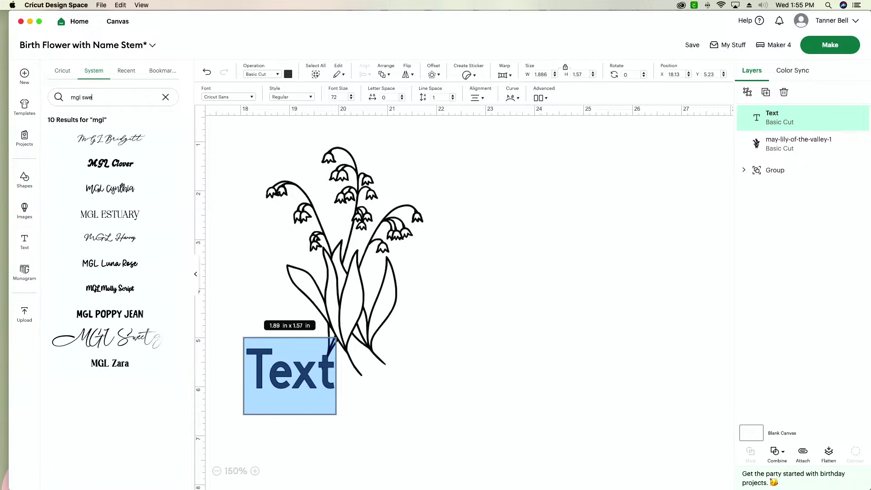
type("e")
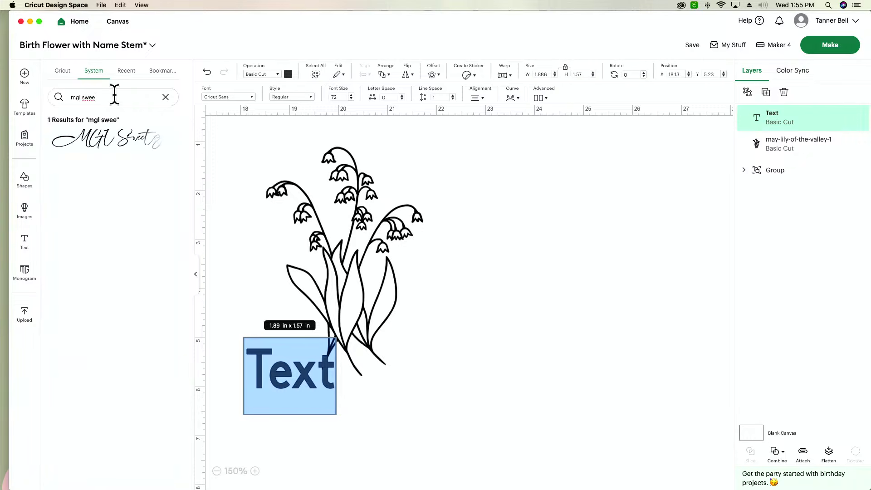
left_click(125, 148)
left_click(533, 293)
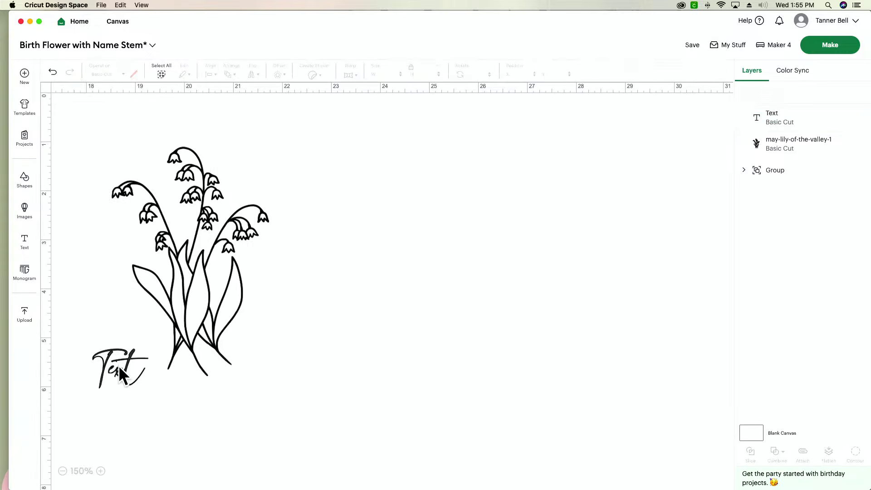
Move the text into the empty space beside the flower and replace its placeholder with the first name in lowercase
left_click_drag(119, 365, 459, 265)
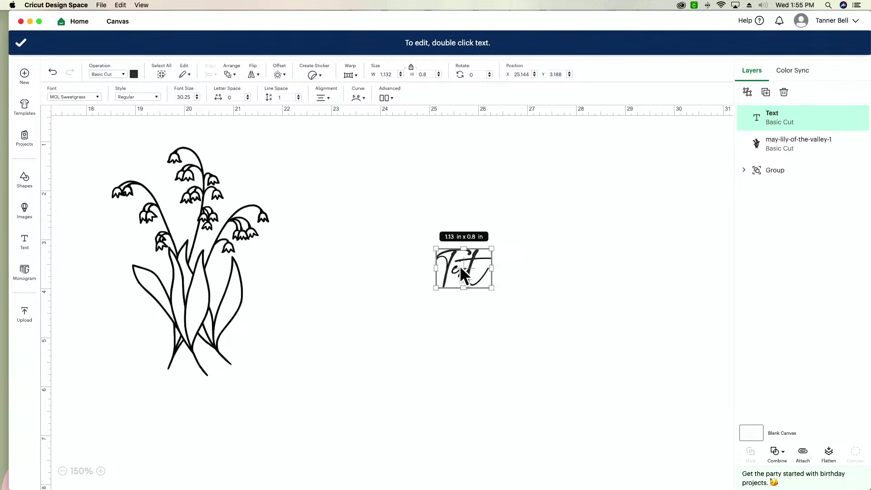
double_click(459, 265)
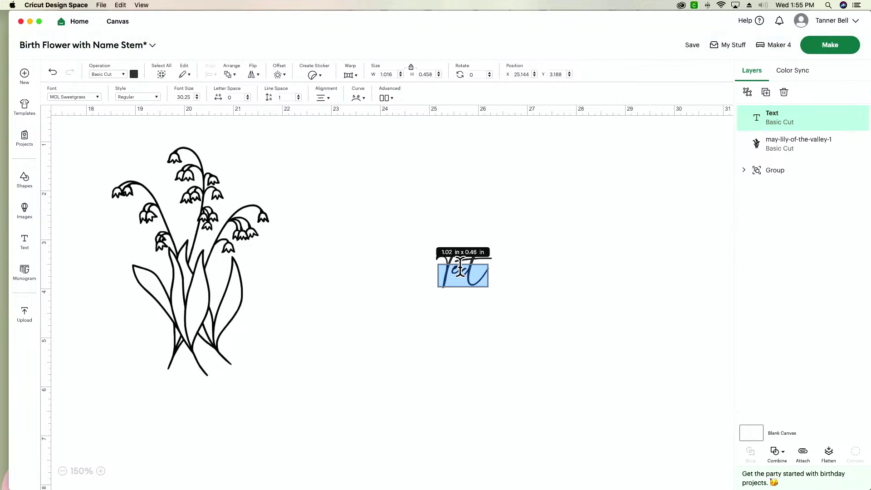
type("lauren")
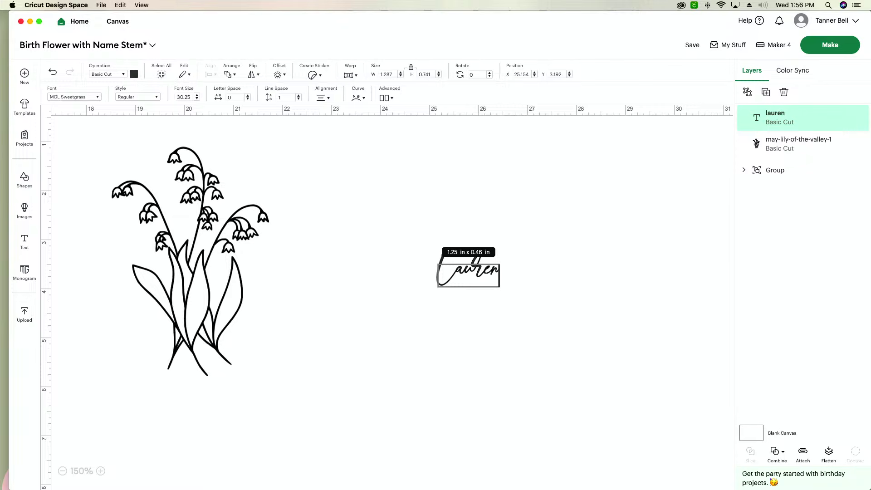
left_click(482, 393)
left_click(527, 348)
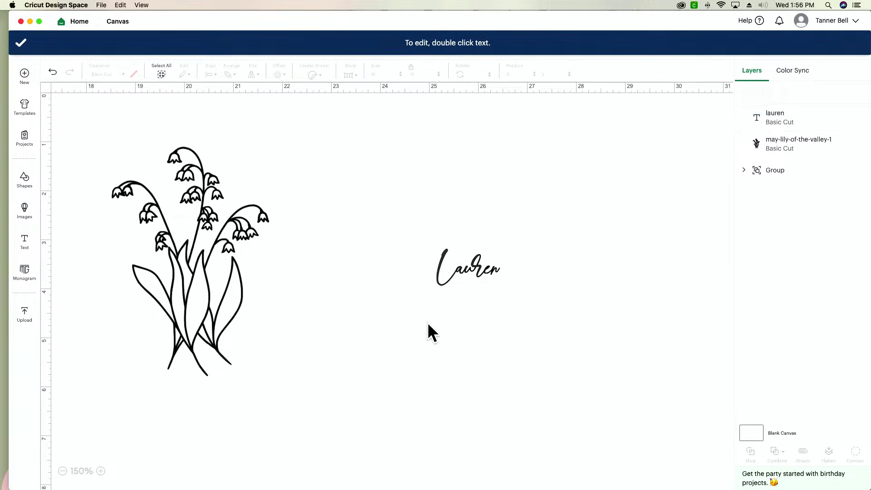
Finish editing the name text, dismiss the text editing hint and select the text object beside the flower
left_click(20, 43)
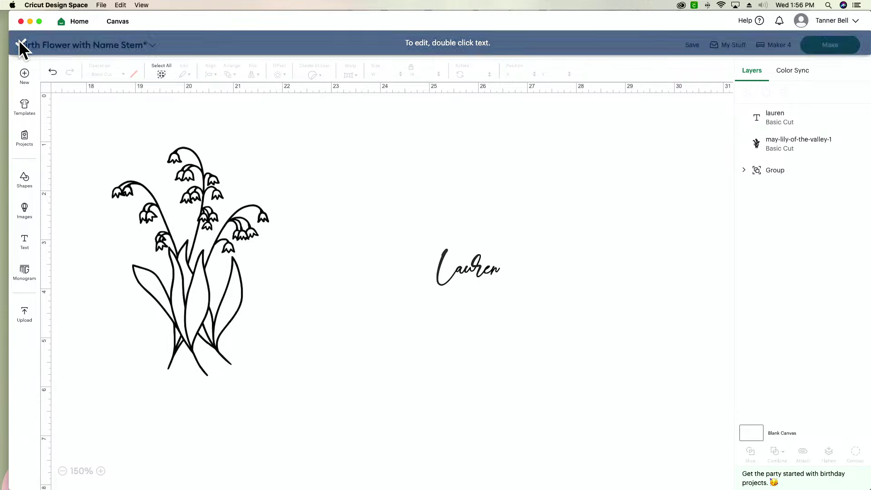
left_click(466, 273)
double_click(467, 274)
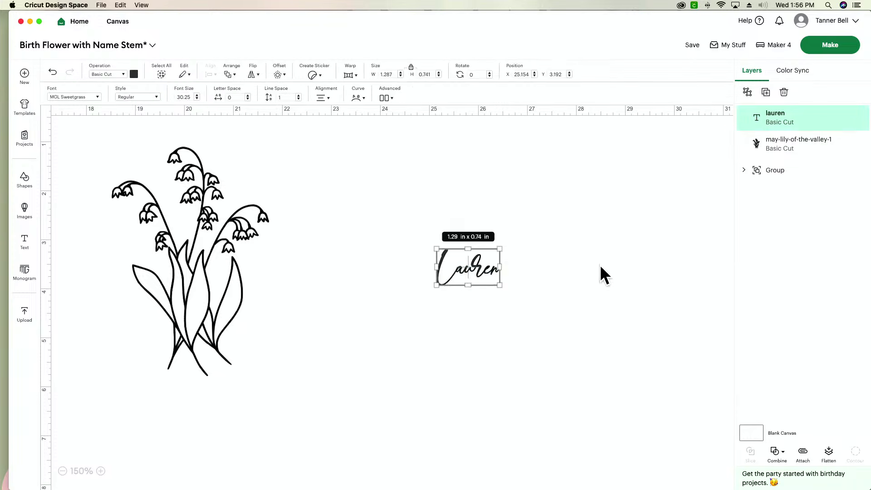
left_click(555, 252)
left_click(485, 270)
scroll(359, 304, "down", 1)
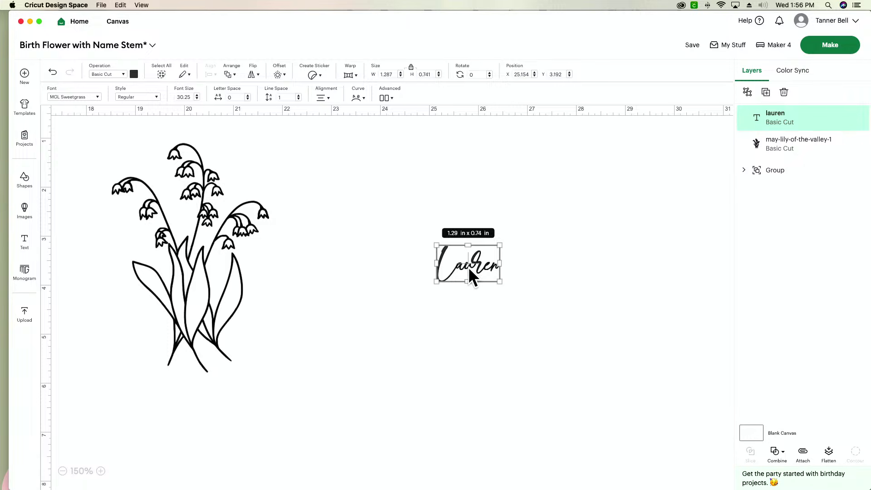
Switch to Font Book, show the glyphs of MGL Sweetgrass and automatically resolve its duplicate installed copies
key("super+Tab")
key("super+Tab")
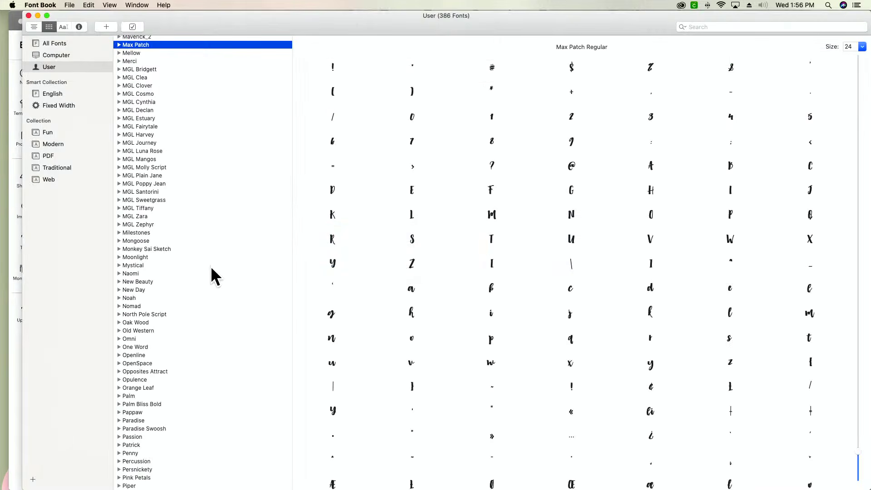
left_click(161, 199)
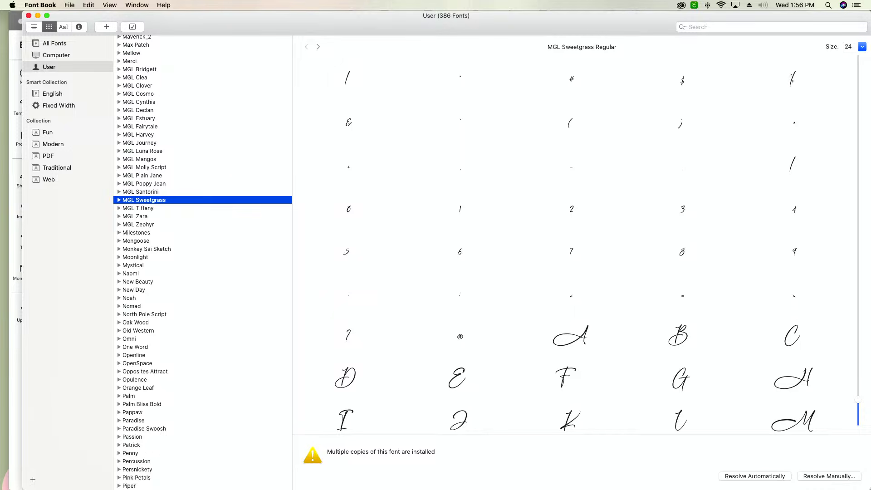
left_click(762, 477)
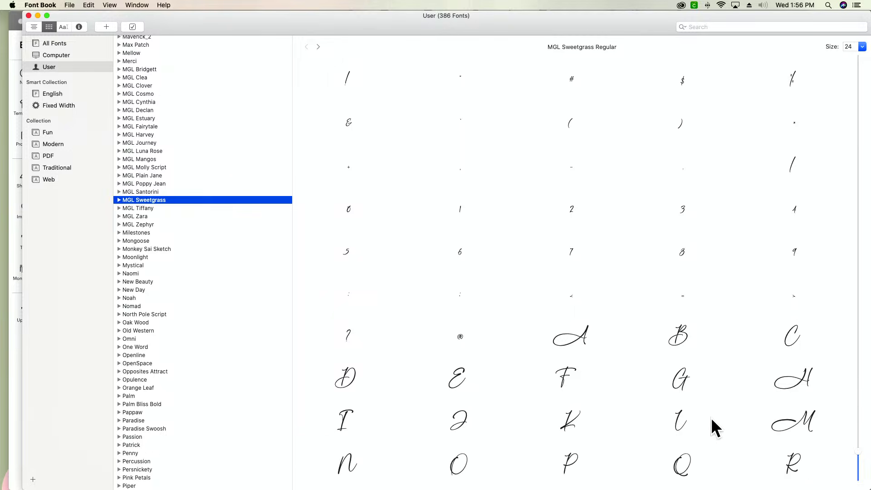
Enlarge the MGL Sweetgrass glyph preview to size 36
scroll(698, 410, "down", 15)
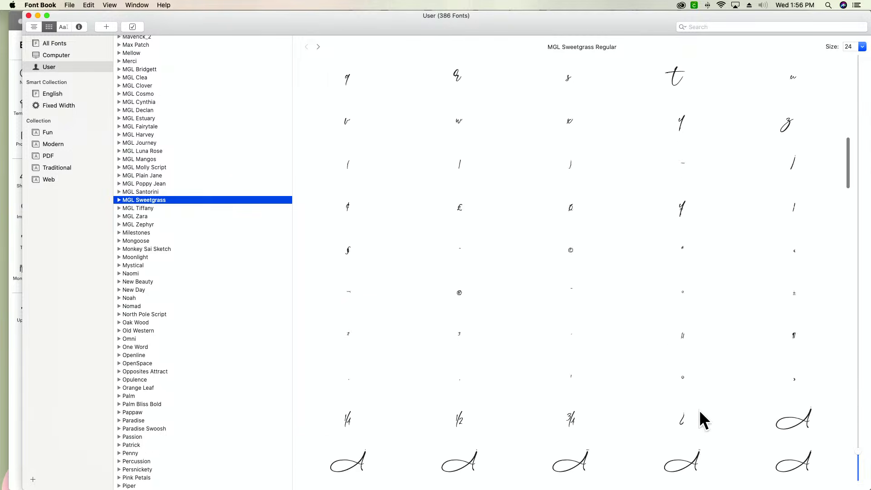
scroll(699, 410, "down", 10)
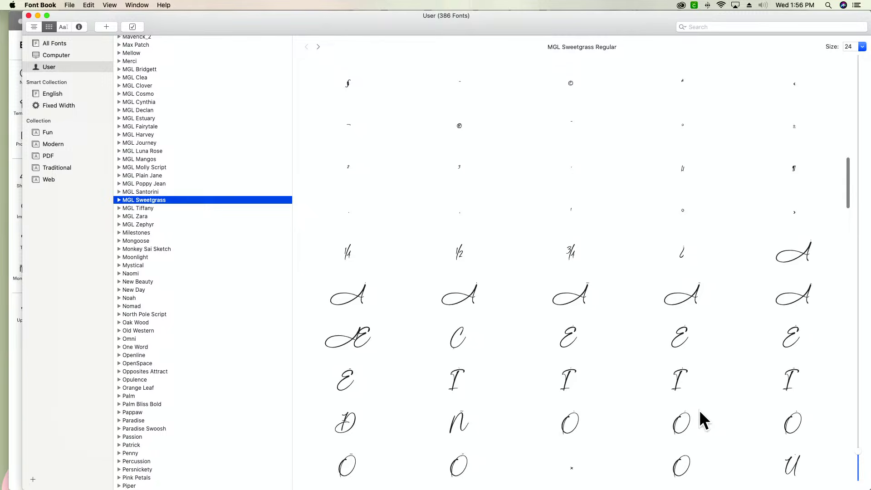
left_click(862, 46)
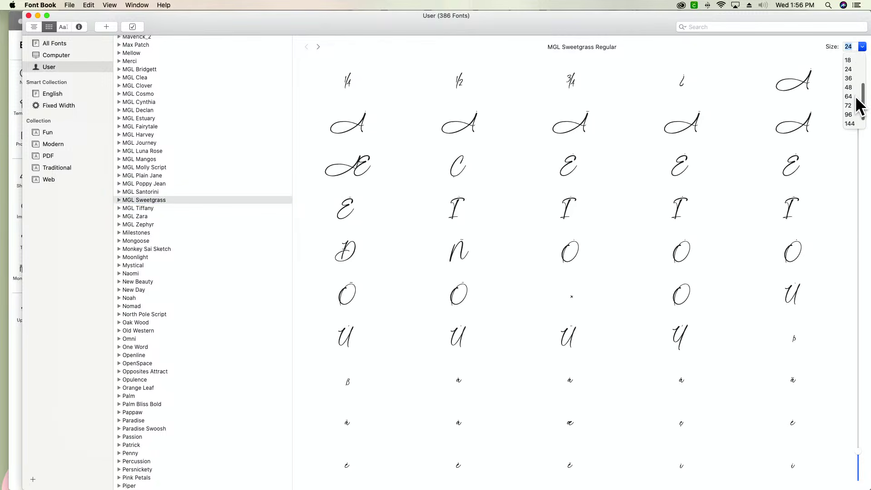
left_click(853, 78)
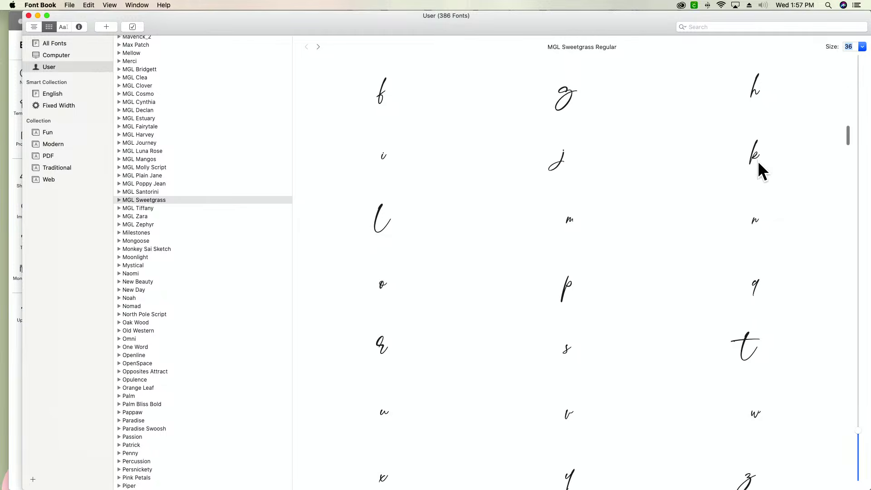
Find the lowercase l with a leading tail, glyph 375 (U+E091), among the MGL Sweetgrass alternates and copy it
scroll(757, 161, "down", 10)
scroll(757, 160, "down", 10)
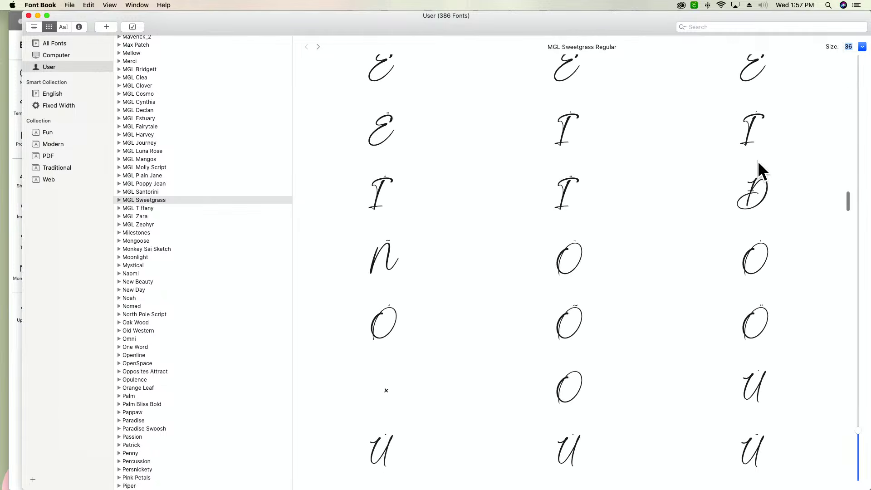
scroll(758, 163, "down", 10)
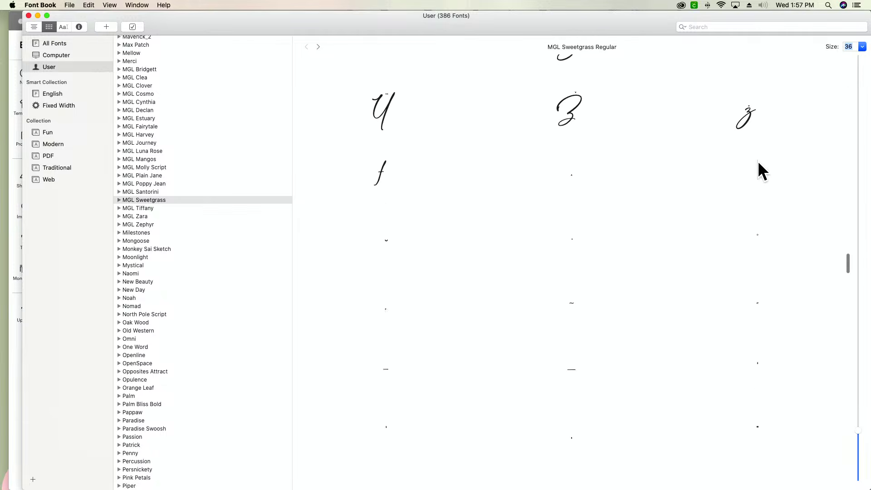
scroll(758, 170, "down", 10)
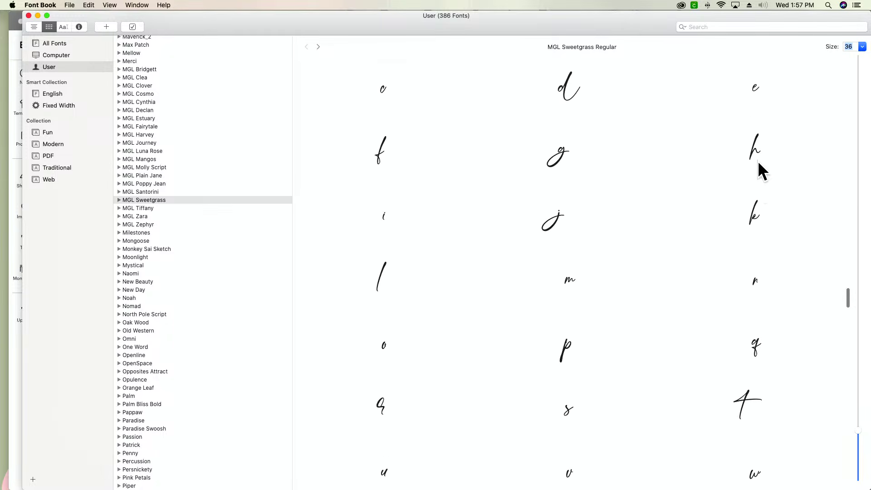
scroll(758, 171, "down", 10)
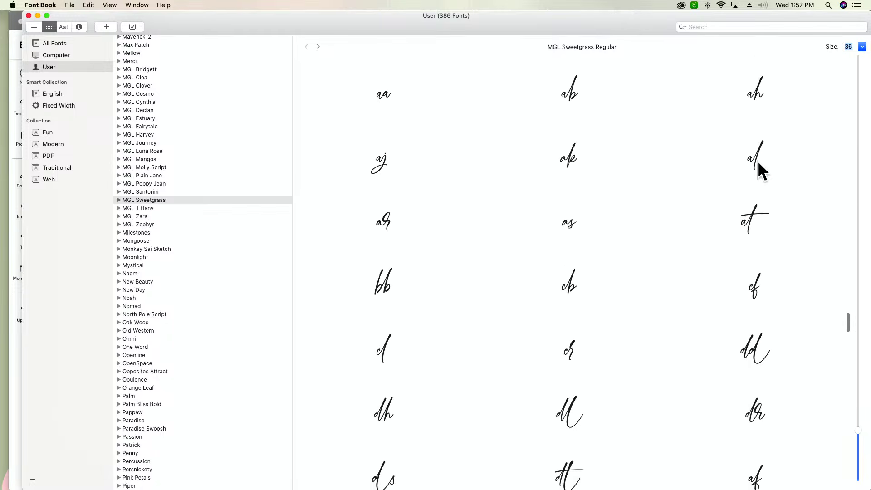
scroll(758, 171, "down", 10)
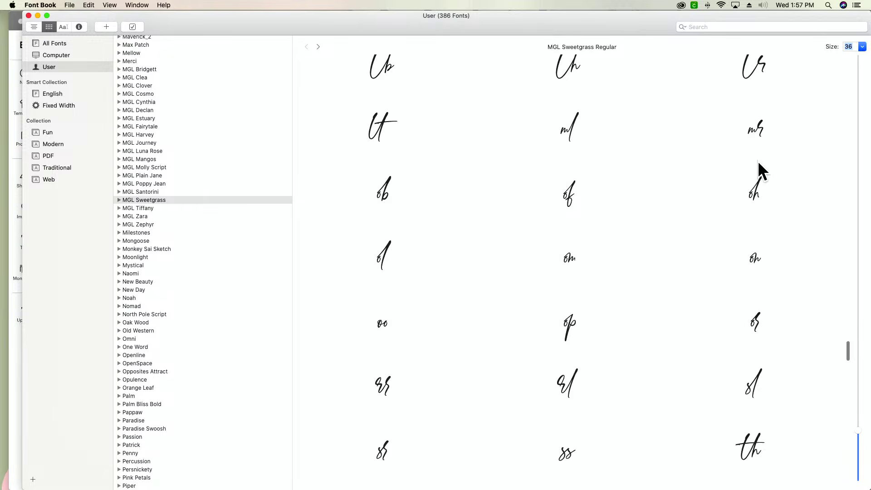
scroll(758, 161, "down", 10)
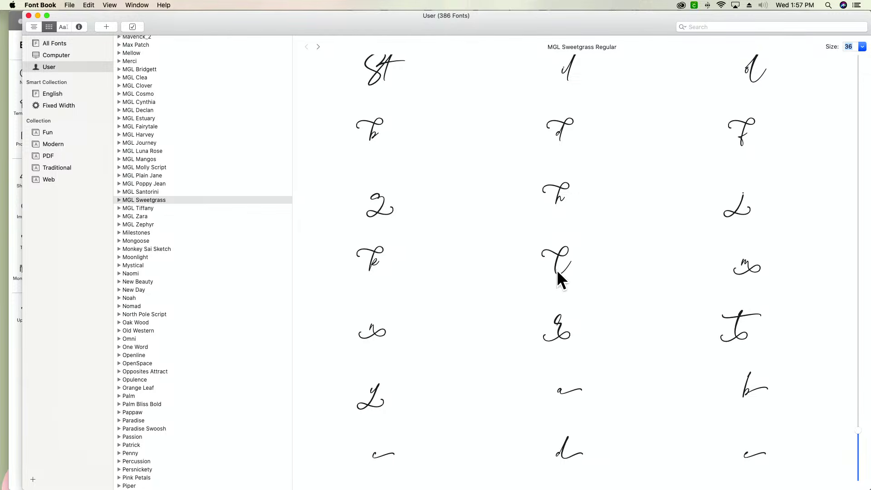
scroll(556, 269, "down", 5)
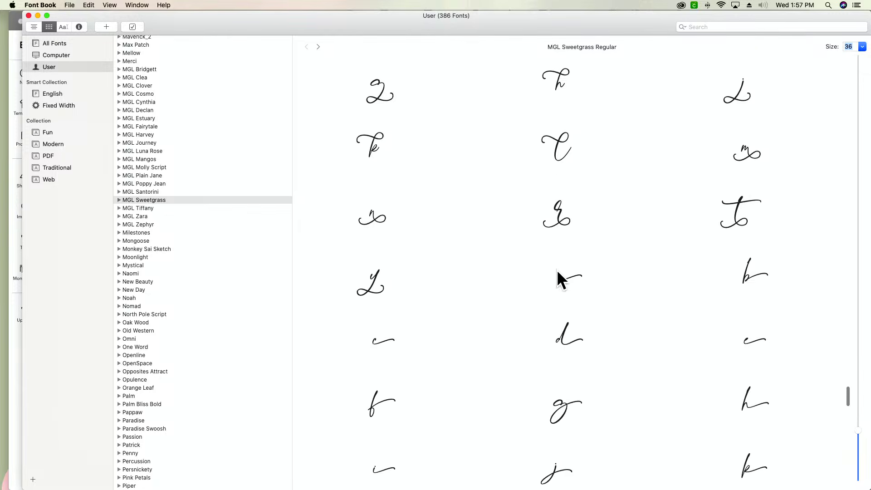
scroll(557, 269, "down", 4)
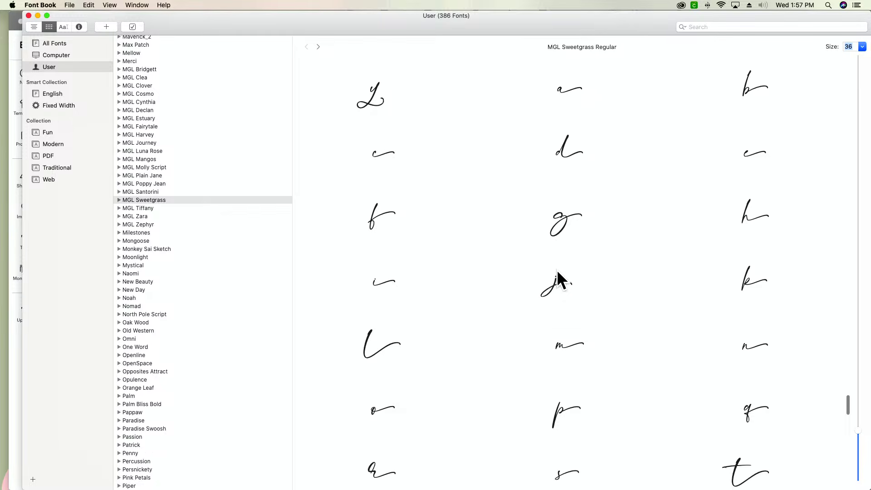
scroll(556, 269, "down", 2)
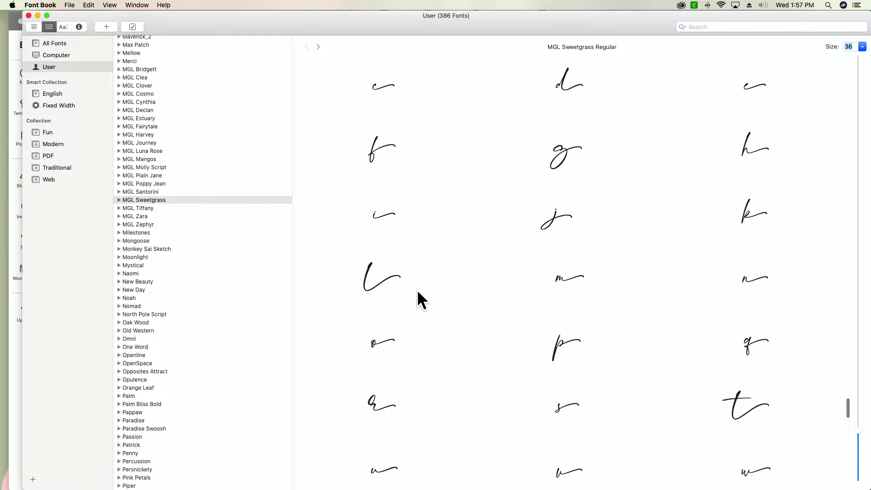
scroll(399, 288, "down", 10)
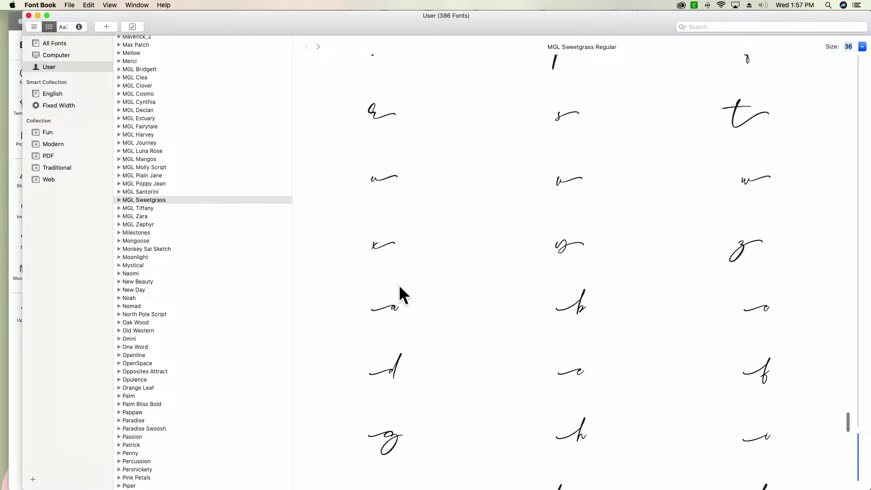
scroll(399, 285, "down", 3)
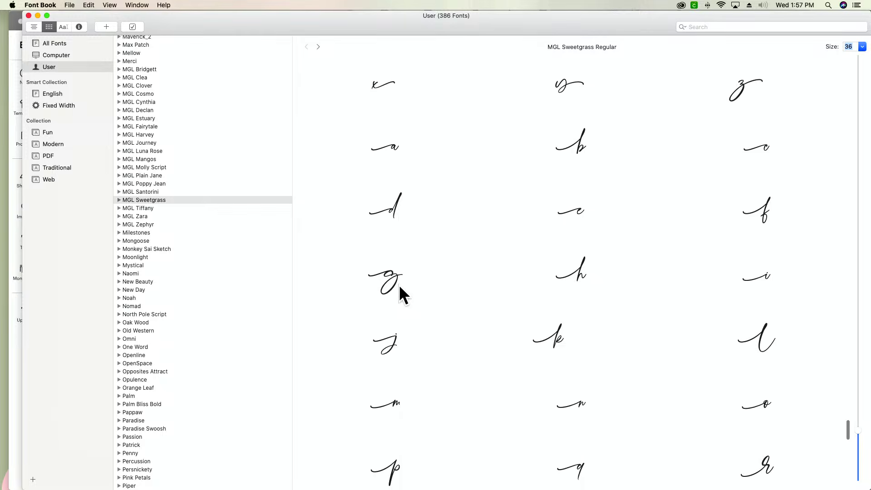
left_click(763, 340)
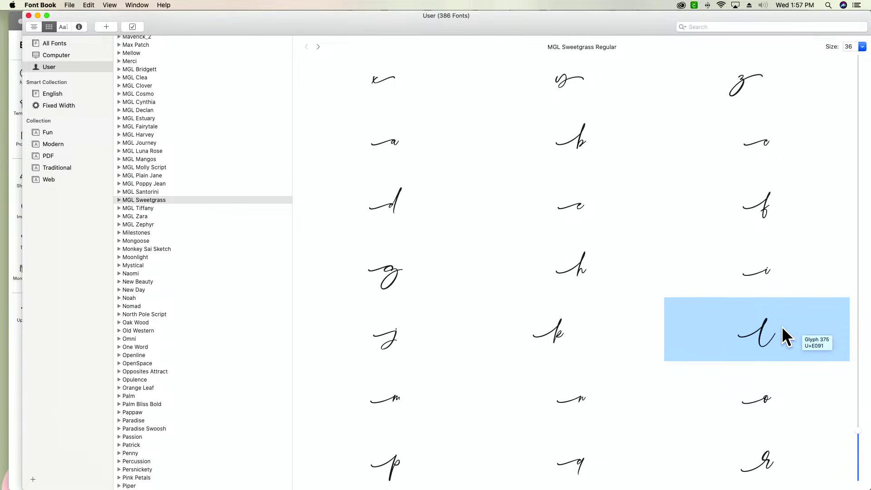
key("super+c")
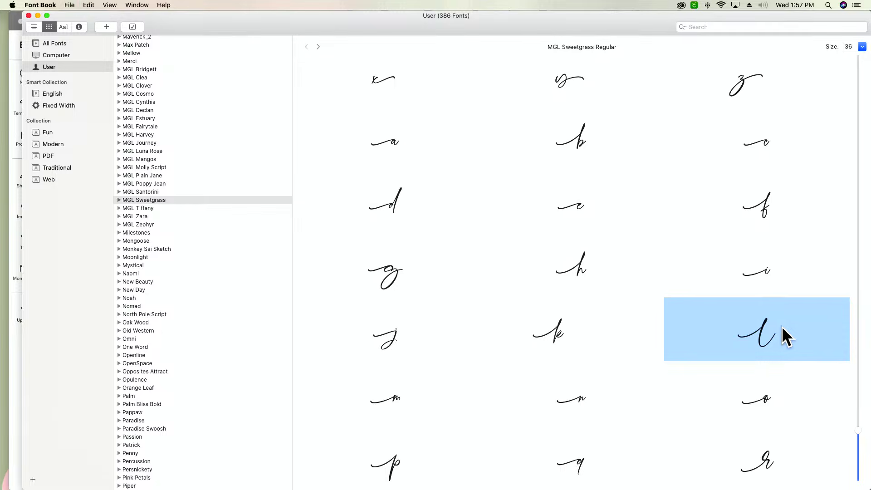
Switch to Cricut Design Space and replace the name's first letter with the copied l glyph with the leading tail
key("super+Tab")
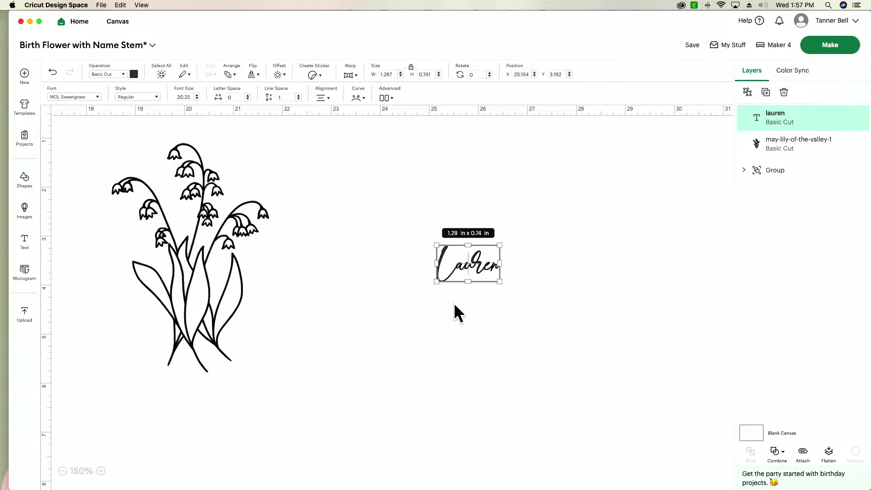
double_click(447, 266)
left_click(448, 267)
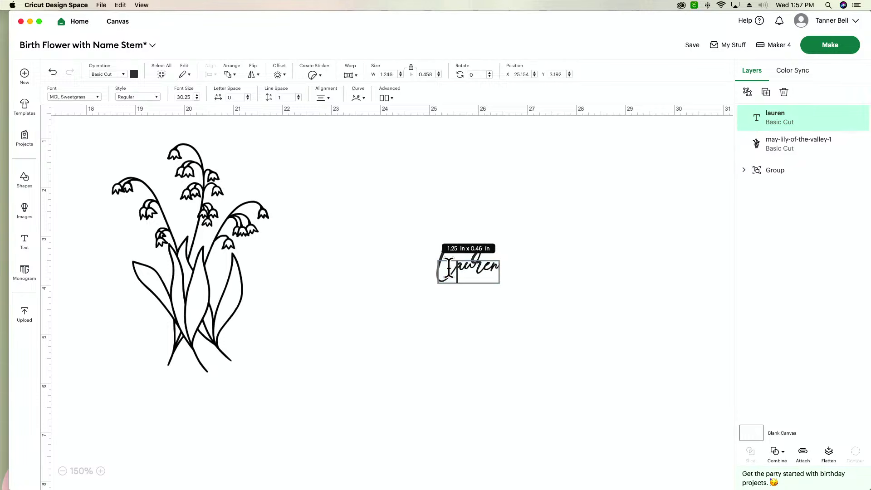
key("BackSpace")
type("L")
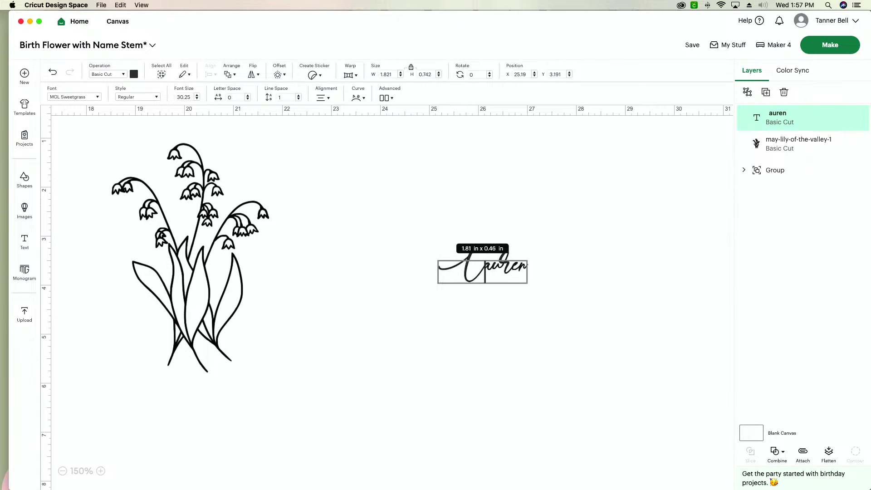
left_click(570, 273)
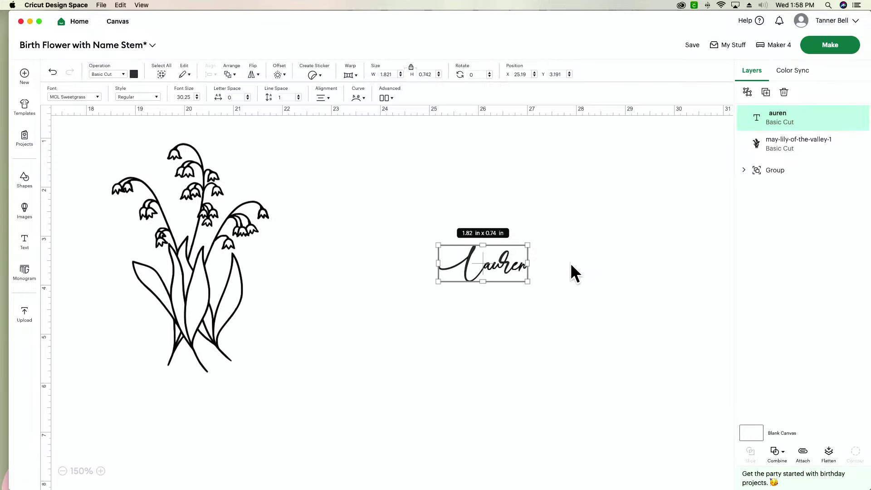
Delete the final letter n from the name text
double_click(515, 265)
key("Right")
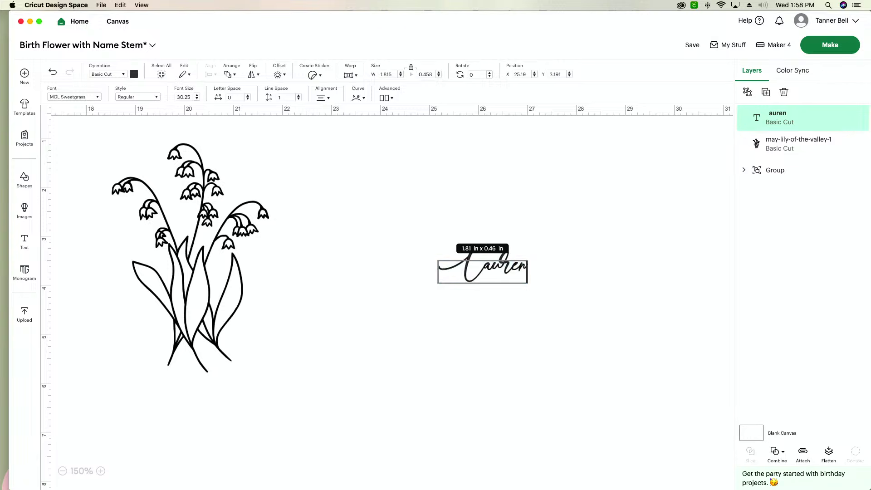
key("BackSpace")
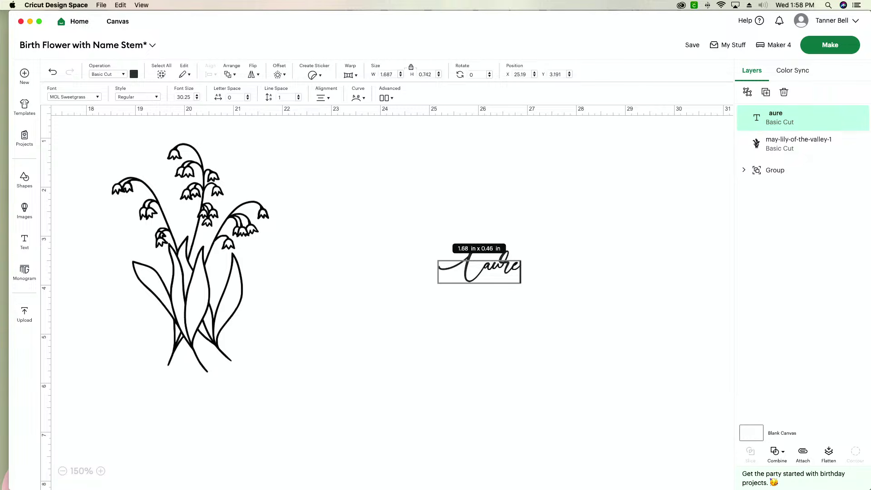
Copy the lowercase n with a trailing tail from MGL Sweetgrass in Font Book and paste it at the name's end in Cricut Design Space
key("super+Tab")
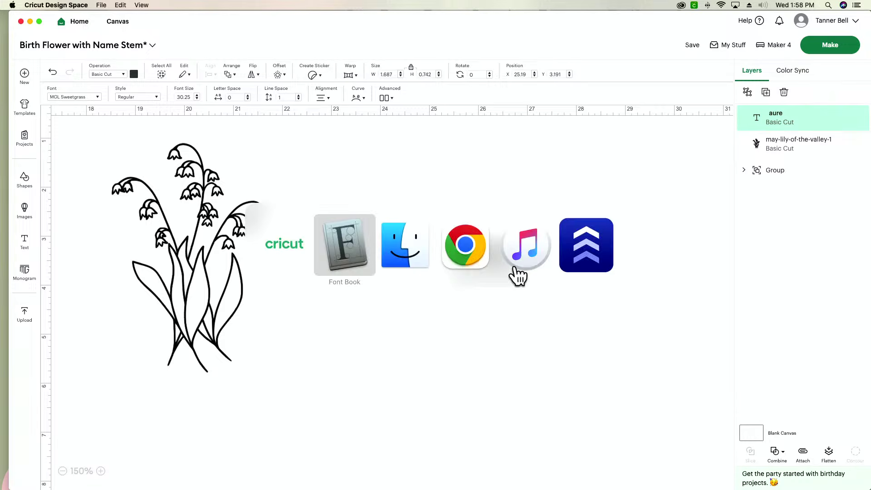
scroll(515, 265, "up", 8)
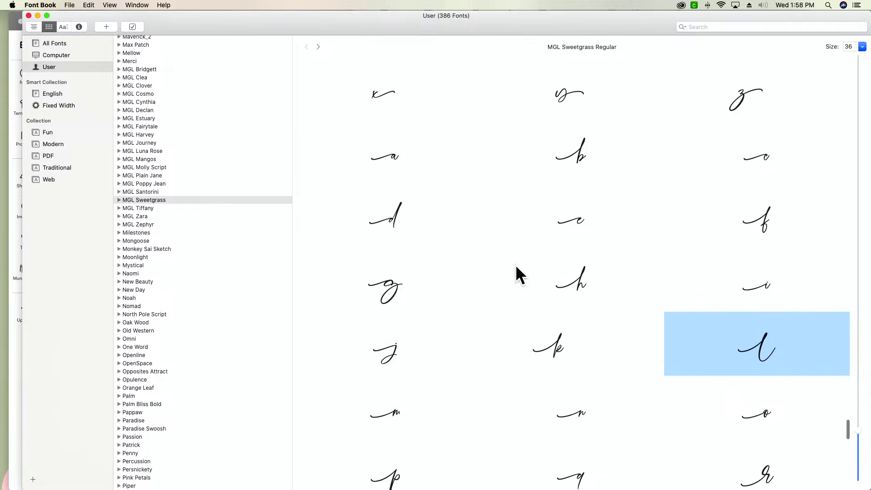
scroll(515, 265, "up", 5)
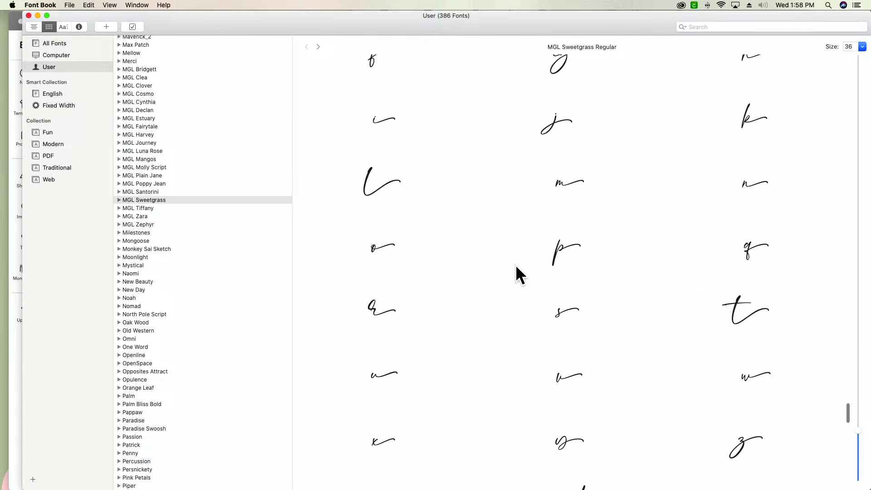
left_click(754, 246)
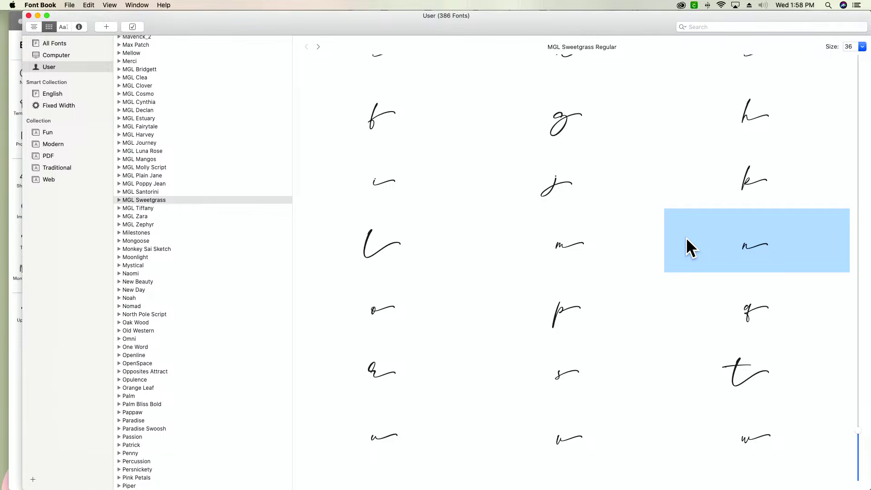
key("super+c")
key("super+Tab")
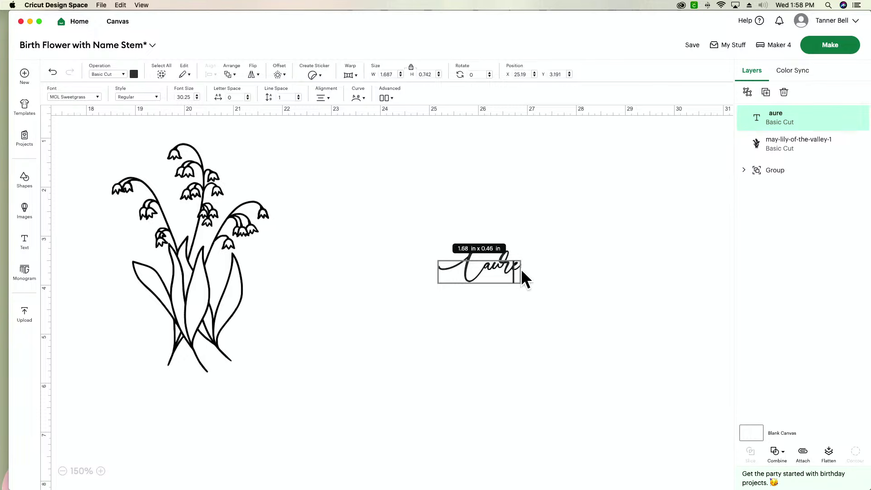
type("n")
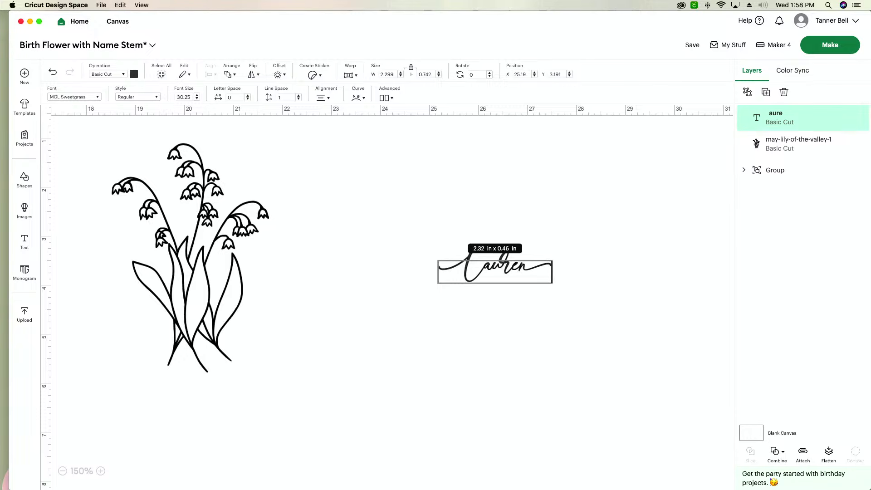
Enlarge the name text to about 3.67 in wide by 1.18 in high
left_click(613, 281)
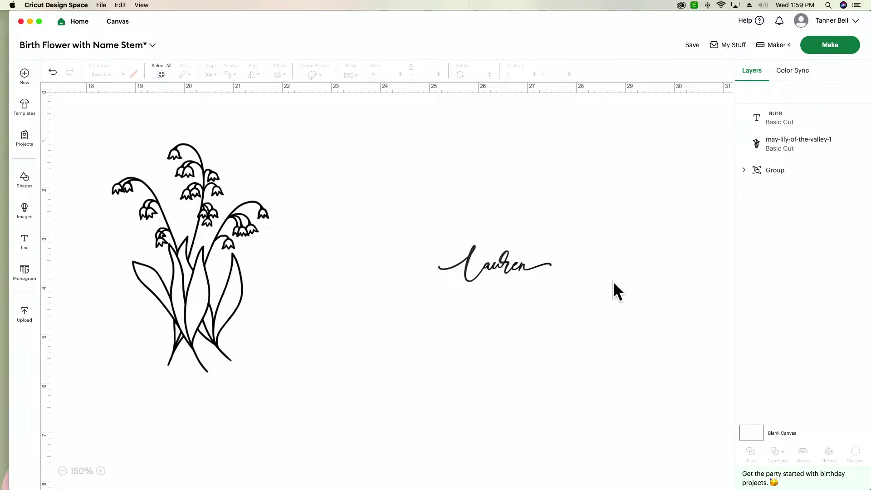
left_click(478, 271)
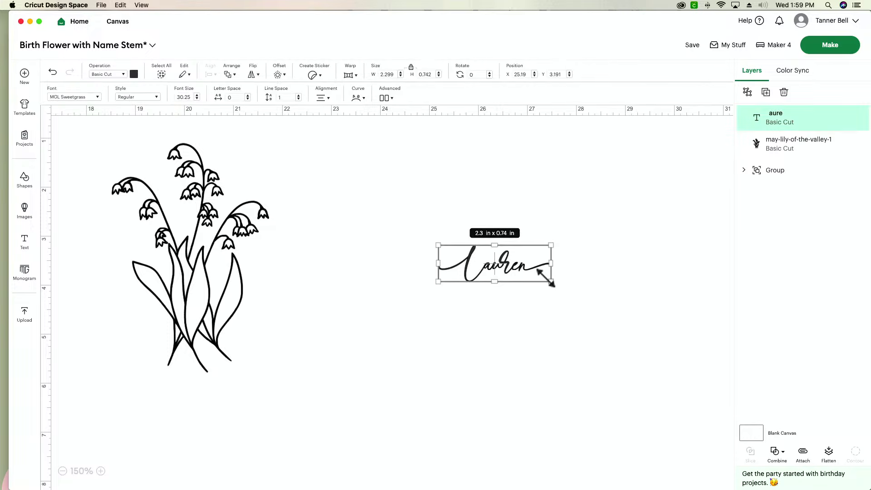
left_click_drag(551, 281, 606, 393)
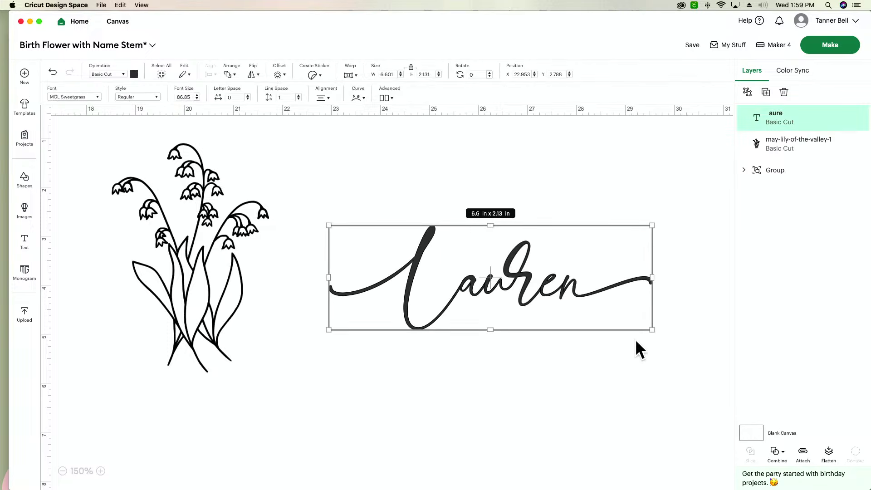
left_click_drag(649, 324, 504, 277)
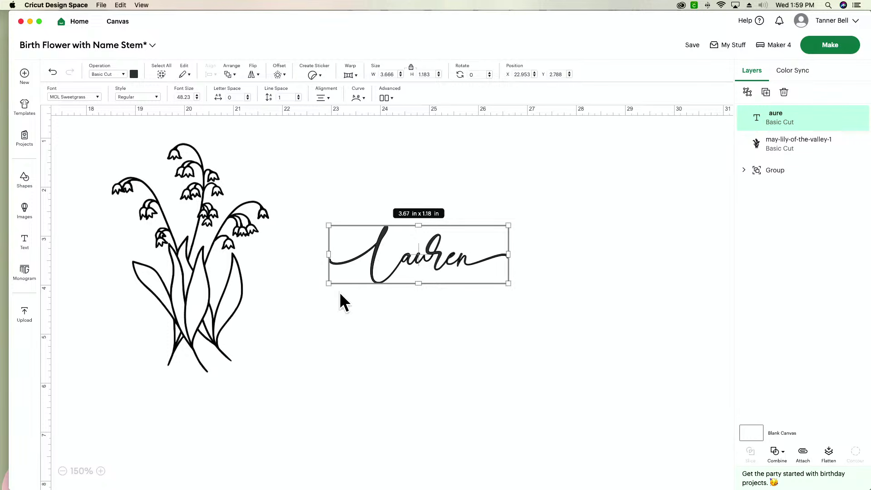
Try rotating the name text freehand to vertical, and reset its rotation to 0°
left_click_drag(317, 286, 447, 342)
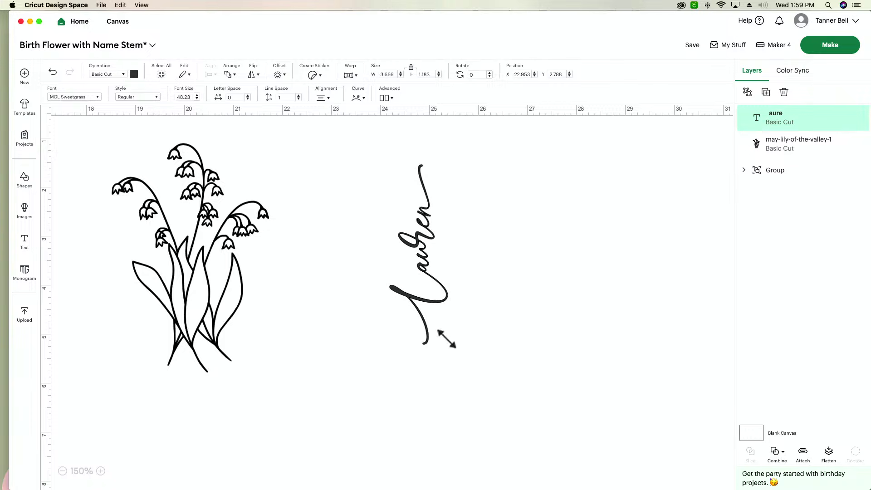
left_click(525, 330)
left_click_drag(439, 257, 435, 301)
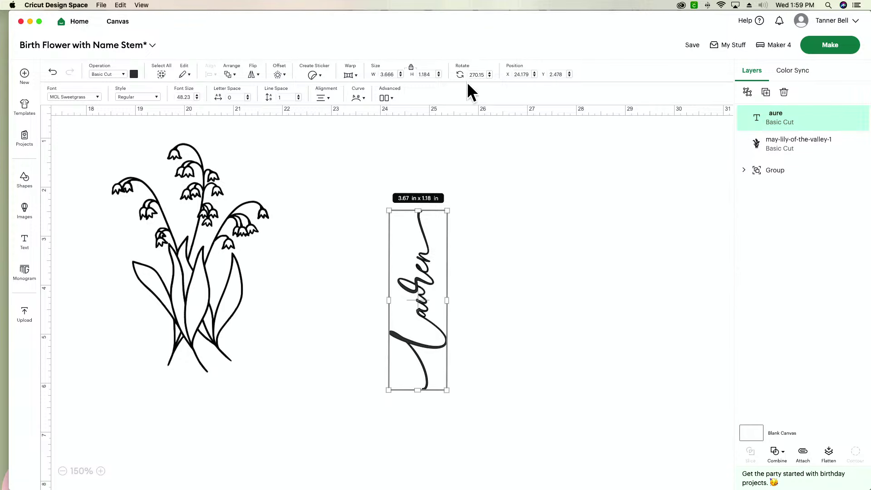
double_click(478, 76)
type("0")
key("Return")
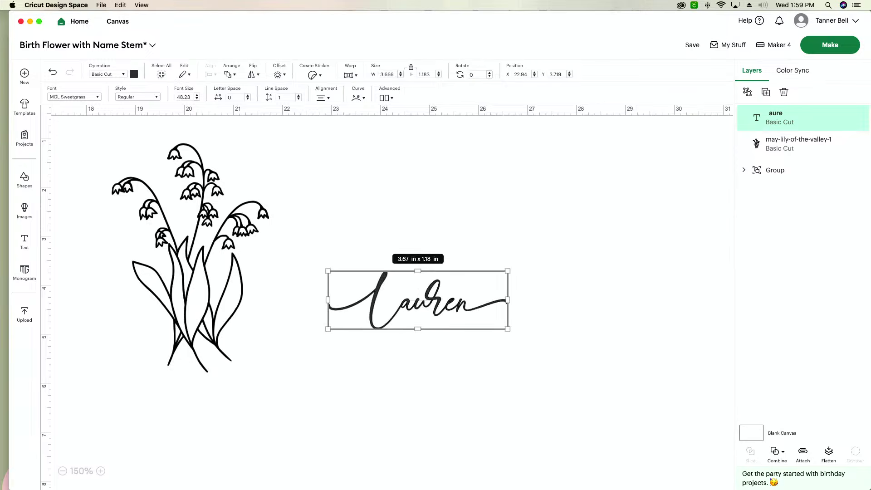
left_click(569, 154)
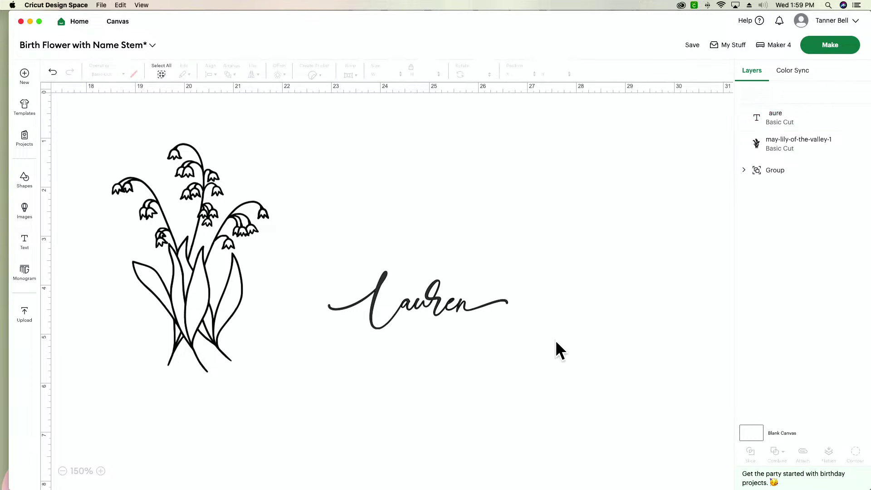
Tilt the name text freehand and resize it to about 3.77 in wide by 1.22 in high
left_click(440, 305)
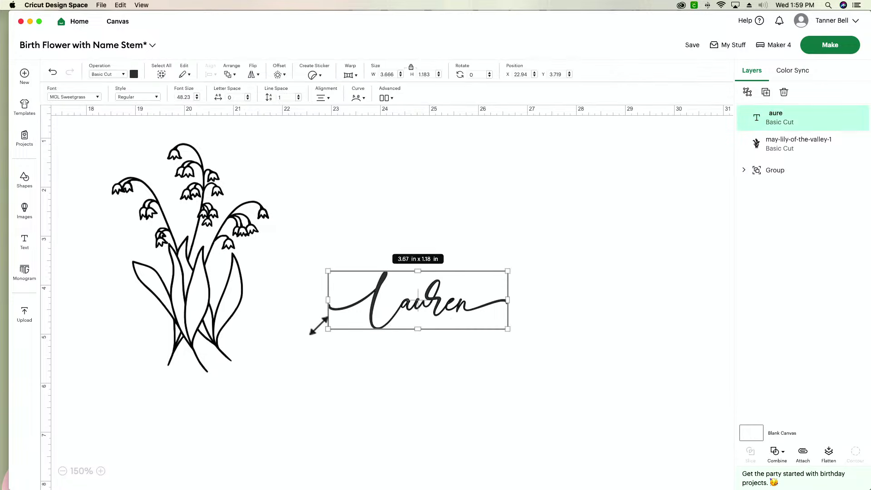
left_click_drag(321, 335, 342, 365)
left_click(368, 372)
left_click(395, 314)
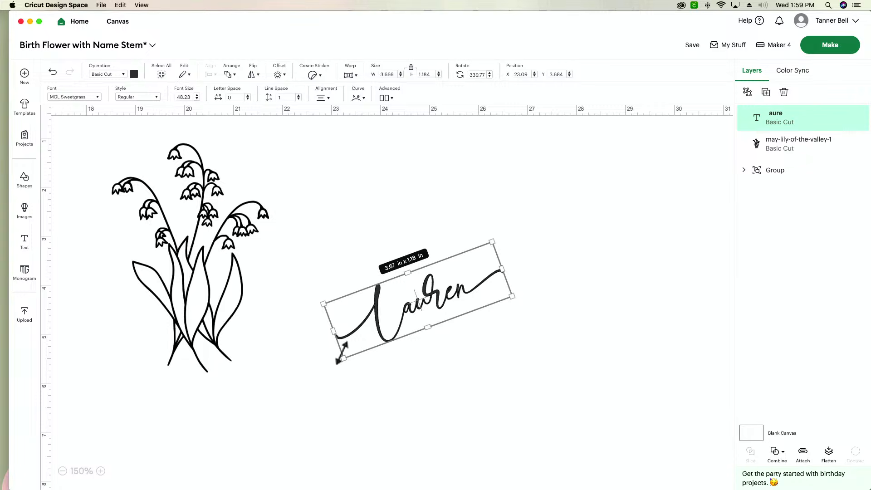
mouse_move(343, 358)
left_mouse_down()
mouse_move(257, 426)
mouse_move(339, 362)
left_mouse_up()
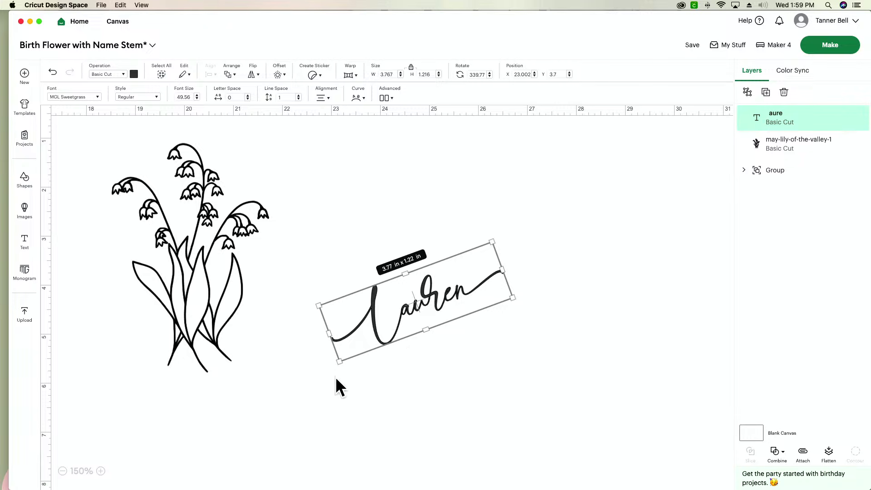
left_click_drag(335, 368, 325, 344)
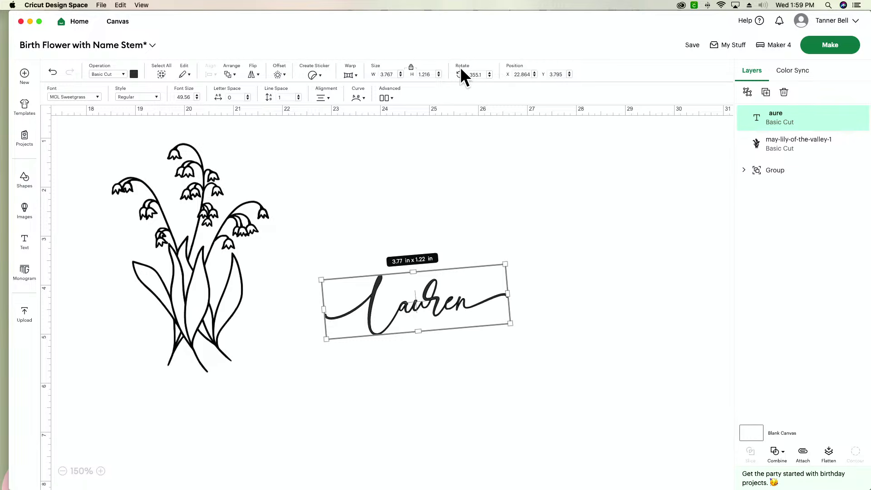
Set the name text's rotation to 270° so it reads vertically as a stem
left_click(479, 74)
type("2790")
key("BackSpace")
type("0")
key("Return")
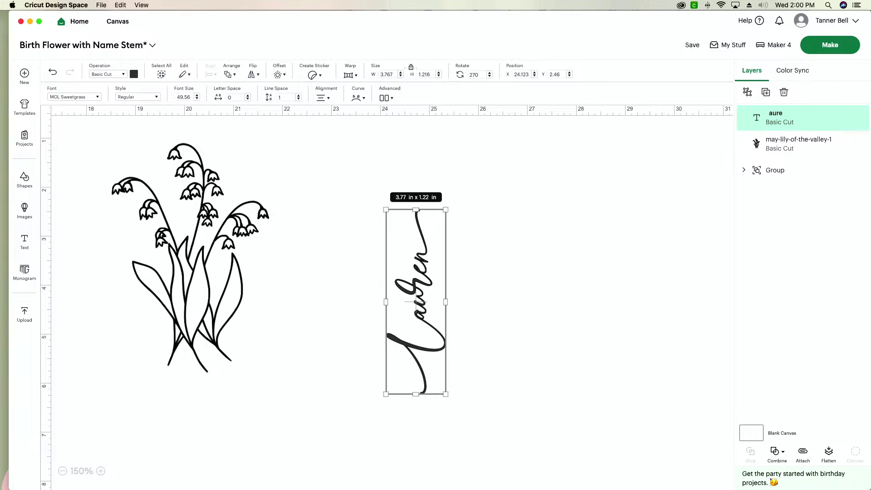
left_click(535, 290)
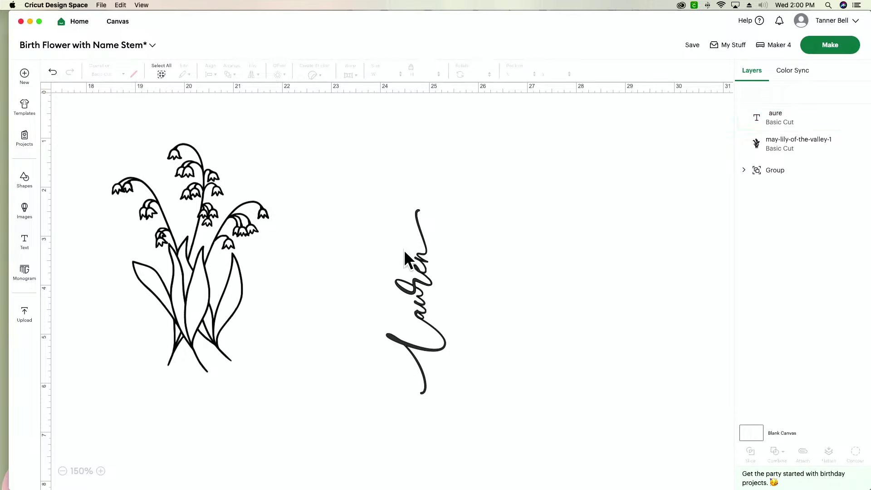
Shrink the vertical name slightly and move it lower and closer to the lily of the valley image
left_click(436, 260)
left_click_drag(439, 204, 435, 212)
left_click_drag(399, 302, 304, 337)
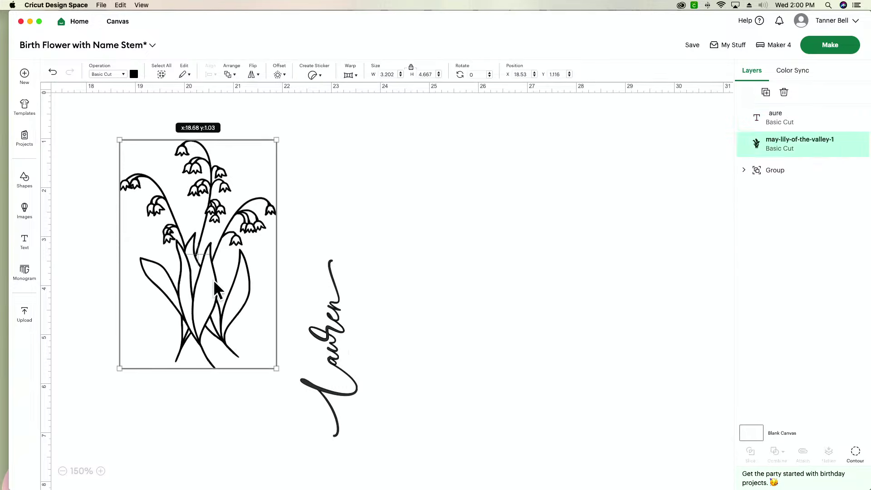
Move the lily of the valley image to the right side of the name, at about X 24.82, Y 1.77
left_click_drag(213, 279, 516, 318)
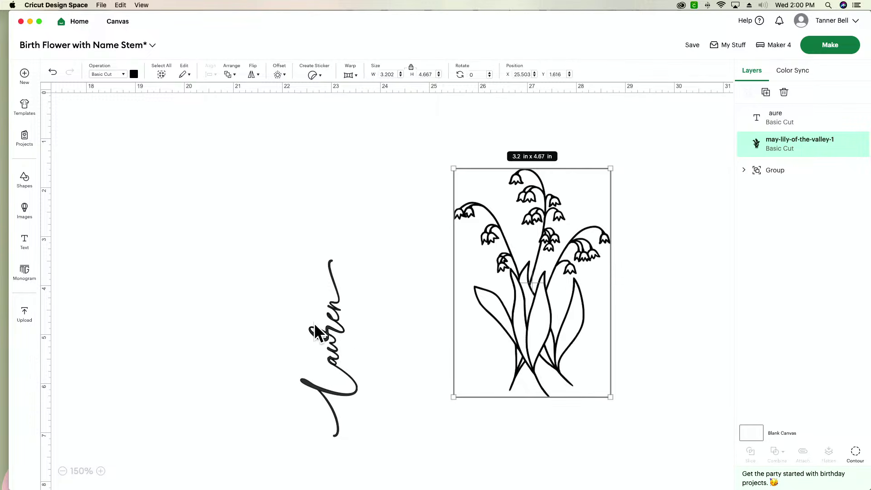
scroll(349, 323, "left", 15)
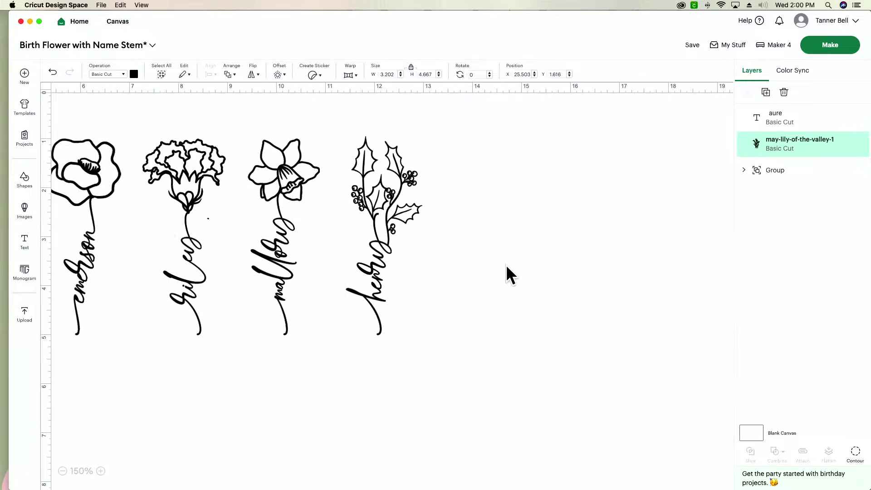
scroll(506, 266, "right", 9)
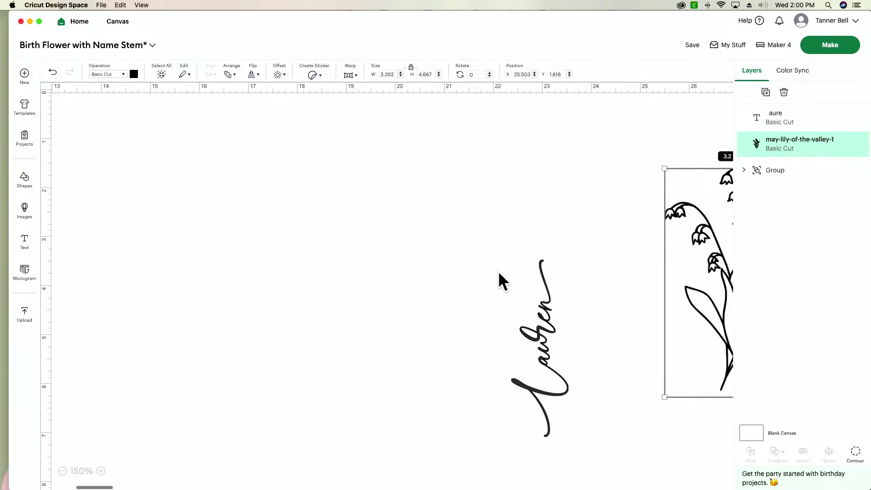
scroll(499, 273, "right", 5)
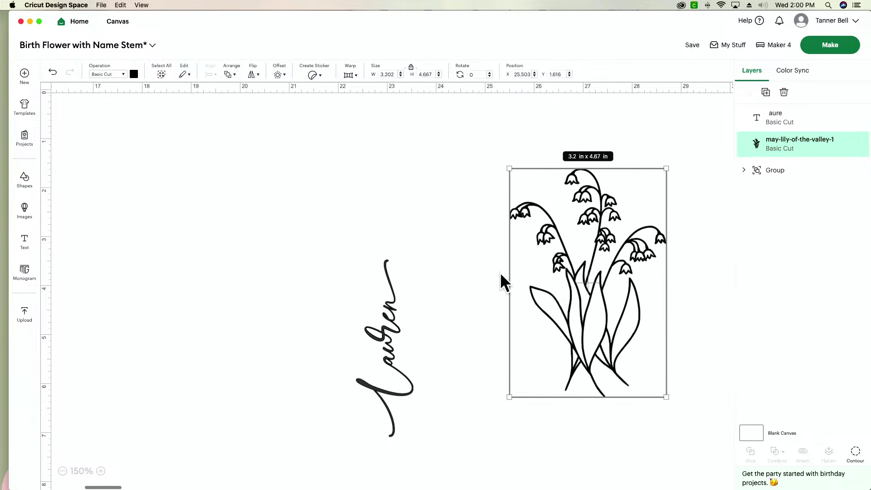
scroll(500, 272, "right", 1)
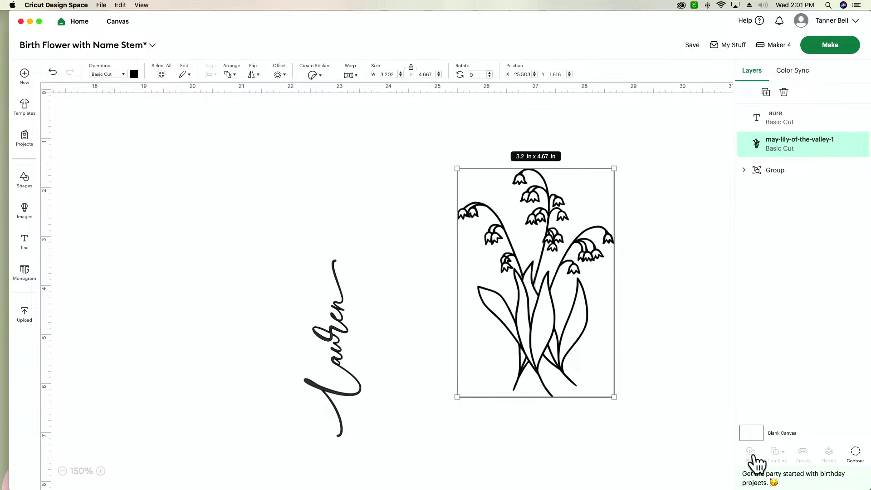
left_click_drag(566, 305, 530, 315)
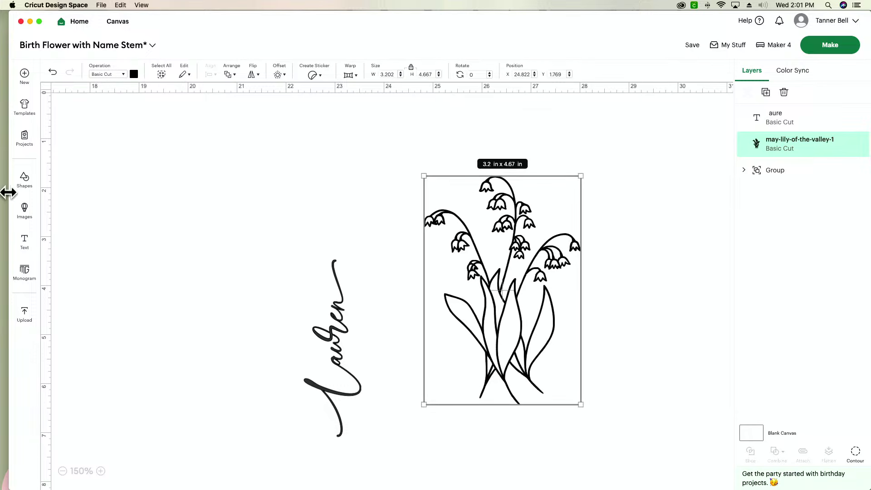
Insert a 2 in square shape and place it over the upper part of the lily of the valley image
left_click(23, 186)
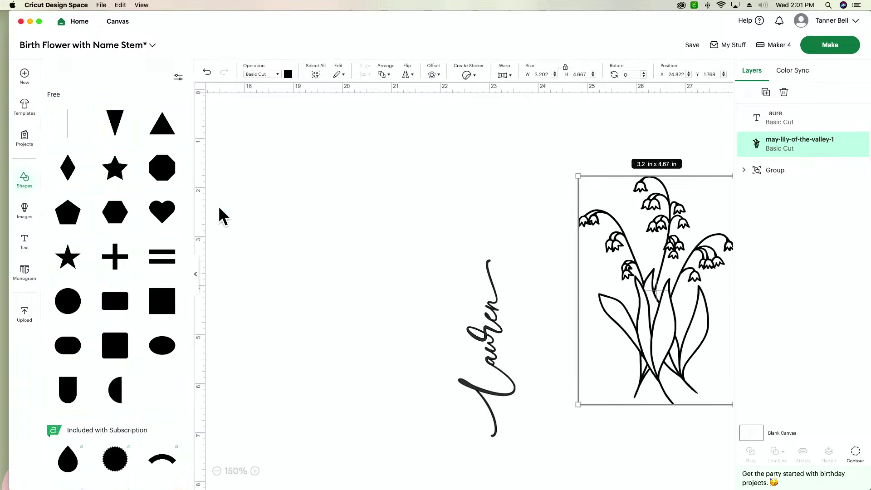
left_click(162, 312)
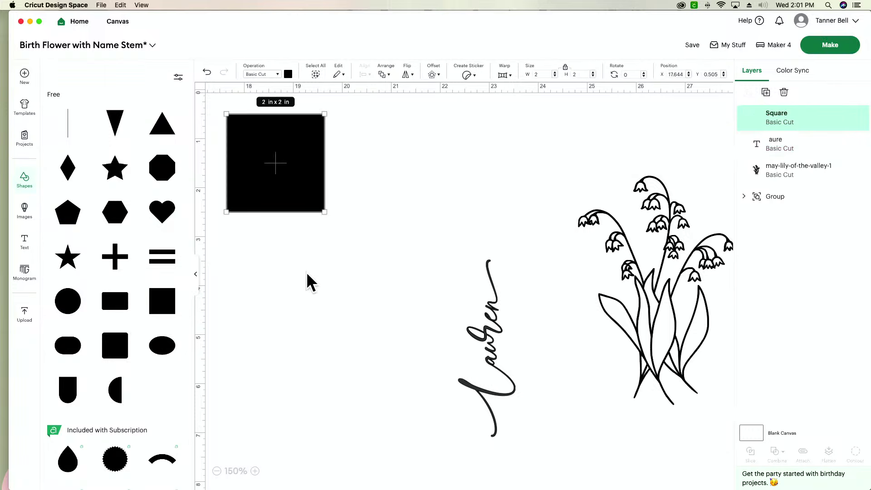
left_click_drag(278, 170, 583, 196)
scroll(584, 195, "right", 2)
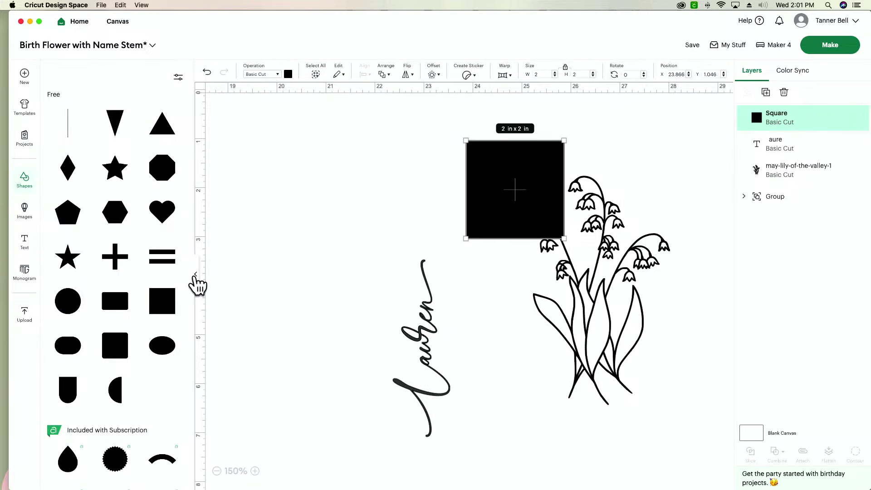
left_click(194, 275)
Change the square's operation from Basic Cut to Guide
left_click(109, 74)
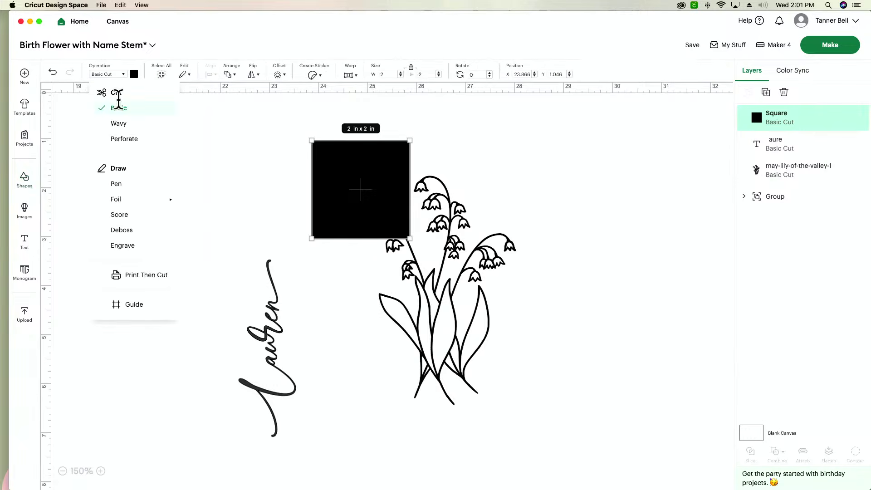
left_click(137, 303)
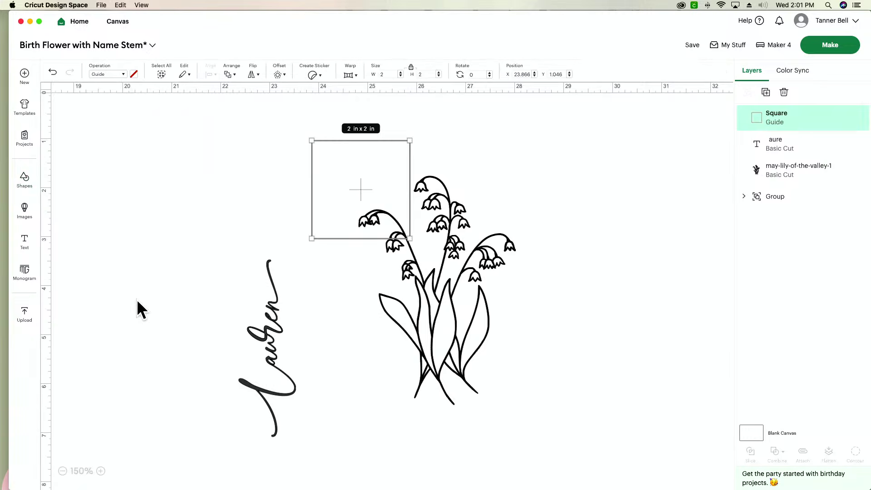
left_click(181, 204)
Place the guide square over the central flower stem and resize it to about 1.28 in wide by 3.06 in high
left_click_drag(355, 187, 442, 187)
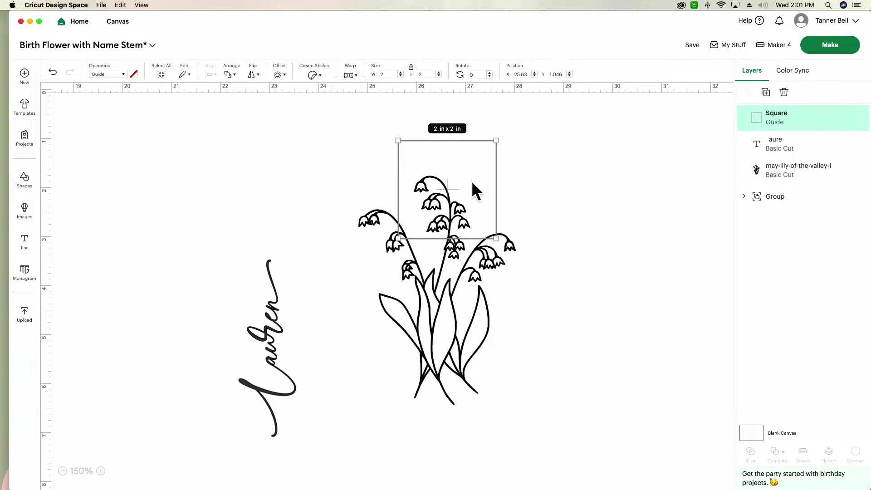
left_click_drag(494, 177, 413, 181)
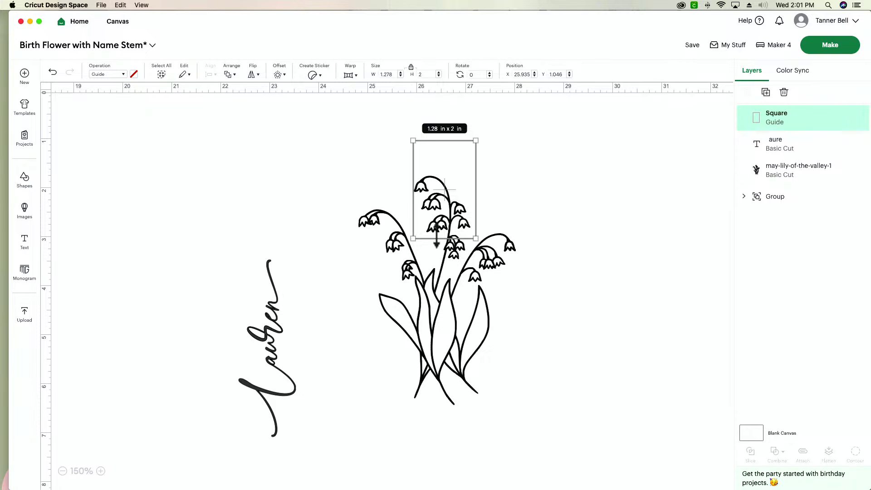
left_click_drag(437, 239, 424, 291)
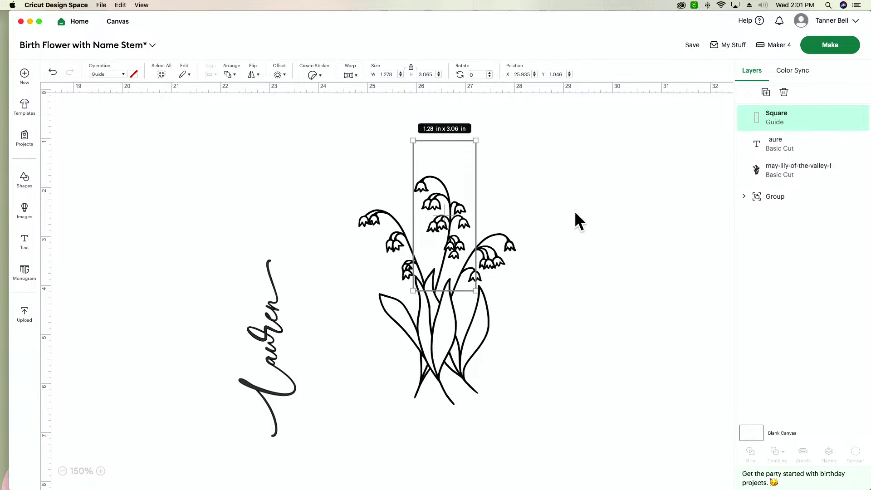
Fine-tune the guide rectangle's position around the central flower stem, to about X 25.89, Y 0.81
scroll(574, 210, "left", 5)
left_click_drag(524, 186, 521, 188)
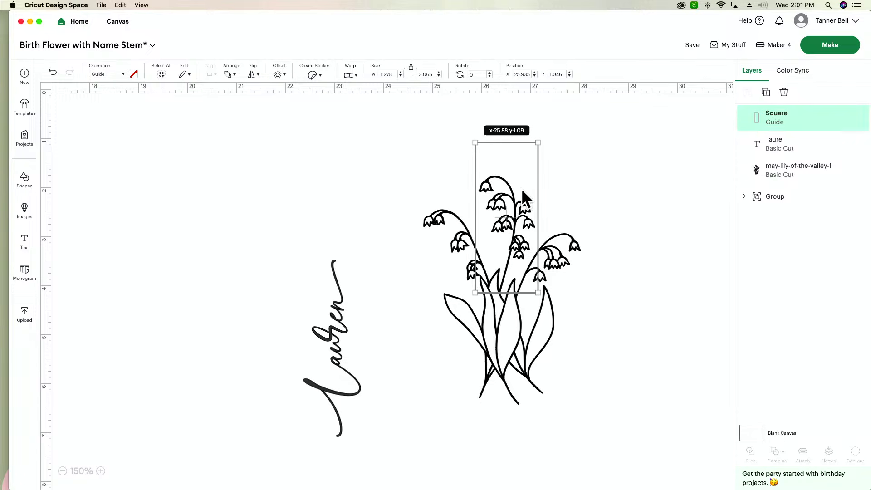
left_click(100, 471)
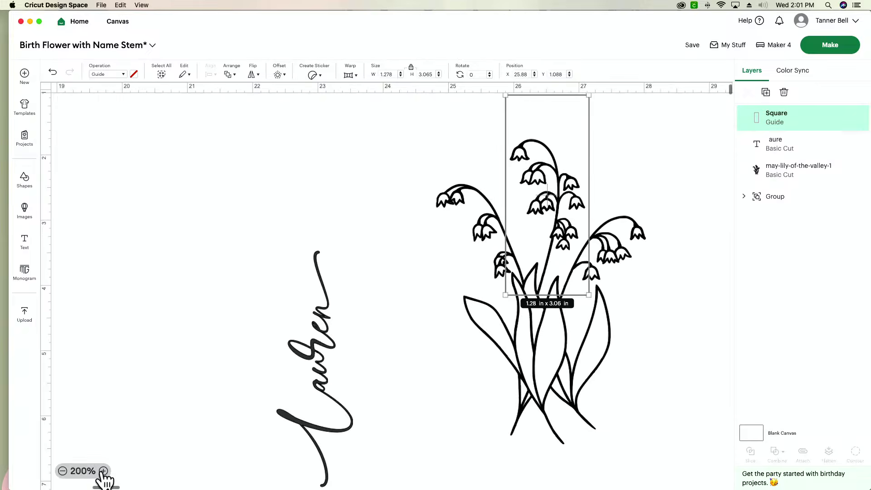
left_click(101, 470)
scroll(541, 399, "right", 5)
scroll(542, 399, "up", 3)
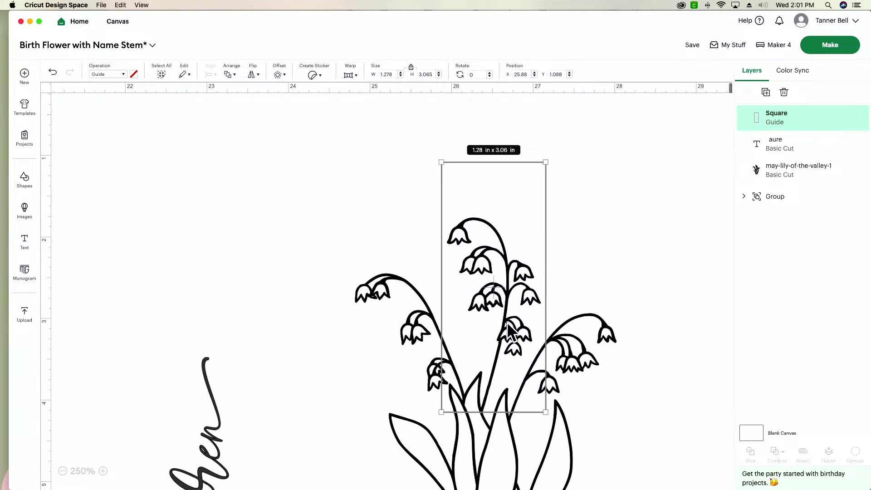
key("Down")
key("Down")
key("Down")
left_click_drag(523, 264, 525, 200)
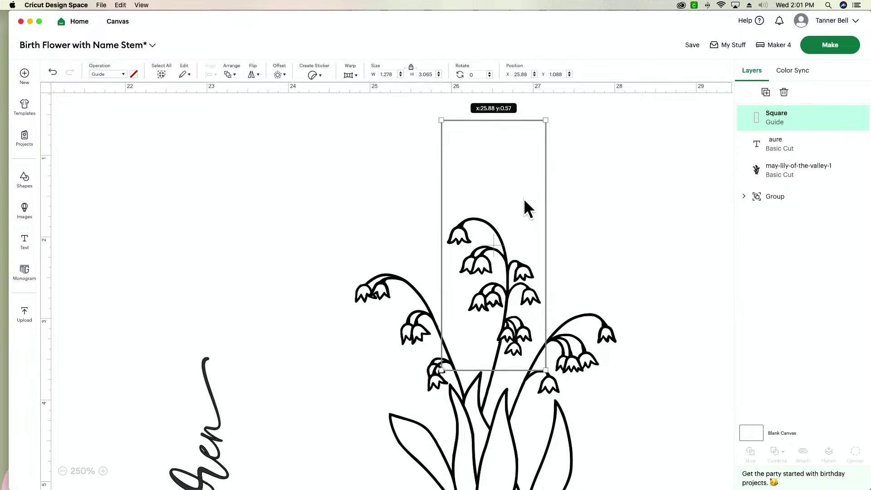
left_click_drag(523, 200, 525, 216)
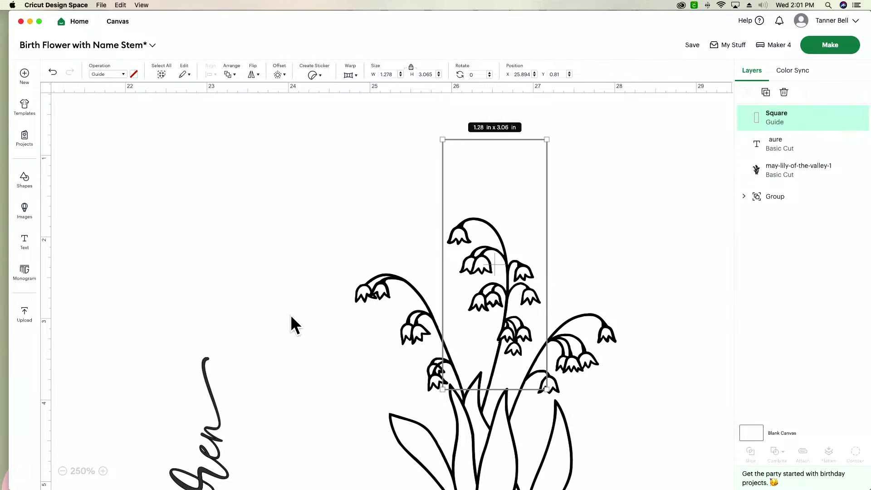
left_click(278, 304)
Duplicate the lily of the valley image and move the copy well clear of the original, to about X 29.77, Y 1.80
scroll(279, 305, "down", 3)
left_click(494, 365)
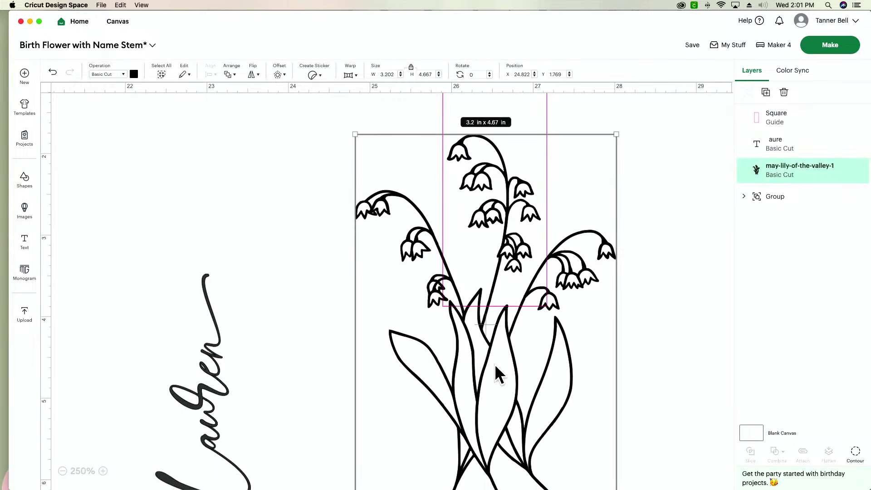
key("super+d")
left_click_drag(498, 385, 861, 372)
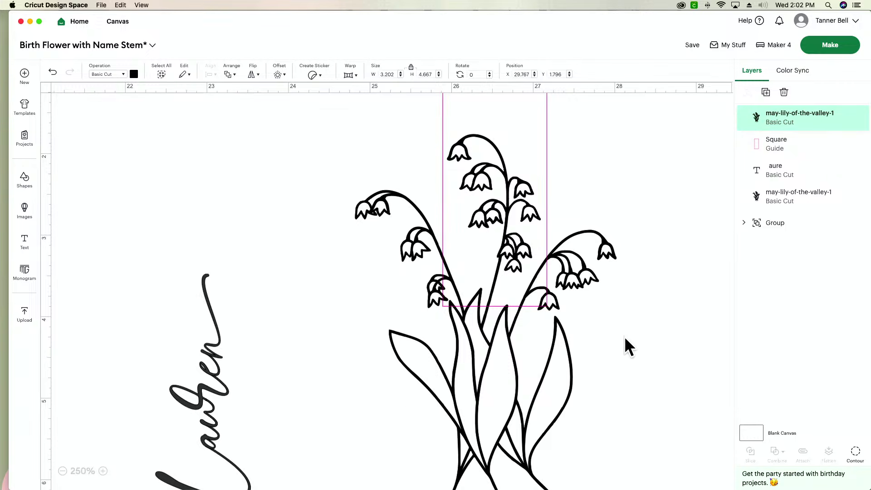
scroll(624, 336, "right", 5)
scroll(624, 337, "left", 5)
scroll(625, 338, "up", 1)
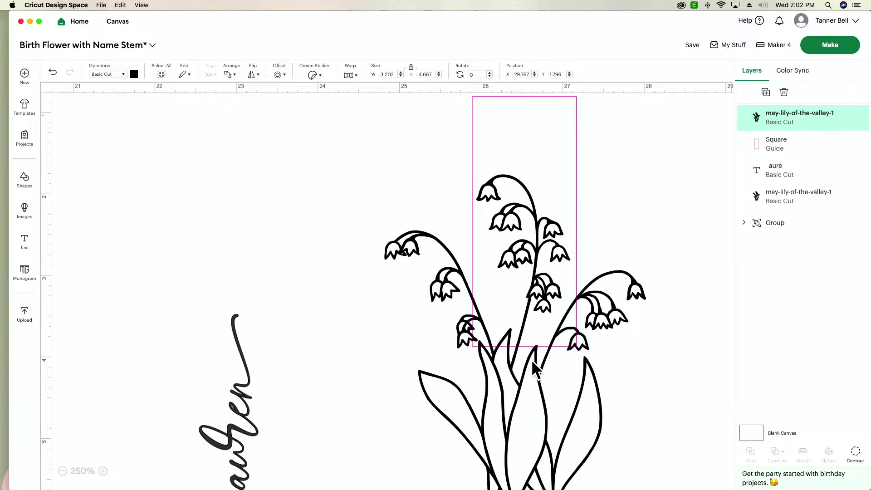
Nudge the guide rectangle over the central flower stem to about X 25.88, Y 0.85
left_click(523, 311)
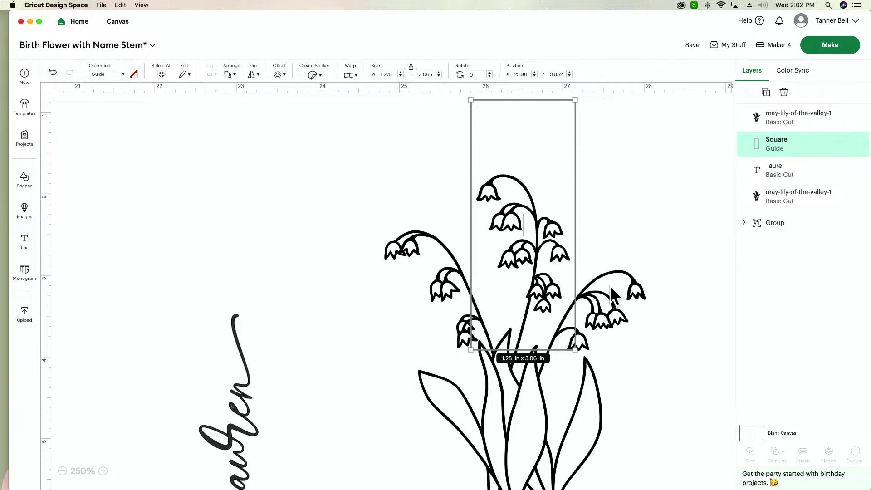
left_click(385, 272)
left_click_drag(319, 160, 559, 444)
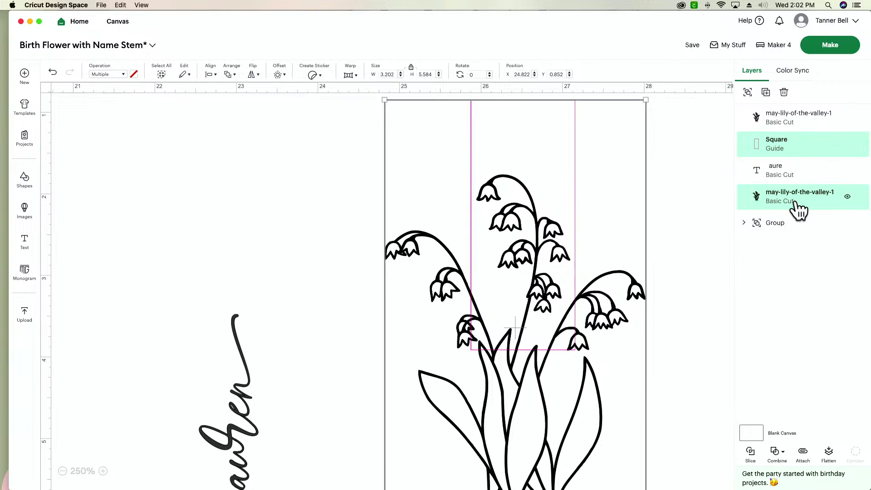
left_click(319, 171)
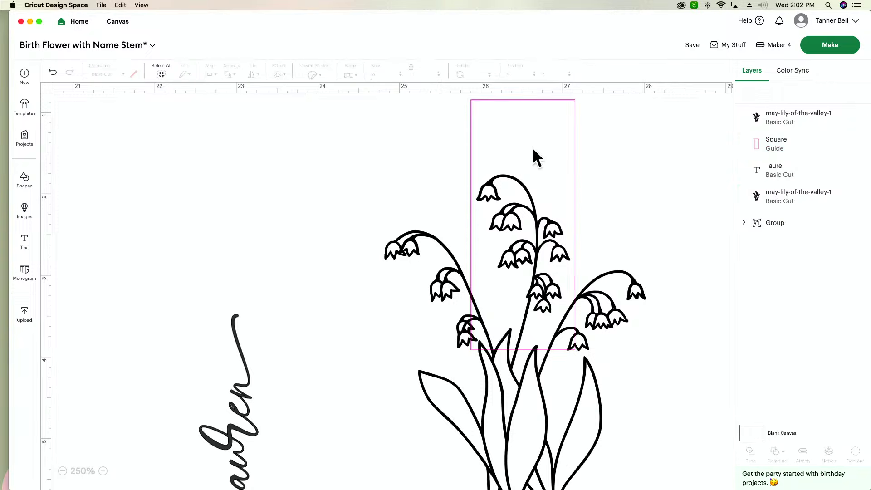
Duplicate the guide rectangle and place the copy over the spare lily image at about X 30.38, Y 1.77
left_click(524, 143)
key("super+d")
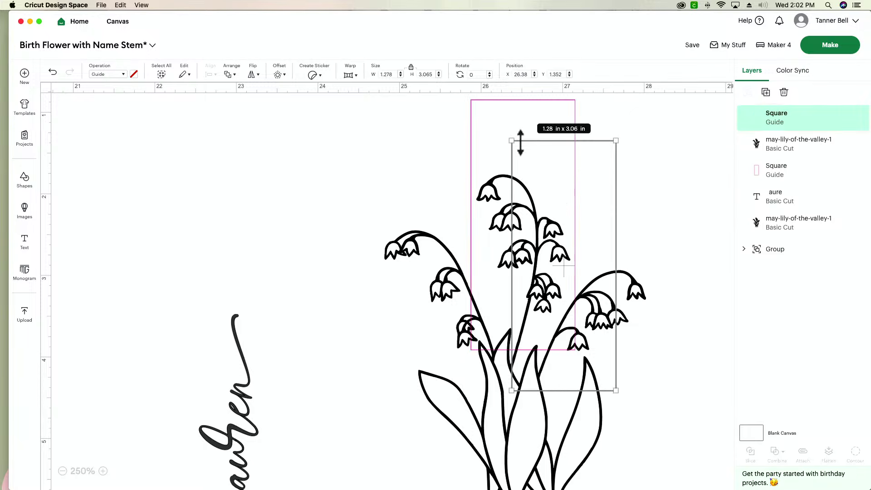
left_click_drag(521, 145, 701, 218)
scroll(701, 216, "right", 5)
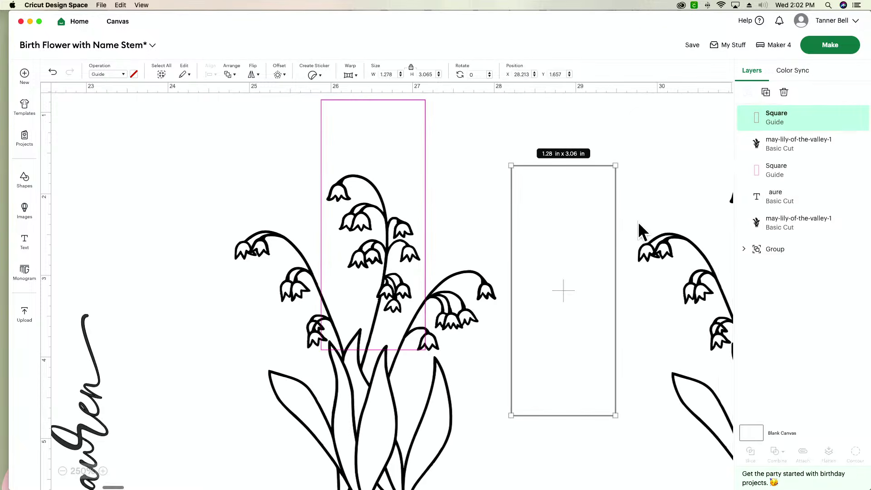
left_click_drag(594, 243, 747, 251)
scroll(558, 198, "left", 6)
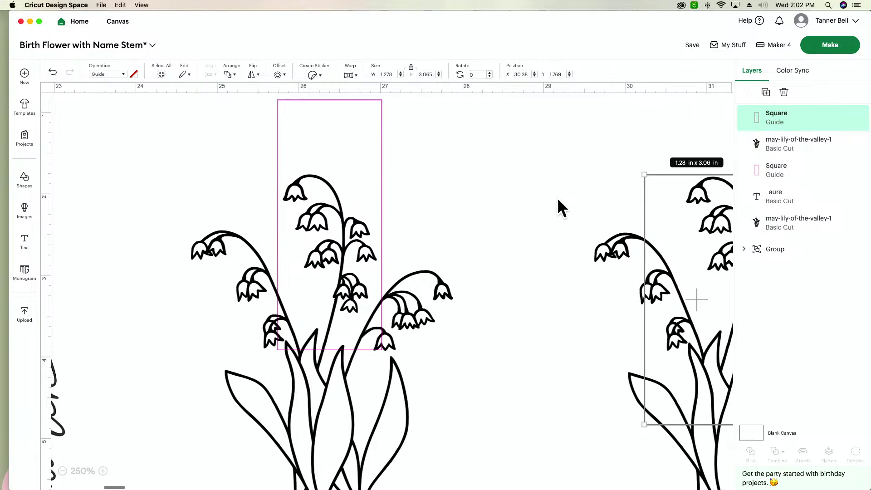
Slice the original lily image with its guide rectangle and delete the leftover pieces, keeping only the black cutout of the central stem
left_click_drag(386, 149, 606, 364)
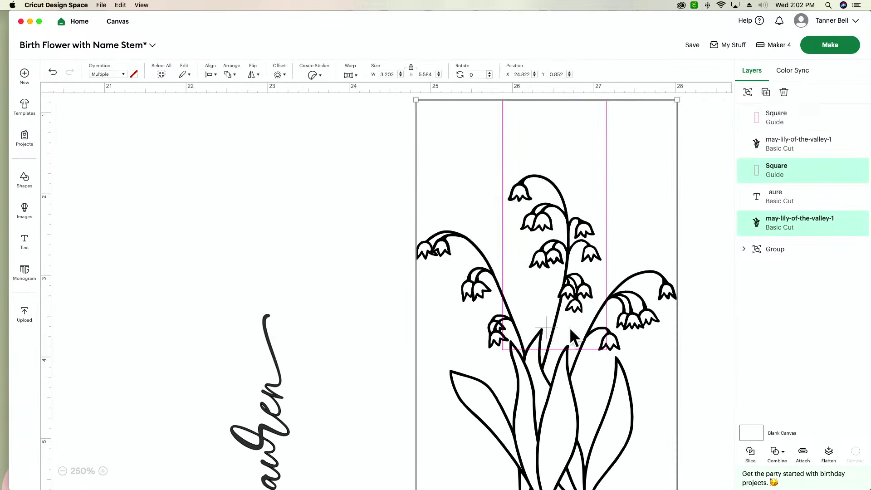
left_click(751, 456)
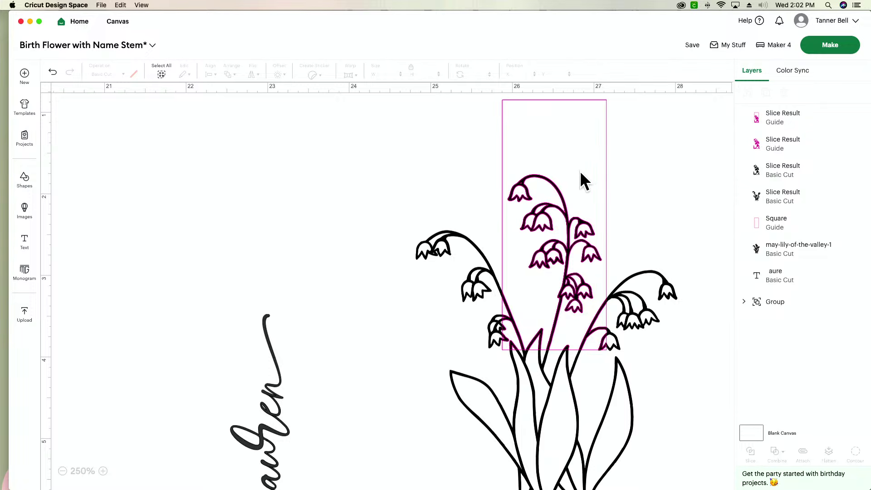
left_click_drag(572, 176, 657, 165)
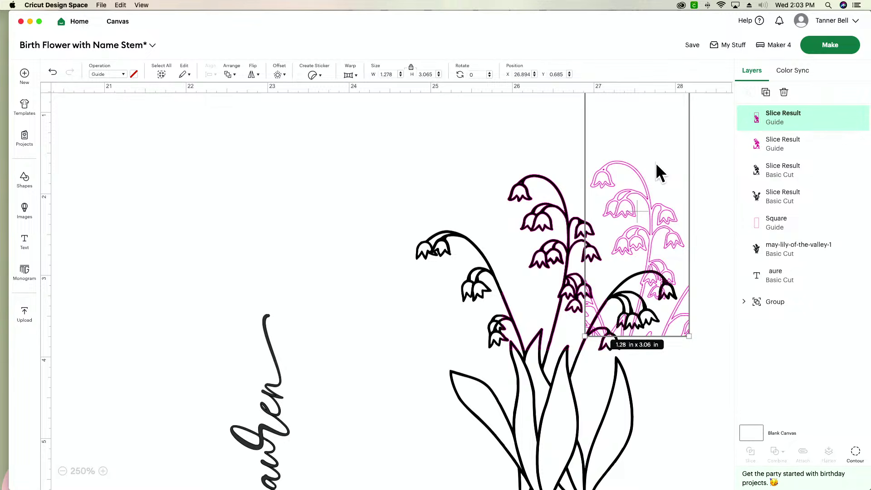
key("Delete")
left_click_drag(575, 203, 692, 176)
key("Delete")
left_click_drag(559, 228, 329, 170)
left_click(501, 322)
key("Delete")
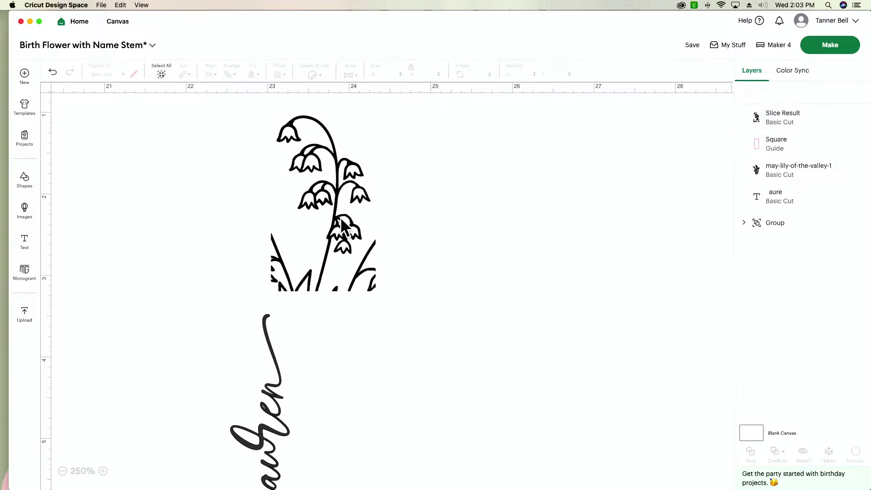
Hide the stray leaf and stem contours to the left of the main stem in the sliced flower
left_click_drag(319, 208, 461, 261)
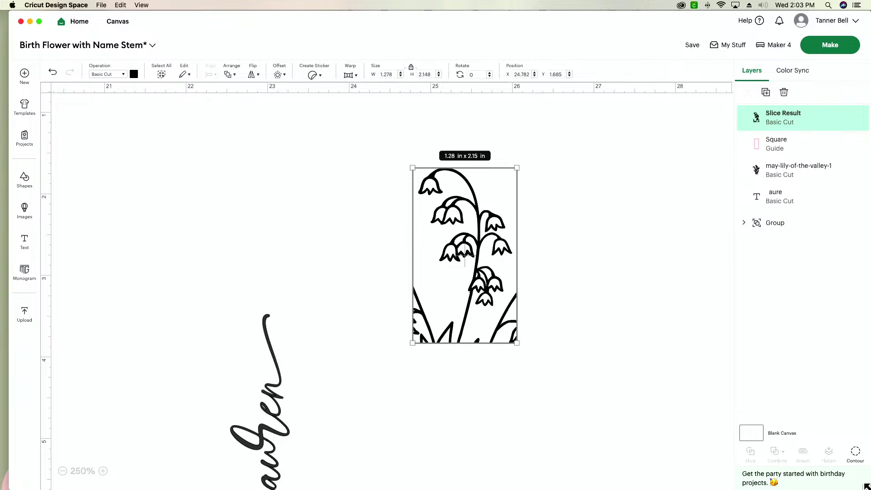
left_click(103, 471)
left_click(104, 471)
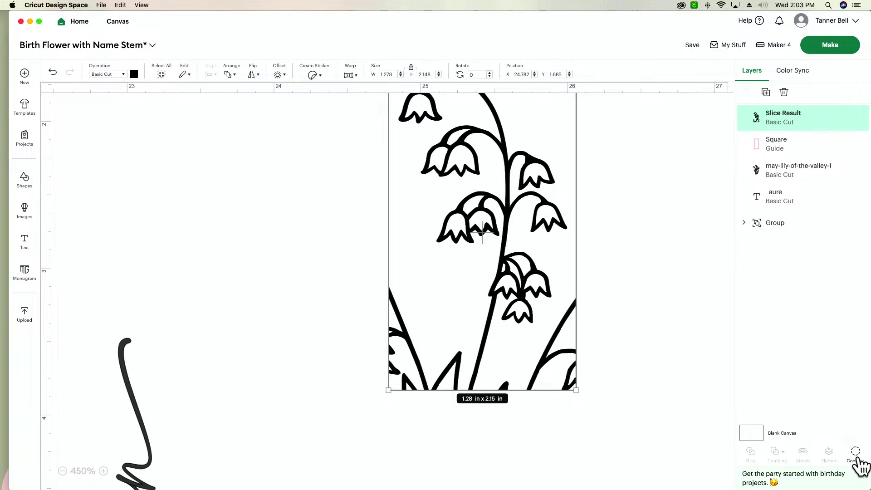
left_click(859, 457)
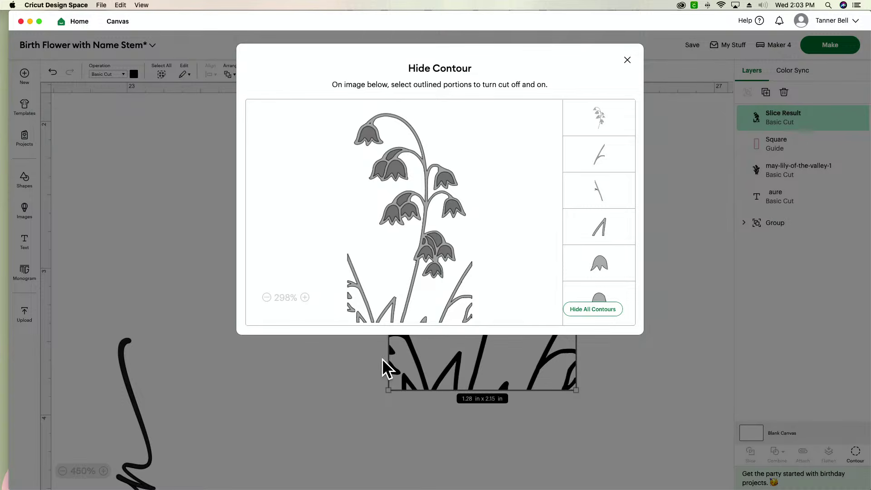
left_click(381, 316)
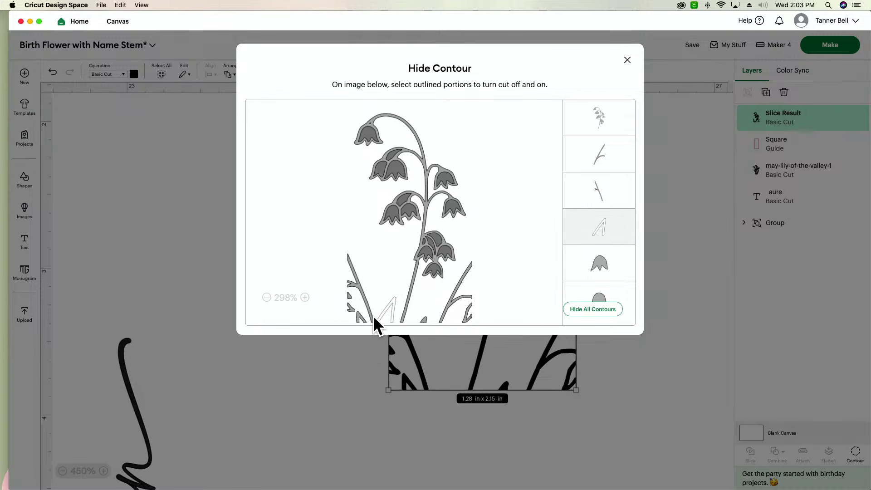
left_click(370, 315)
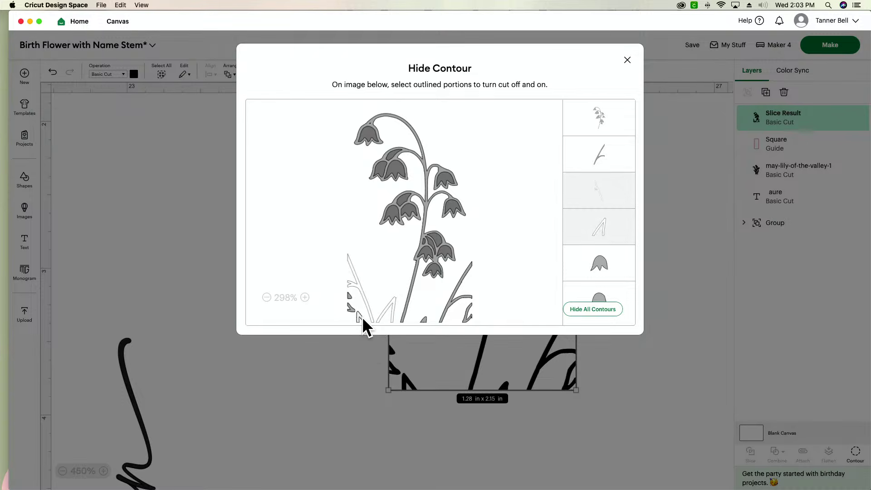
left_click(359, 316)
left_click(350, 310)
left_click(350, 297)
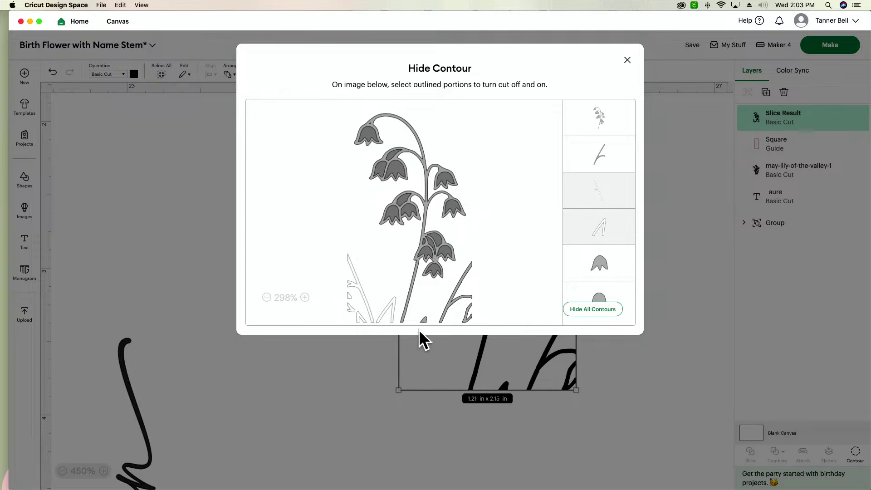
Hide the remaining stray contours to the right of the main stem and finish the contour edit
left_click(423, 319)
left_click(448, 304)
left_click(466, 316)
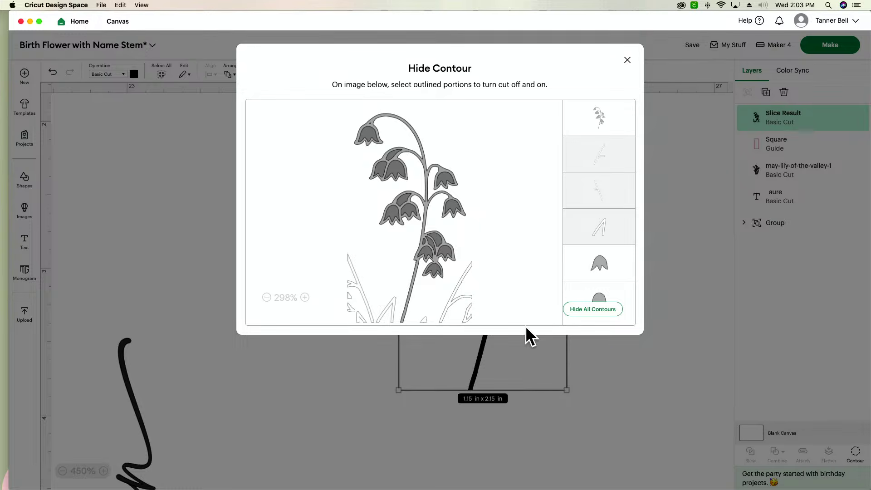
left_click(627, 60)
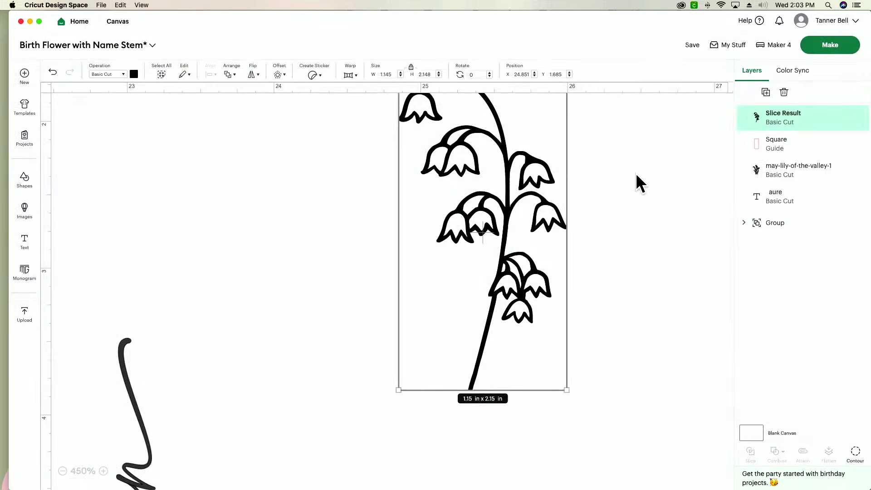
left_click(635, 175)
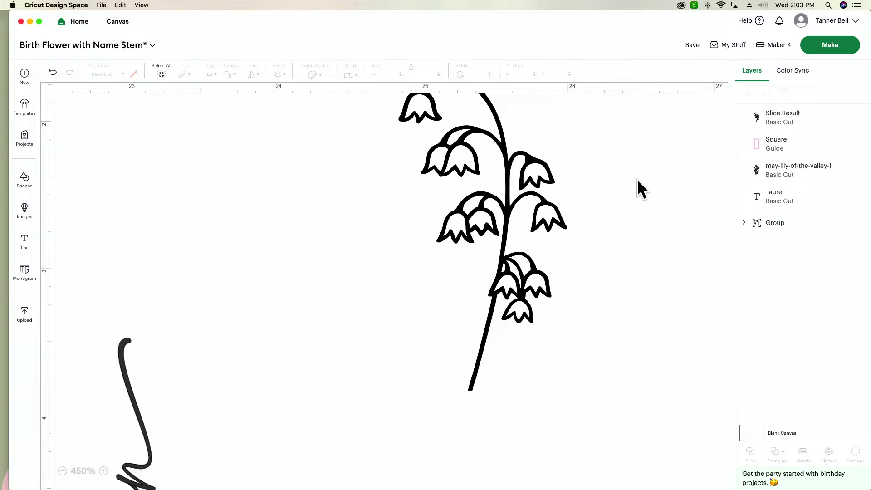
Move the name beneath the flower, rotate the stem about 0.87°, and place its base on the name's last letter at about X 24.99, Y 2.31
left_click(63, 471)
left_click(63, 471)
left_click(63, 471)
left_click(63, 471)
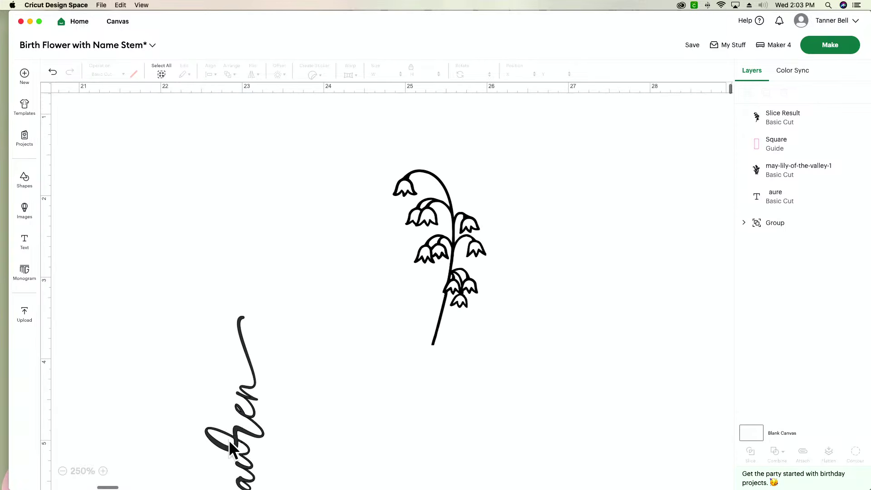
left_click_drag(308, 440, 434, 441)
left_click_drag(450, 247, 448, 284)
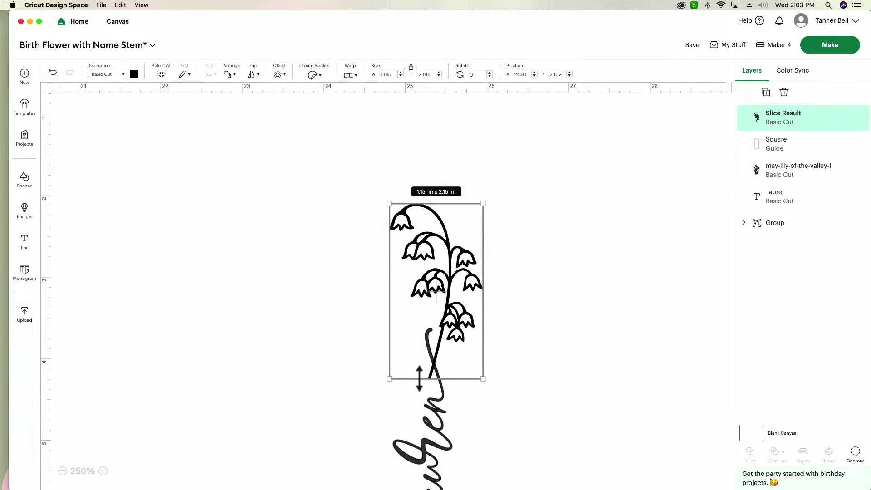
mouse_move(384, 384)
left_mouse_down()
mouse_move(392, 386)
mouse_move(383, 380)
left_mouse_up()
left_click_drag(456, 292, 461, 309)
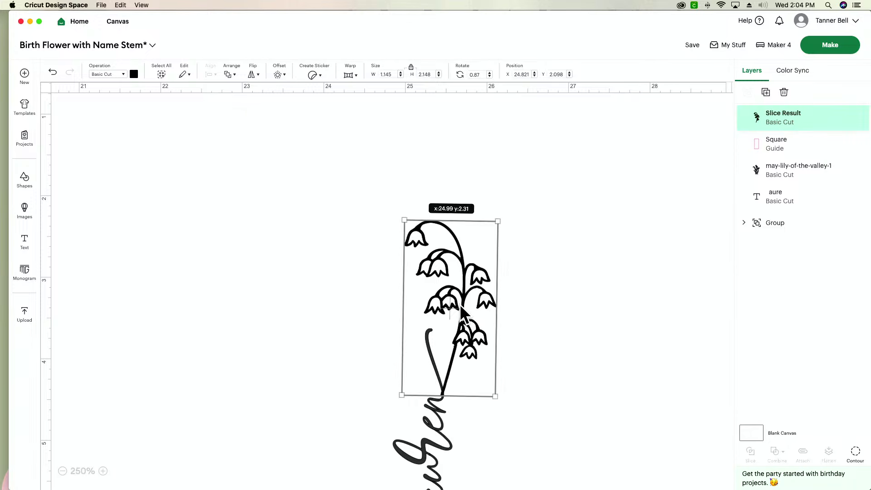
left_click(522, 313)
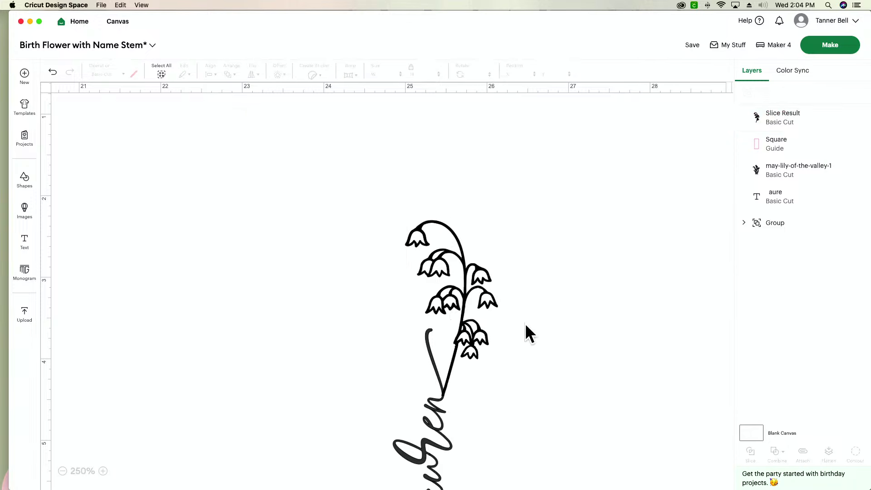
Try joining the base of the flower stem to the tip of the name's ending tail
scroll(523, 323, "down", 2)
scroll(523, 322, "down", 7)
scroll(514, 364, "up", 10)
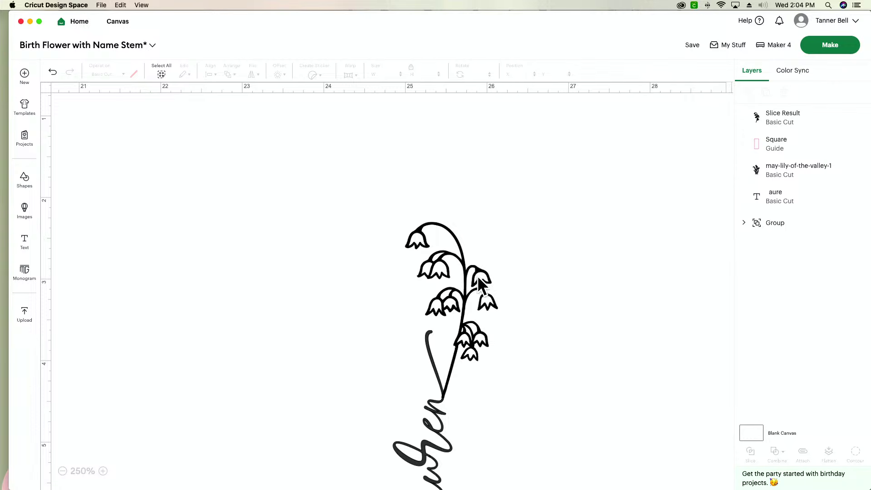
left_click_drag(465, 303, 452, 236)
left_click(575, 276)
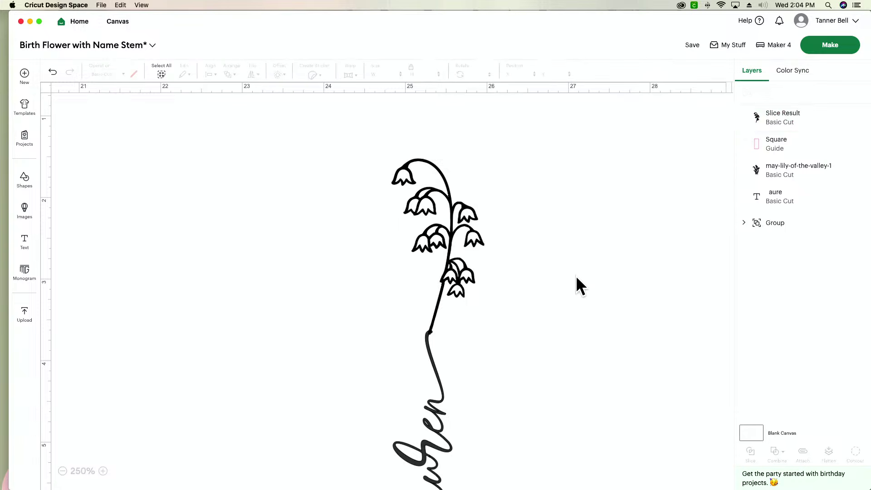
Move the flower stem down so its base meets the middle of the name's ending tail, at about X 24.92, Y 2.02
scroll(575, 276, "down", 3)
left_click(63, 471)
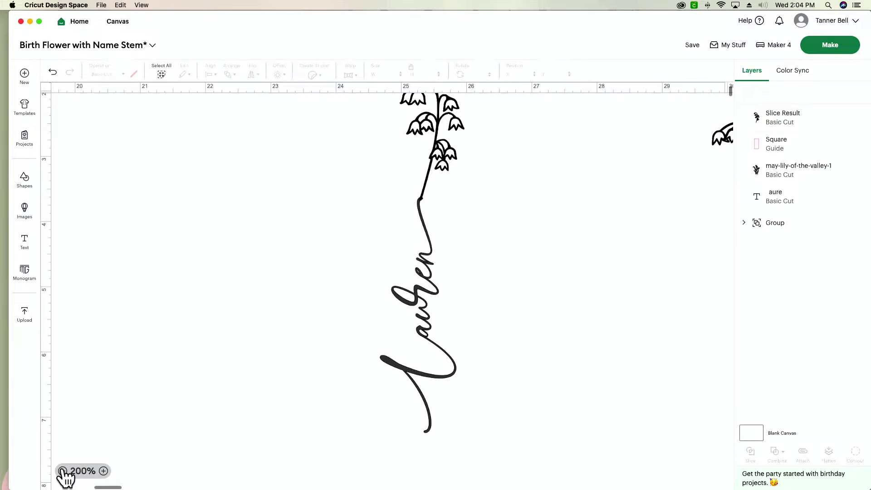
left_click(62, 471)
left_click(62, 471)
scroll(285, 408, "up", 1)
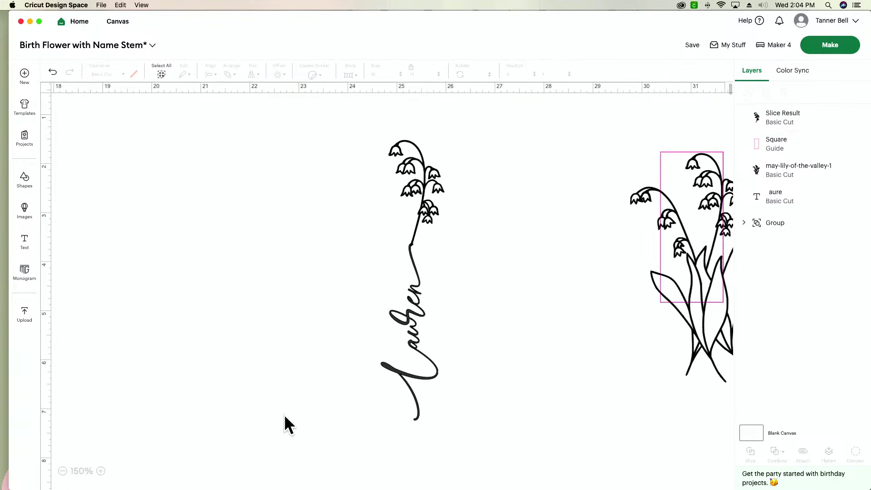
left_click(100, 471)
left_click(100, 471)
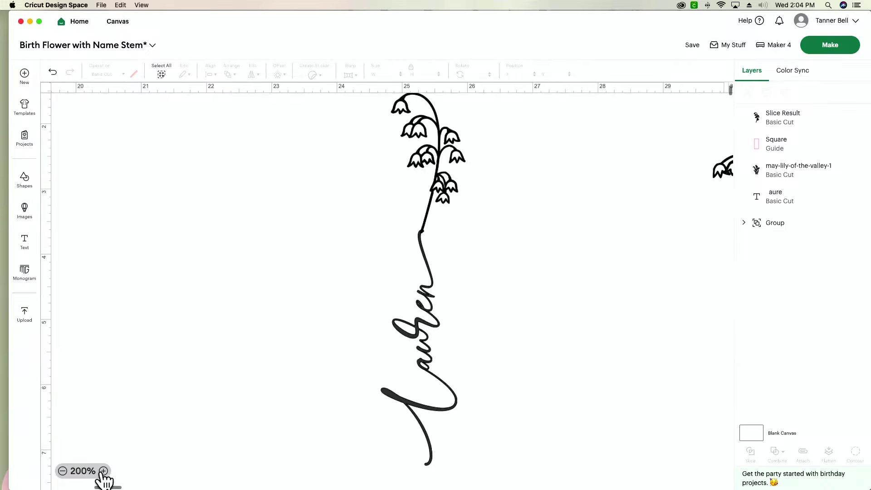
left_click(101, 471)
scroll(282, 382, "up", 2)
left_click_drag(458, 200, 458, 238)
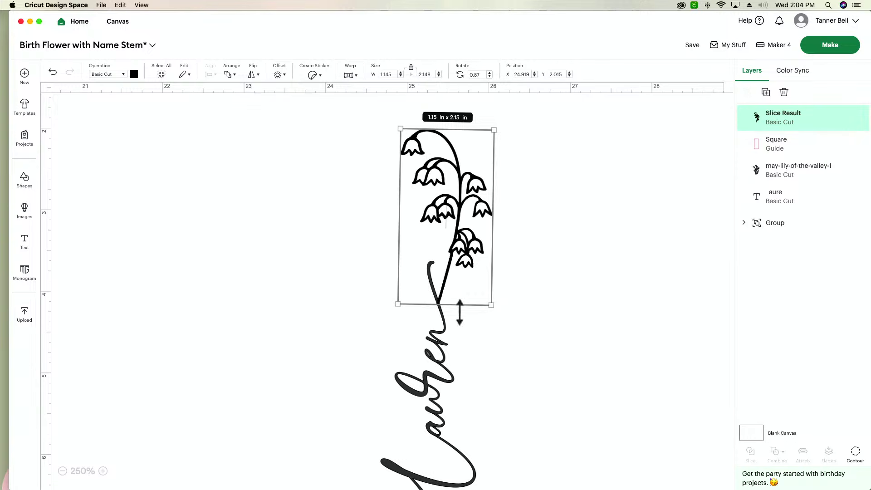
scroll(521, 312, "right", 10)
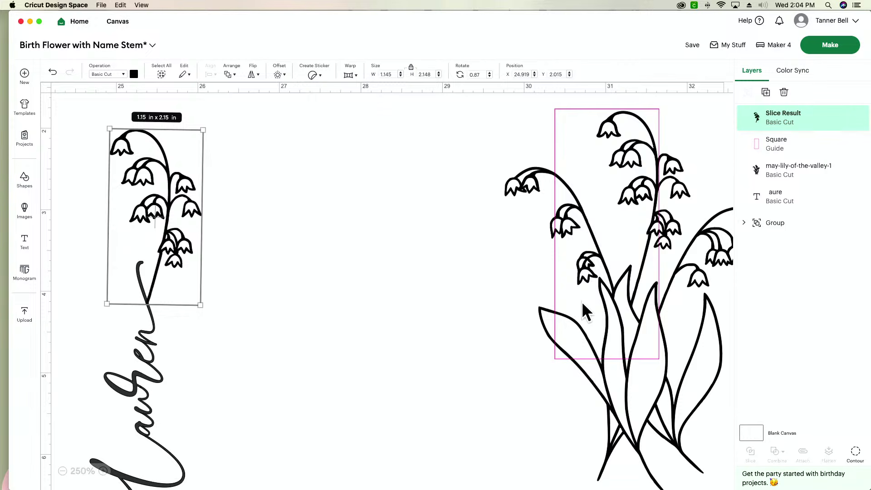
scroll(585, 312, "right", 3)
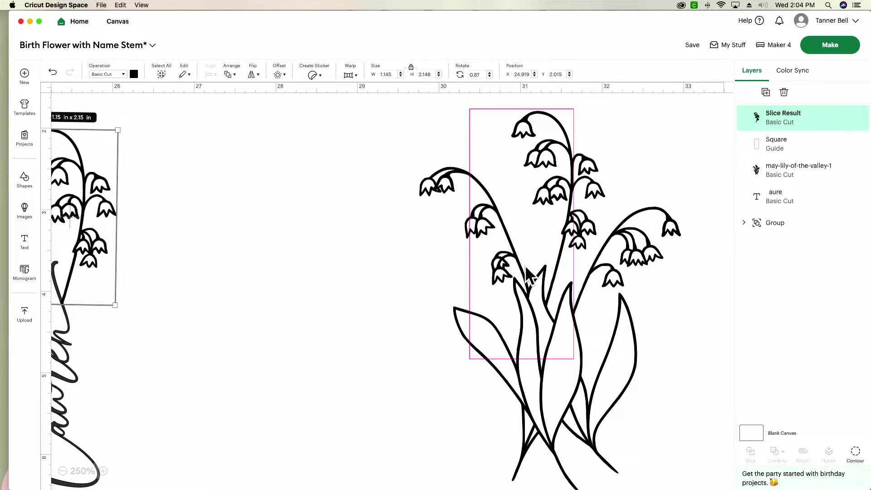
scroll(388, 269, "left", 4)
scroll(387, 269, "left", 4)
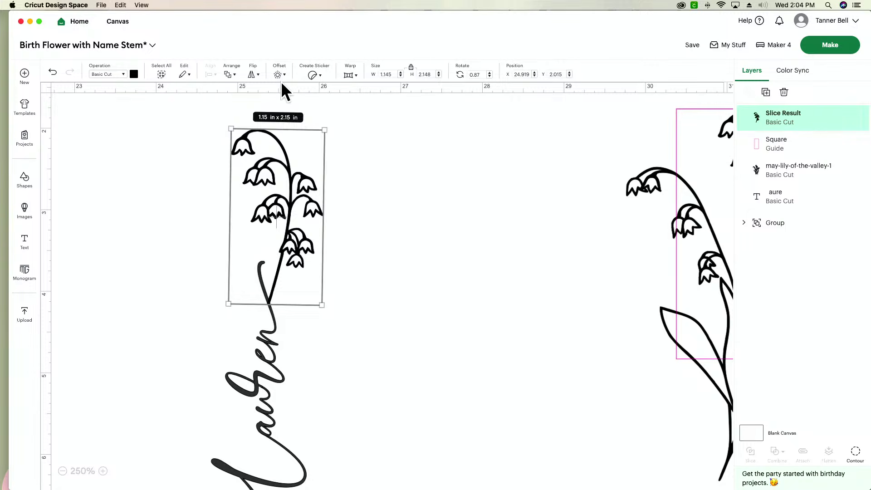
Flip the flower stem horizontally and overlap it with the name's ending tail at about X 24.74, Y 2.15
left_click(252, 75)
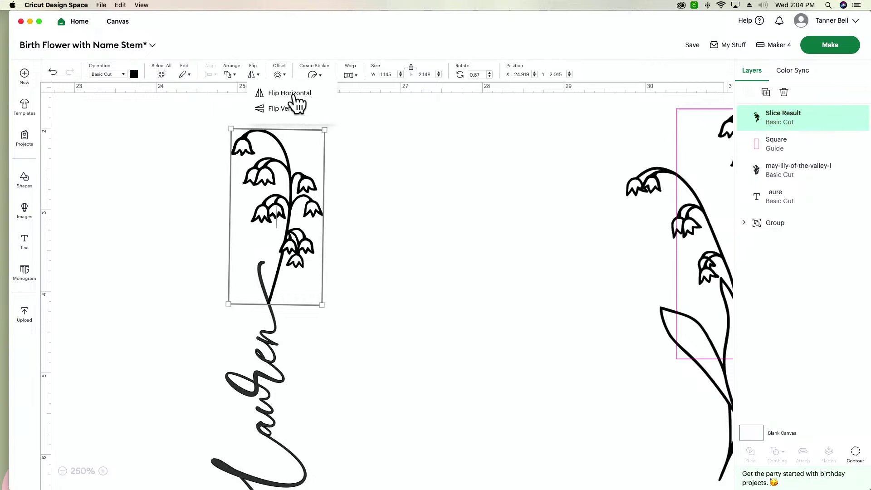
left_click(292, 93)
left_click(327, 218)
left_click_drag(260, 203, 248, 223)
left_click(357, 234)
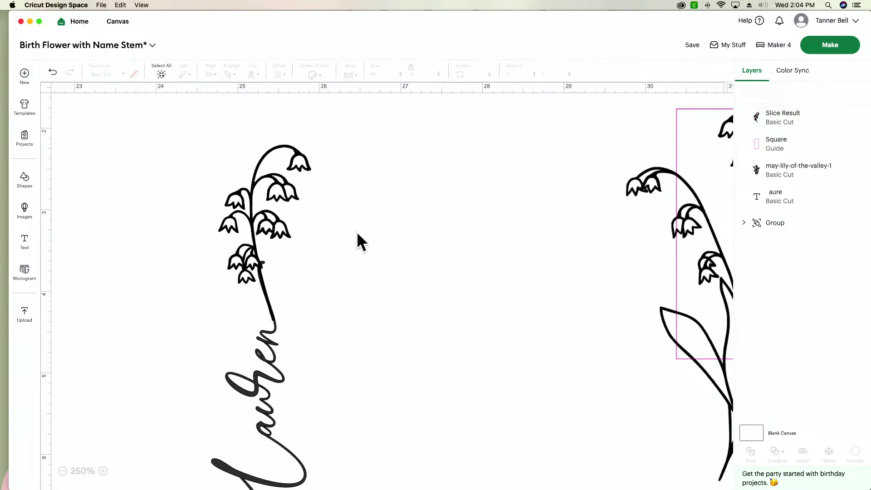
left_click(63, 470)
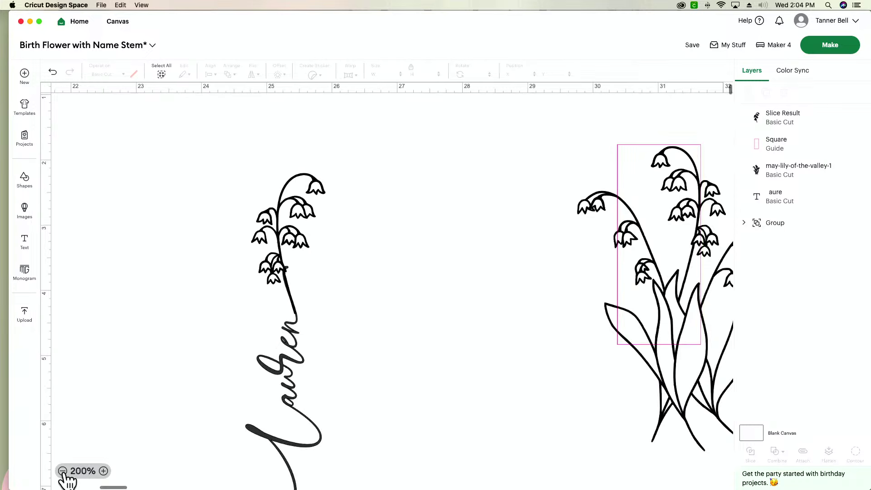
scroll(298, 406, "left", 3)
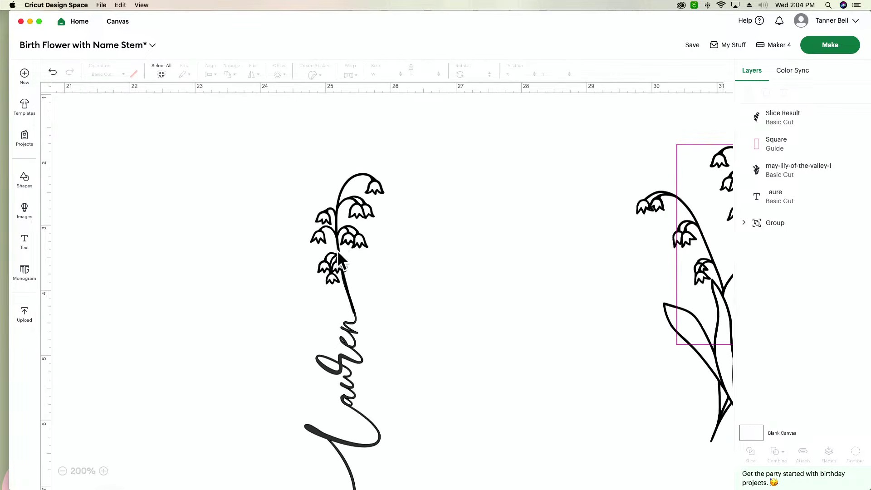
left_click_drag(342, 240, 338, 234)
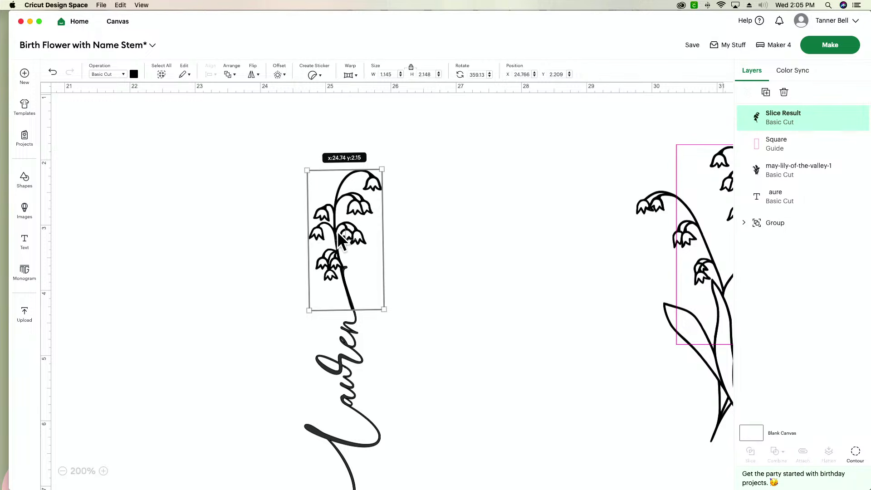
Duplicate the name and the flower stem, and assemble the copies beside the originals at about X 21.01
left_click(347, 398)
key("super+d")
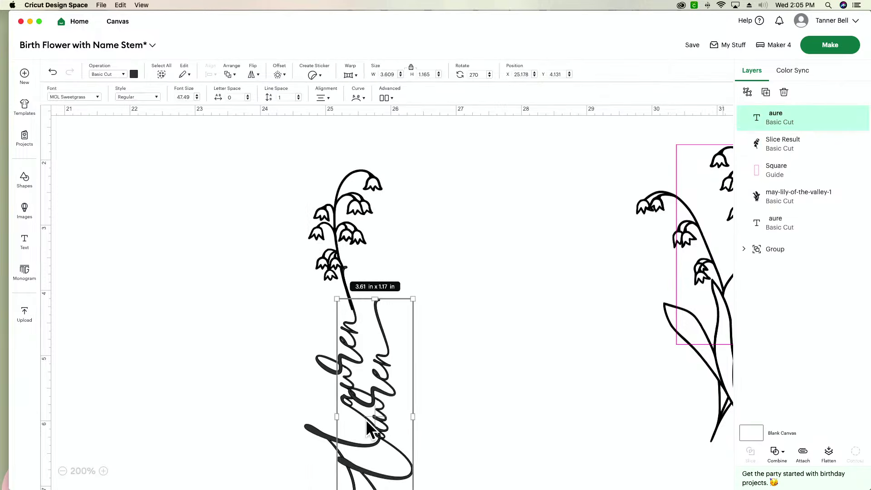
left_click_drag(388, 424, 119, 427)
left_click(345, 229)
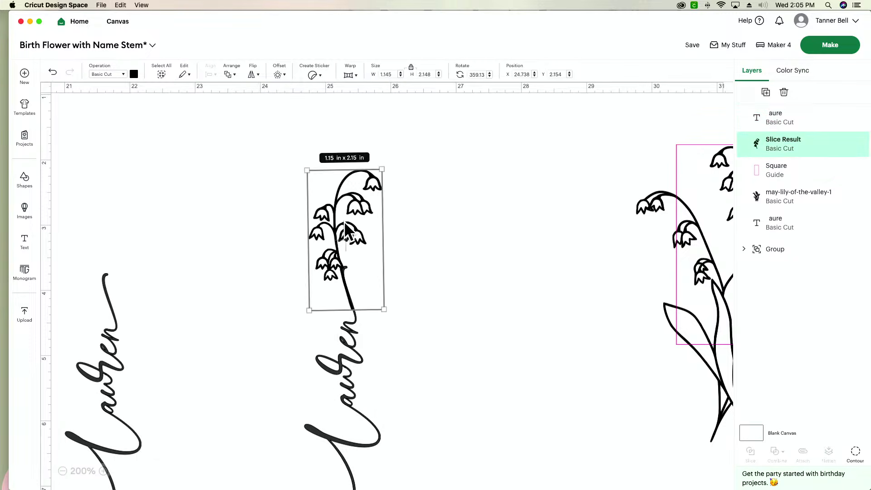
key("super+d")
left_click_drag(385, 265, 109, 225)
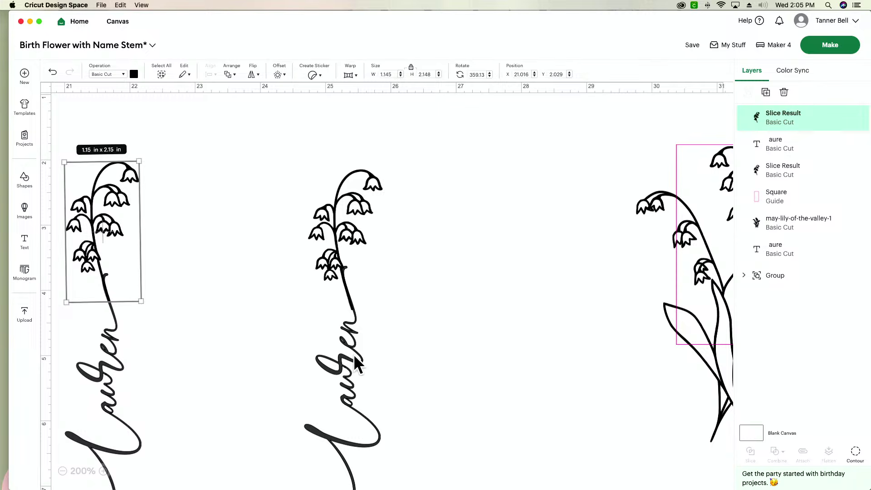
Flip the copied flower stem horizontally and set its base on the copied name's tail at about X 21.29, Y 2.22
scroll(357, 365, "down", 3)
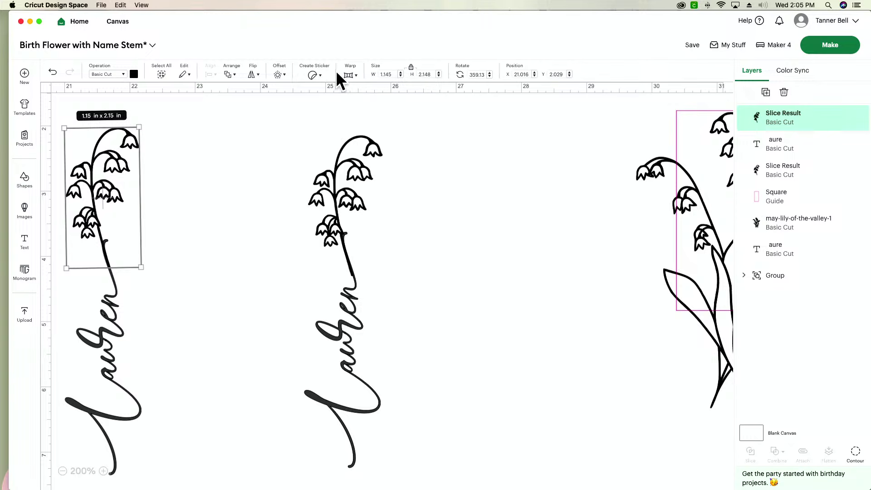
left_click(253, 75)
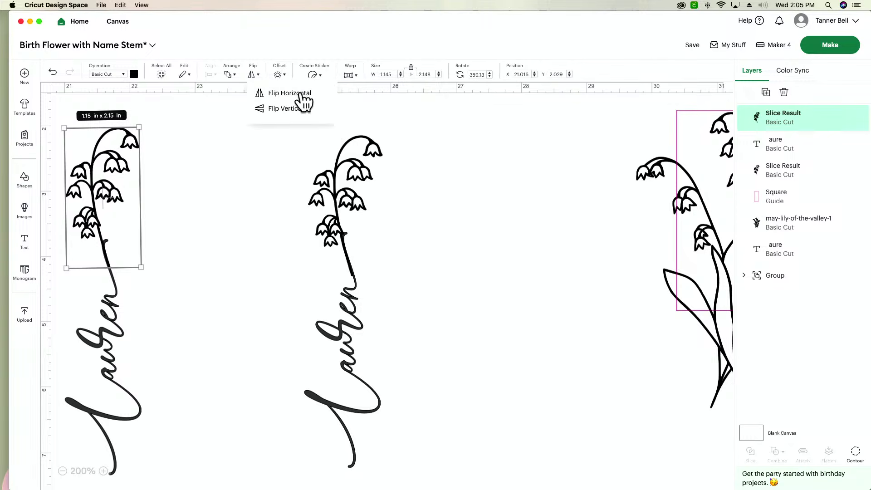
left_click(299, 93)
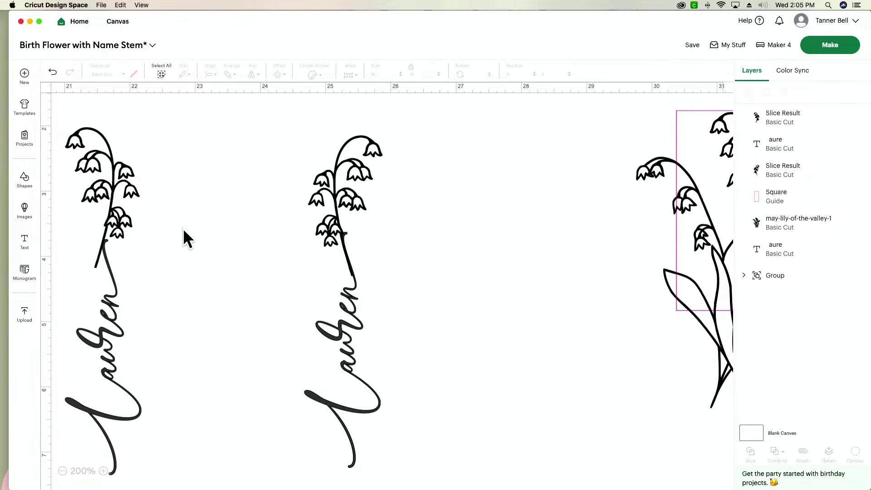
left_click_drag(110, 208, 128, 220)
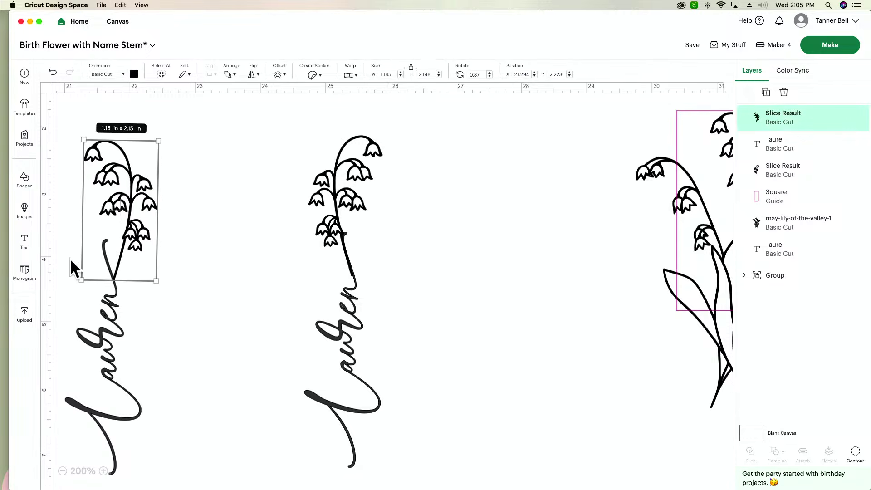
scroll(80, 280, "left", 1)
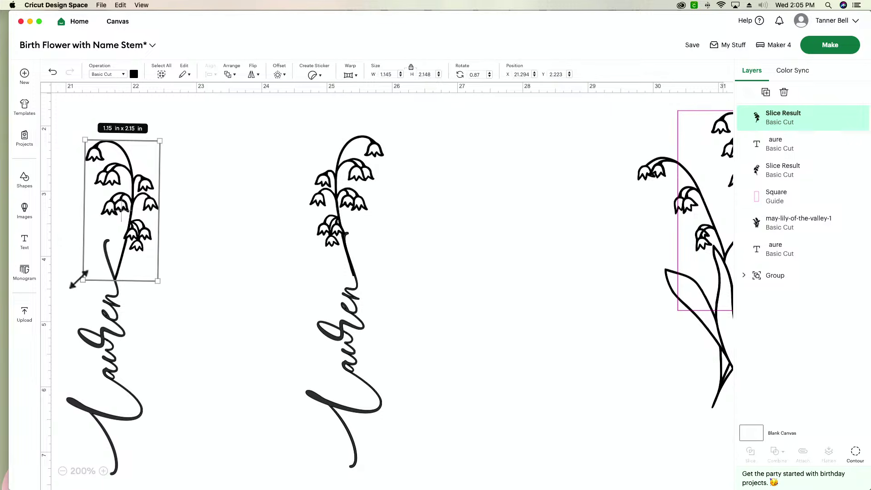
scroll(419, 238, "right", 3)
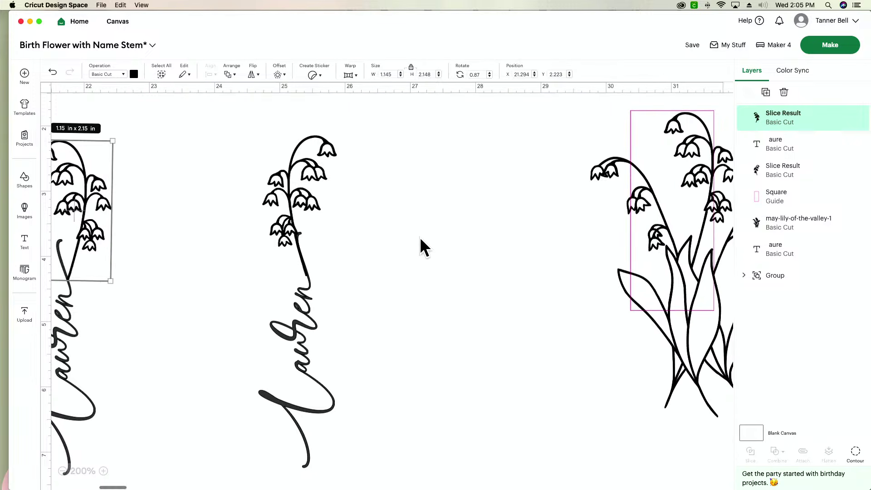
Move the copied flower stem and name together onto the original lily of the valley clump, at about X 31.18, Y 3.75
left_click(103, 471)
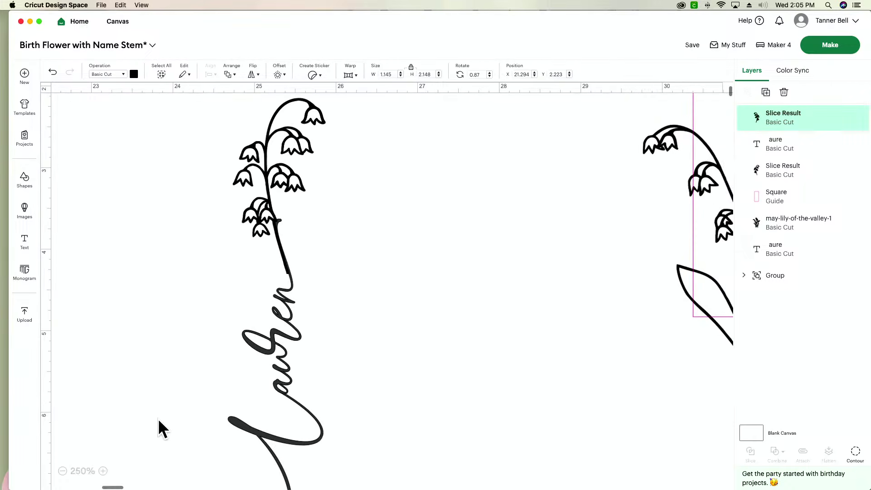
scroll(186, 398, "left", 2)
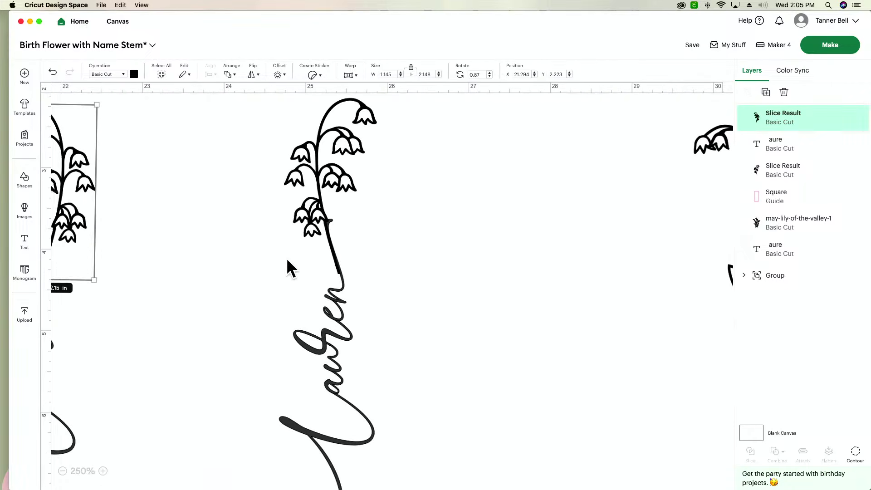
scroll(364, 403, "down", 2)
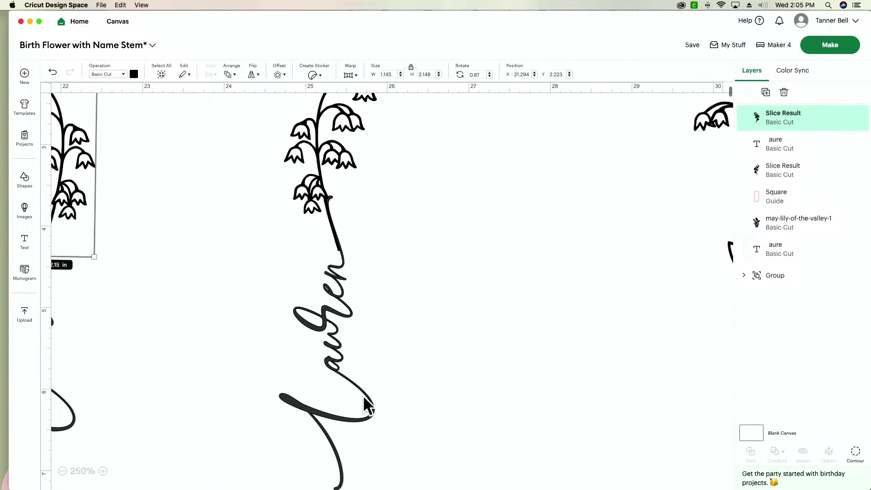
left_click(63, 471)
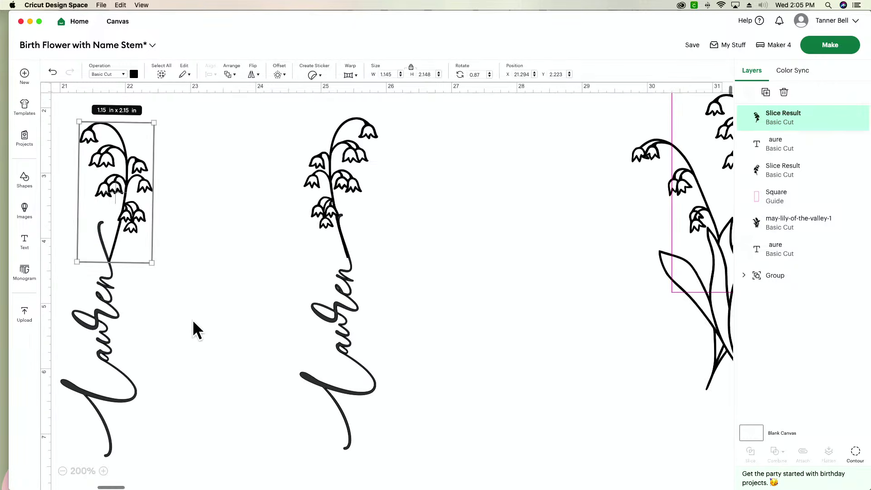
left_click(176, 213)
double_click(97, 320)
key("Escape")
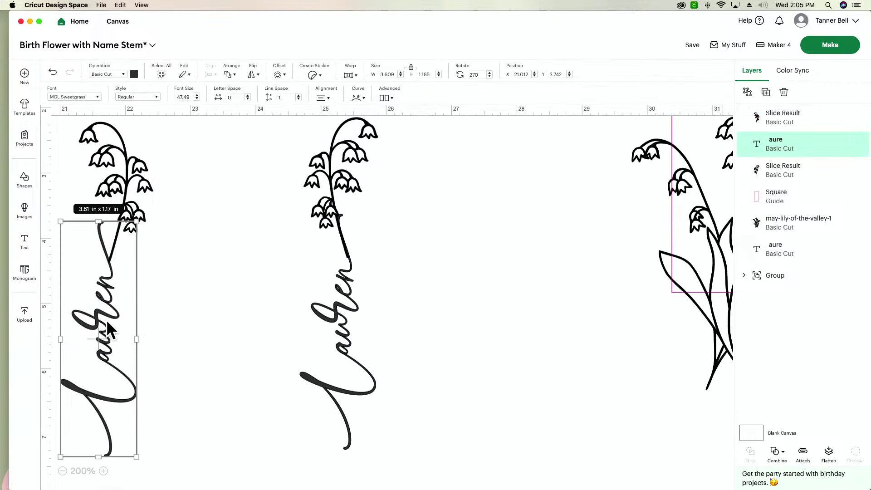
left_click(200, 230)
left_click_drag(197, 200, 758, 442)
scroll(535, 322, "right", 1)
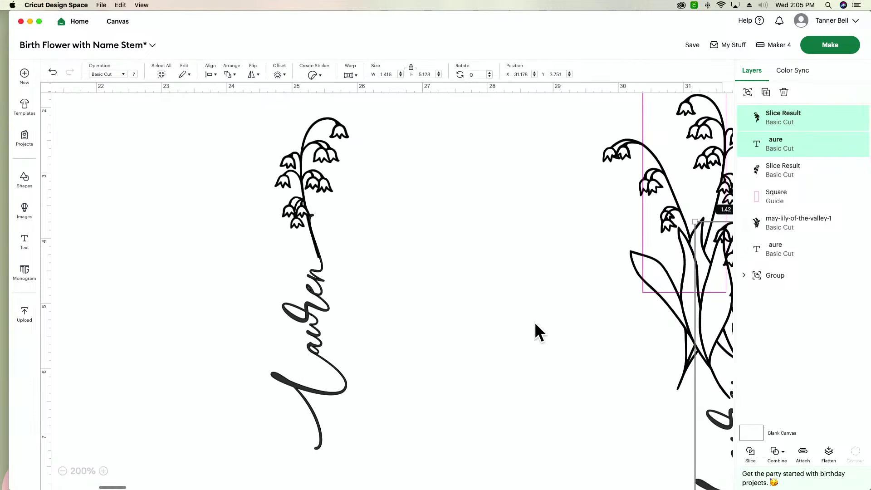
Move the remaining flower stem clear of its name, to about X 23.70, Y 2.15
scroll(532, 329, "left", 3)
scroll(525, 336, "up", 2)
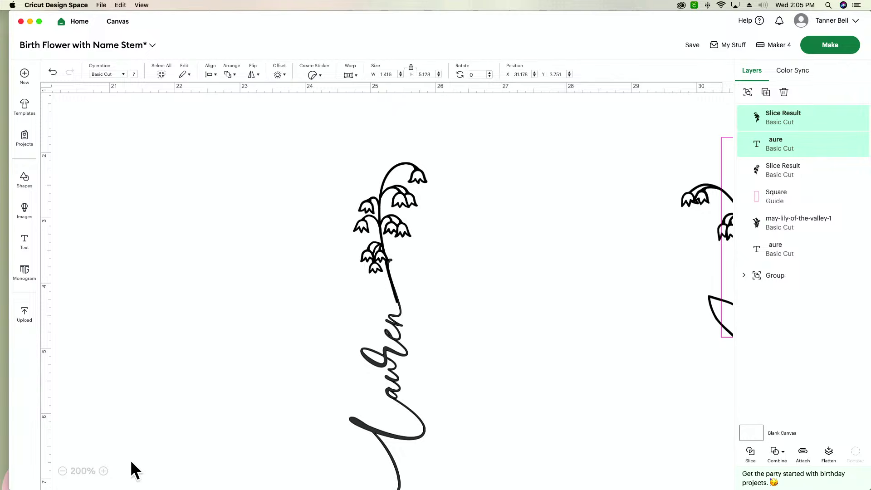
scroll(338, 412, "down", 1)
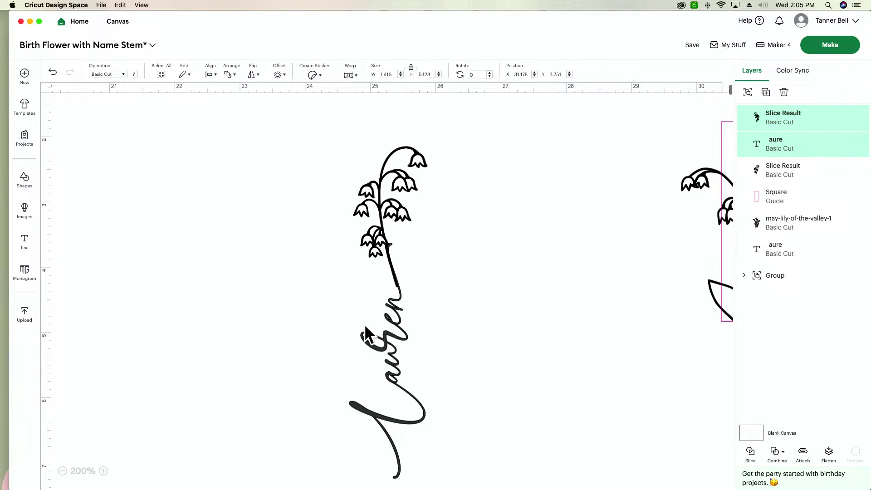
left_click(104, 471)
scroll(271, 330, "left", 10)
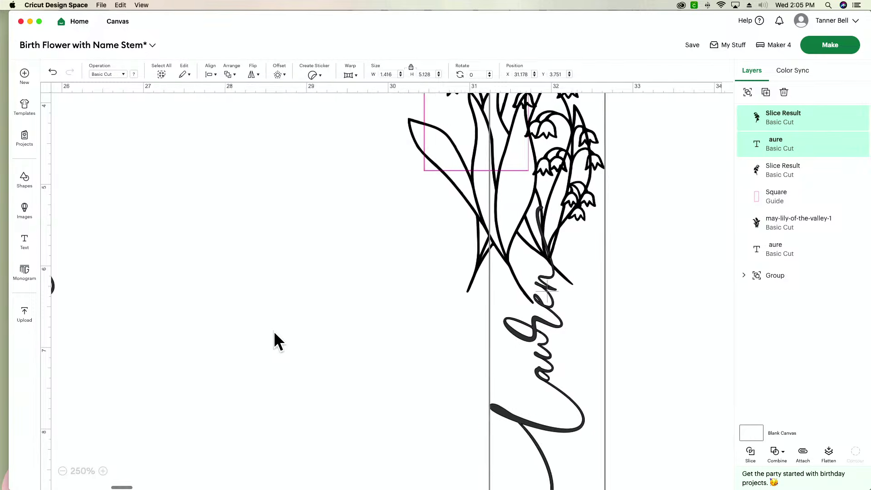
left_click(246, 331)
scroll(246, 331, "up", 2)
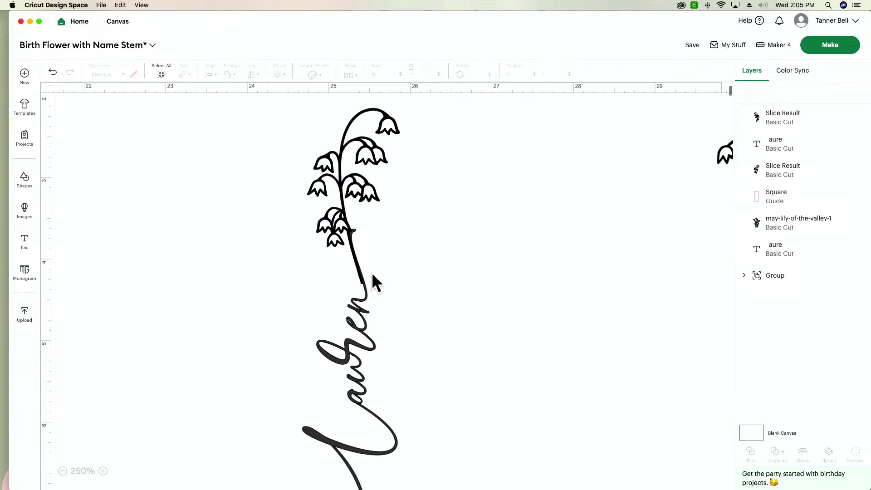
left_click(345, 191)
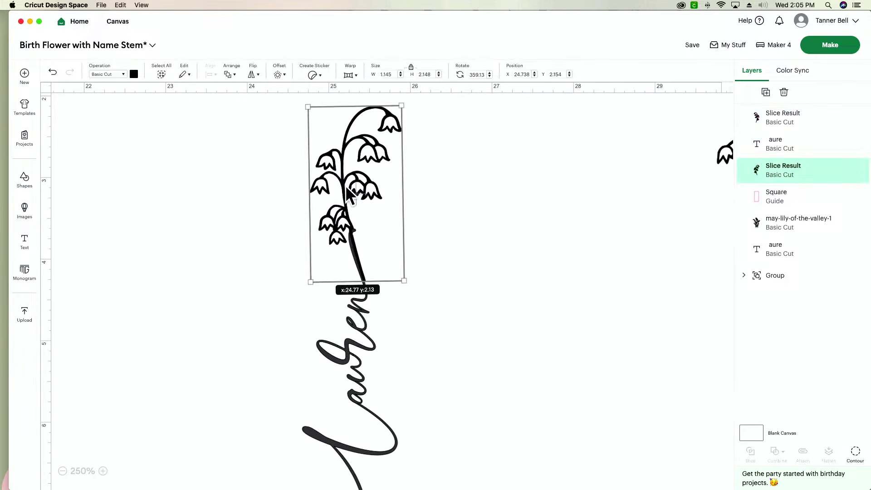
left_click_drag(345, 190, 266, 186)
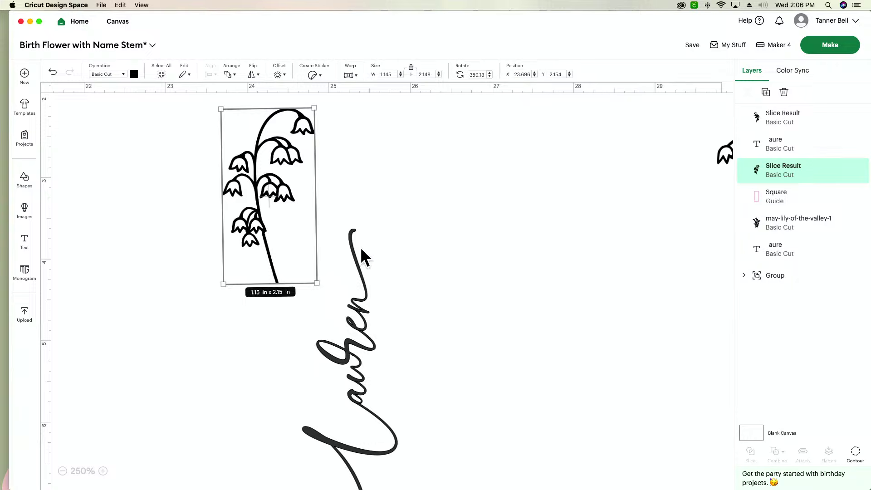
Move the name to about X 25.19, Y 3.60 and overlap the flower stem with its tail at about X 25.24, Y 2.01
left_click_drag(365, 284, 400, 288)
left_click(499, 326)
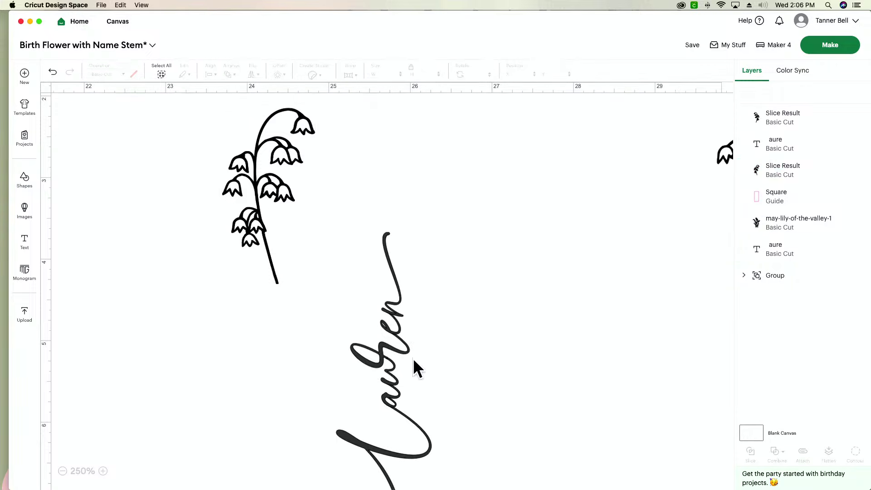
left_click_drag(382, 346, 390, 339)
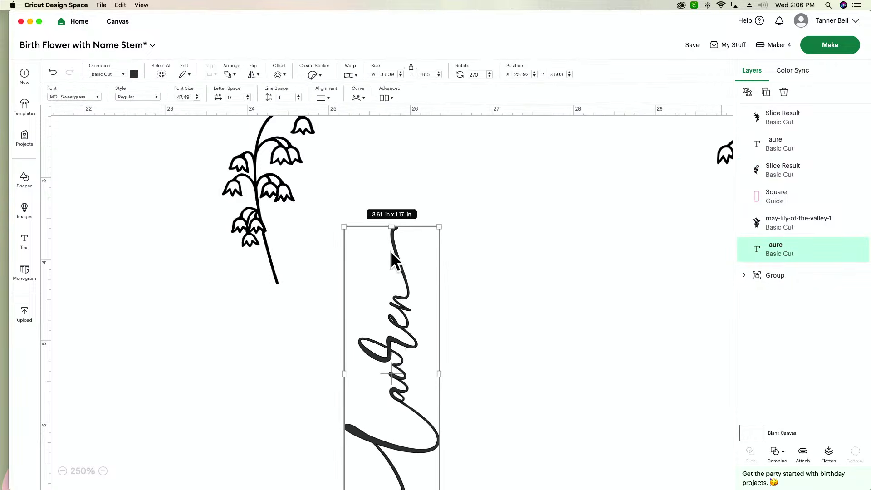
left_click_drag(263, 241, 387, 230)
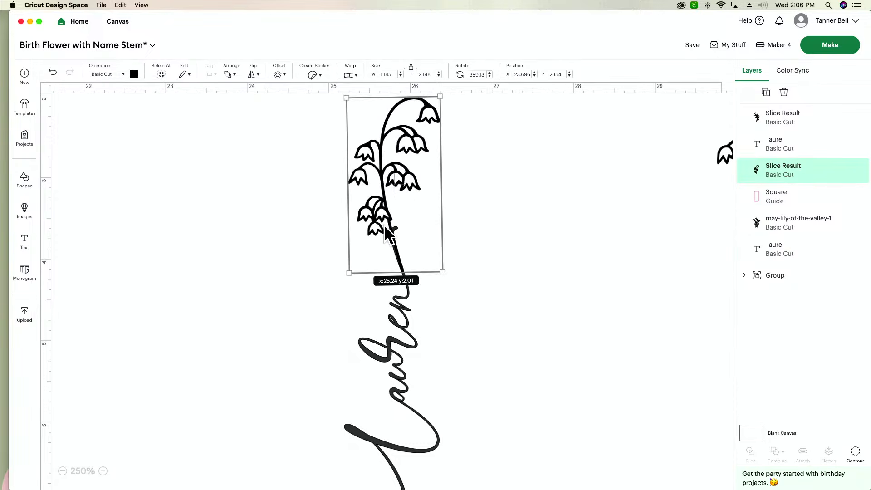
left_click(499, 229)
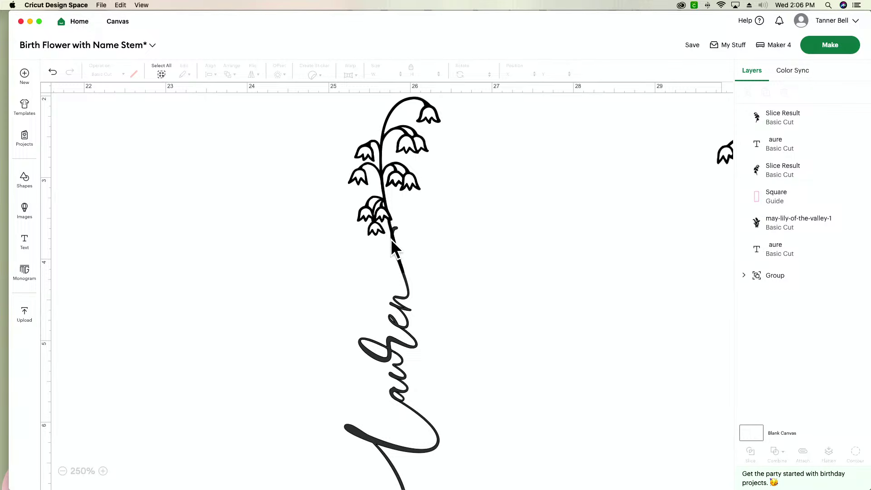
Recolour the flower stem joined to the name with the light pink-red material colour
left_click(393, 200)
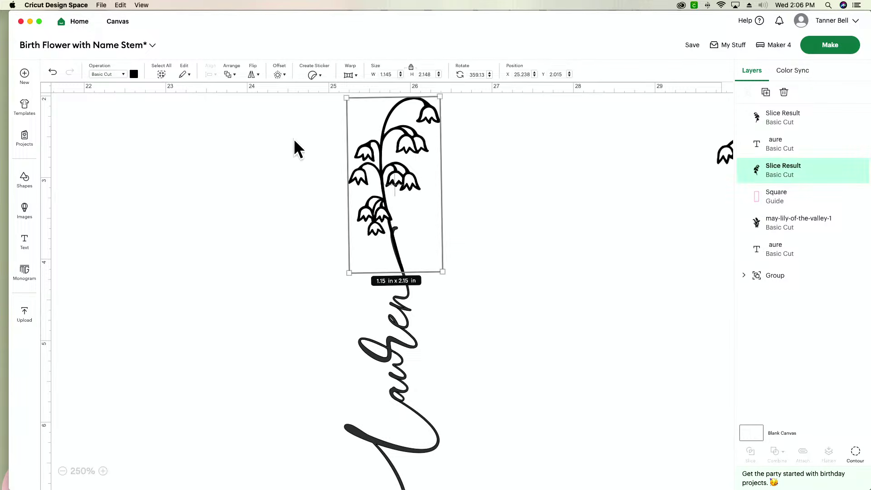
left_click(134, 74)
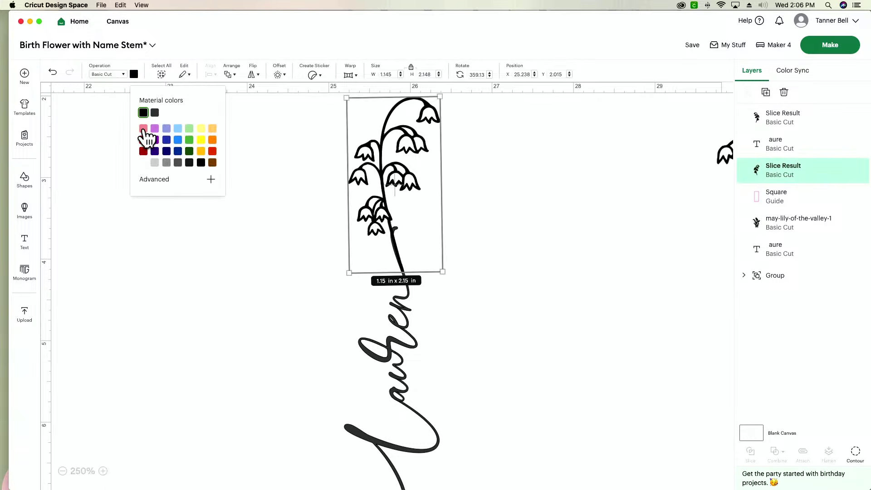
left_click(143, 128)
left_click(521, 184)
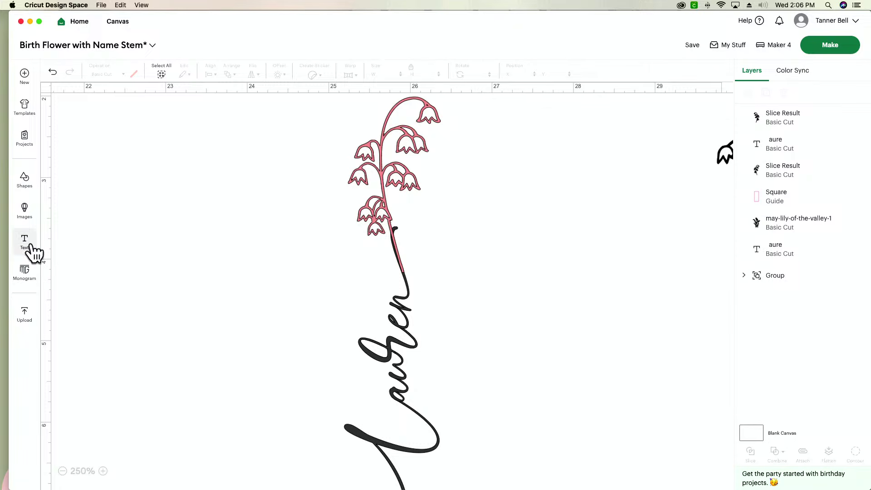
Add a square shape to the canvas and change its operation to Guide
left_click(26, 182)
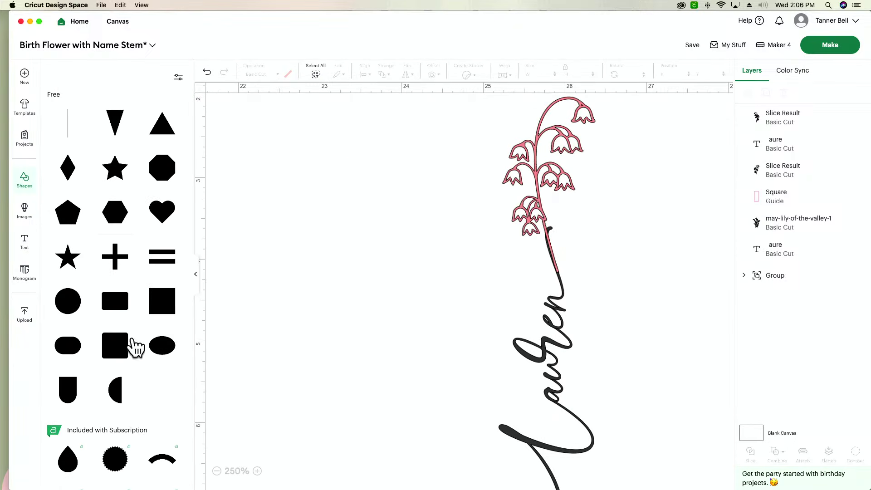
left_click(162, 308)
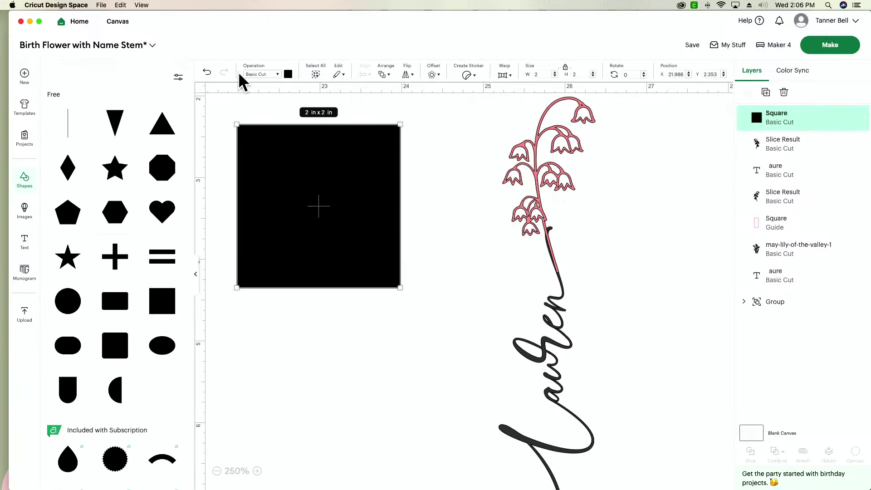
left_click(257, 74)
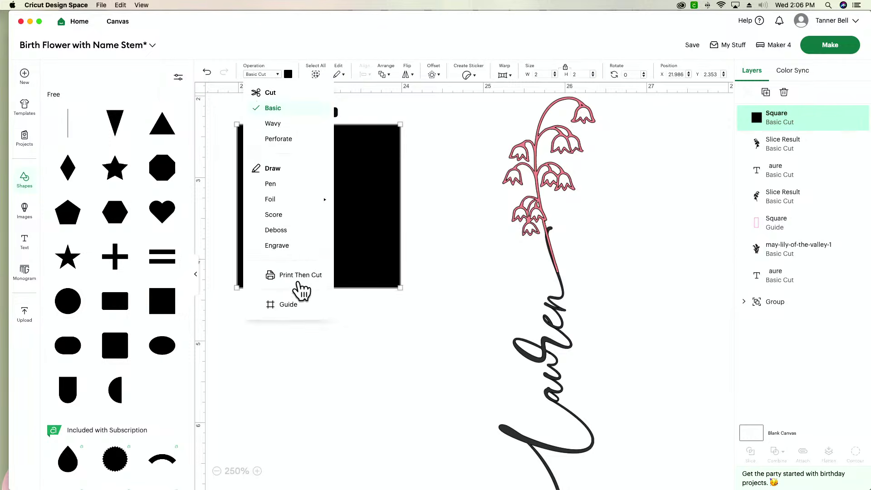
left_click(287, 304)
left_click(303, 354)
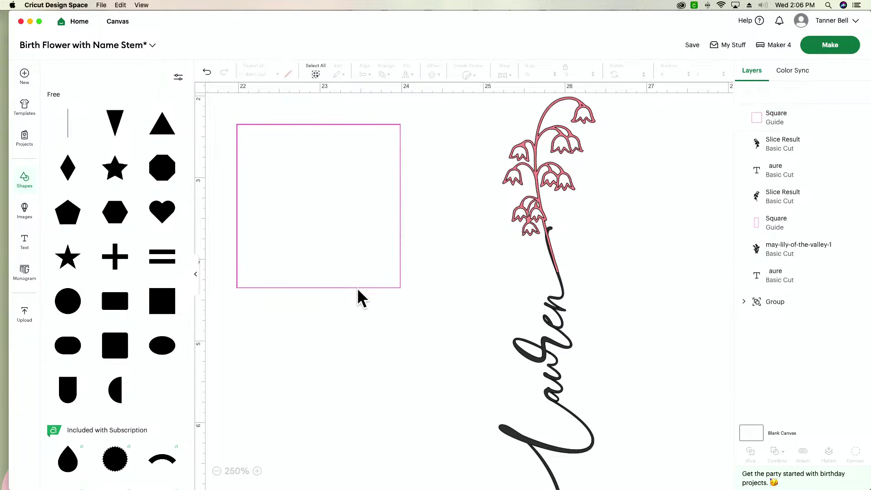
Resize the new guide square to about 1.33 × 0.89 in and place it over the name's tail at about X 25.13, Y 3.27
left_click(196, 275)
left_click(189, 285)
left_click_drag(181, 282, 181, 191)
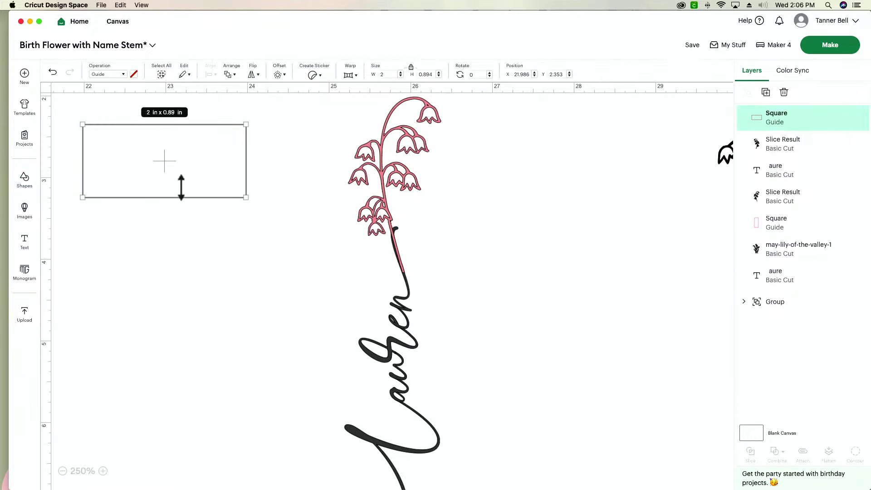
left_click_drag(241, 162, 399, 240)
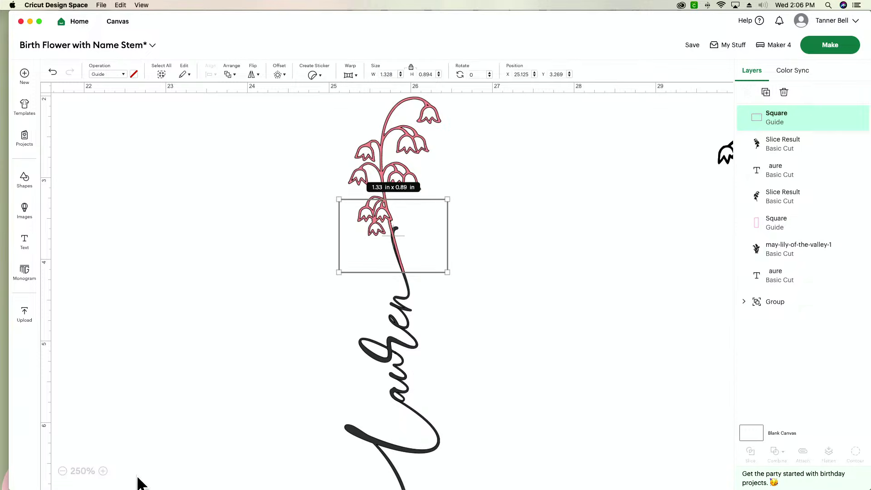
Move the guide rectangle clear of the name's tail, to about X 26.33, Y 3.16
left_click(103, 471)
left_click(104, 471)
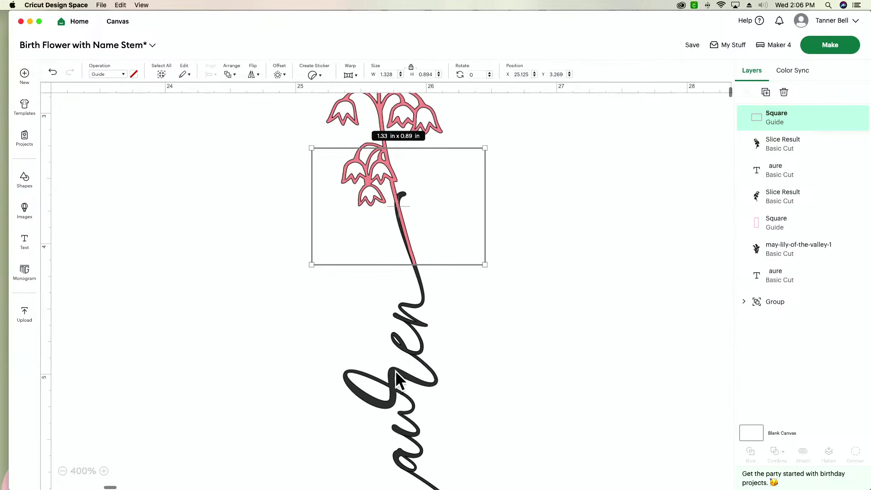
left_click(104, 470)
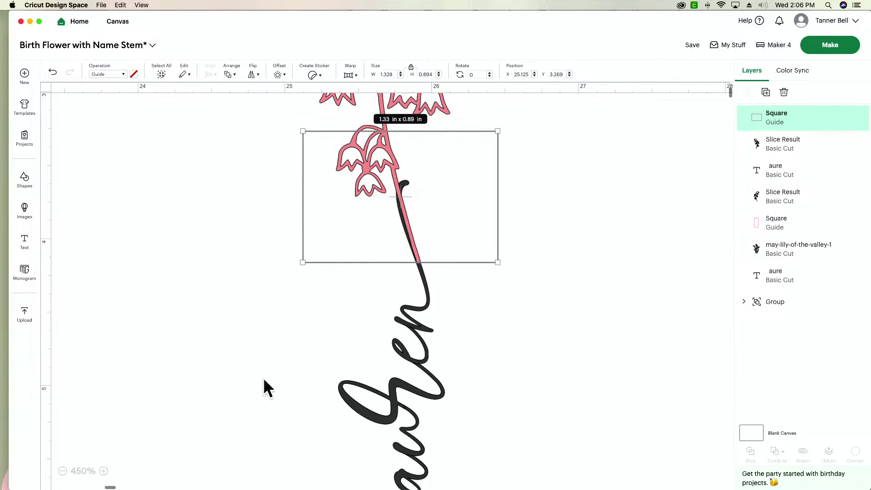
left_click(626, 198)
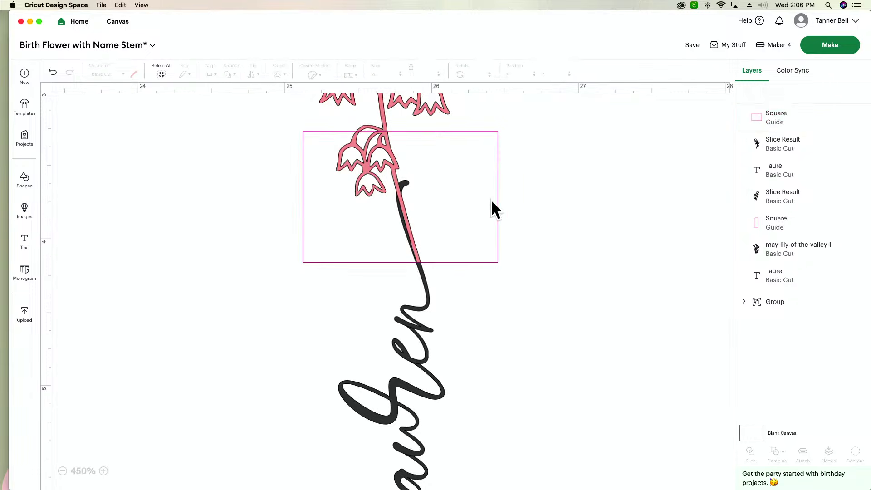
left_click_drag(491, 201, 668, 185)
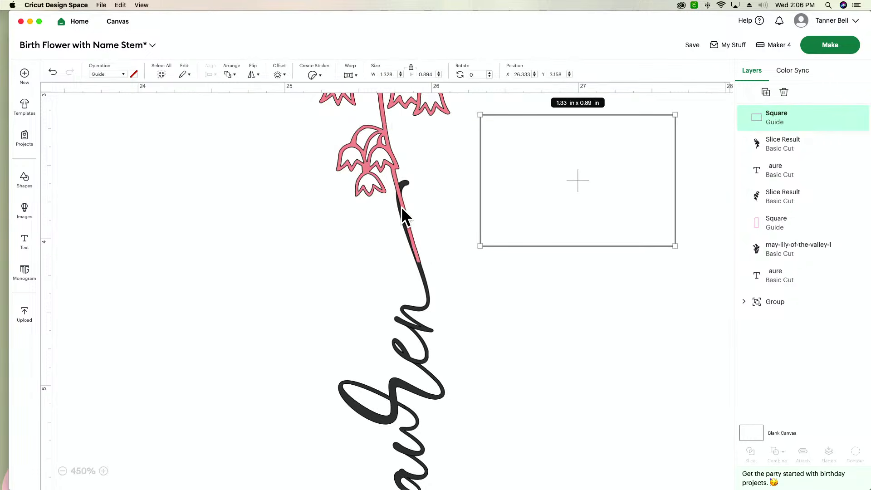
Rotate the pink flower stem to about 357.89° and settle it on the name's tail at about X 25.21, Y 2.01
left_click_drag(401, 206, 401, 208)
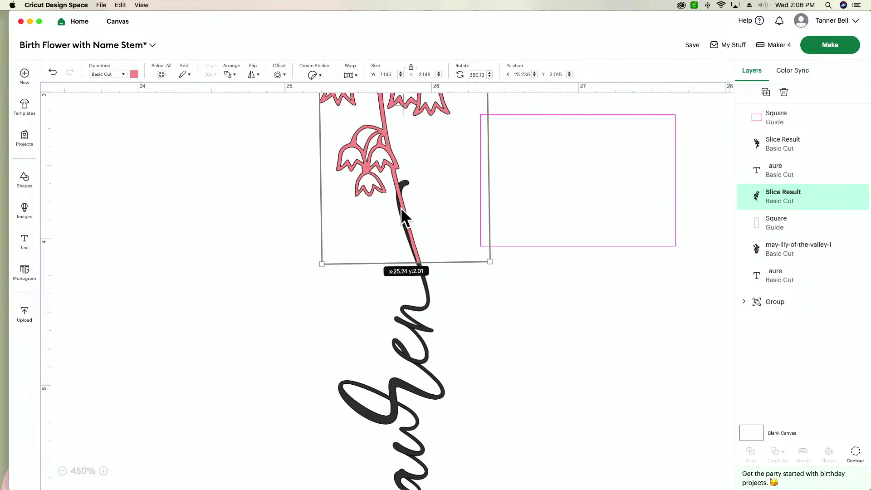
left_click_drag(313, 267, 317, 270)
left_click_drag(405, 203, 407, 230)
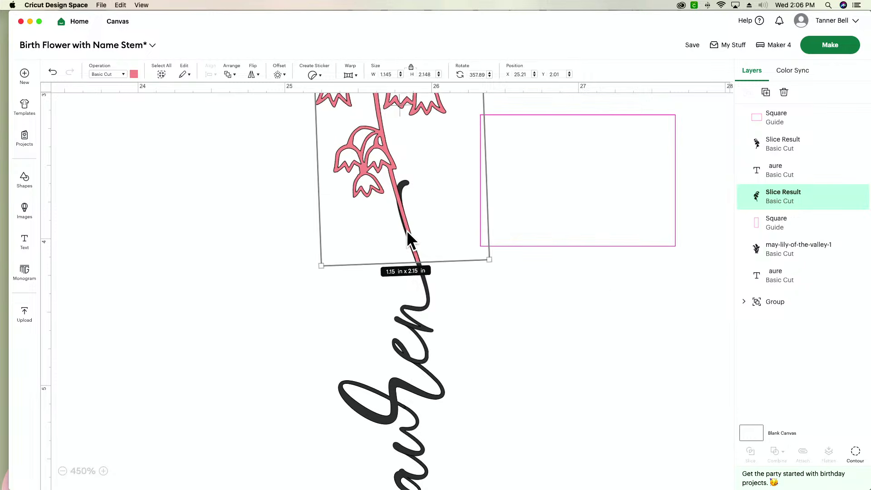
left_click(597, 283)
Position the guide rectangle over the name's tail at about X 25.64, Y 3.27, with its lower edge at the flower stem's end
left_click(603, 241)
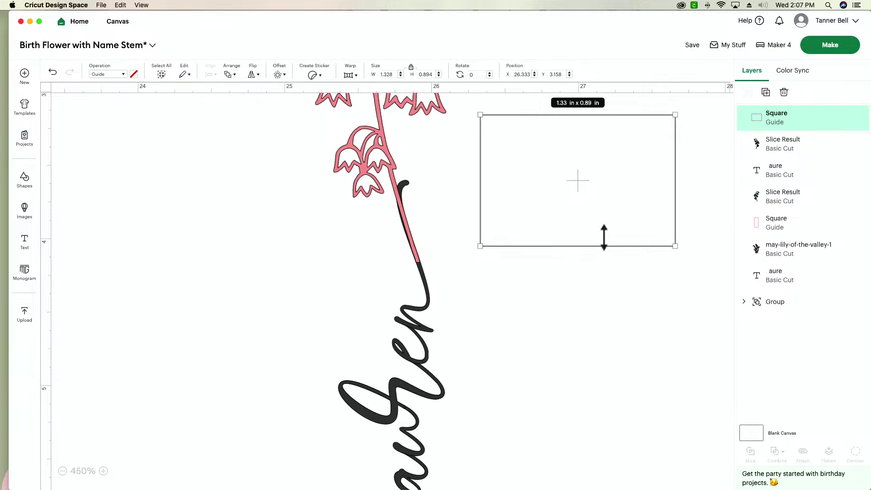
left_click(598, 273)
left_click_drag(628, 211, 533, 232)
left_click(103, 471)
left_click(103, 471)
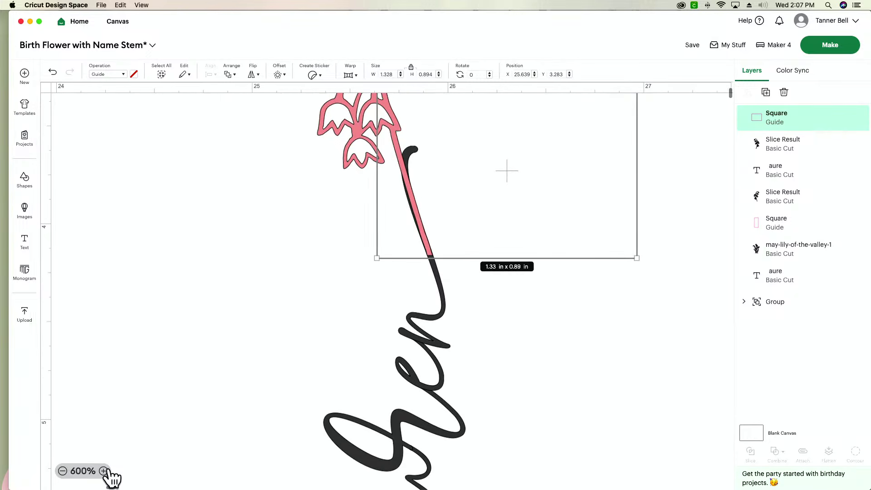
left_click(525, 202)
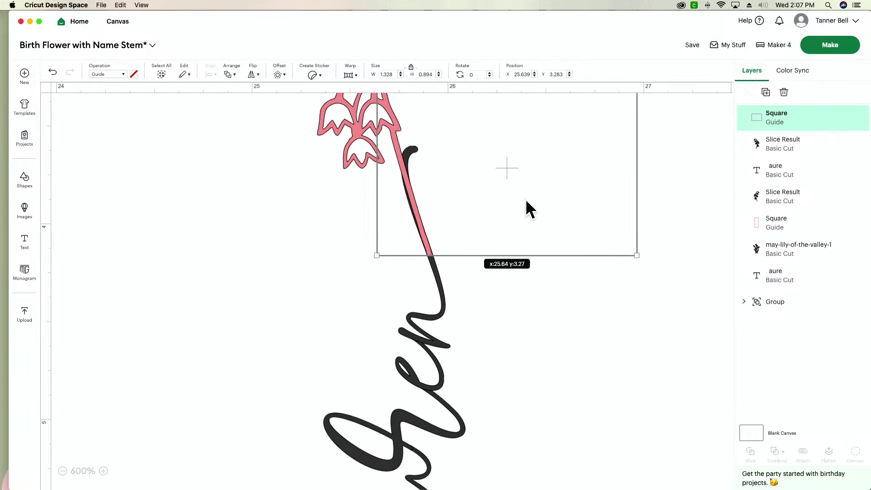
left_click(545, 290)
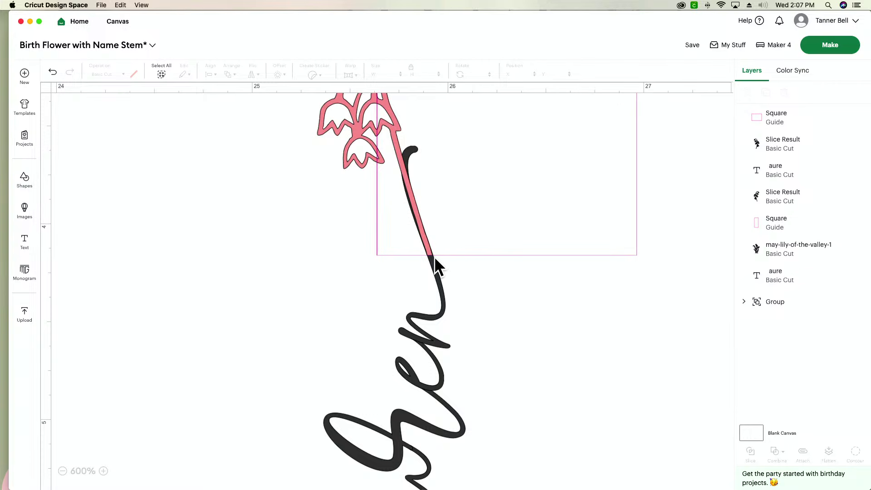
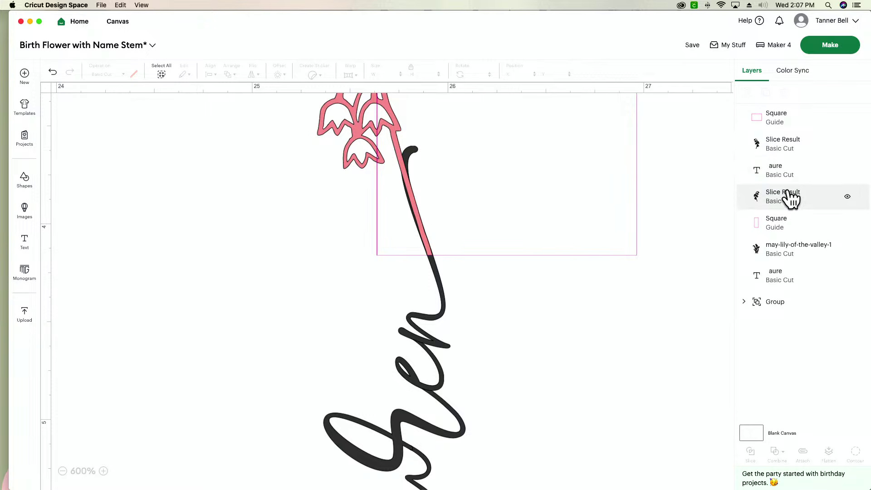
Hide the pink flower stem that overlaps the name's tail
left_click(788, 152)
scroll(635, 217, "left", 15)
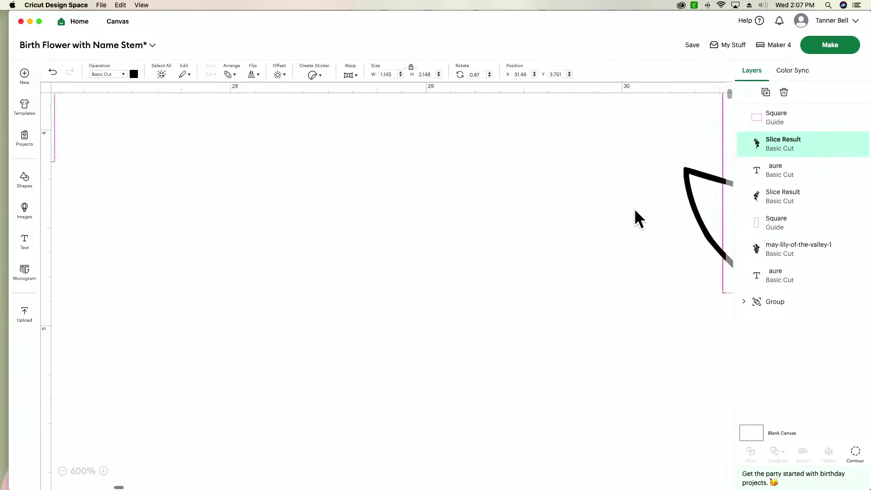
scroll(639, 220, "up", 10)
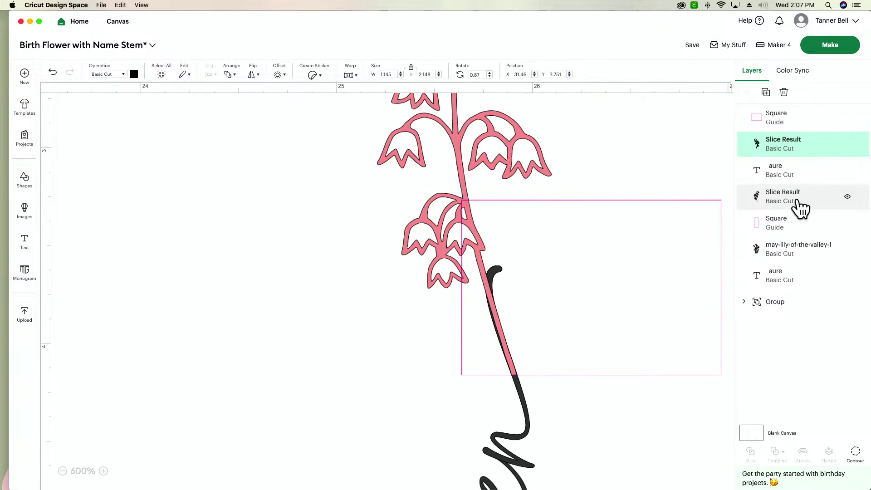
left_click(800, 208)
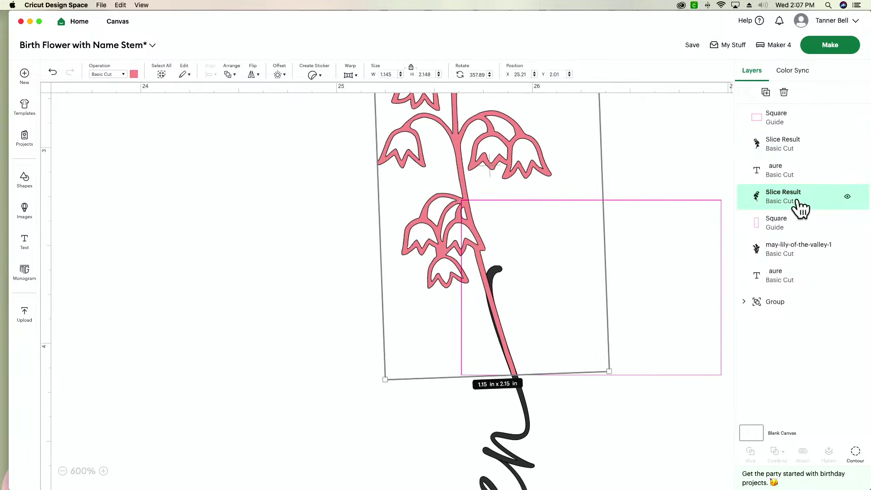
left_click(847, 198)
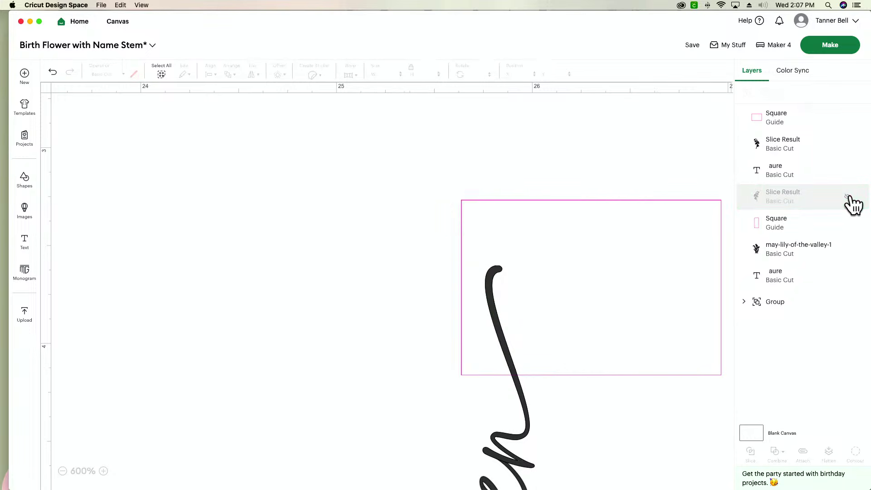
left_click(847, 200)
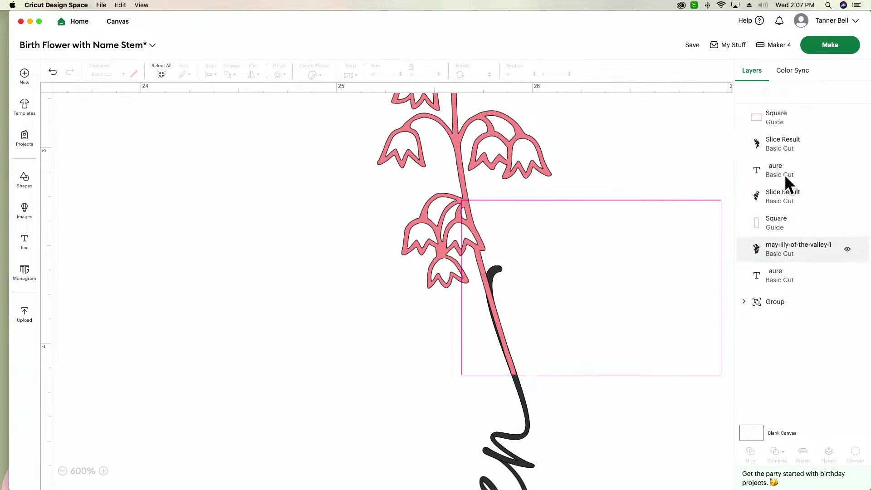
left_click(853, 229)
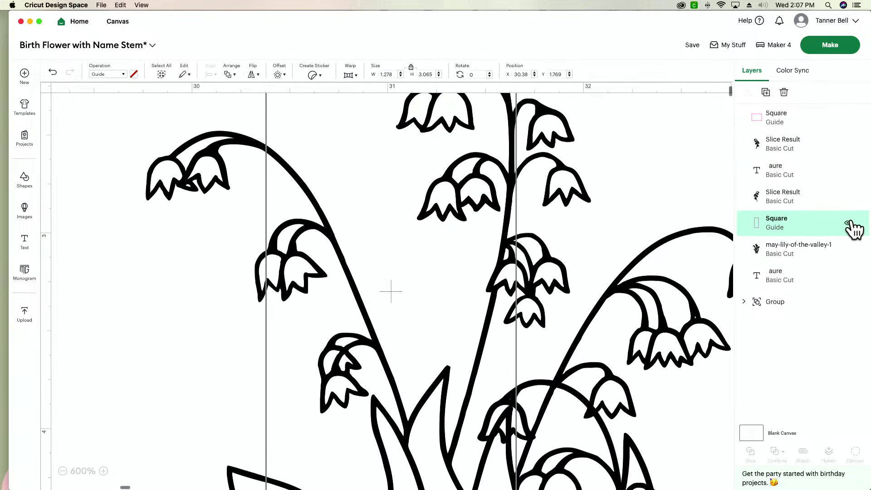
left_click(824, 200)
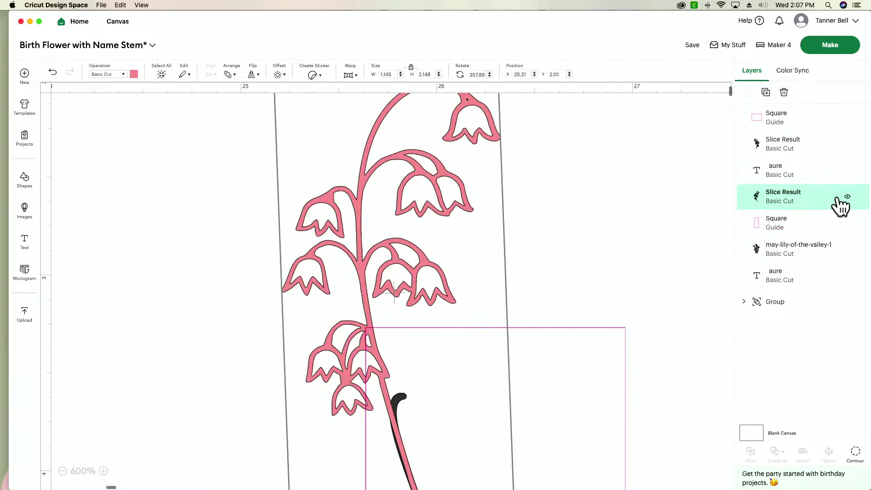
left_click(849, 201)
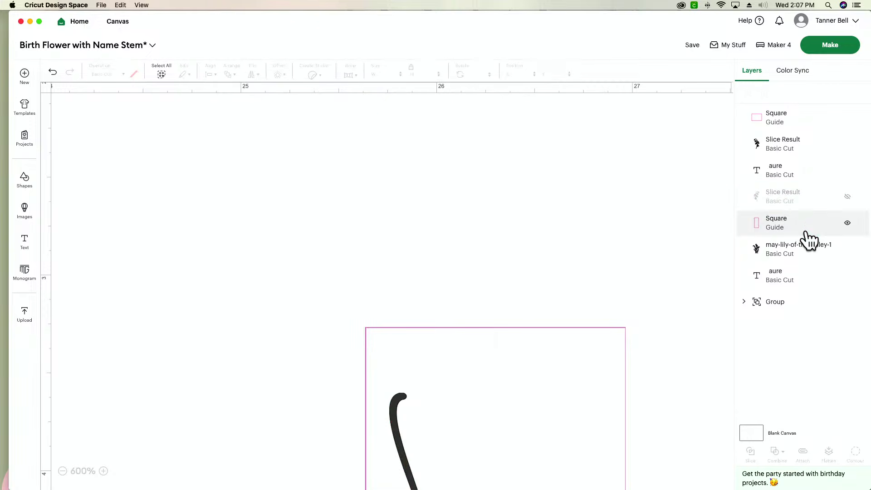
scroll(629, 270, "down", 5)
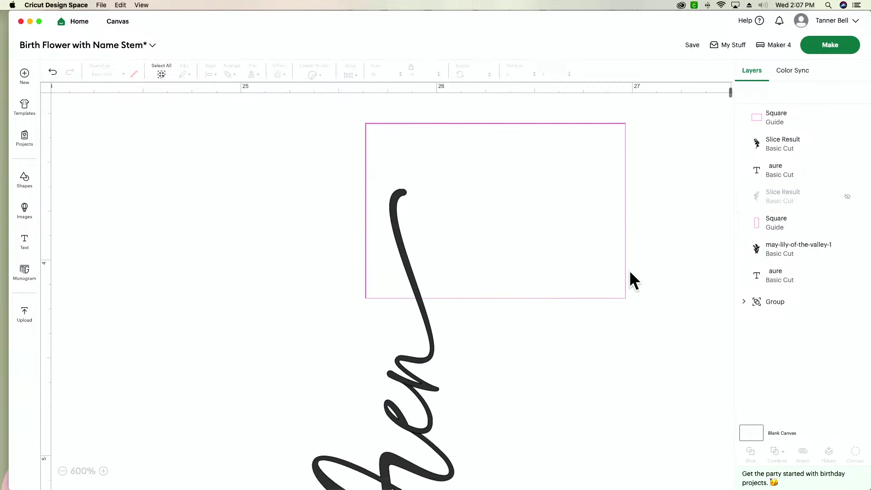
scroll(629, 270, "up", 1)
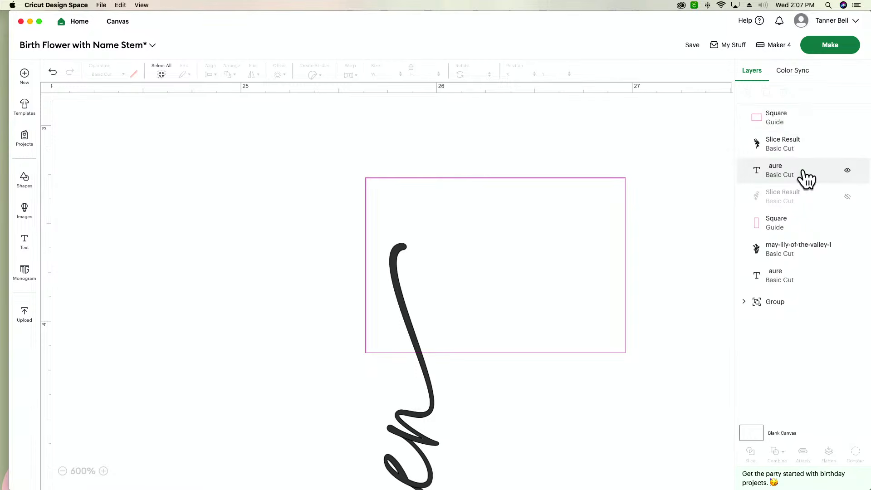
left_click(809, 132)
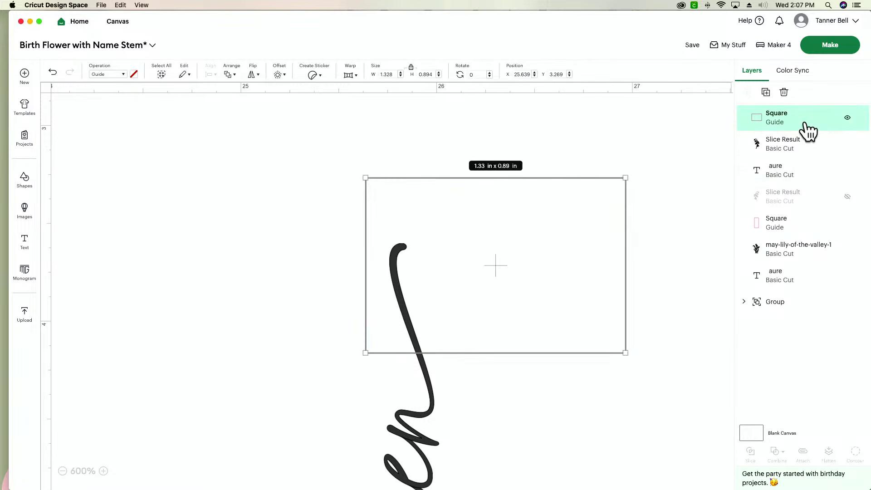
left_click(789, 180, "shift")
left_click(63, 471)
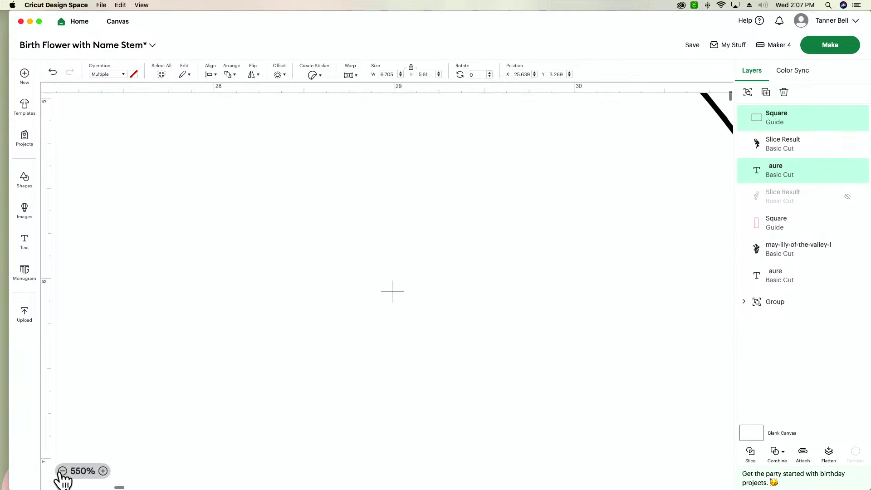
scroll(136, 428, "left", 10)
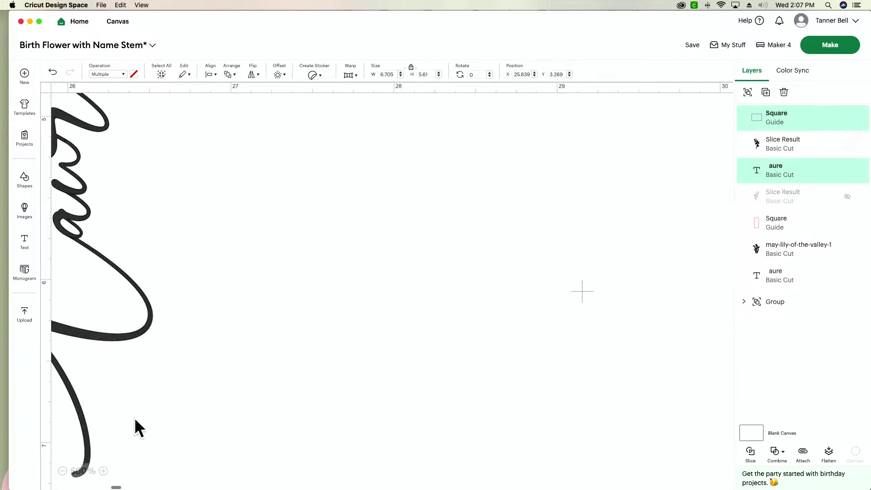
left_click(63, 471)
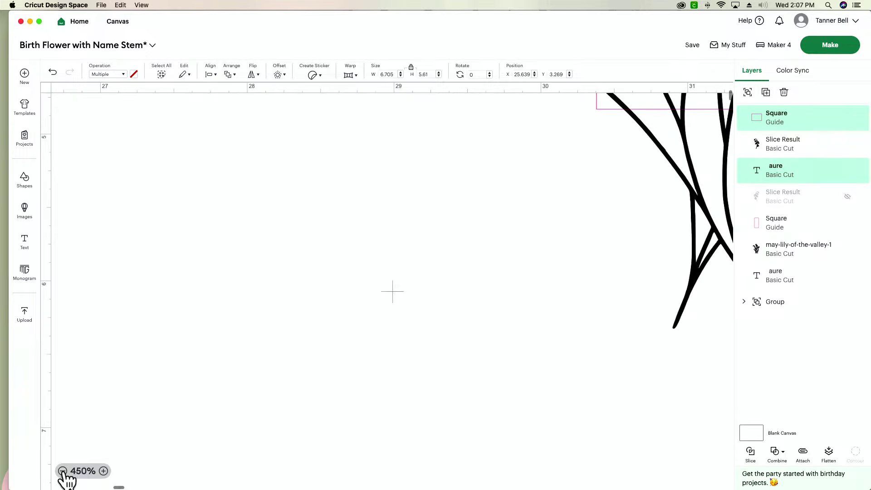
left_click(63, 471)
scroll(168, 397, "left", 10)
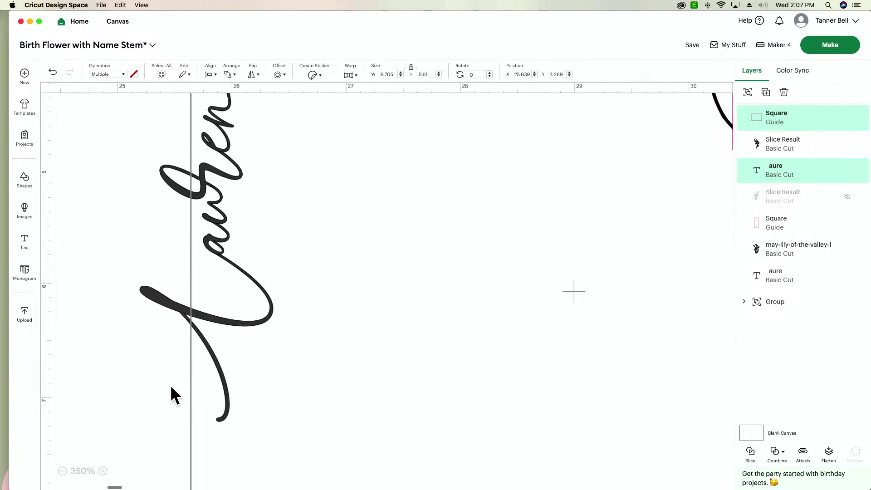
left_click(62, 471)
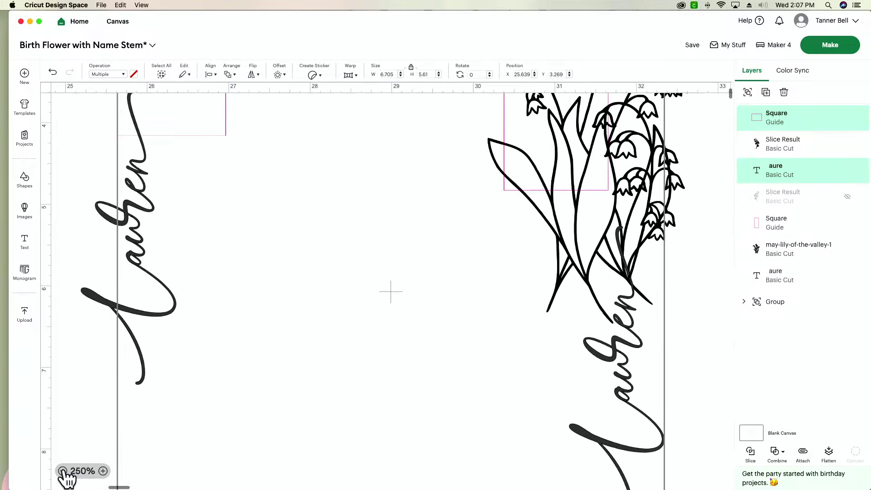
left_click(62, 471)
Slice the name whose tail lies inside the guide rectangle, using that rectangle as the cutting shape
left_click(115, 368)
left_click_drag(135, 126, 240, 233)
scroll(121, 259, "left", 5)
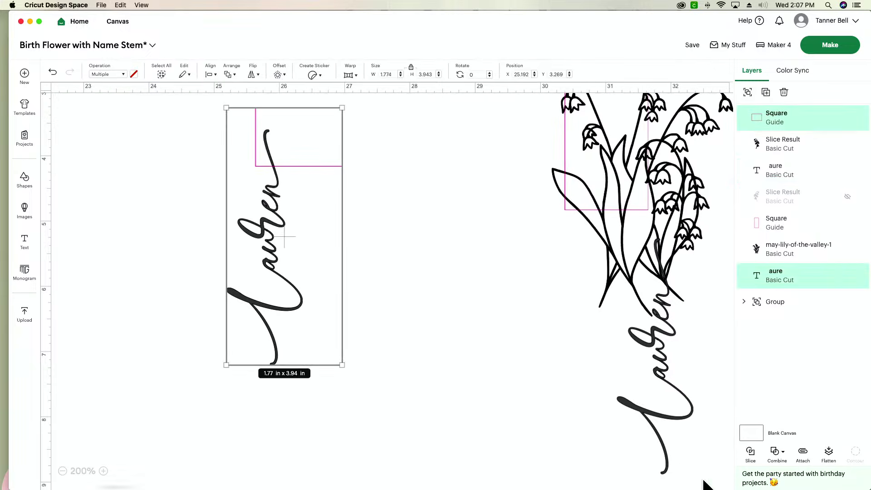
left_click(751, 455)
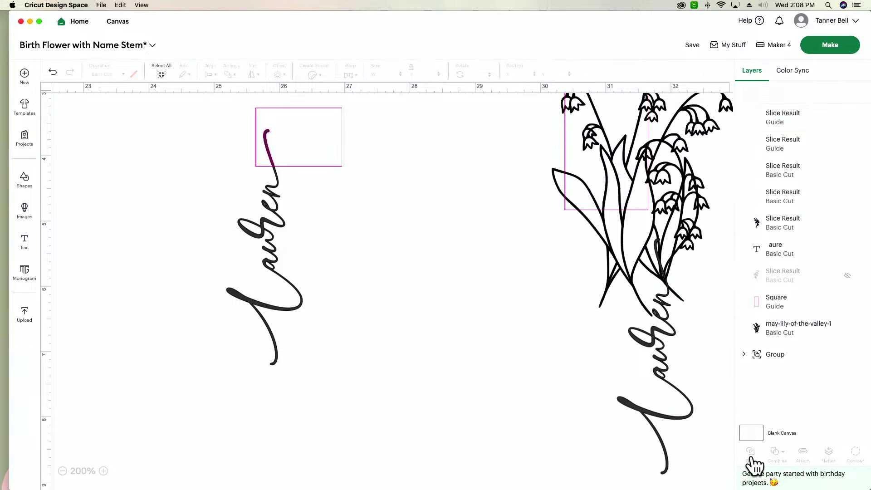
Delete the guide-coloured slice leftovers and move the cut-off tail piece away from the name to about X 28.23, Y 4.94
left_click_drag(314, 126, 331, 146)
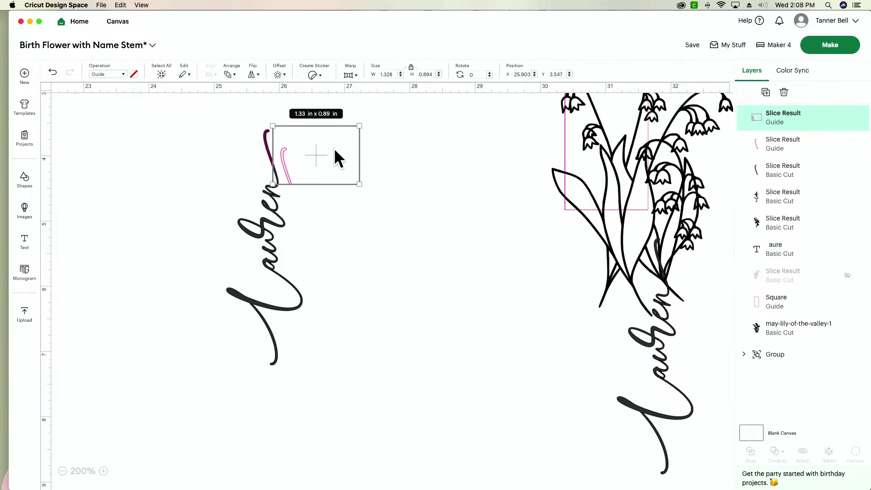
key("Delete")
left_click(299, 138)
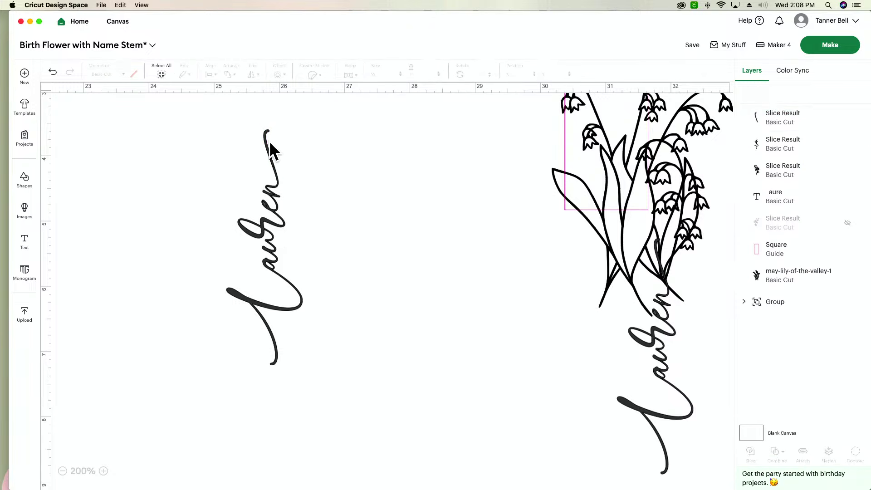
mouse_move(268, 142)
left_mouse_down()
mouse_move(330, 154)
mouse_move(429, 233)
left_mouse_up()
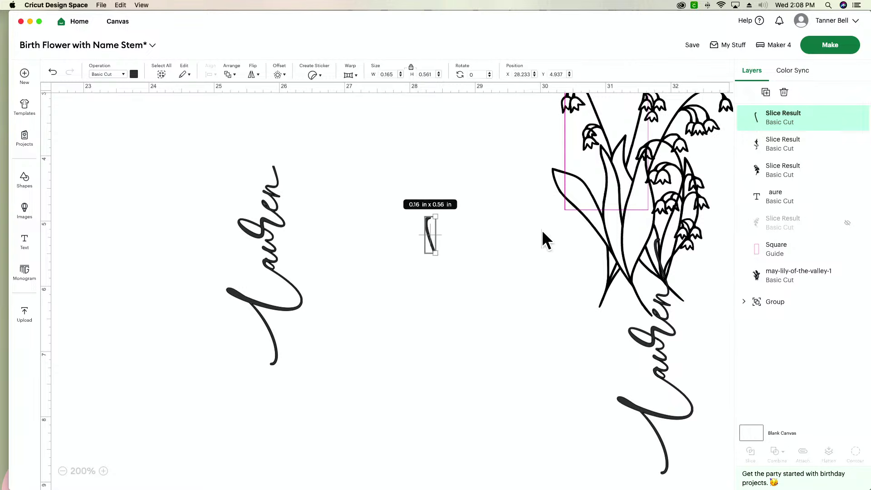
Unhide the pink flower stem above the trimmed name and change its material color to black
left_click(847, 224)
scroll(395, 310, "up", 5)
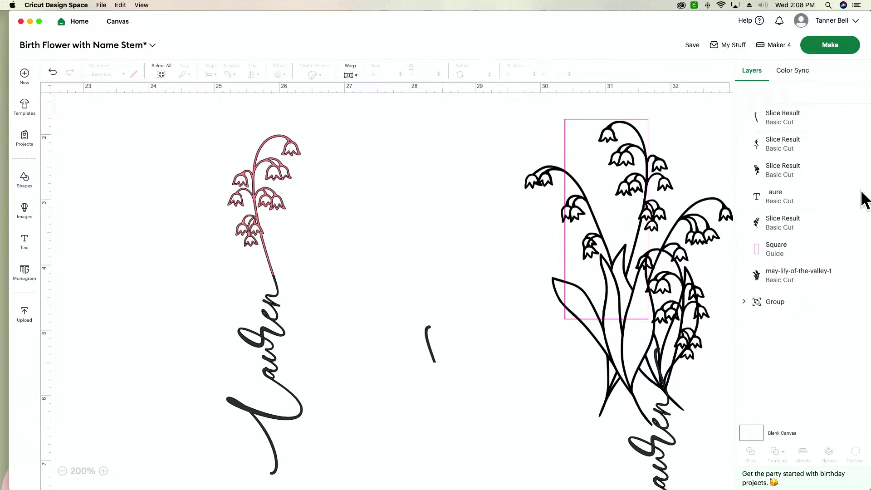
left_click(809, 229)
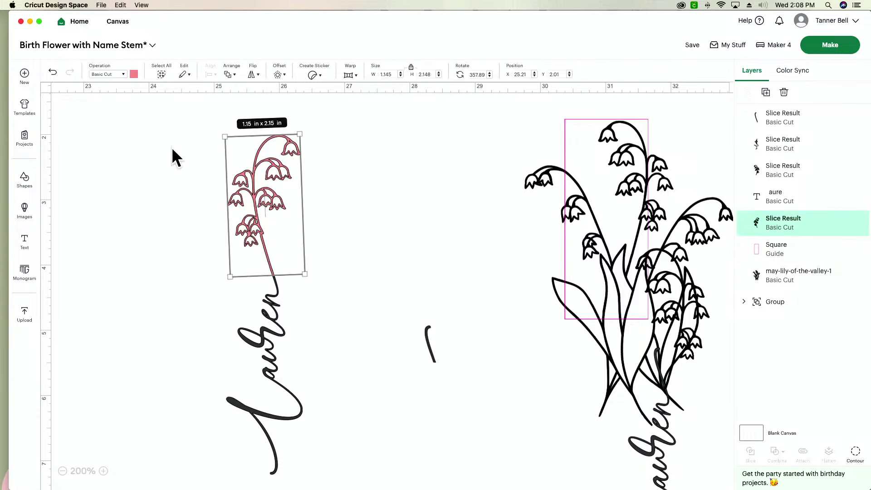
left_click(133, 74)
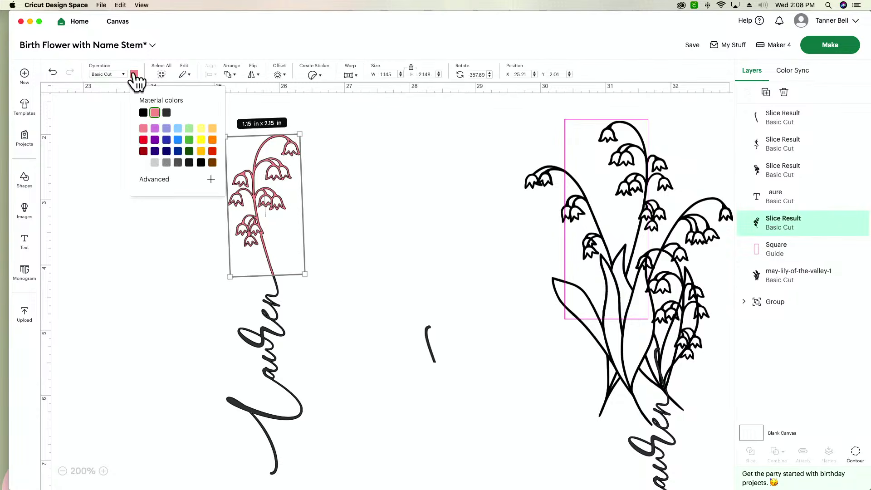
left_click(144, 112)
left_click(112, 210)
Combine the trimmed name and the flower stem above it into one shape with Unite
left_click_drag(118, 168, 309, 470)
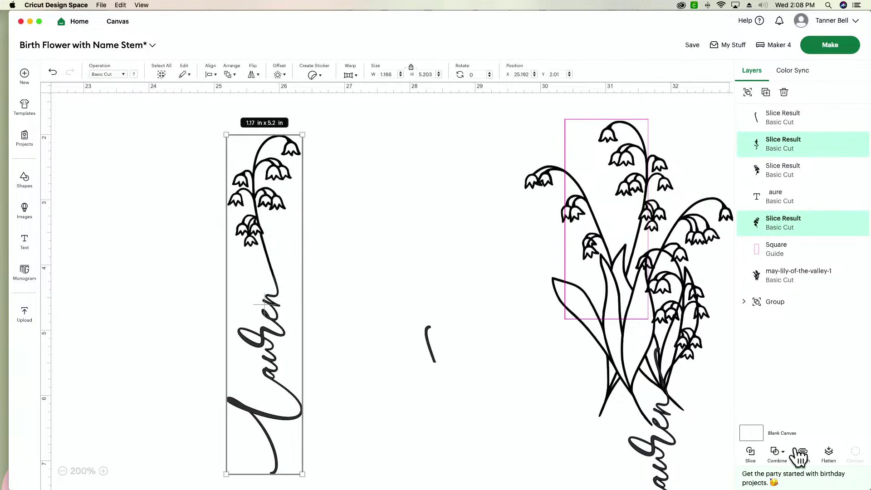
left_click(777, 452)
left_click(789, 384)
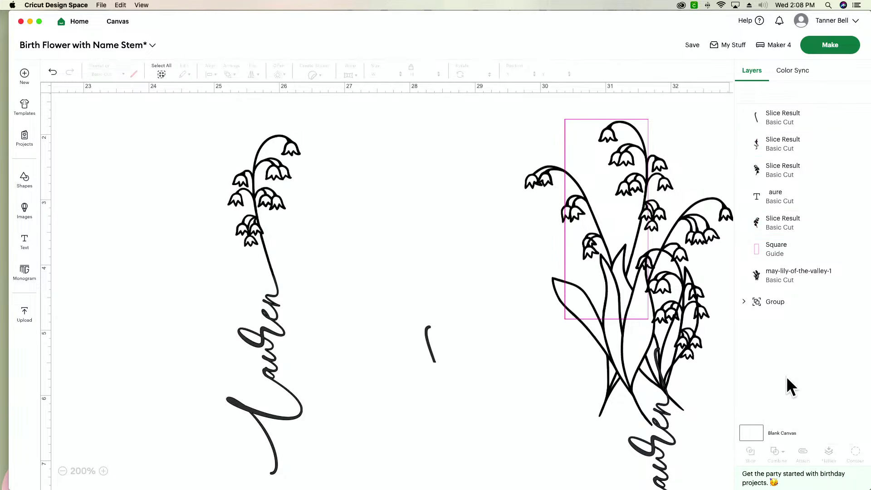
left_click(388, 428)
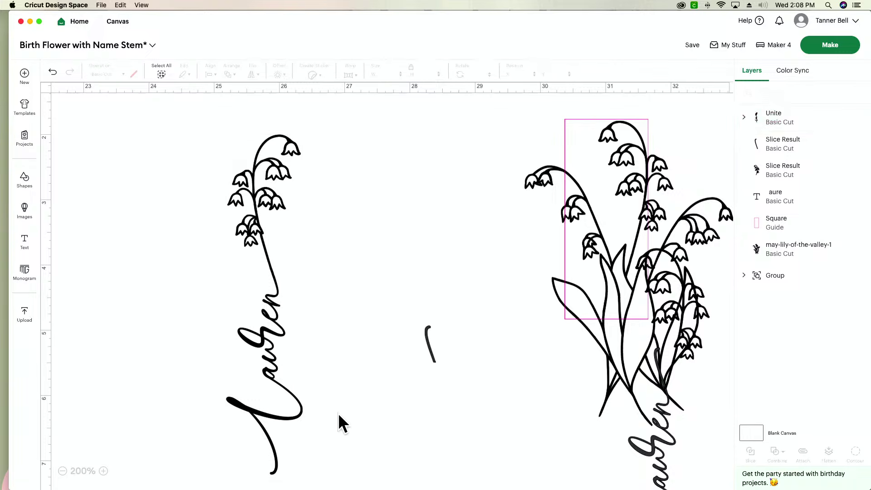
Move the united name-and-flower design across the canvas to the other birth flower names, at about X 6.55, Y 2.40
scroll(326, 416, "left", 3)
left_click(273, 402)
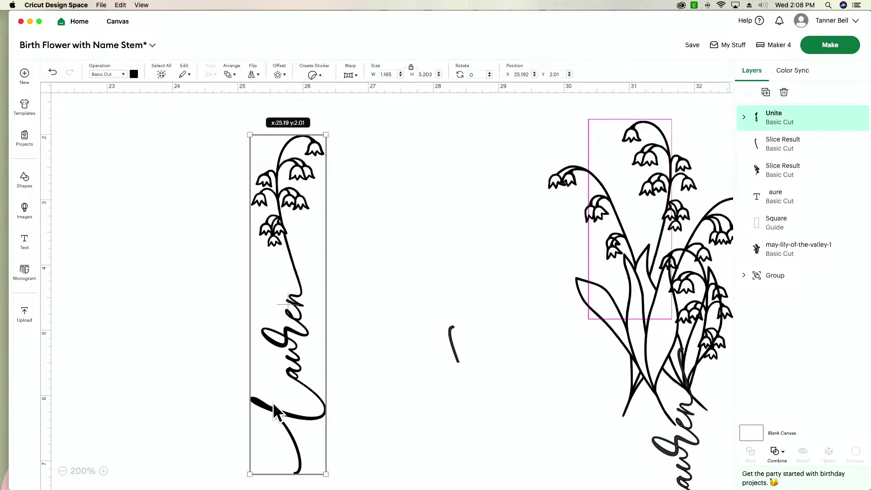
left_click_drag(273, 402, 236, 396)
scroll(370, 402, "down", 1)
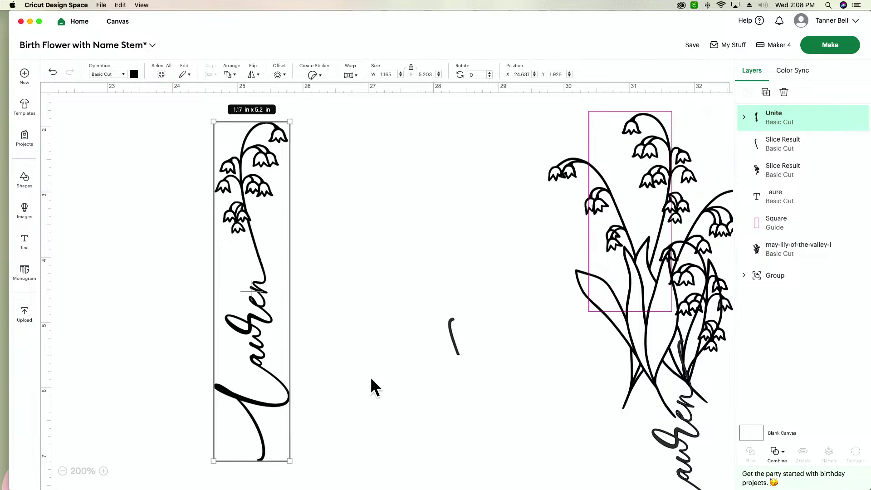
left_click(62, 471)
scroll(113, 442, "left", 5)
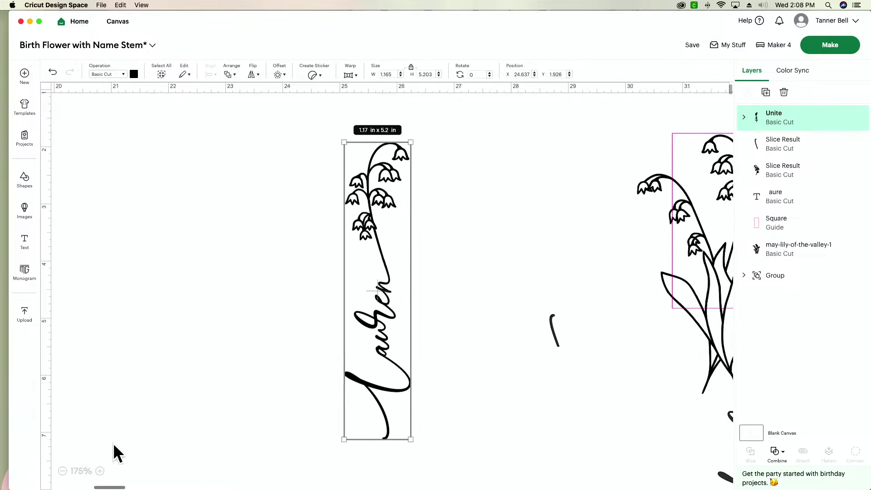
left_click_drag(453, 296, 229, 297)
scroll(231, 297, "left", 5)
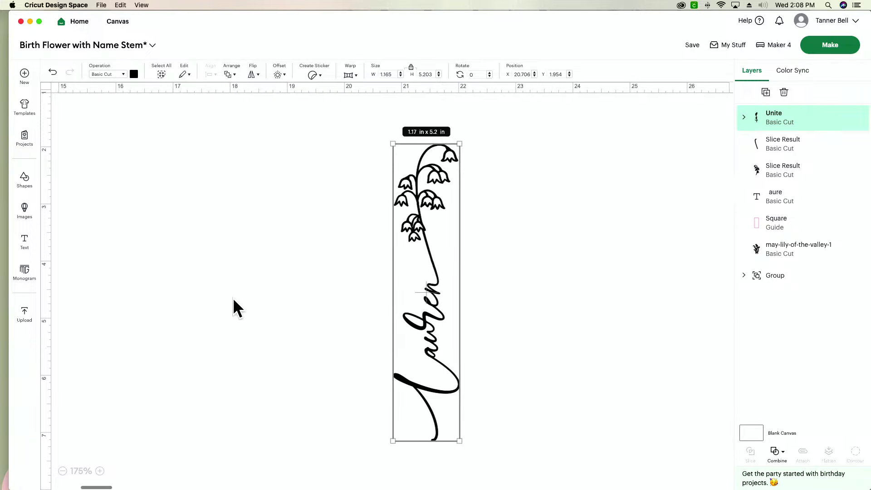
scroll(235, 298, "left", 10)
scroll(529, 293, "right", 4)
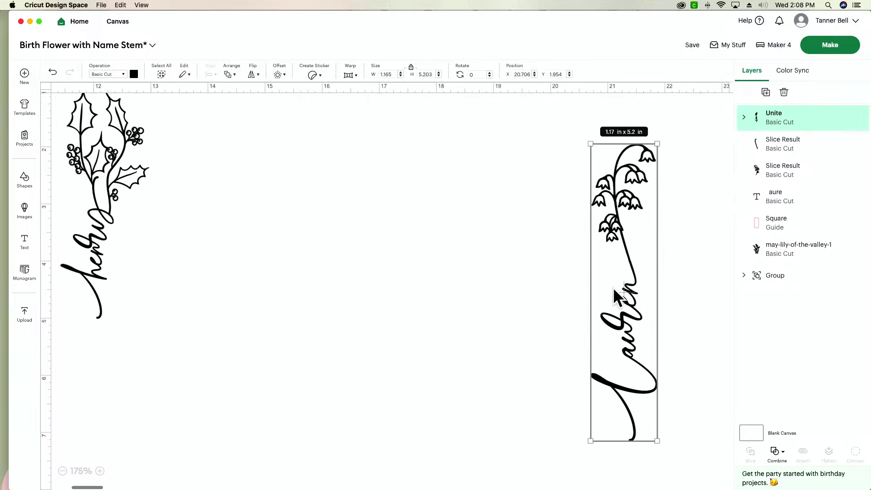
left_click_drag(613, 287, 132, 268)
scroll(151, 268, "left", 4)
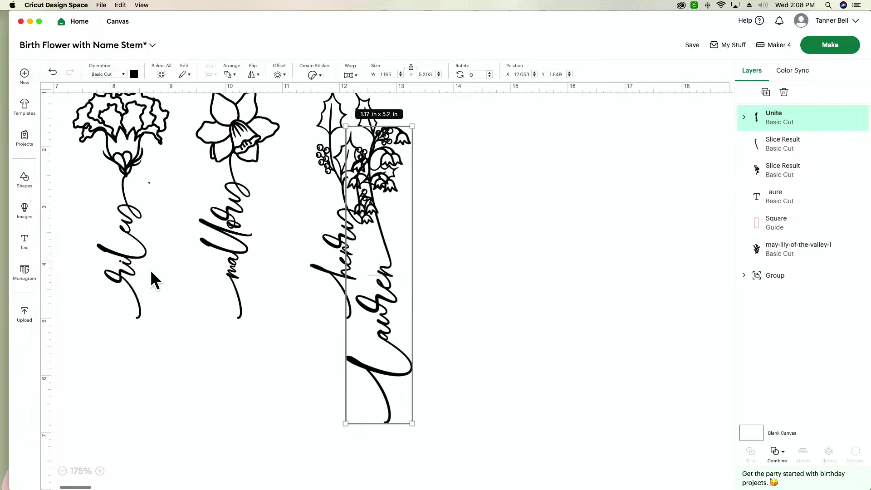
scroll(151, 270, "left", 1)
left_click_drag(436, 279, 123, 322)
scroll(132, 322, "left", 2)
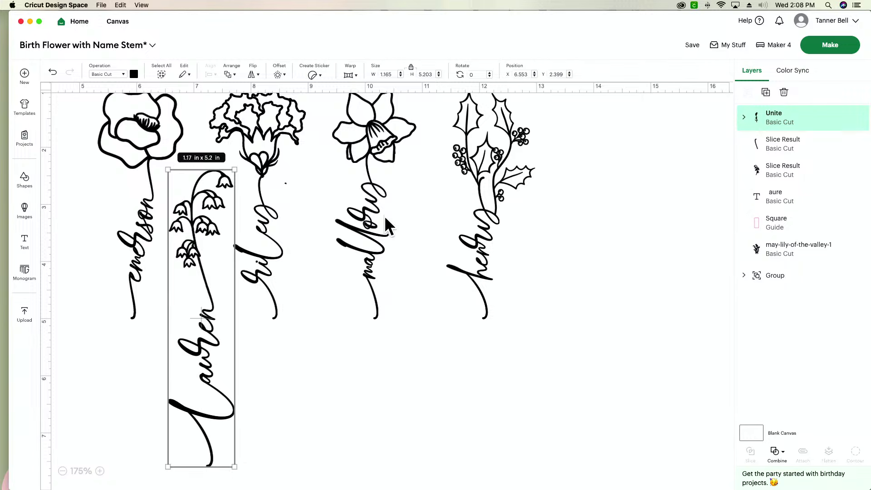
Move the spare vertical name out from under the lily of the valley bouquet to about X 24.86, Y 2.32
scroll(488, 211, "right", 10)
scroll(489, 208, "right", 6)
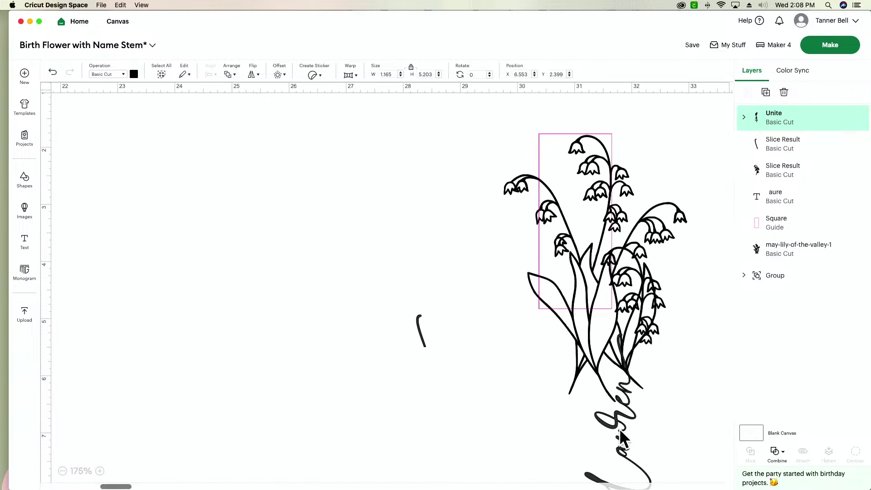
left_click_drag(619, 429, 257, 270)
scroll(417, 232, "left", 2)
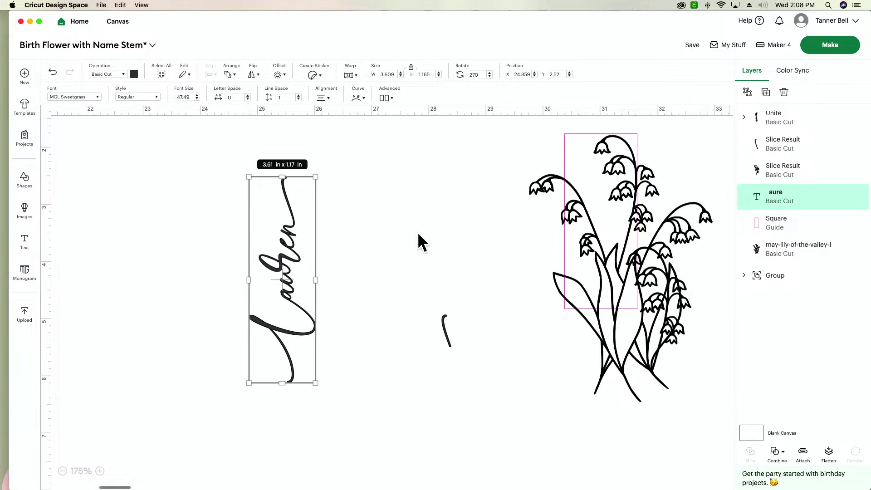
Move the remaining sliced flower stem from the bouquet onto the spare name's tail, at about X 25.13, Y 0.96
left_click_drag(649, 245, 309, 143)
scroll(309, 142, "up", 3)
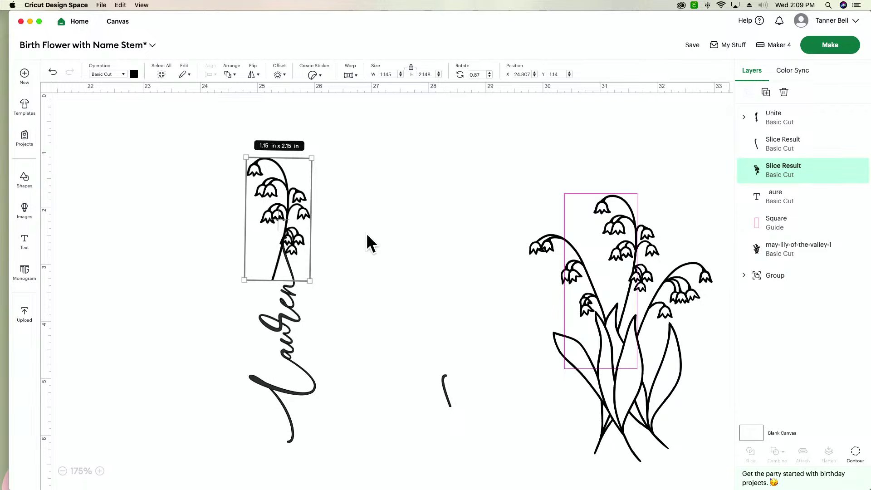
left_click_drag(279, 203, 297, 192)
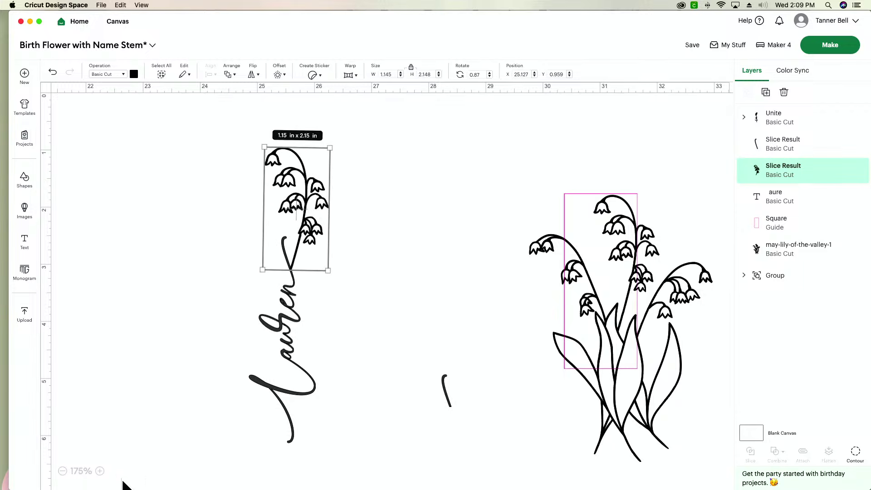
left_click(100, 471)
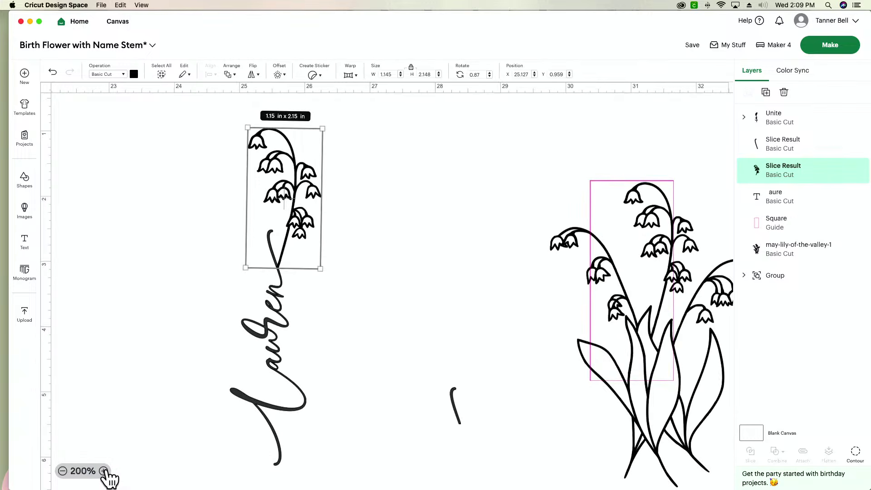
left_click(103, 471)
left_click(103, 470)
scroll(161, 339, "left", 3)
scroll(161, 337, "up", 2)
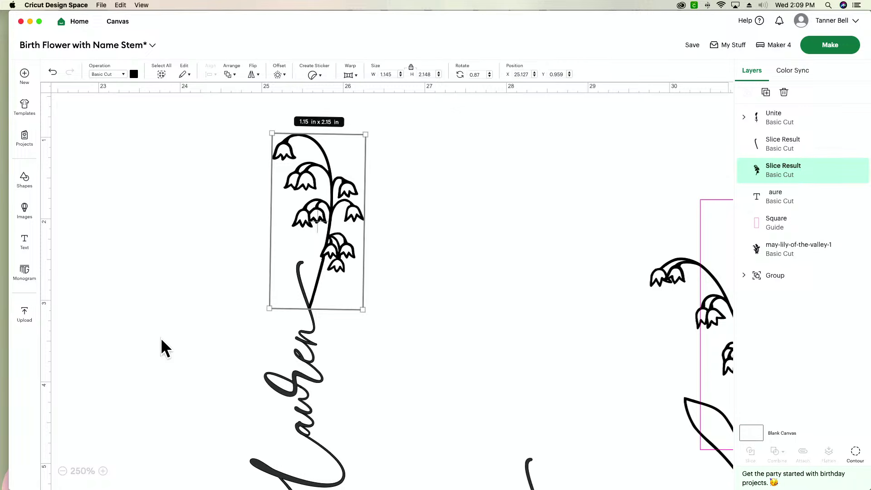
scroll(192, 330, "right", 1)
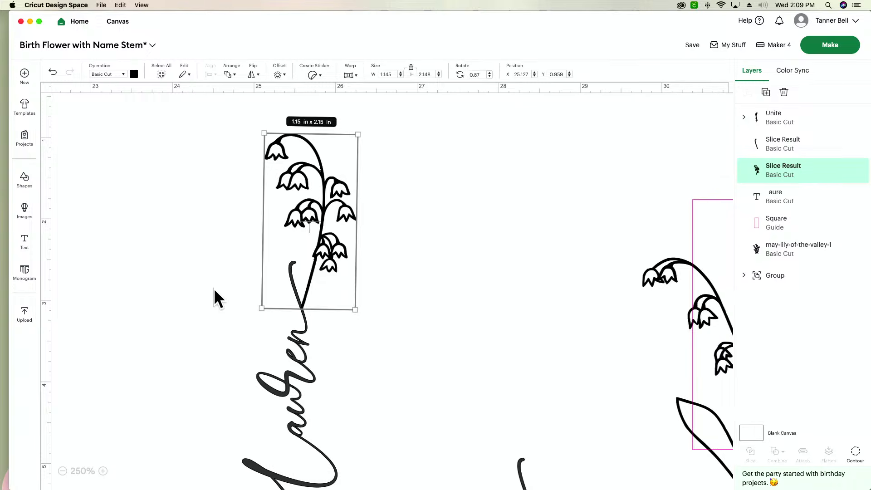
Move the guide square off the lily of the valley plant and shorten it to about 2.03 in high
left_click(429, 277)
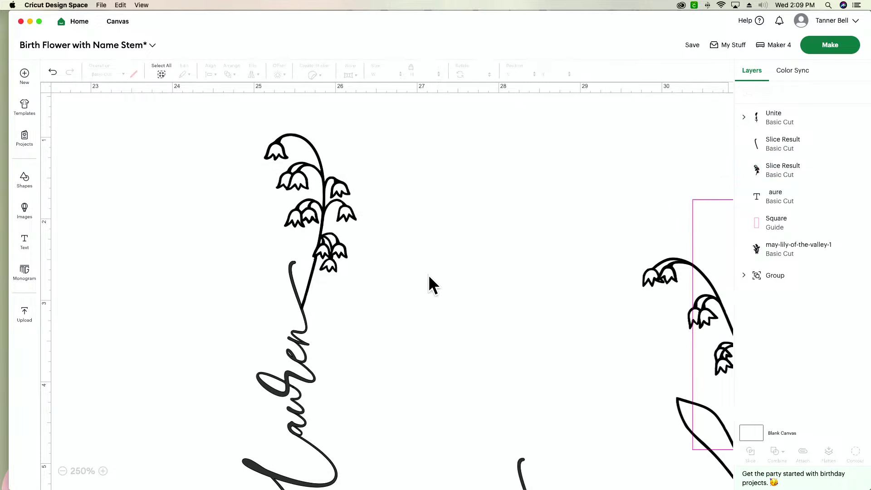
scroll(426, 277, "right", 5)
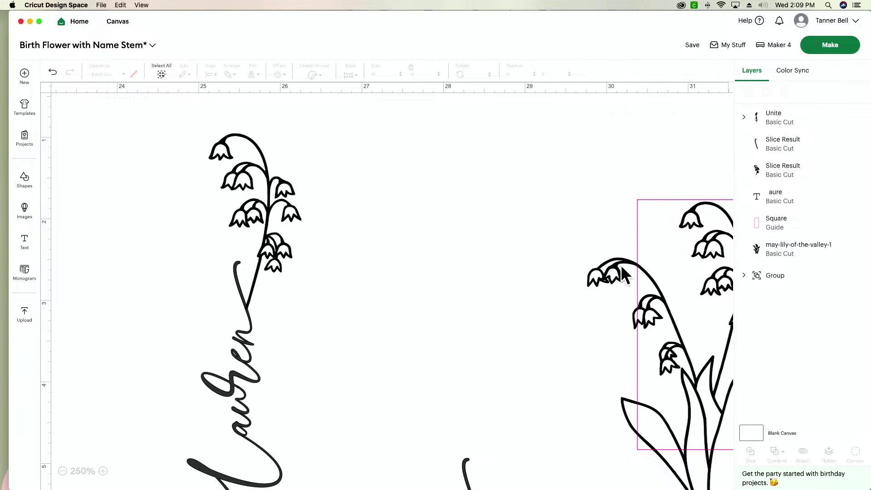
scroll(589, 295, "right", 5)
left_click_drag(550, 304, 457, 360)
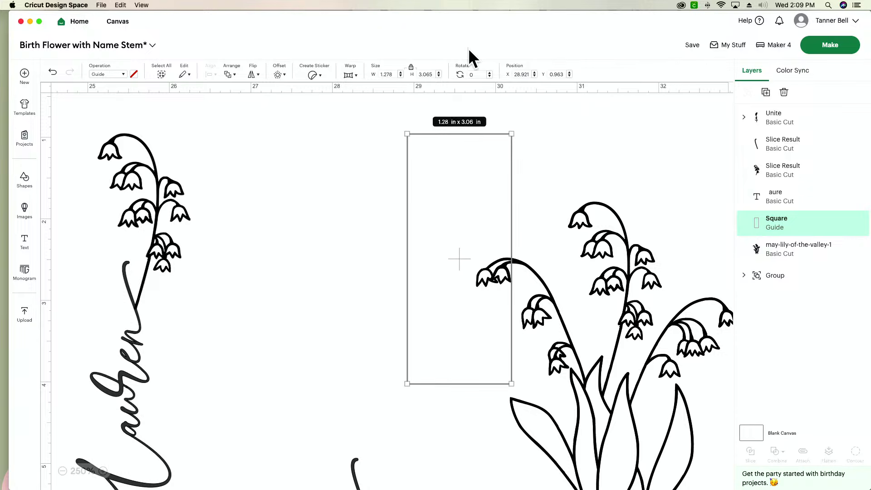
left_click_drag(450, 131, 450, 218)
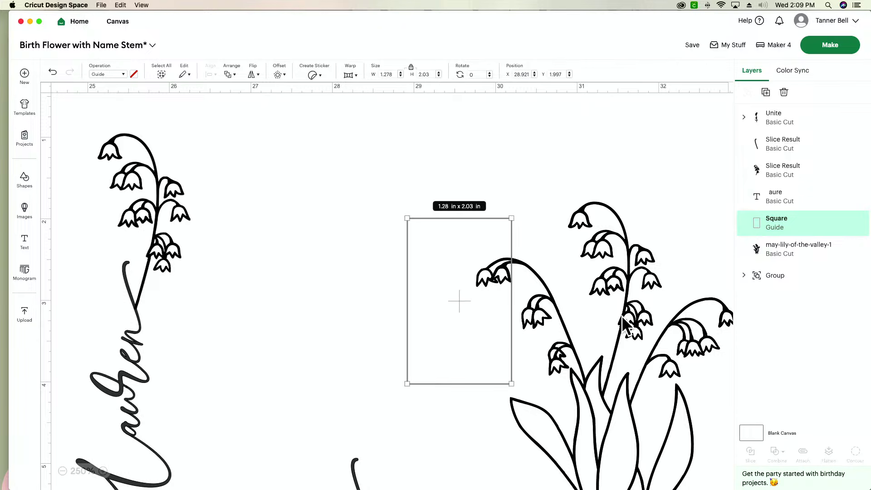
Duplicate the lily of the valley plant, set the copy aside, and move the original up beside the guide square
left_click(623, 321)
key("super+d")
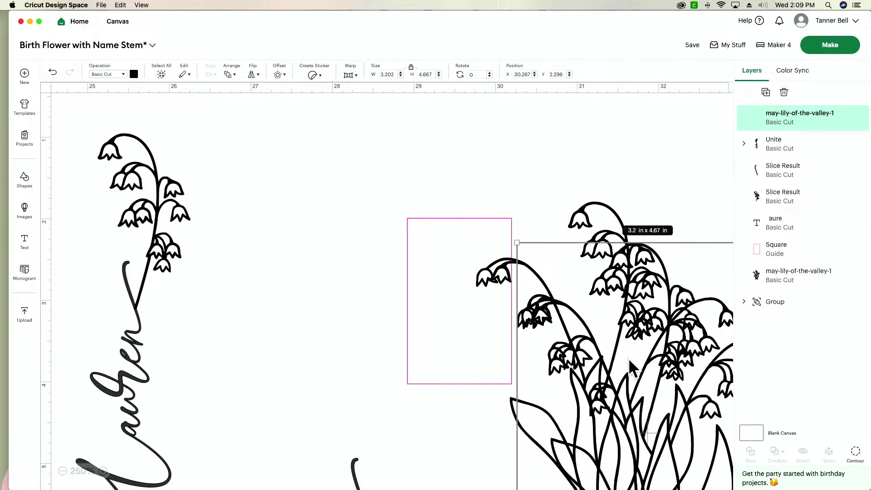
left_click_drag(628, 358, 851, 366)
left_click_drag(625, 368, 556, 325)
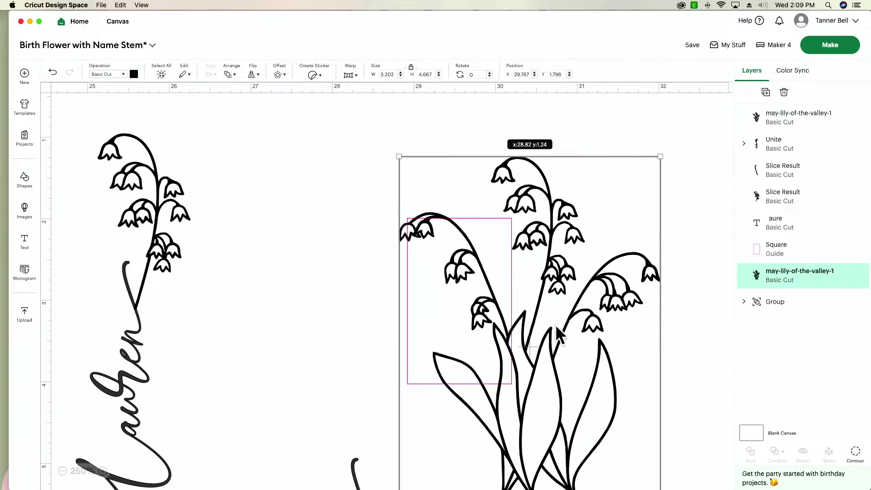
Move the guide square clear of the plant and reduce its height to about 1.07 in
left_click(316, 292)
left_click_drag(409, 285, 296, 252)
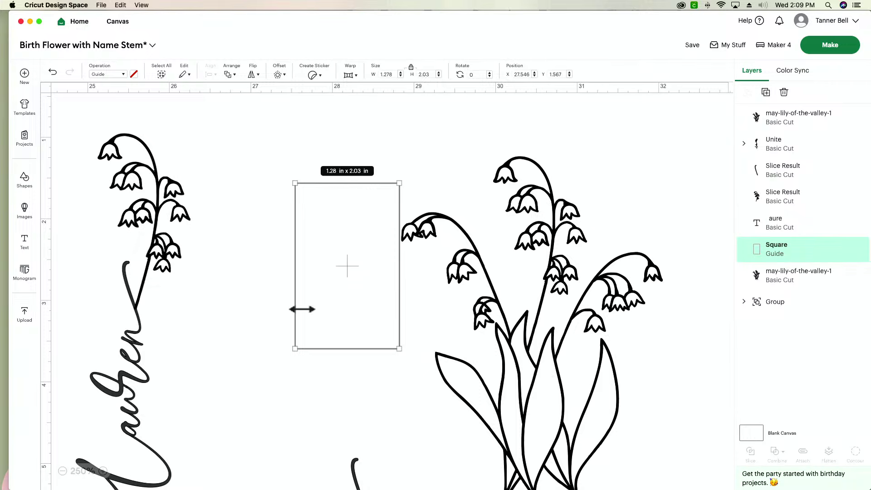
left_click_drag(349, 344, 346, 267)
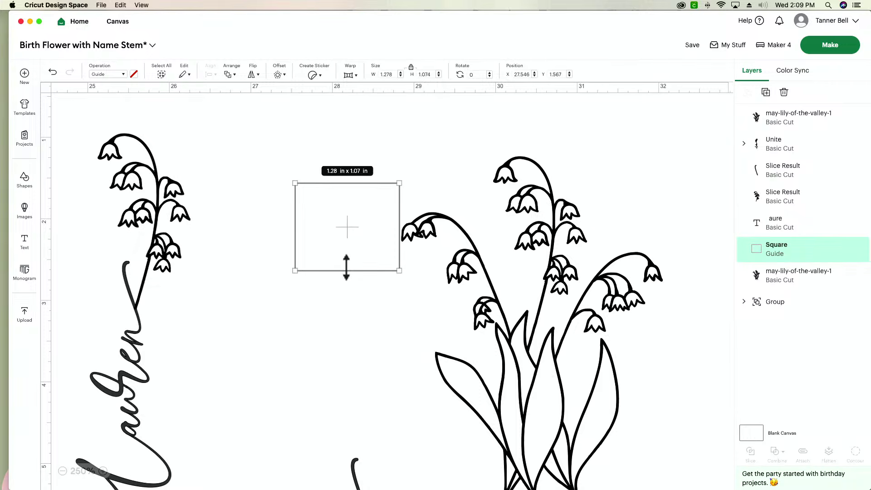
left_click(266, 314)
Position the guide square over the topmost bloom of the plant's left stem and tilt it slightly
left_click_drag(329, 204, 402, 181)
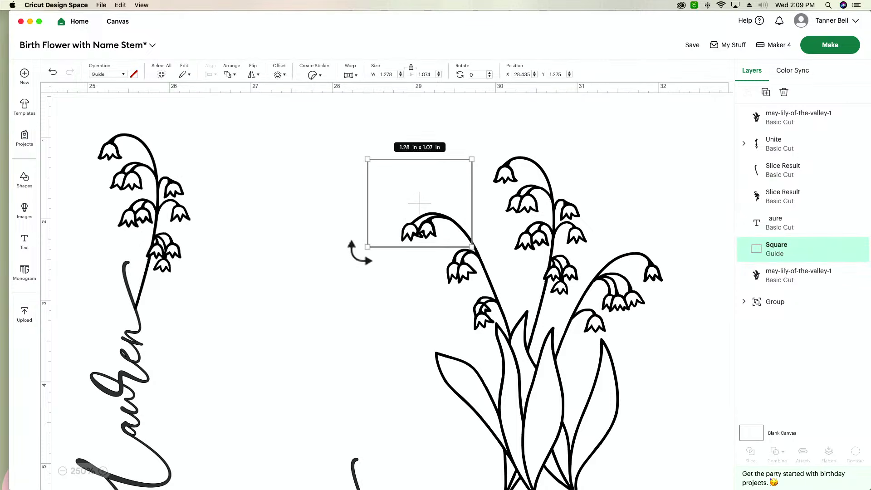
mouse_move(359, 249)
left_mouse_down()
mouse_move(407, 271)
mouse_move(350, 254)
left_mouse_up()
left_click_drag(431, 194, 429, 191)
left_click(388, 295)
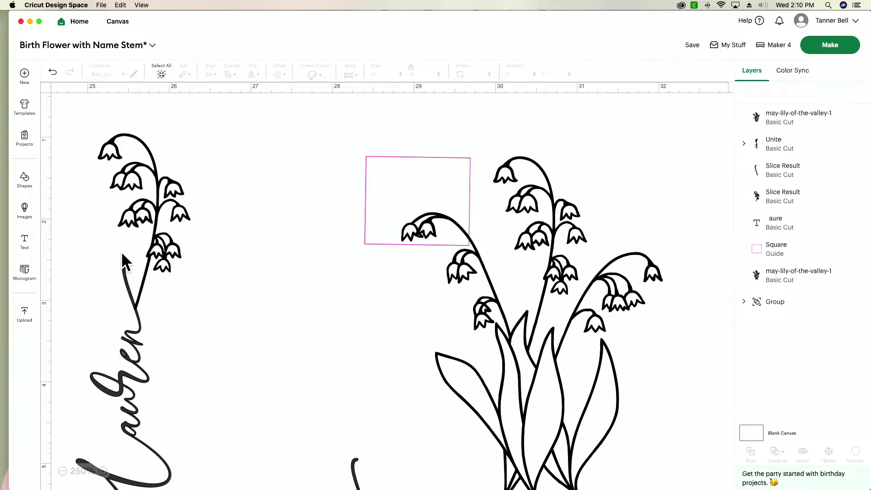
Slice the plant with the guide square and delete the two leftover guide pieces
left_click_drag(333, 183, 475, 271)
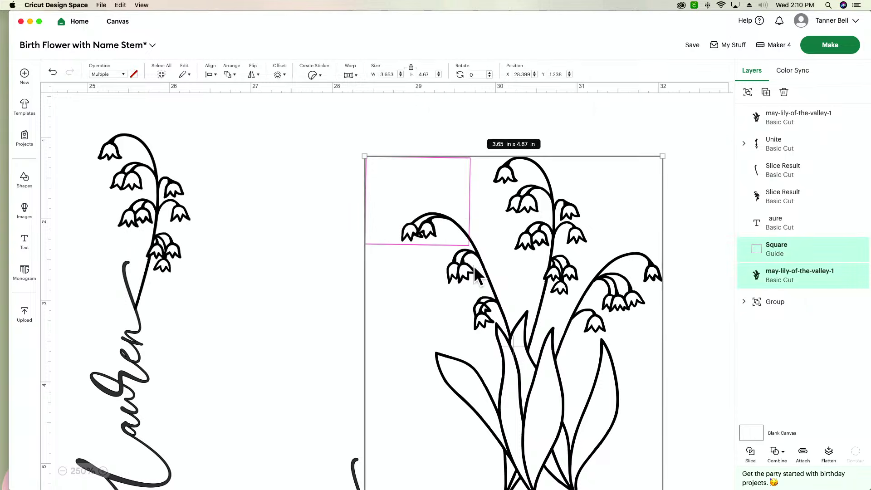
left_click(750, 453)
left_click(407, 177)
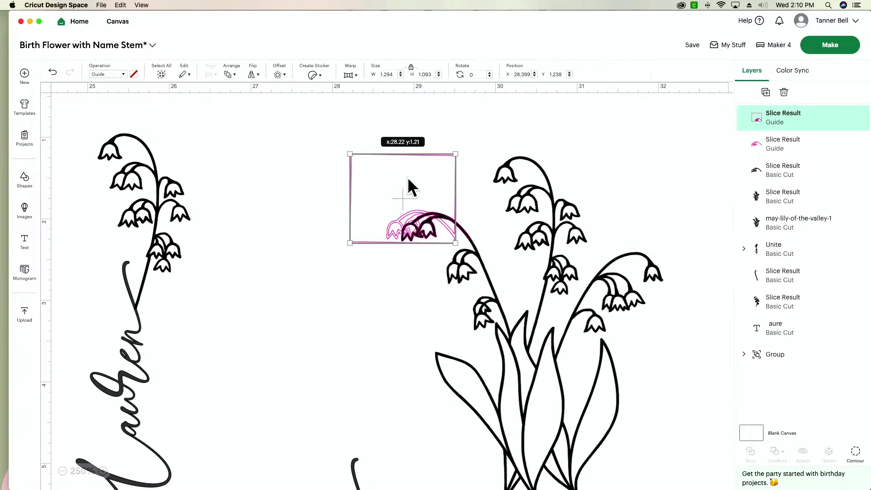
key("Delete")
left_click_drag(421, 226, 385, 180)
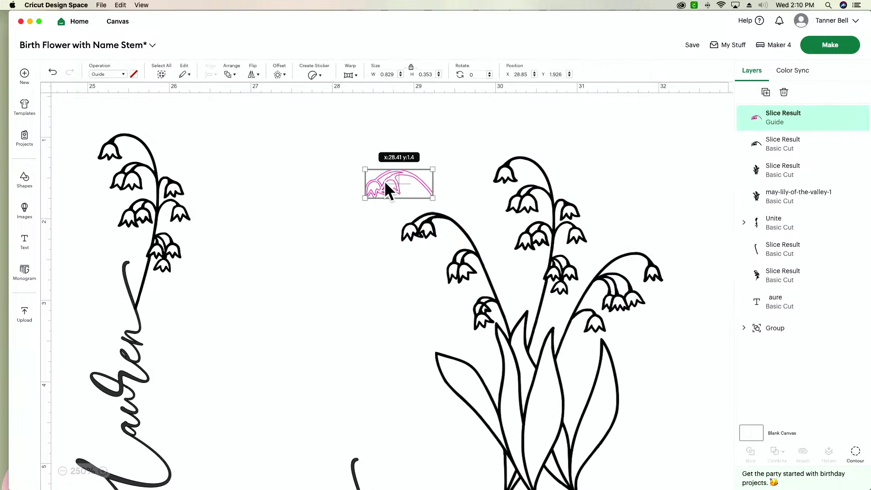
key("Delete")
Try to attach the sliced bloom to the end stroke of the name by moving and rotating it
left_click_drag(403, 218, 71, 247)
scroll(196, 309, "left", 3)
scroll(196, 304, "left", 3)
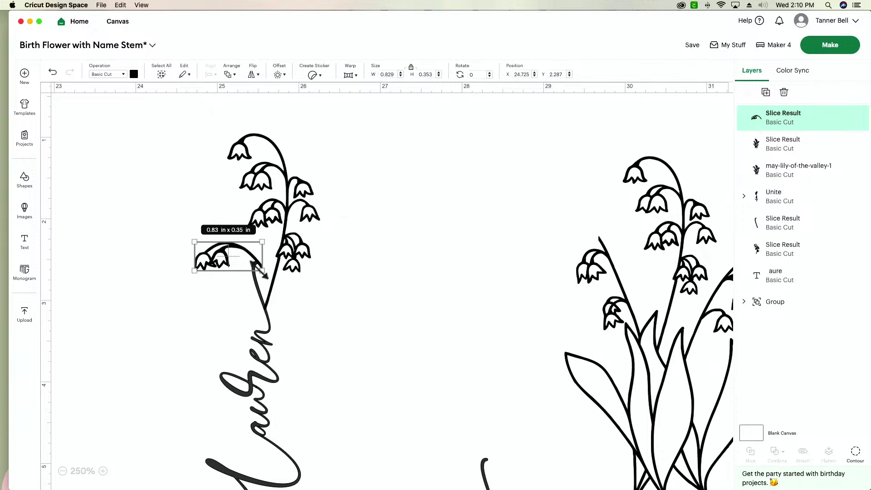
left_click_drag(262, 271, 252, 287)
left_click(188, 307)
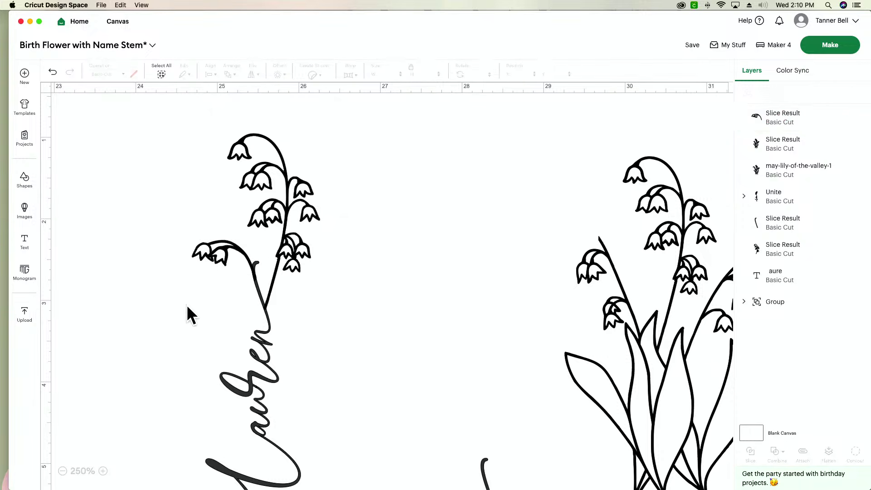
Try a lower, straightened placement of the sliced bloom across the name's end stroke
scroll(186, 301, "left", 3)
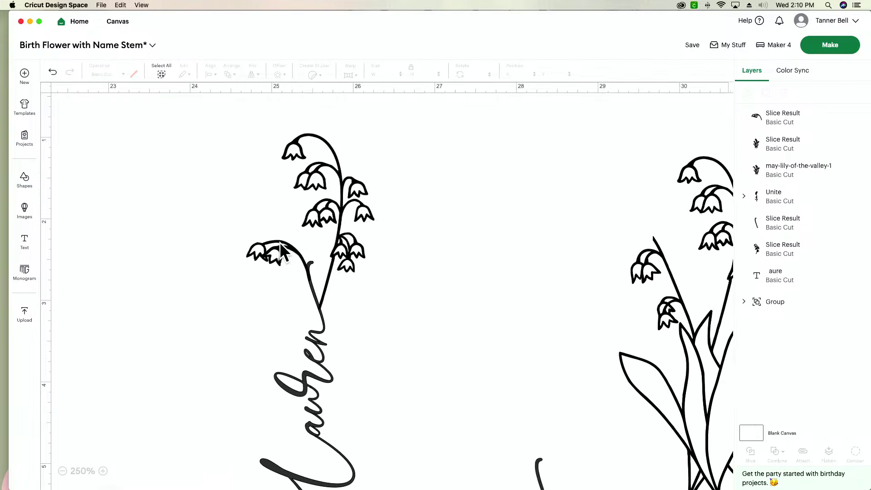
left_click_drag(279, 241, 327, 277)
left_click(254, 316)
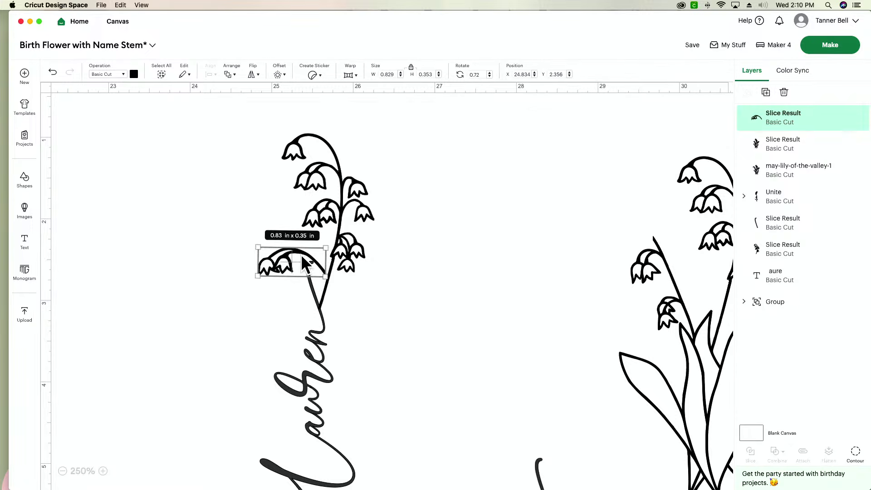
Try squashing the sliced bloom to about 0.2 in high, undo it, and try a lower position on the stroke
left_click_drag(299, 248, 299, 260)
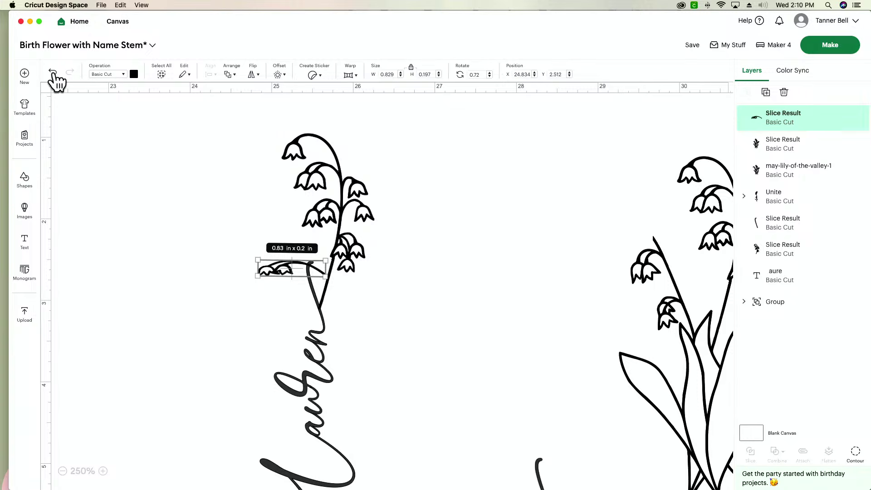
left_click(54, 74)
left_click(286, 256)
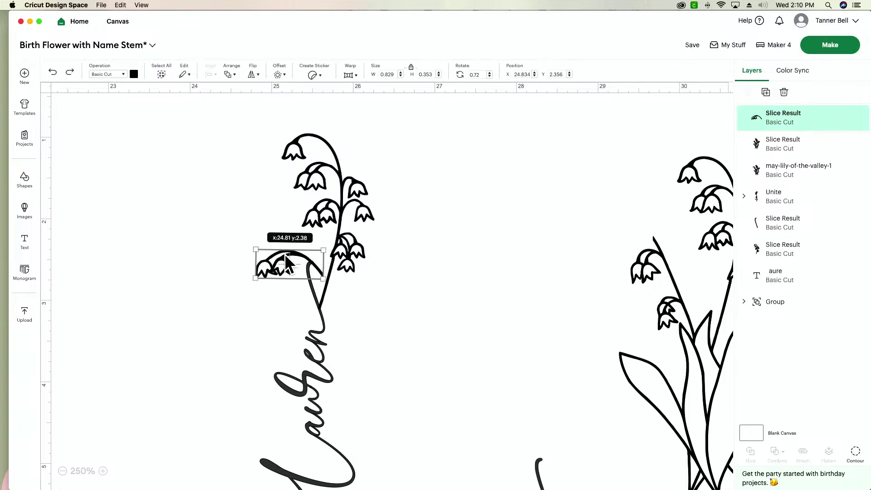
left_click_drag(286, 255, 297, 260)
left_click(432, 283)
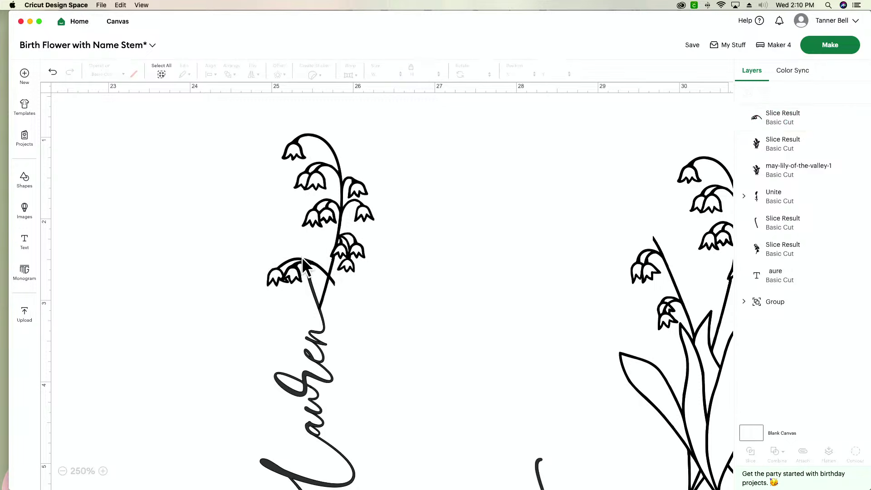
Move the sliced bloom off the name to the empty canvas area between the name and the plant
left_click_drag(311, 263, 535, 177)
scroll(518, 222, "right", 3)
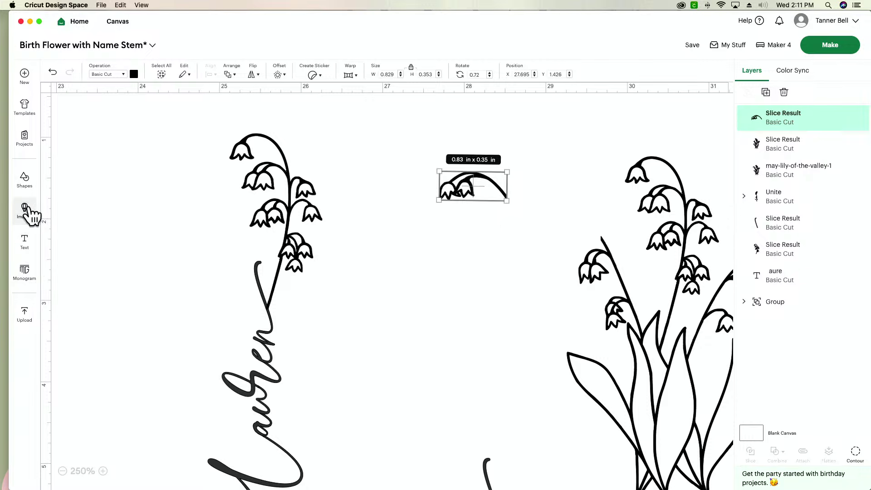
Add a new square shape and set its operation to Guide
left_click(26, 184)
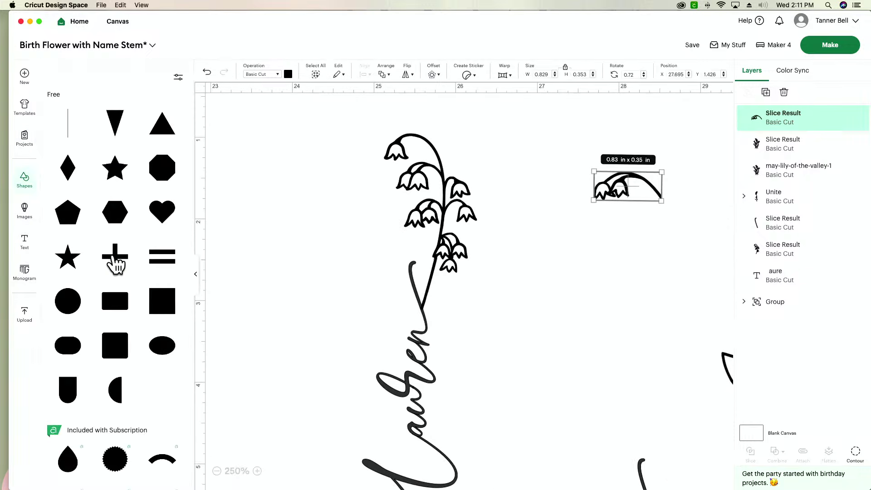
left_click(159, 316)
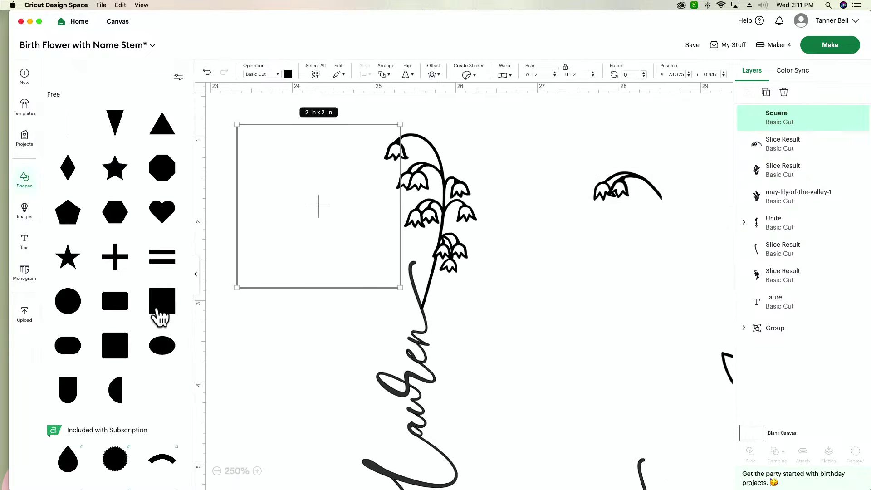
left_click(270, 75)
left_click(290, 304)
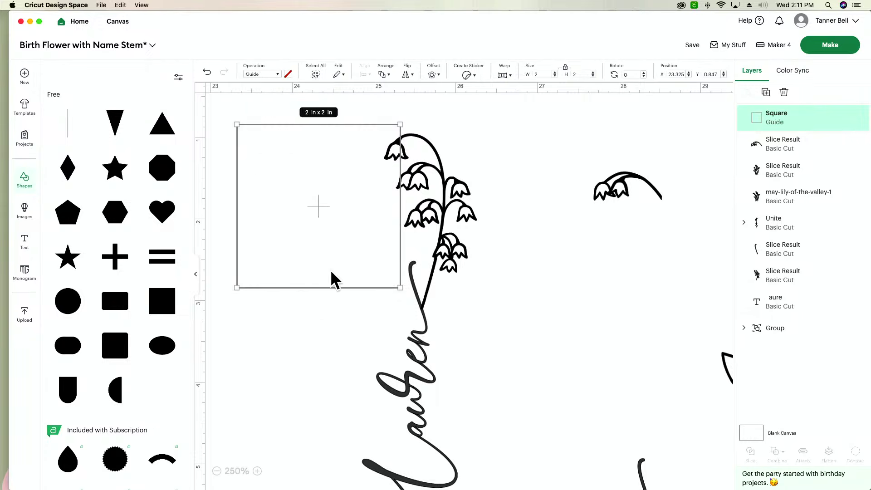
Resize the new guide square to about 0.84 x 0.84 in and move it over the left stem's upper remaining bloom cluster
left_click_drag(334, 278, 569, 314)
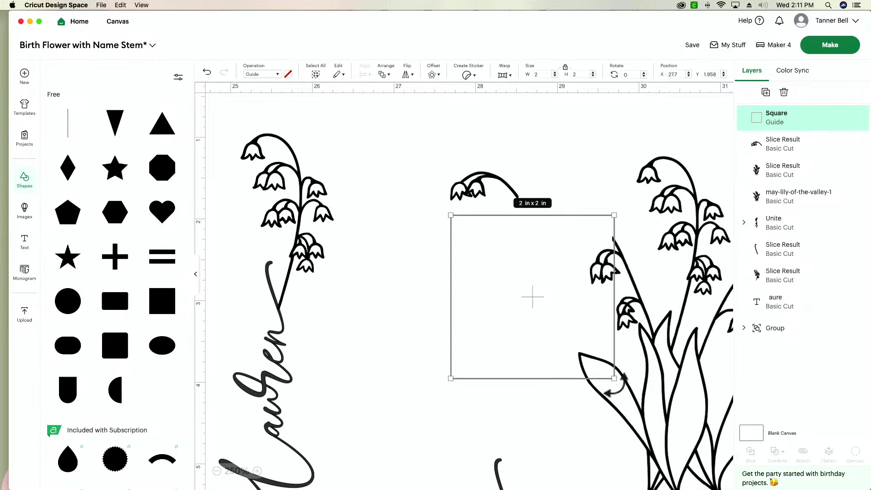
left_click_drag(609, 375, 519, 284)
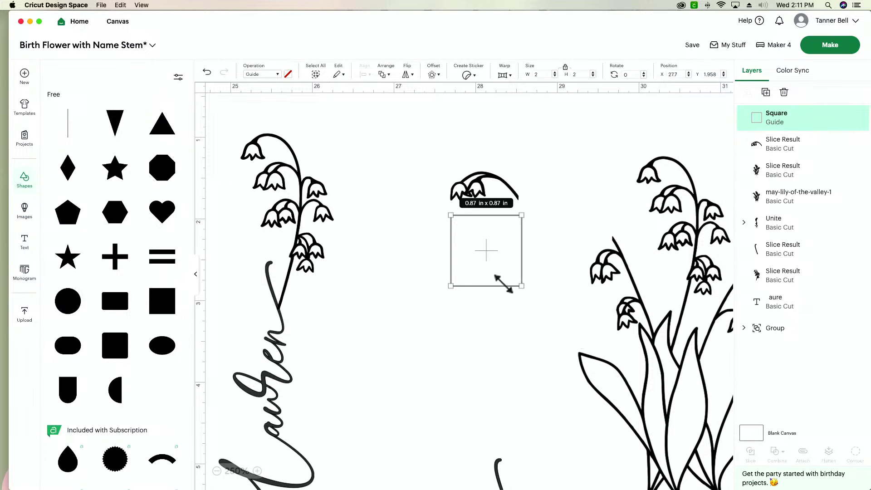
left_click_drag(482, 253, 576, 278)
scroll(537, 339, "right", 5)
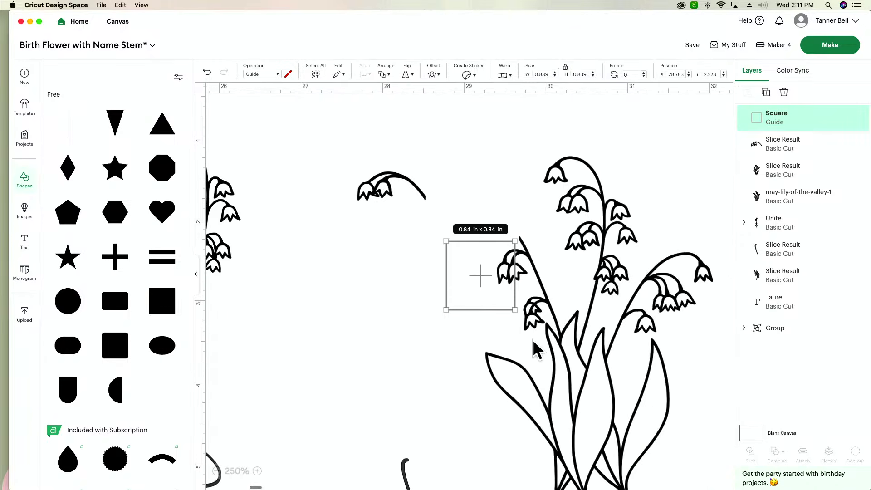
Rotate the guide square to about 337.47° and position it around the bloom cluster with its edge along the stem
left_click(257, 470)
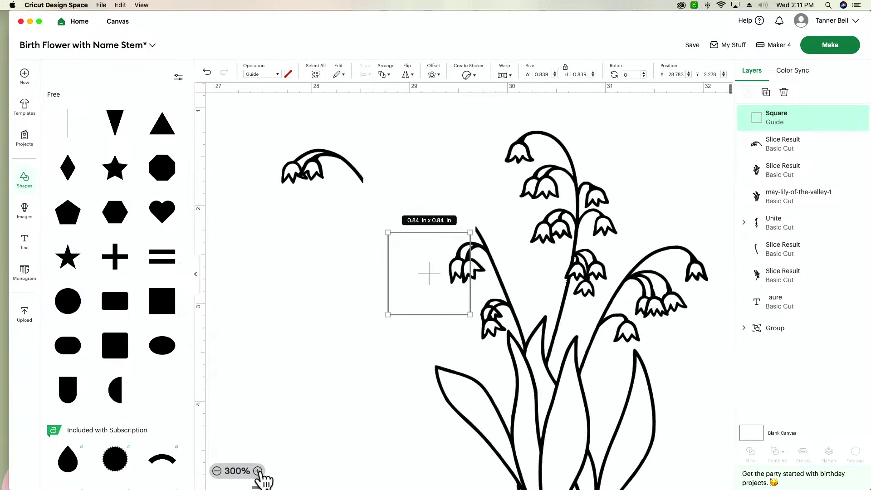
left_click(258, 471)
left_click_drag(433, 301, 446, 286)
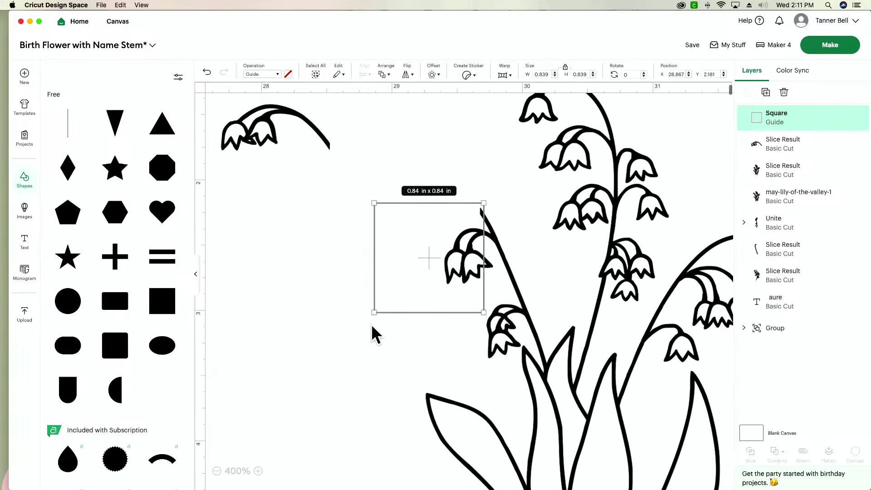
left_click_drag(364, 316, 391, 324)
mouse_move(439, 283)
left_mouse_down()
mouse_move(431, 282)
mouse_move(444, 279)
mouse_move(439, 270)
left_mouse_up()
scroll(404, 273, "up", 1)
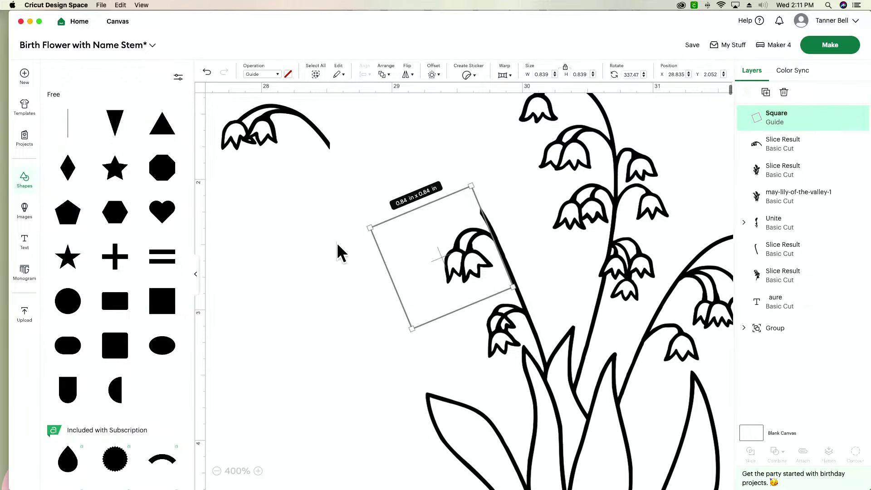
Nudge the tilted guide square slightly to refine its alignment with the stem beside the bloom cluster
left_click(336, 258)
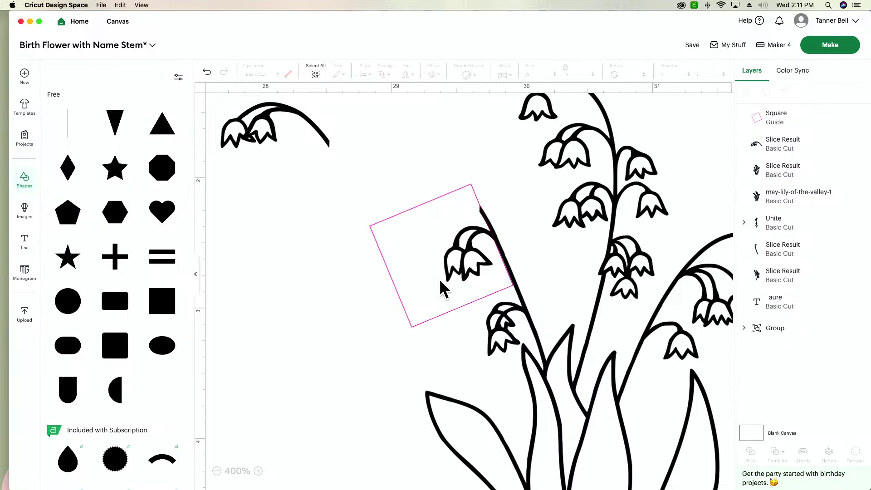
left_click(258, 471)
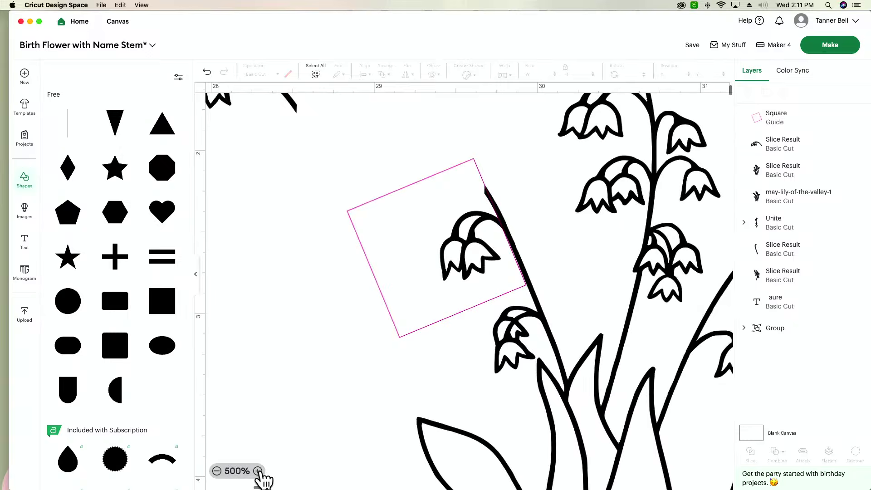
left_click(258, 470)
left_click_drag(380, 276, 382, 276)
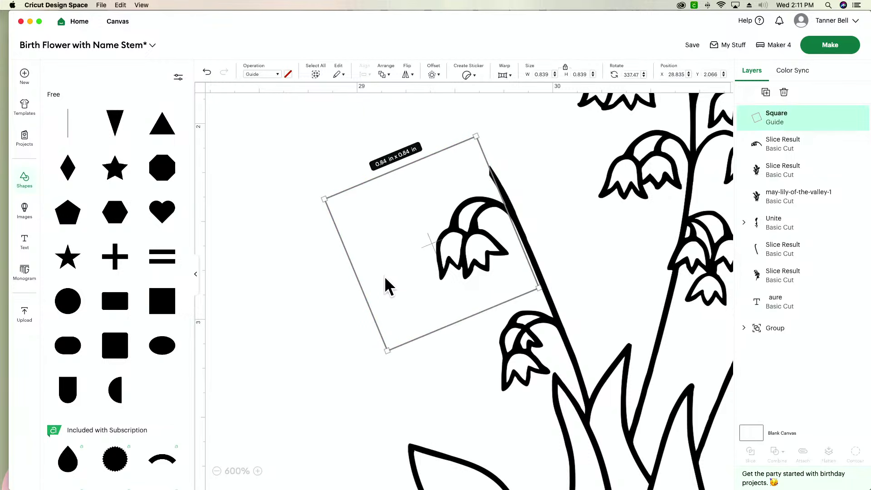
left_click(532, 178)
left_click_drag(348, 125, 529, 233)
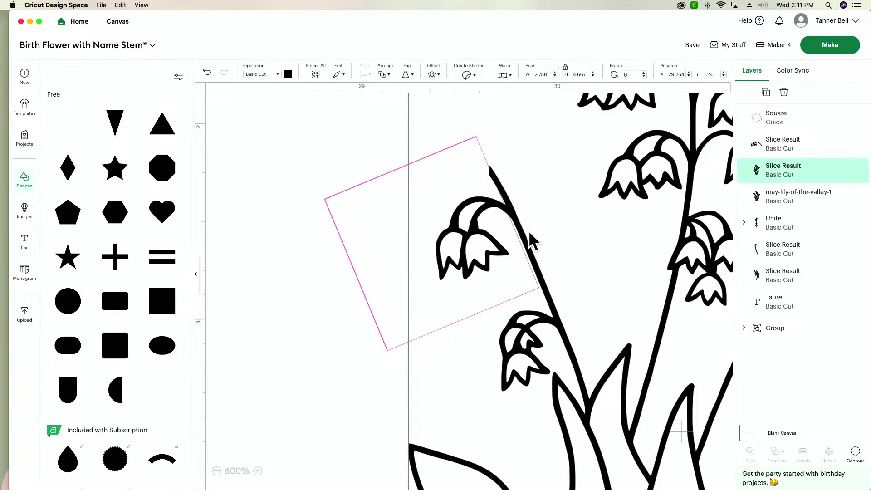
left_click(320, 301)
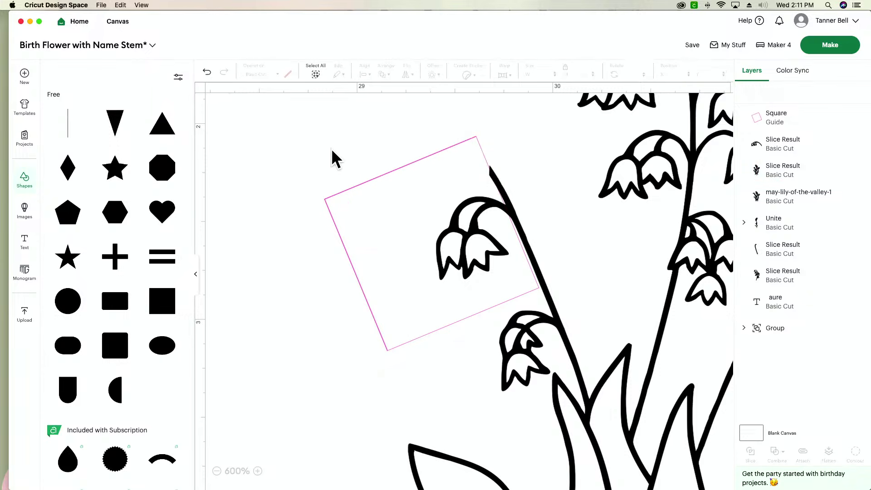
Slice the bloom cluster from the flower image with the tilted guide square and delete both leftover guide pieces
left_click_drag(332, 151, 546, 324)
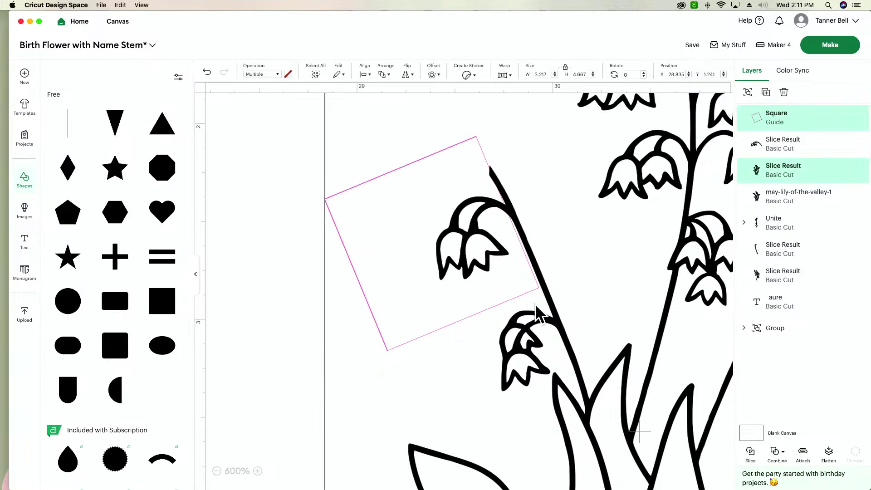
left_click(751, 453)
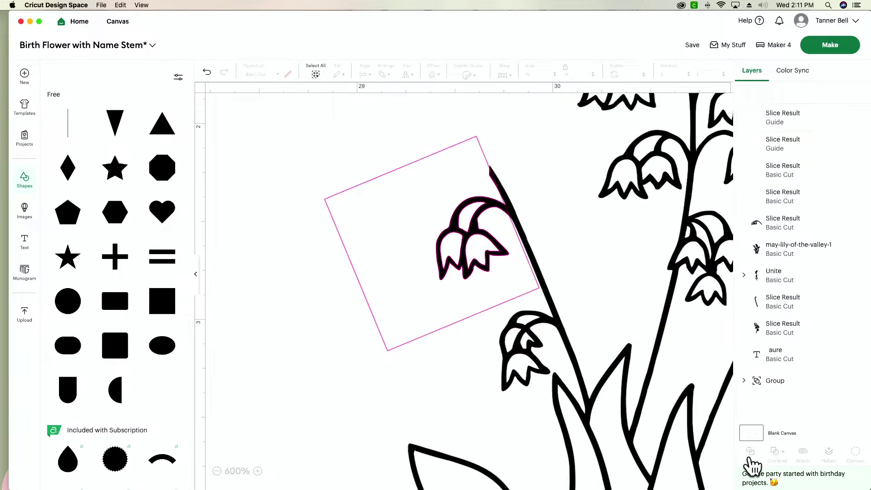
left_click(402, 339)
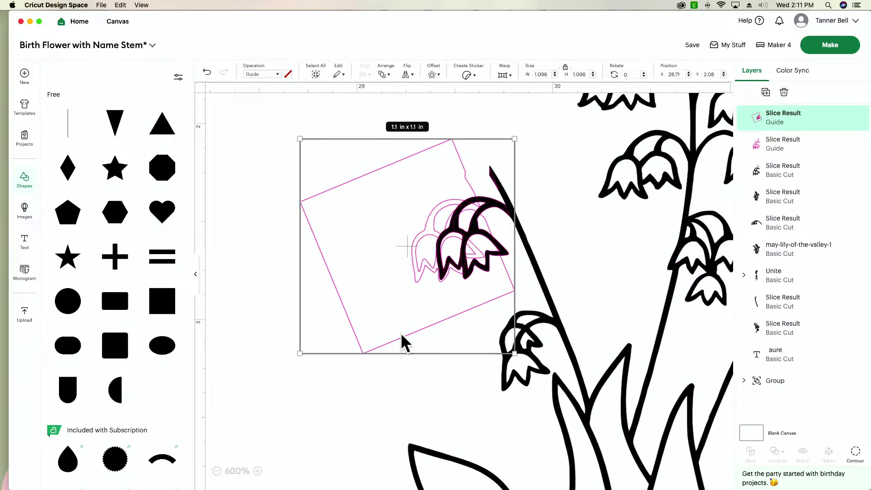
key("Delete")
left_click_drag(450, 242, 375, 279)
key("Delete")
Move the sliced bloom cluster away from the flower image and hide the contour of its stray stem sliver
left_click_drag(454, 263, 345, 279)
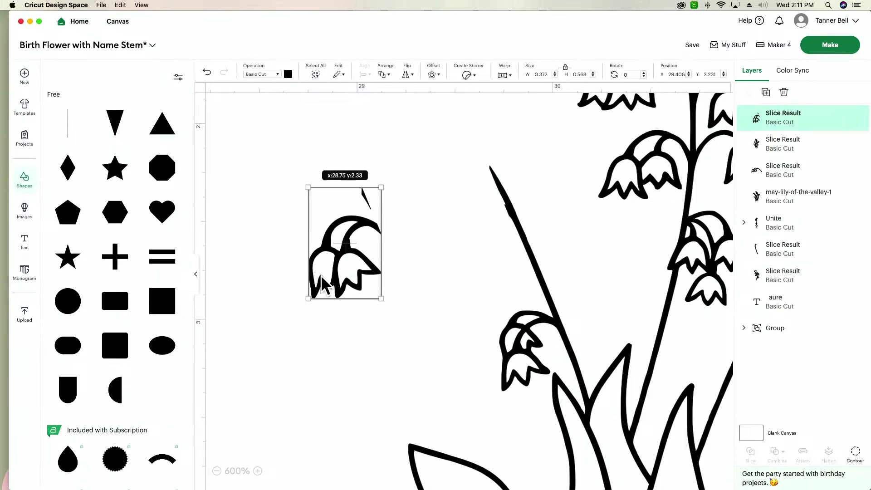
left_click(855, 452)
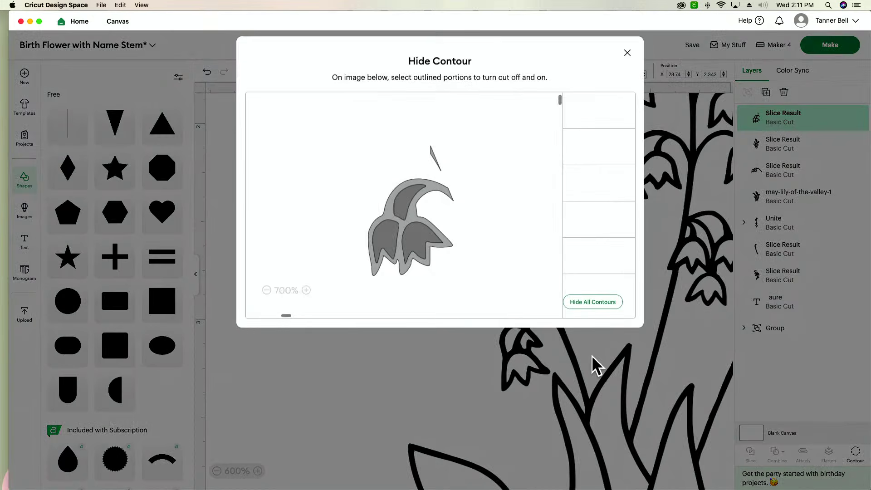
left_click(435, 167)
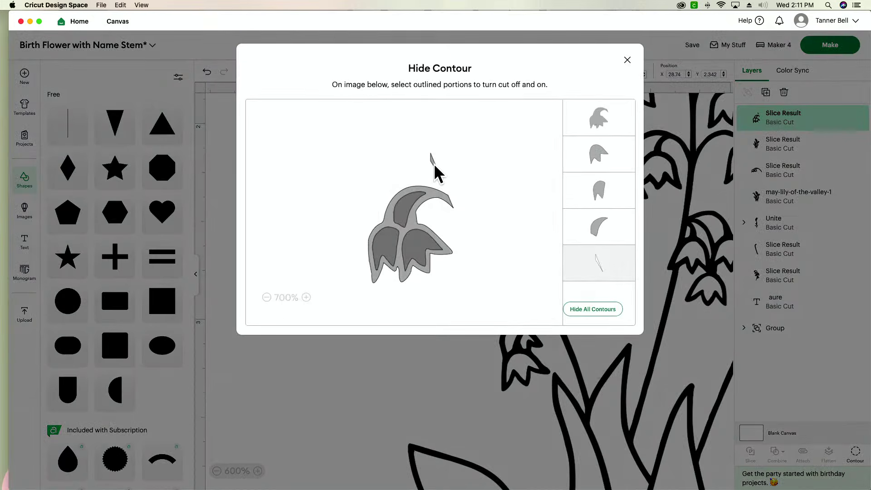
left_click(627, 61)
left_click(372, 386)
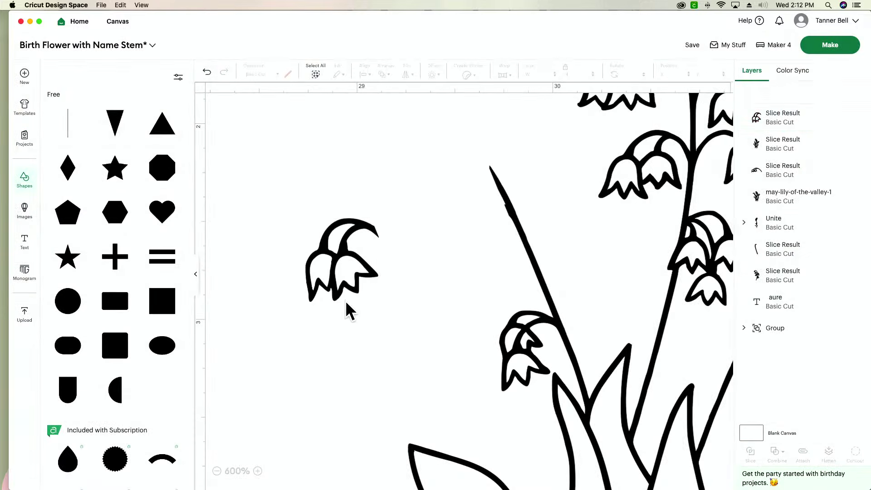
Move the bloom cluster to about X 25.087, Y 2.639, touching the left side of the name's final upstroke
left_click_drag(348, 267, 287, 283)
left_click(217, 470)
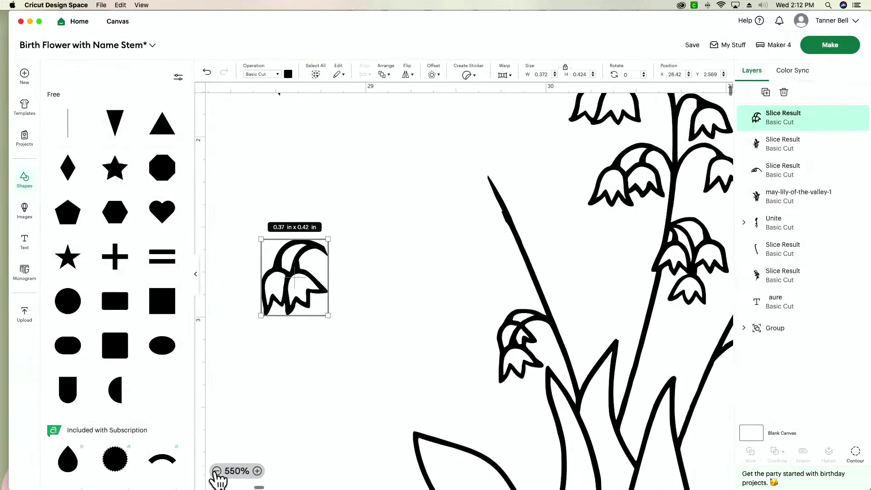
left_click(217, 471)
left_click(217, 471)
left_click_drag(369, 281, 286, 268)
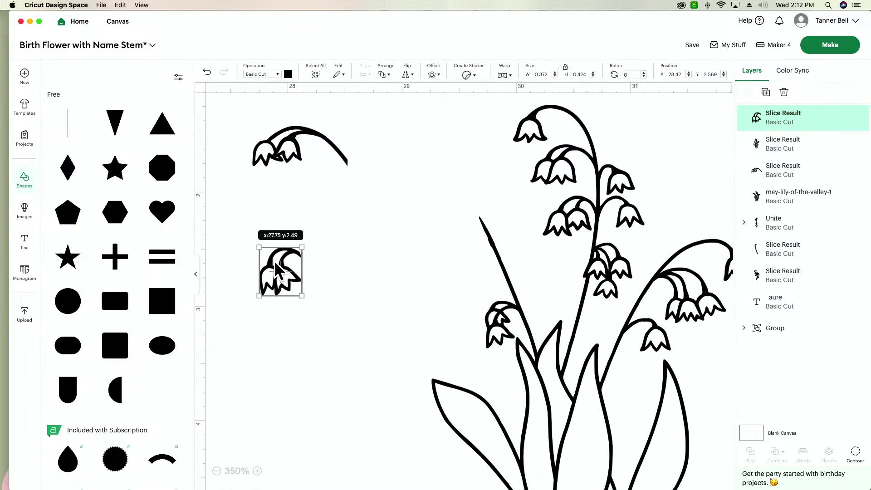
scroll(276, 259, "left", 10)
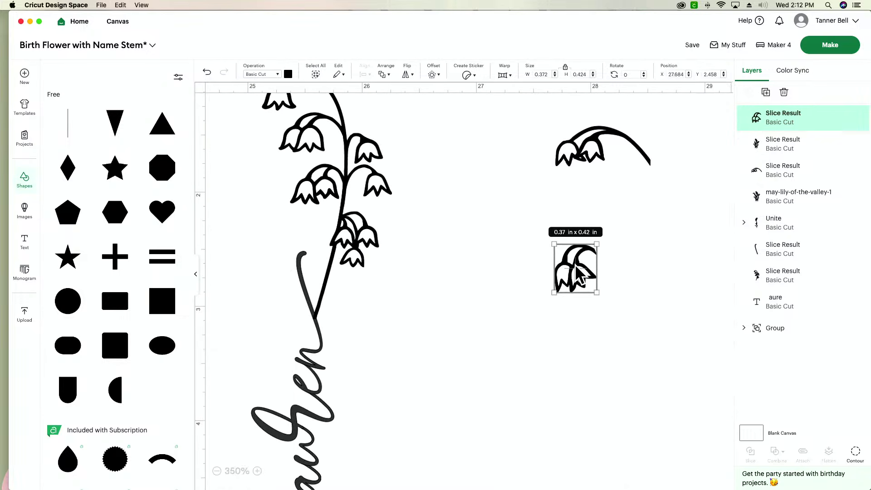
left_click_drag(575, 267, 272, 285)
left_click(431, 283)
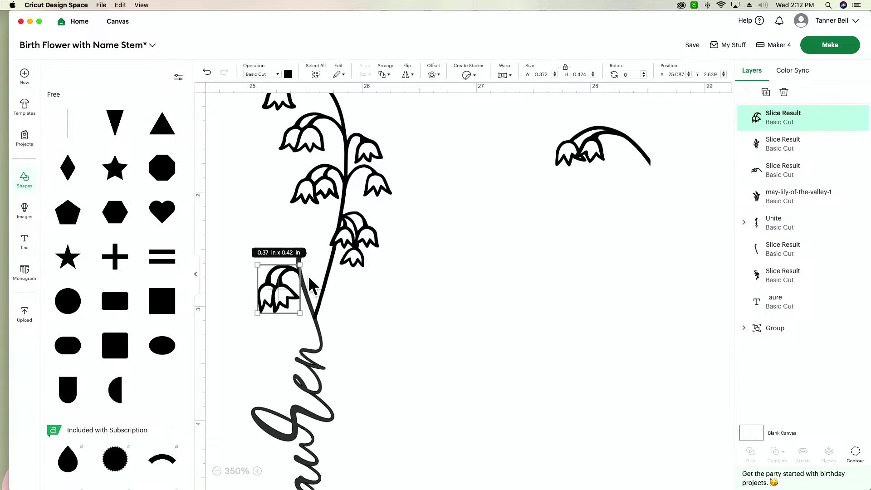
left_click(489, 274)
Nudge the main flower stem up to about X 25.11, Y 0.89 so its base meets the name's final upstroke
scroll(488, 274, "down", 2)
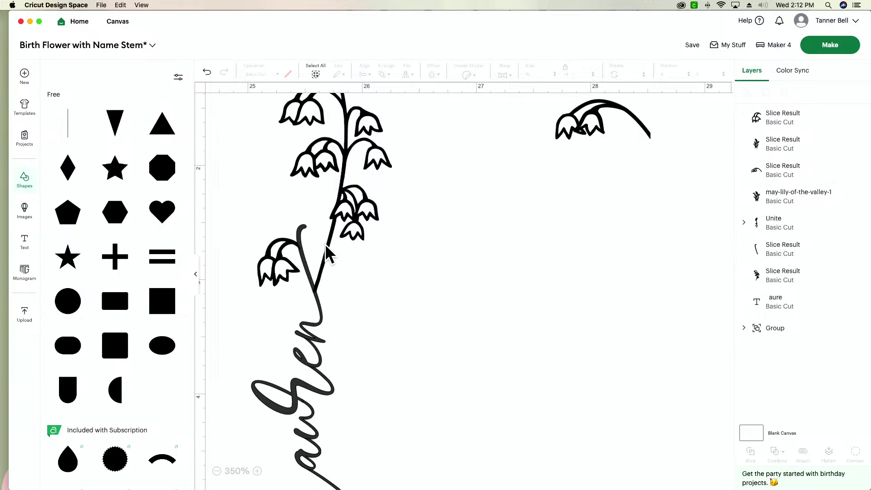
left_click_drag(326, 246, 323, 235)
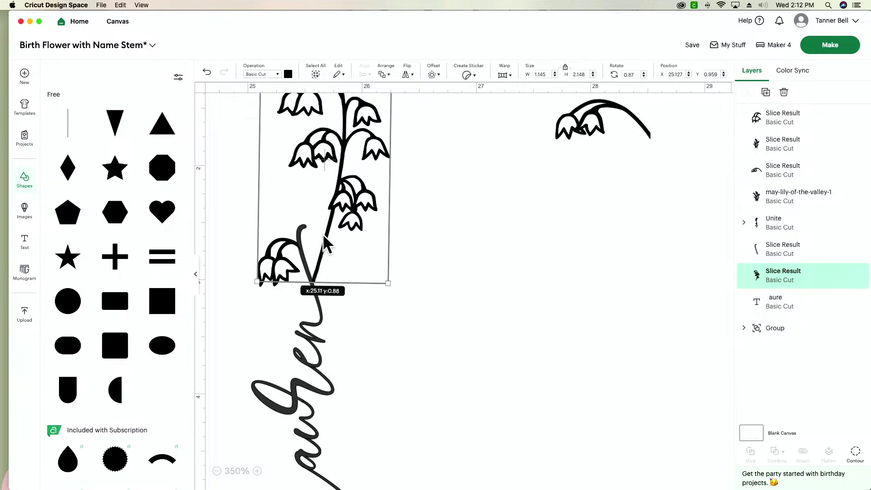
left_click(427, 268)
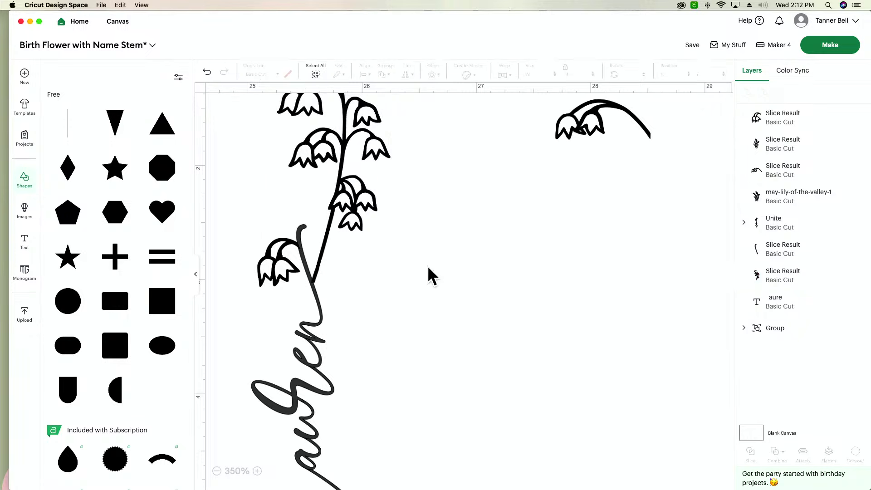
left_click(314, 209)
left_click(443, 208)
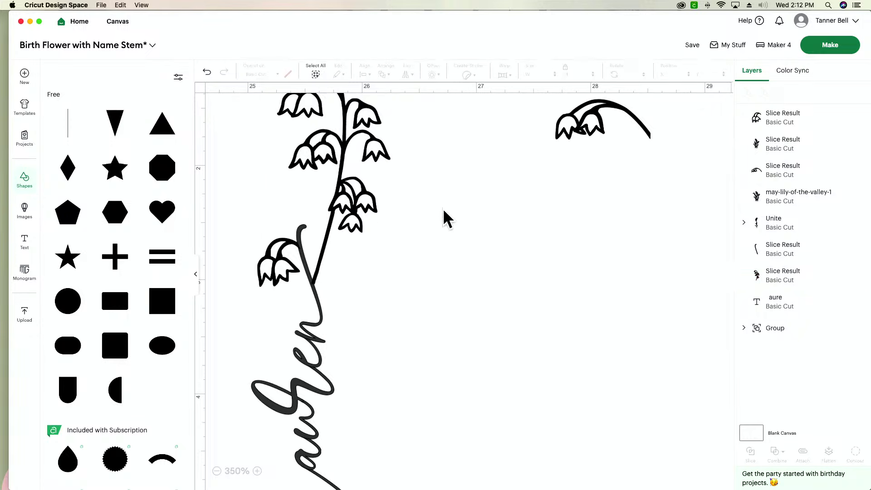
Shift the main flower stem slightly left to about X 25.099 to align its base within the name's upstroke
left_click(257, 471)
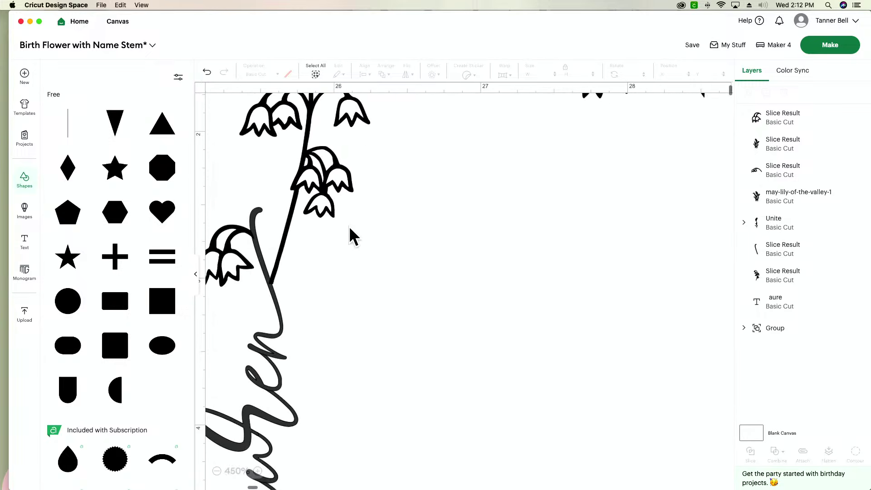
scroll(350, 227, "left", 2)
left_click(352, 243)
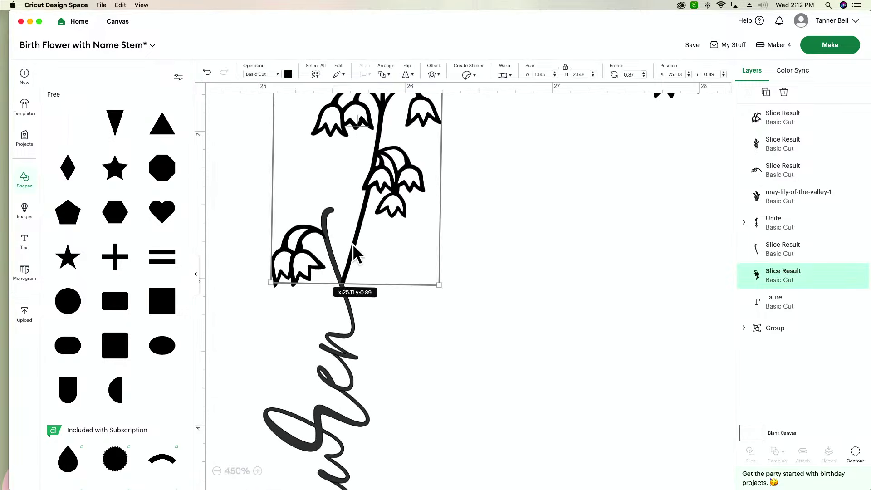
left_click(509, 259)
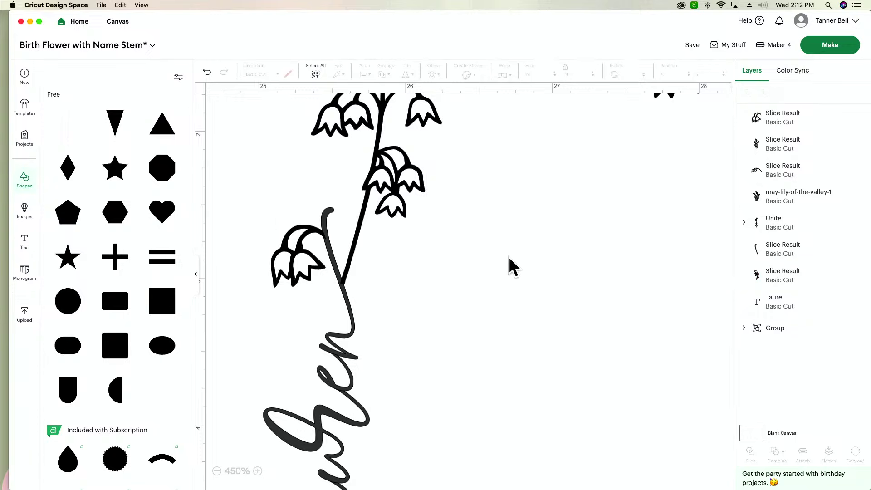
left_click(347, 263)
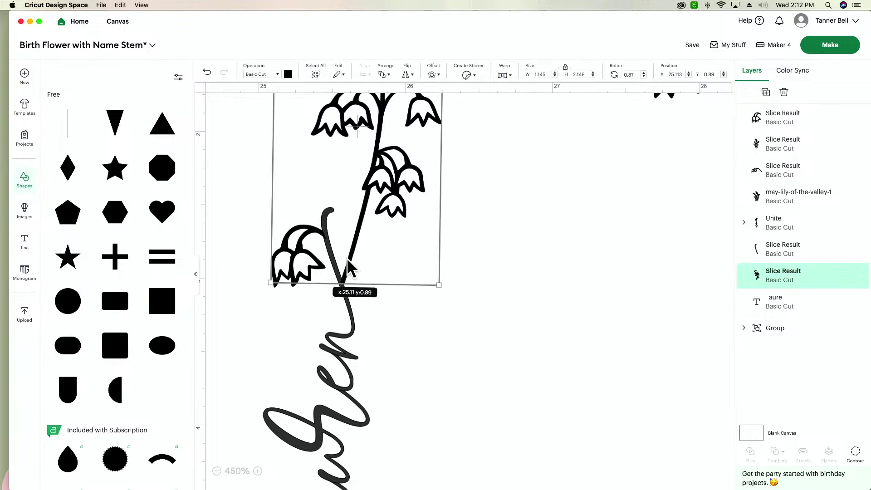
left_click_drag(347, 258, 345, 258)
left_click(496, 256)
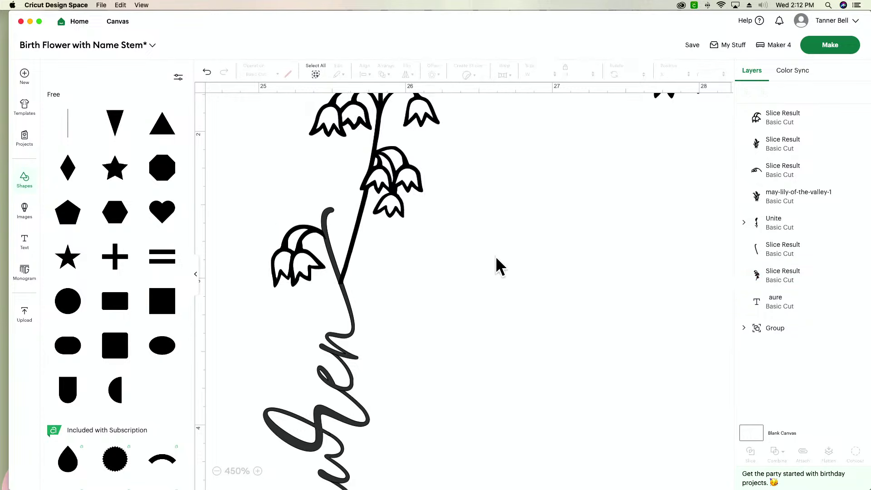
Recolor the main flower stem pink to distinguish it from the name where they join
left_click(350, 378)
left_click(455, 155)
left_click(371, 168)
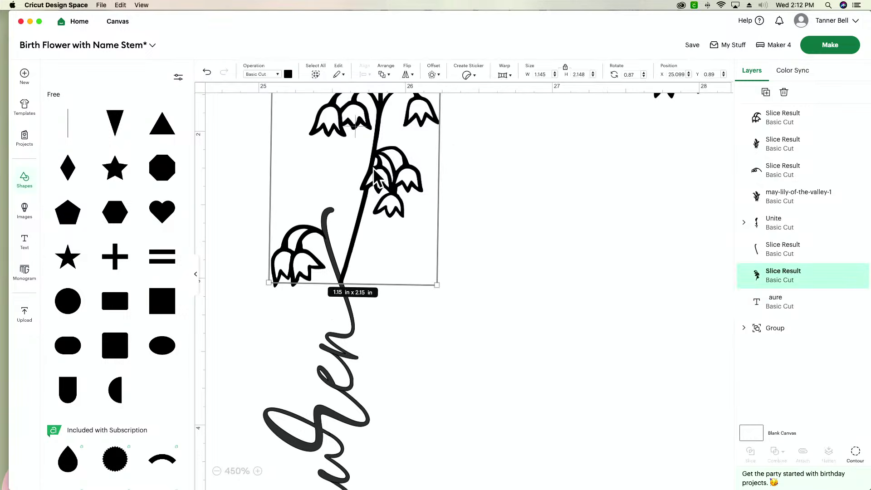
left_click(288, 74)
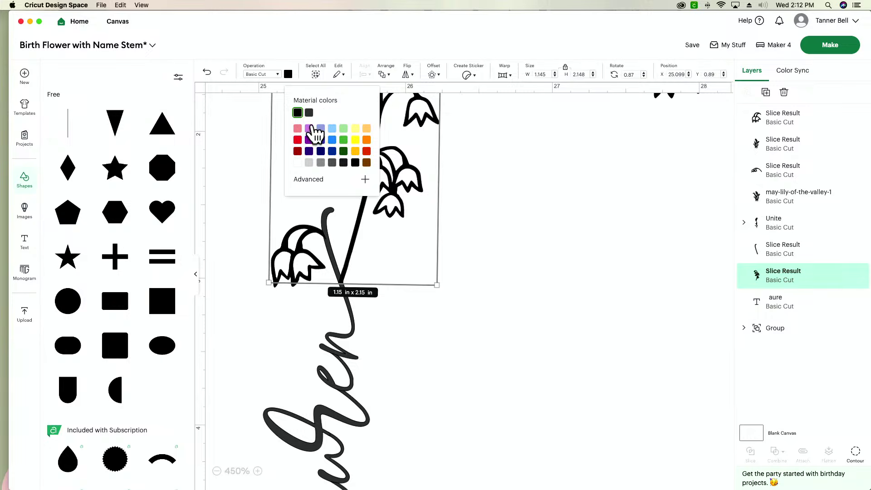
left_click(298, 129)
left_click(532, 235)
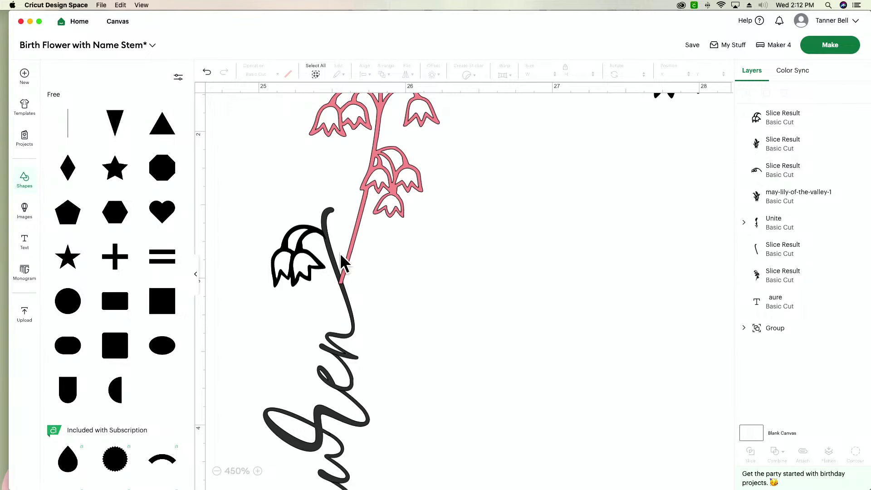
Change the main flower stem's material color back to black
left_click(217, 471)
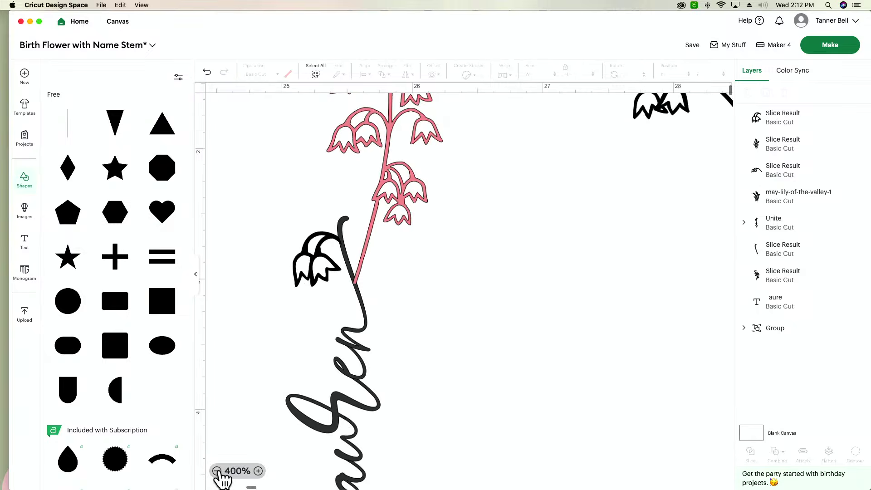
left_click(217, 470)
left_click(429, 140)
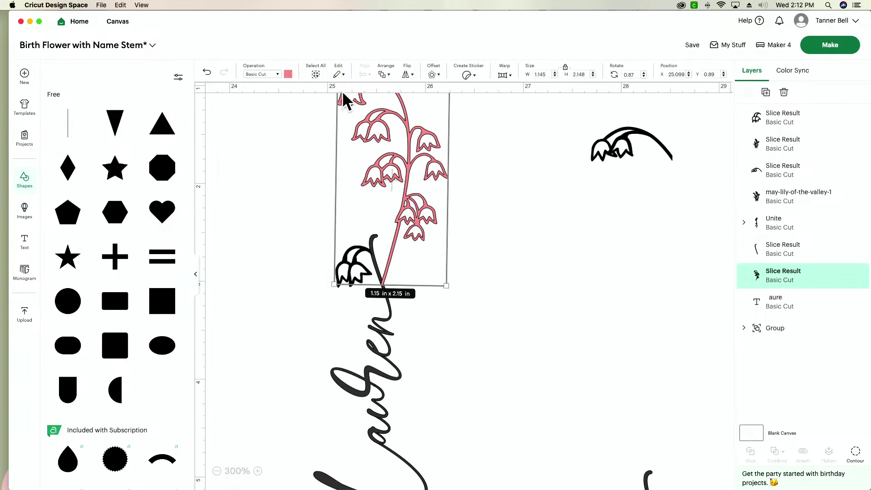
left_click(287, 75)
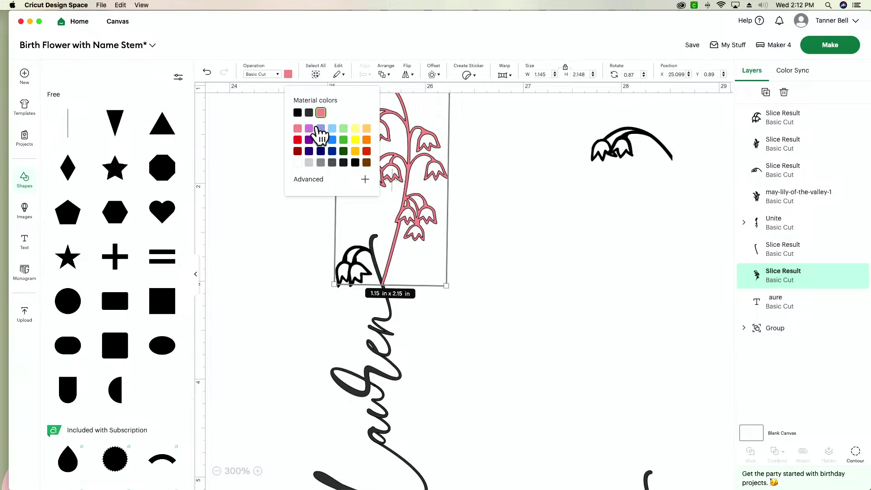
left_click(297, 113)
left_click(475, 338)
Set the name text's material color to black to match the flower pieces
left_click(390, 370)
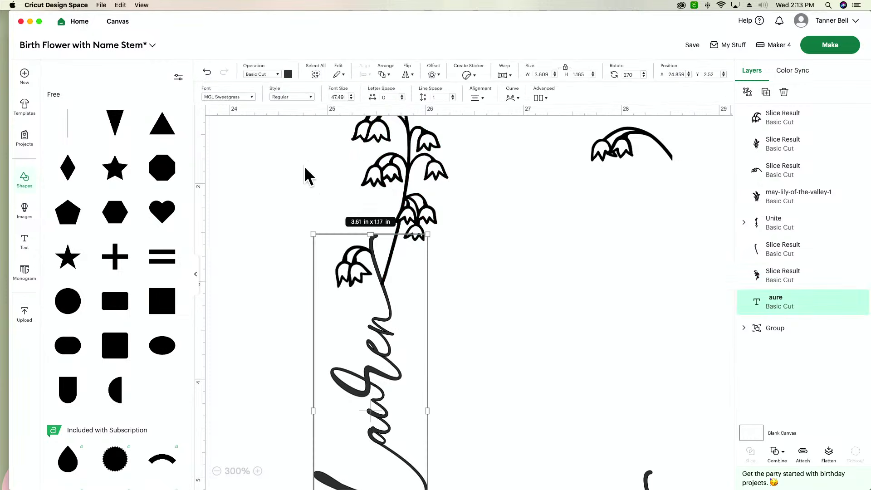
left_click(288, 75)
left_click(298, 113)
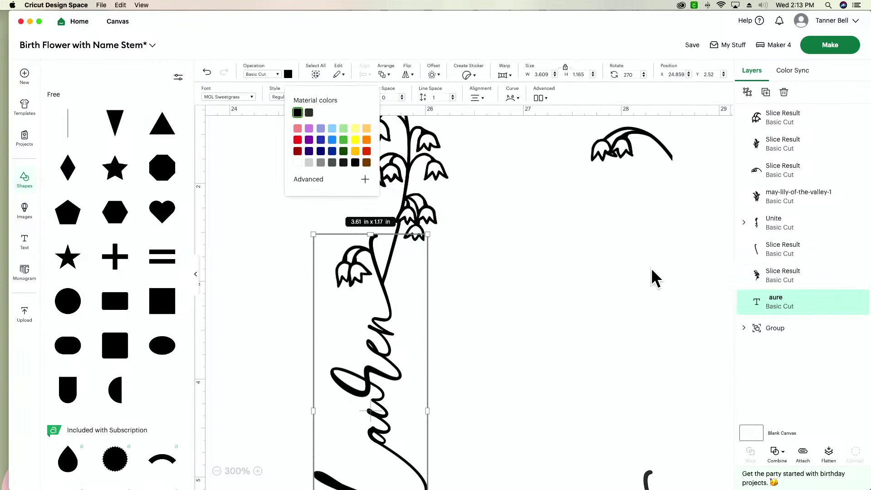
left_click(534, 289)
Select the bloom cluster, main flower stem and name text together and combine them with Unite
scroll(433, 370, "left", 3)
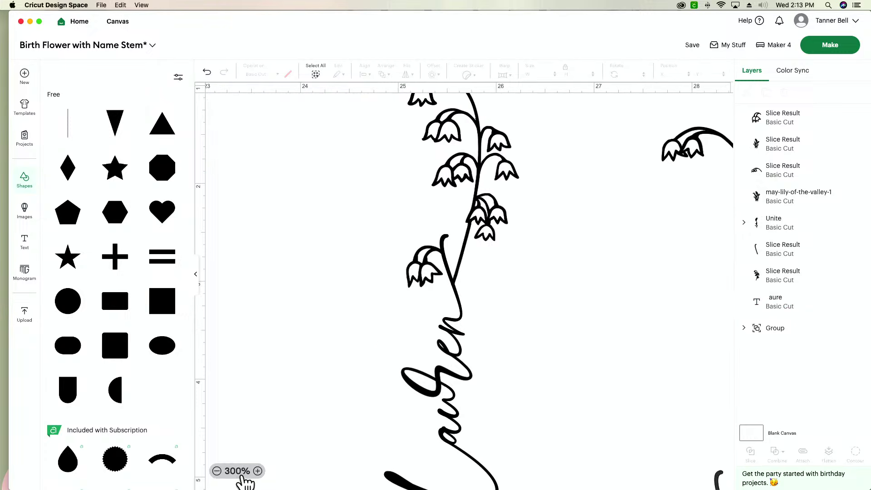
left_click(217, 471)
left_click(216, 470)
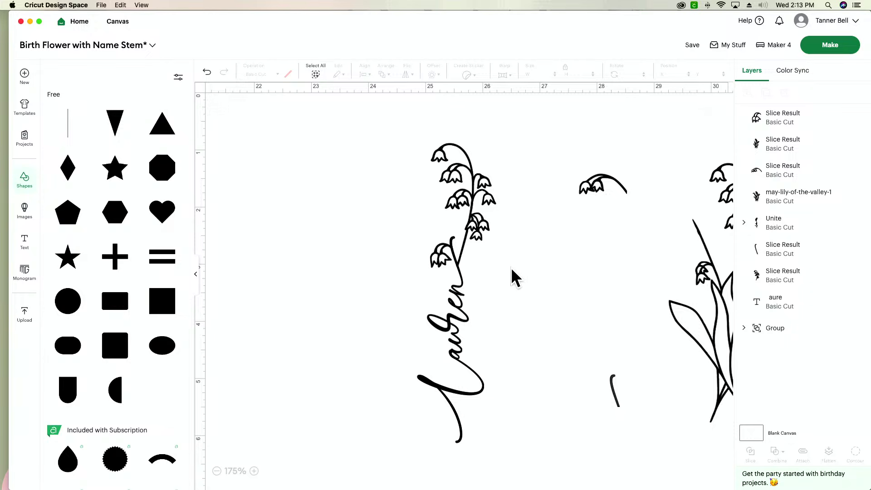
scroll(512, 270, "right", 5)
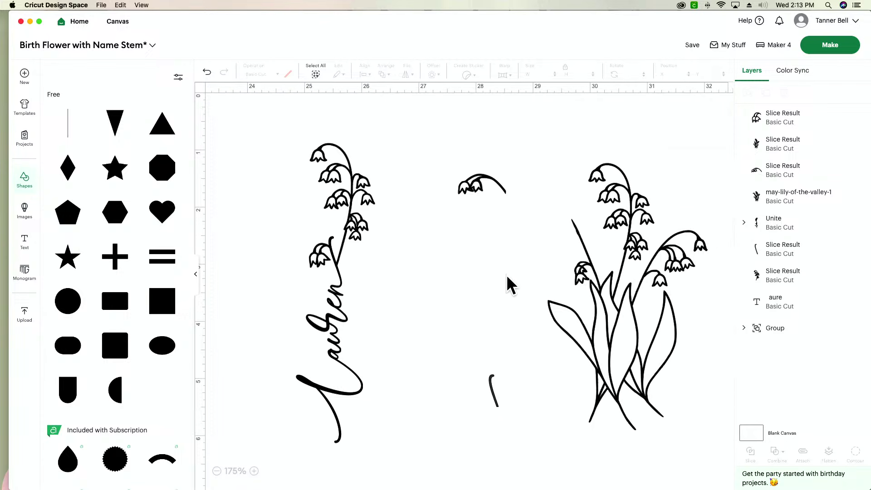
scroll(513, 279, "left", 4)
left_click_drag(342, 136, 461, 435)
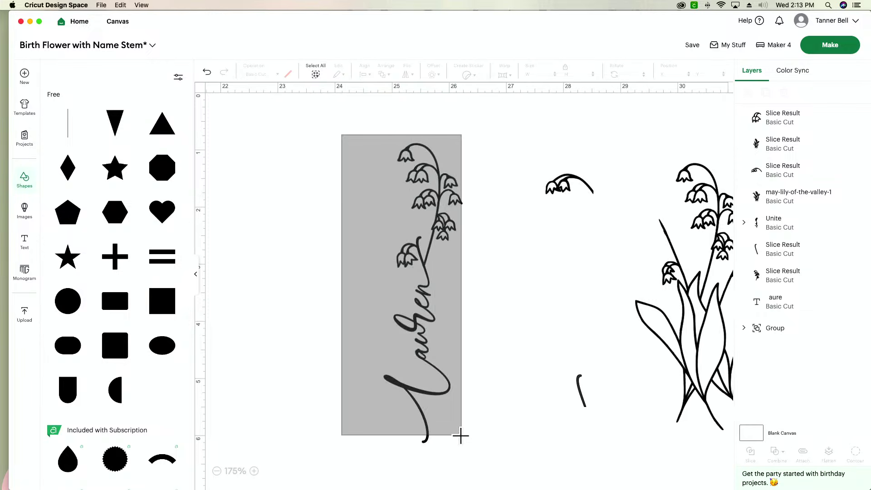
left_click_drag(461, 435, 456, 429)
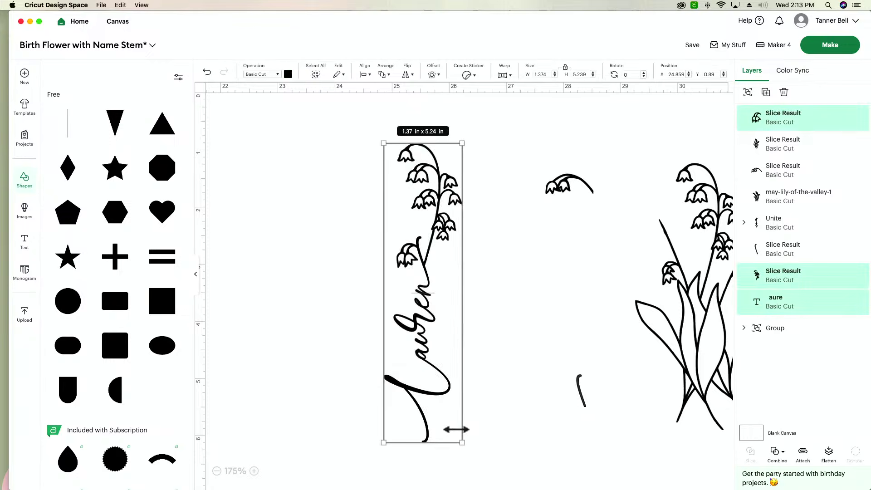
left_click(780, 452)
left_click(791, 383)
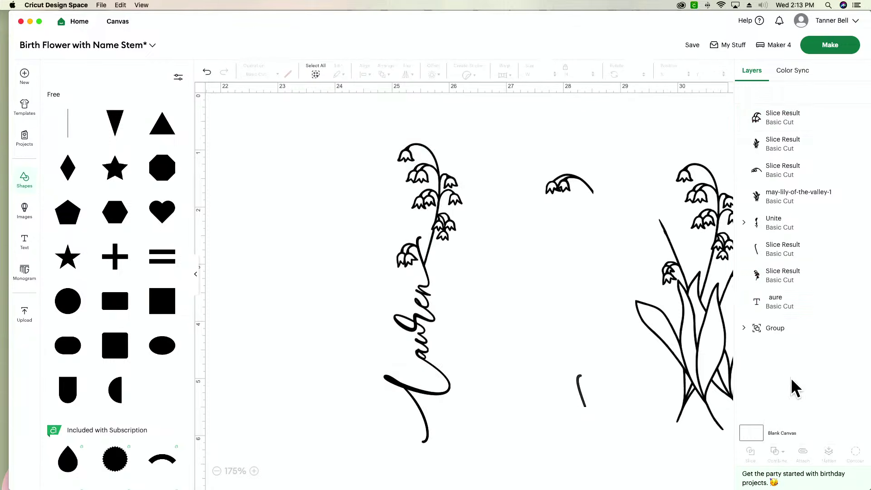
left_click(369, 315)
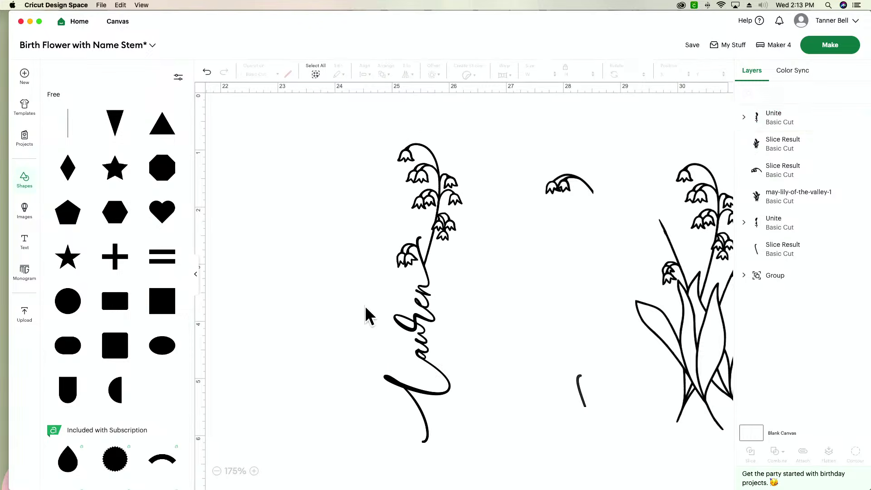
Move the united name-and-flower design clear of the other artwork and delete the three leftover slice result pieces
left_click_drag(408, 314, 339, 322)
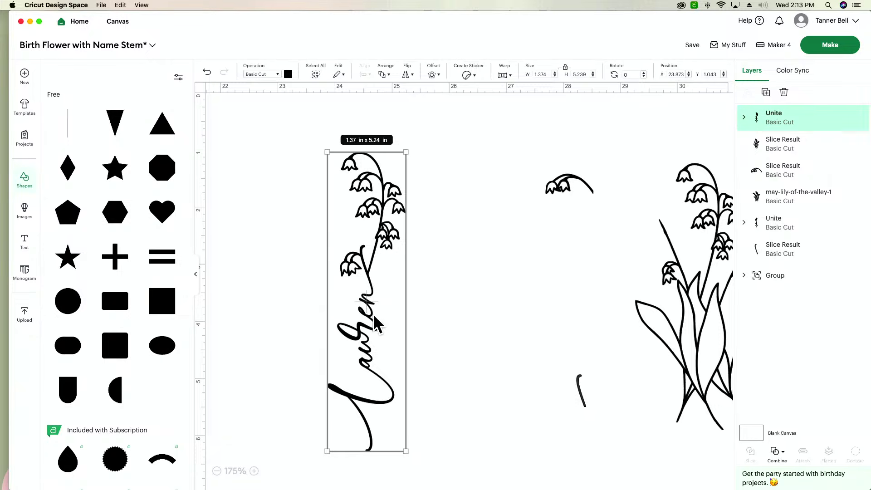
left_click_drag(373, 315, 331, 303)
scroll(492, 331, "right", 4)
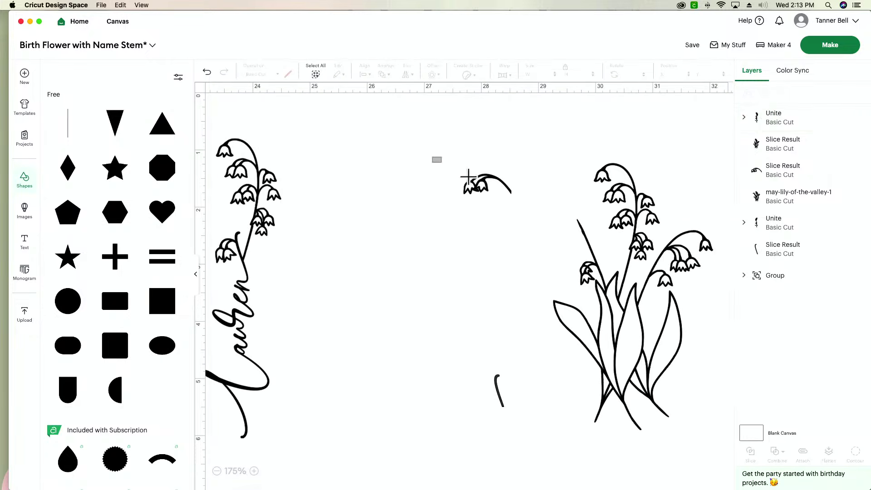
left_click_drag(432, 157, 678, 424)
key("Delete")
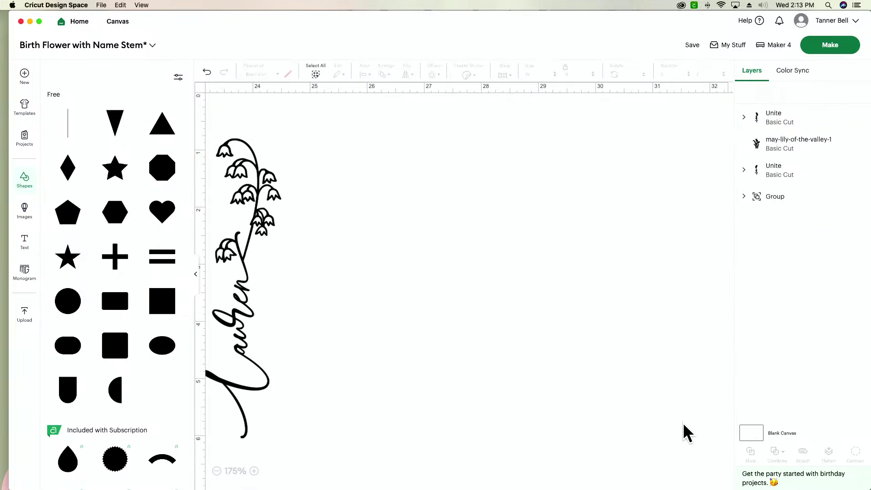
Shift the united lily of the valley name design further over on the canvas and hide its layer
scroll(463, 349, "left", 5)
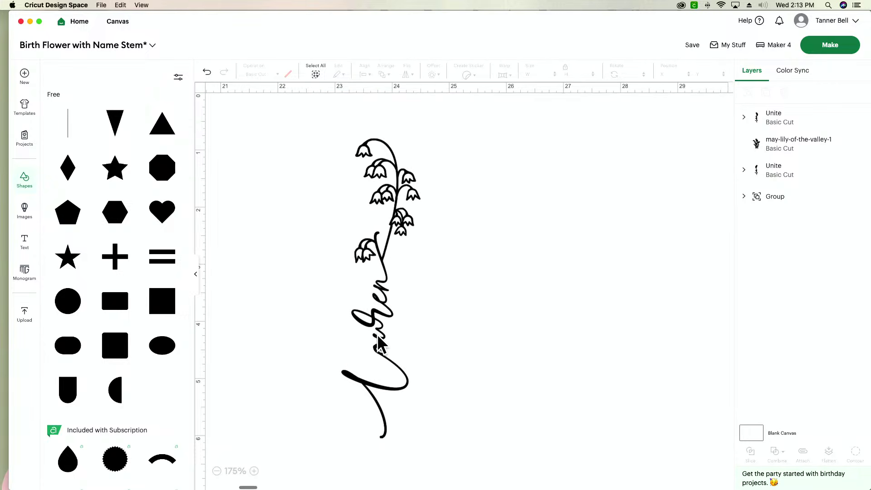
left_click_drag(424, 340, 333, 340)
scroll(333, 339, "left", 5)
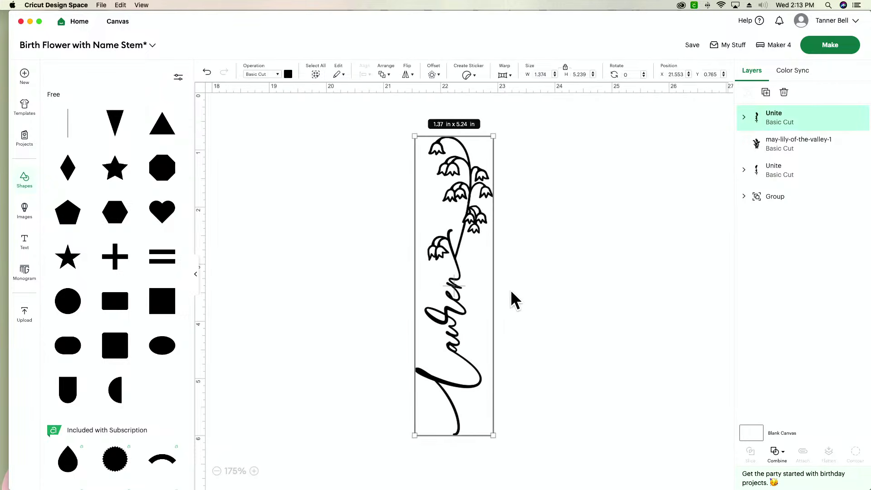
left_click(847, 118)
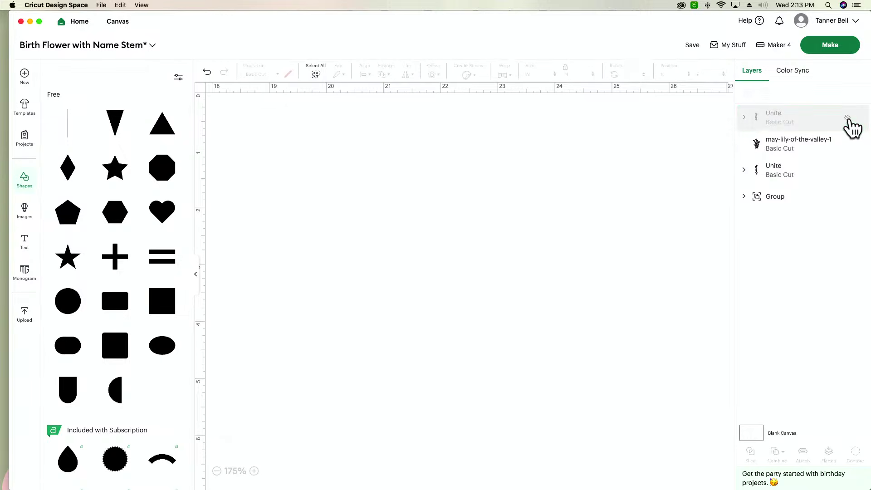
scroll(378, 240, "left", 9)
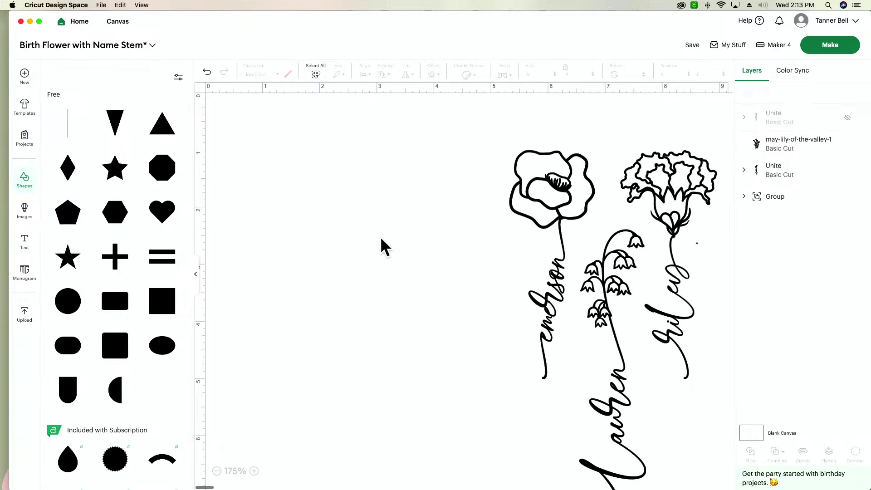
scroll(373, 236, "right", 2)
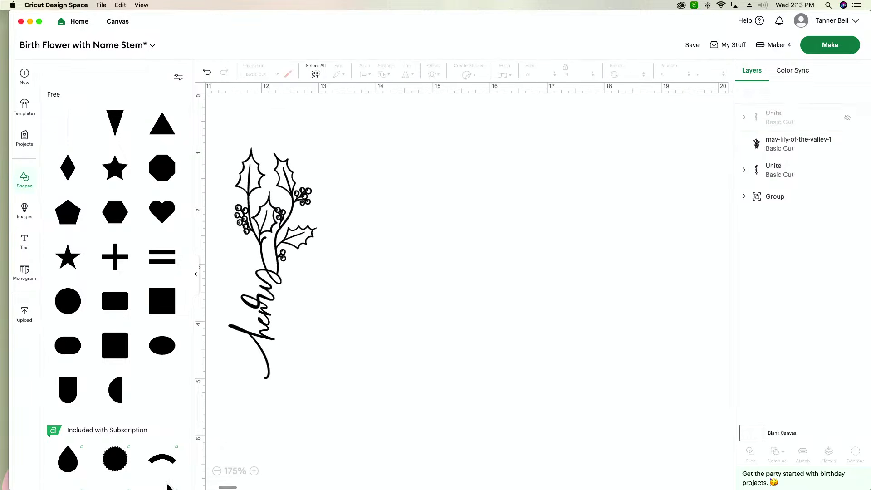
Switch to Chrome and search the Makers Gonna Learn cut files for "August"
key("super+Tab")
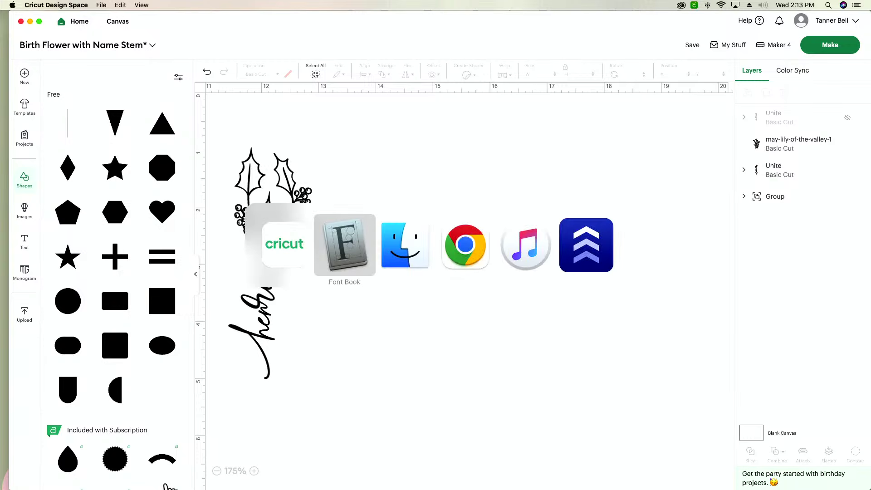
key("super+Tab")
key("super+Tab")
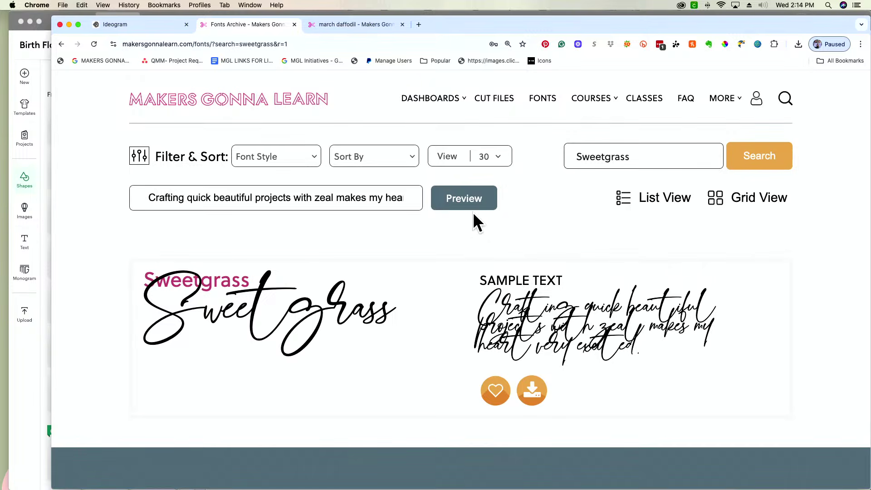
left_click(500, 97)
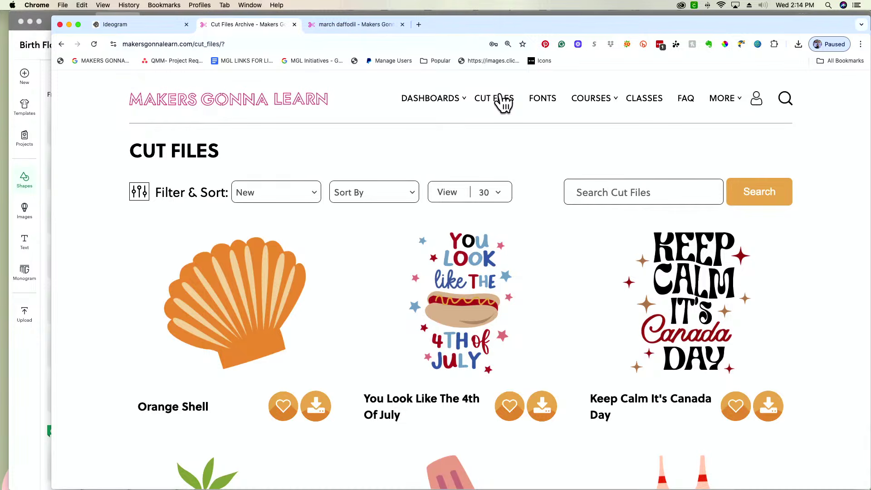
left_click(654, 202)
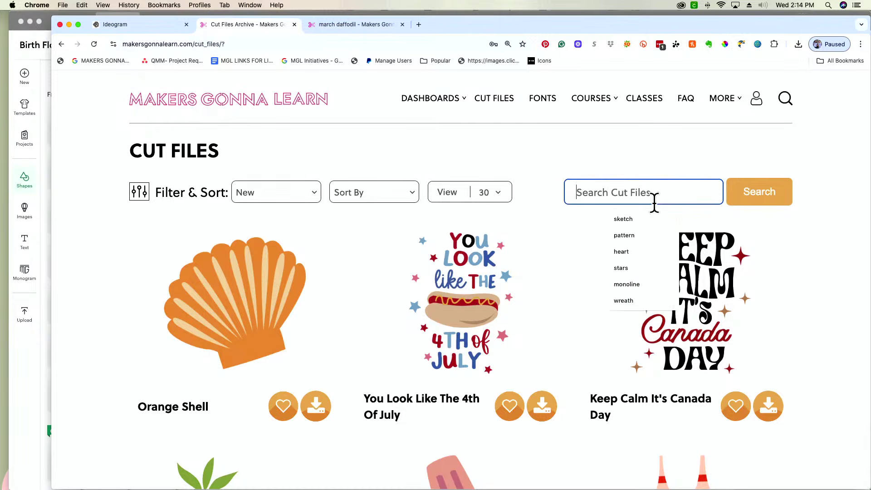
type("August")
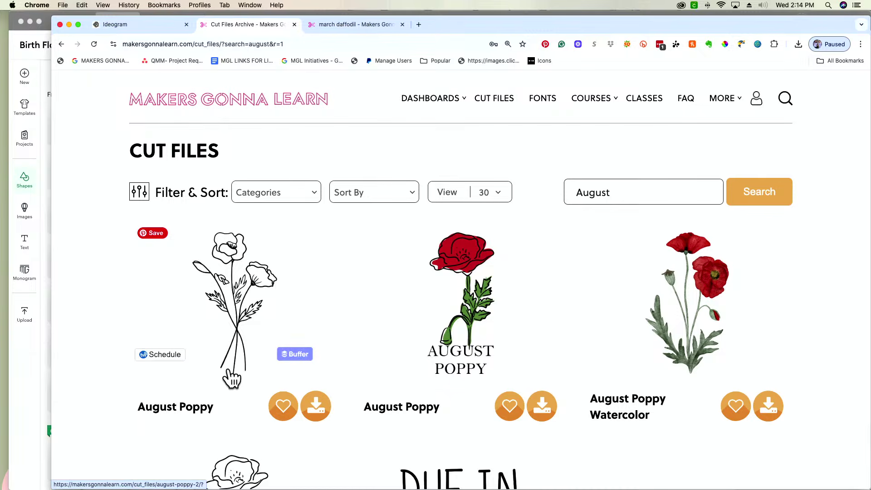
Download the black line-art August Poppy cut file and open its zip archive, august-poppy82.zip
scroll(236, 368, "down", 5)
scroll(233, 381, "up", 5)
left_click(319, 407)
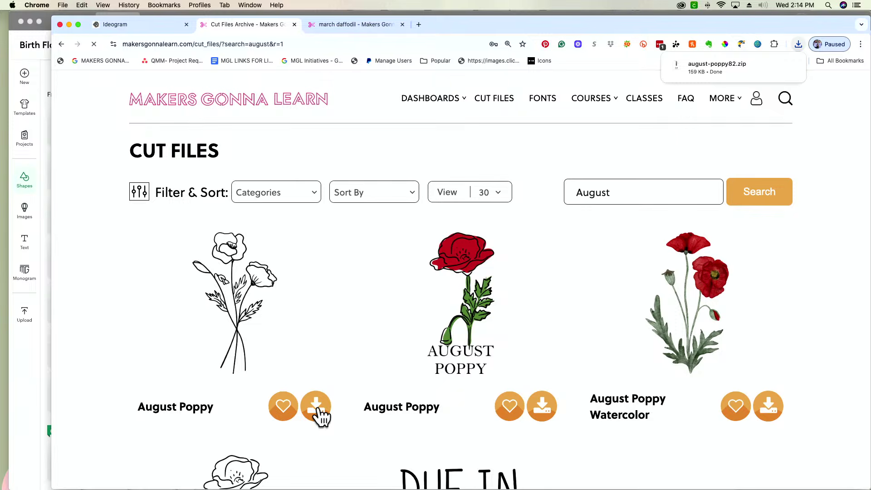
left_click(709, 68)
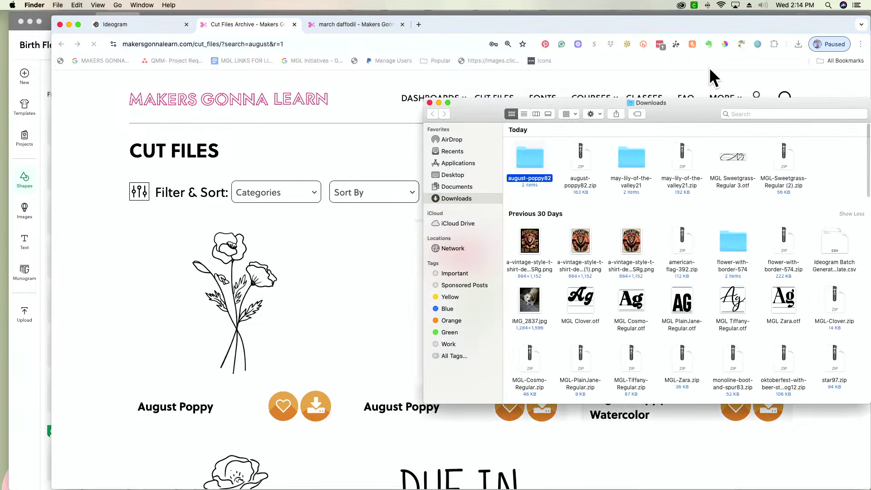
Return to Cricut Design Space and add the new first name in lowercase as a text object on an empty canvas area
key("super+Tab")
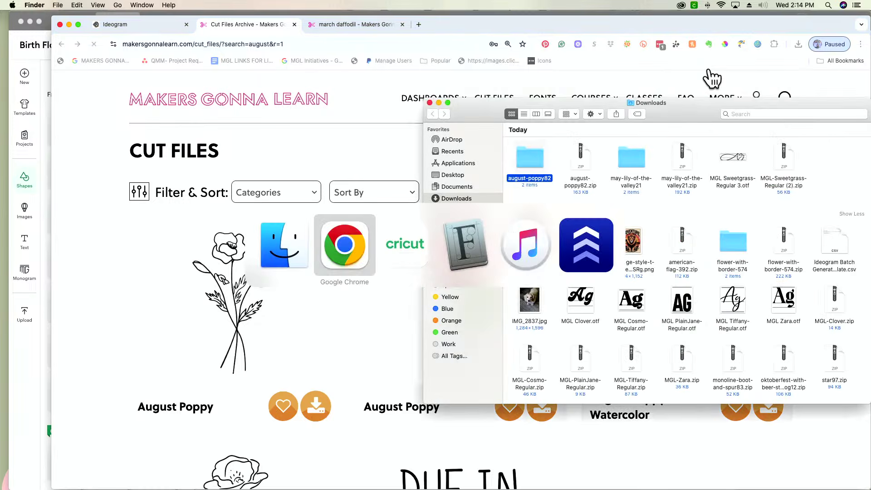
key("super+Tab")
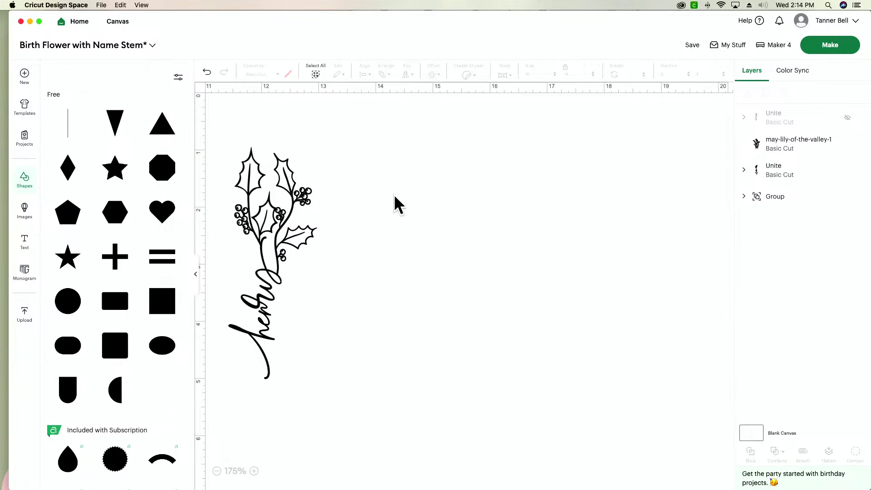
left_click(25, 245)
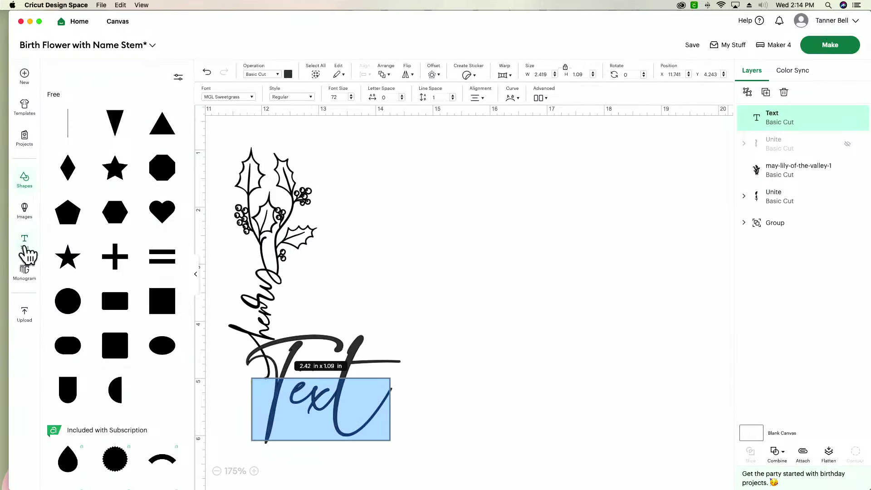
left_click_drag(319, 392, 578, 317)
double_click(569, 313)
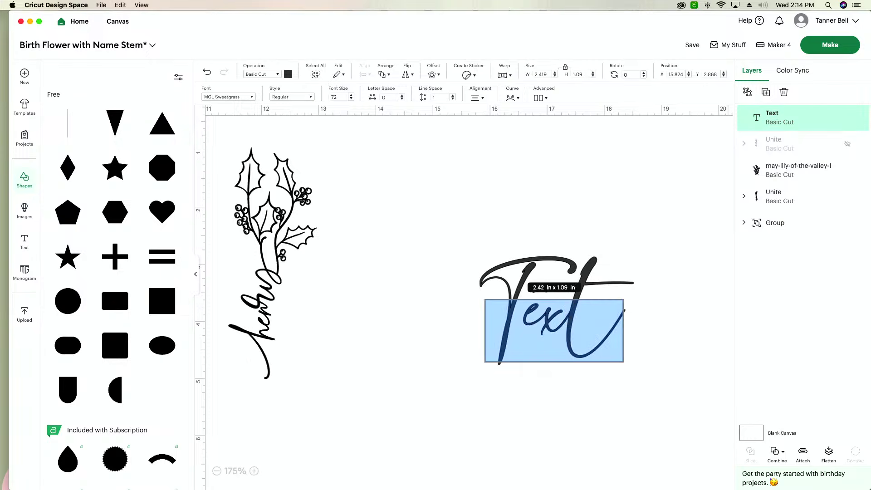
type("sadie")
left_click(599, 236)
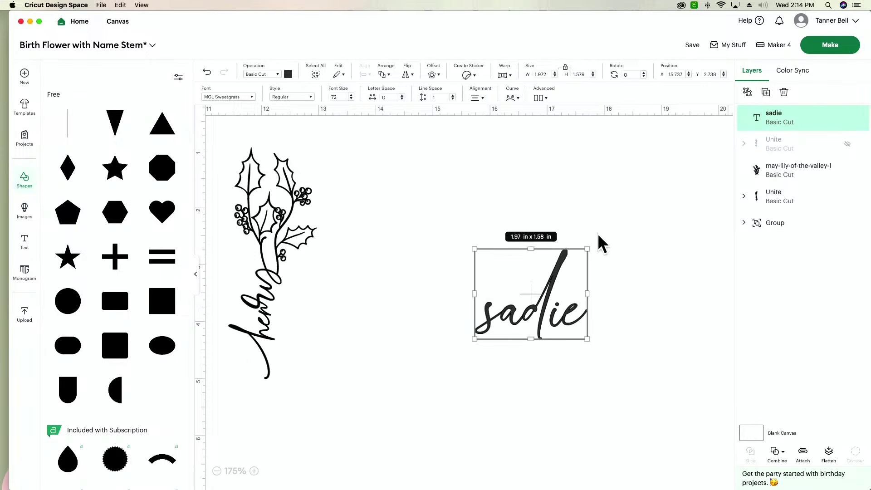
Upload august-poppy.svg from the august-poppy82 folder and place it on the canvas
left_click(195, 275)
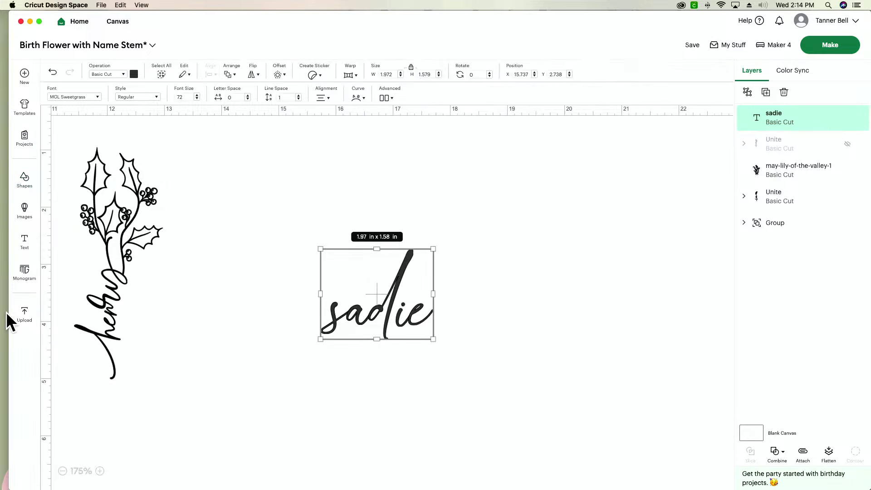
left_click(24, 318)
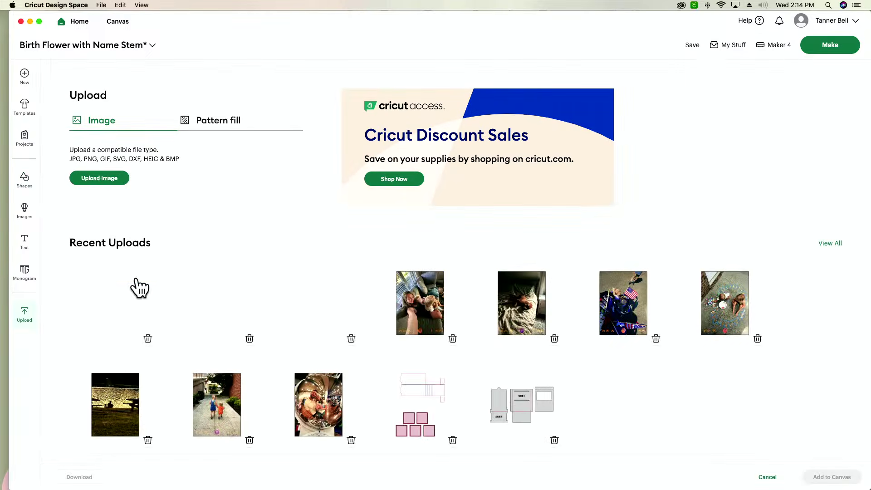
left_click(100, 178)
key("super+Tab")
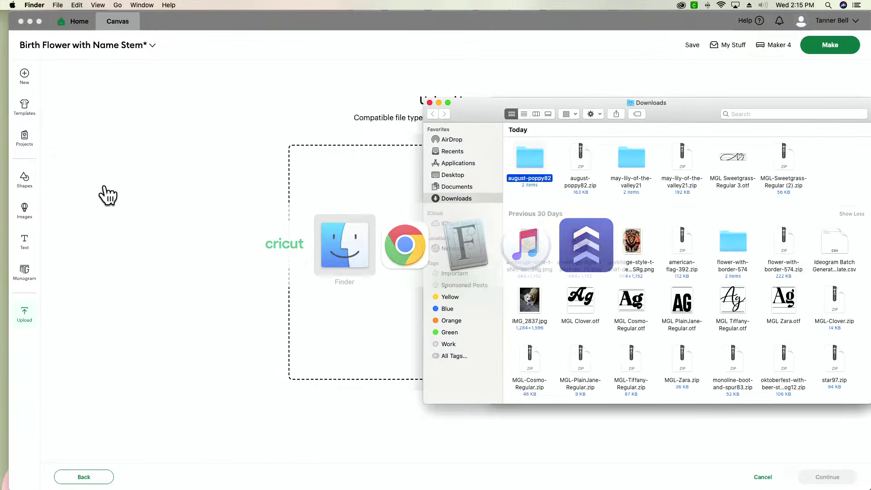
double_click(527, 157)
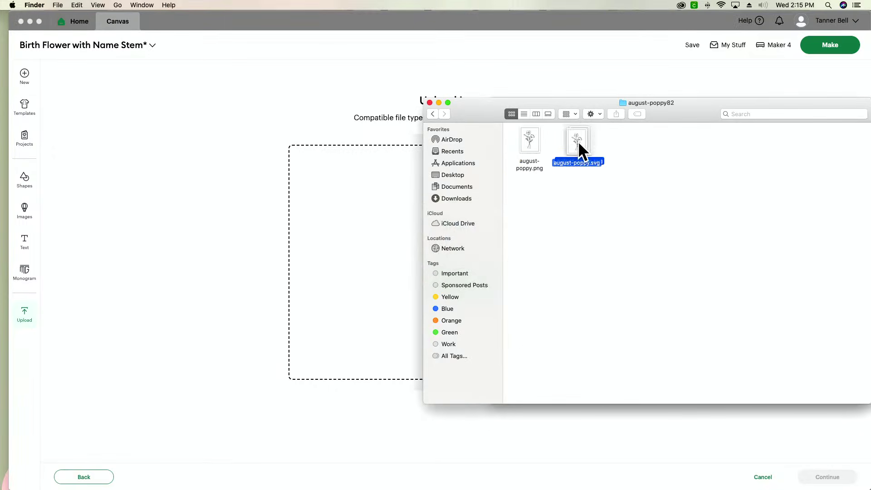
left_click_drag(579, 144, 353, 253)
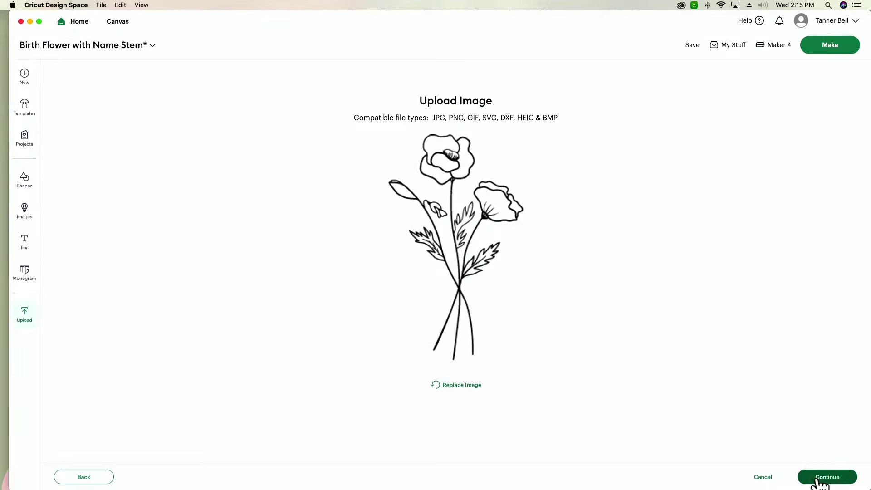
left_click(821, 481)
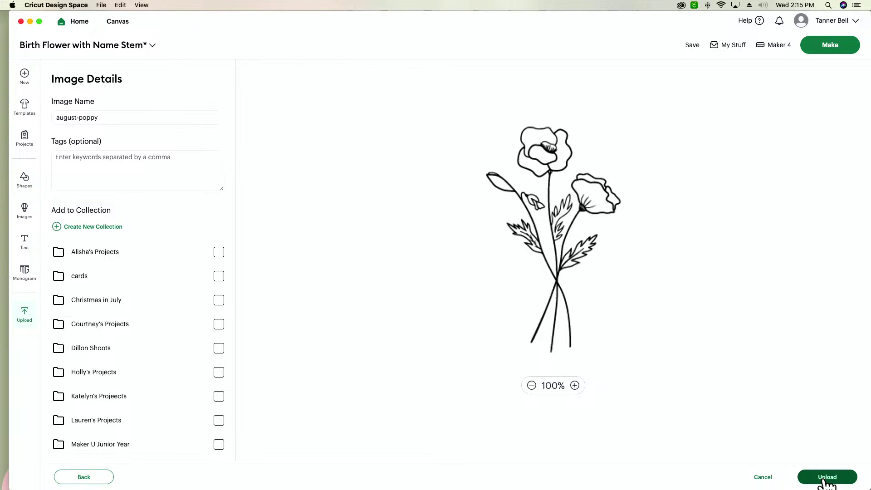
left_click(828, 480)
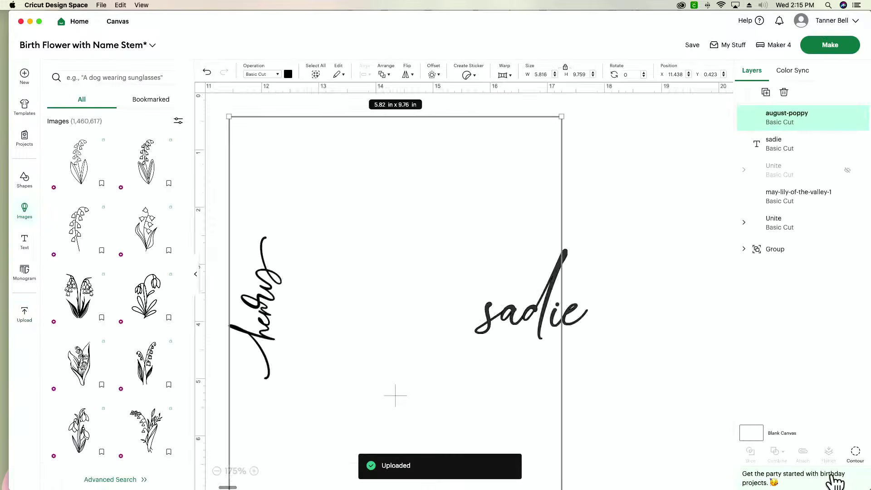
Scale the poppy bouquet down to about 2.5 x 4.19 in and position it beside the name text
left_click_drag(365, 324, 536, 324)
scroll(540, 326, "right", 5)
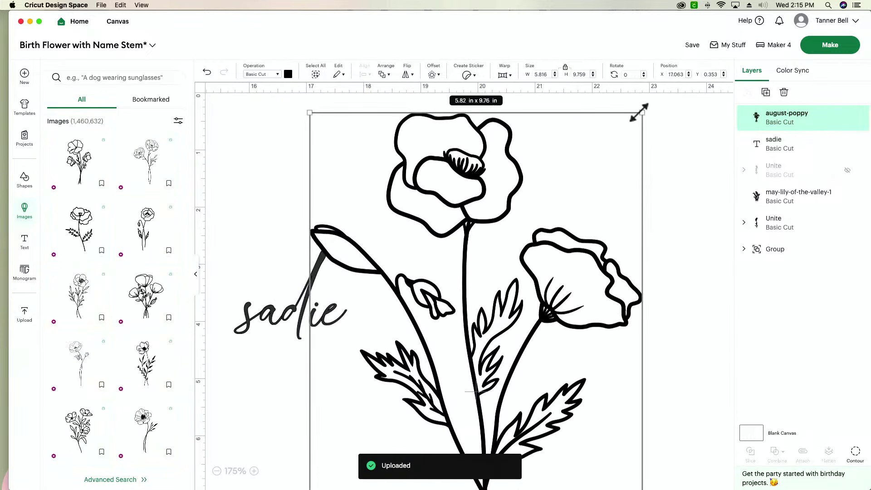
left_click_drag(638, 110, 528, 259)
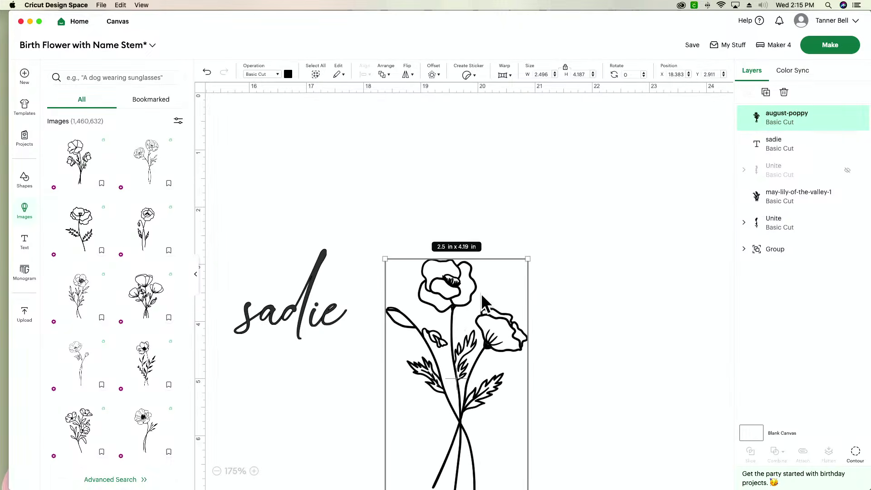
left_click_drag(437, 349, 486, 220)
left_click_drag(311, 288, 344, 292)
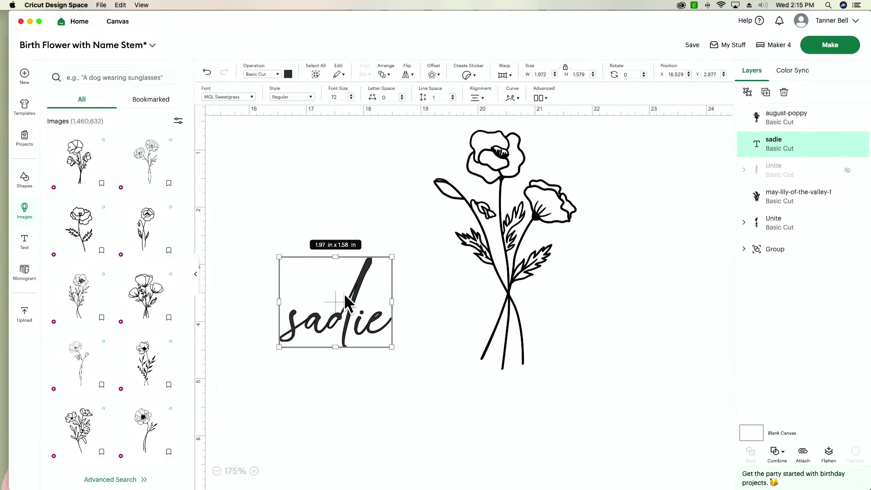
scroll(345, 302, "right", 1)
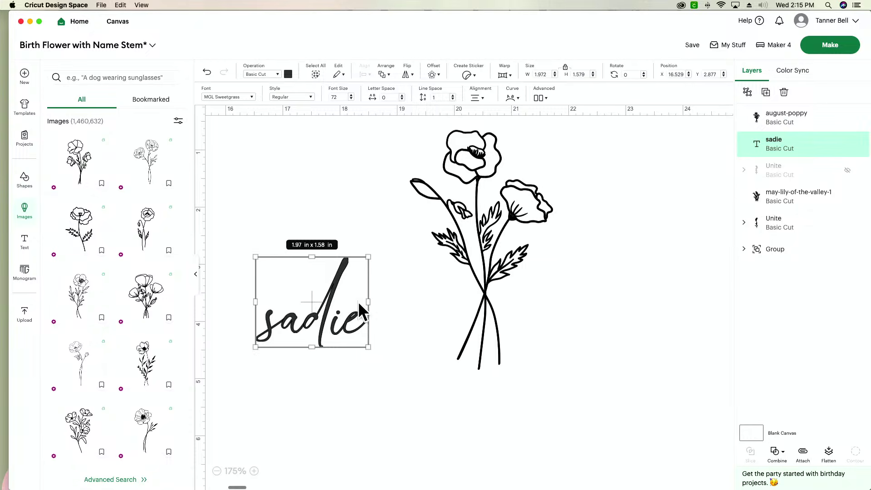
scroll(358, 302, "left", 3)
Switch to Font Book and copy the MGL Sweetgrass lowercase s that has a long leading tail
key("super+Tab")
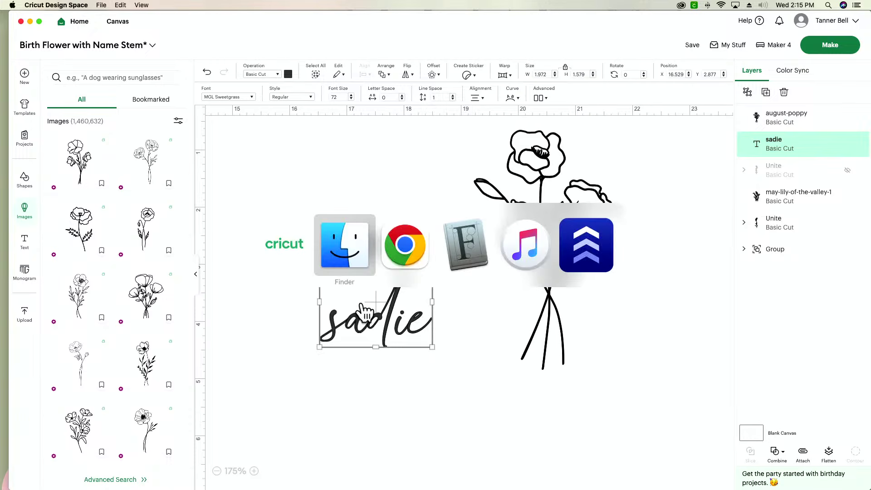
key("super+Tab")
key("super+Tab")
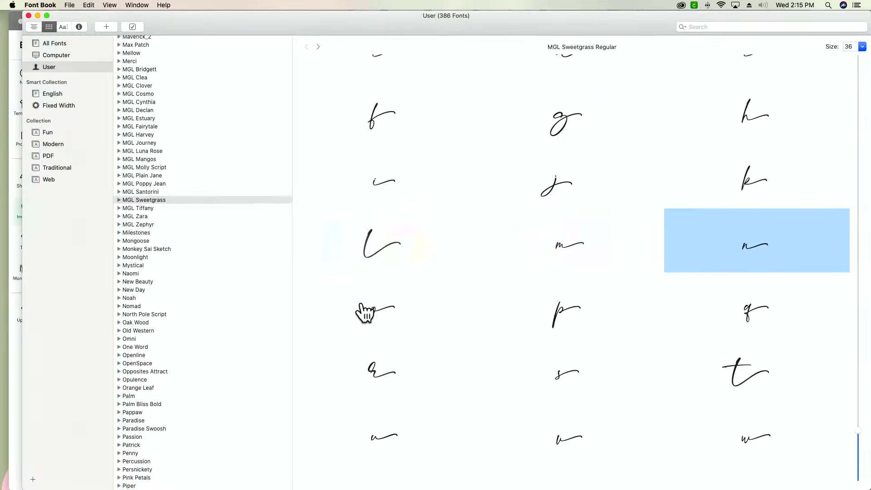
scroll(599, 275, "down", 10)
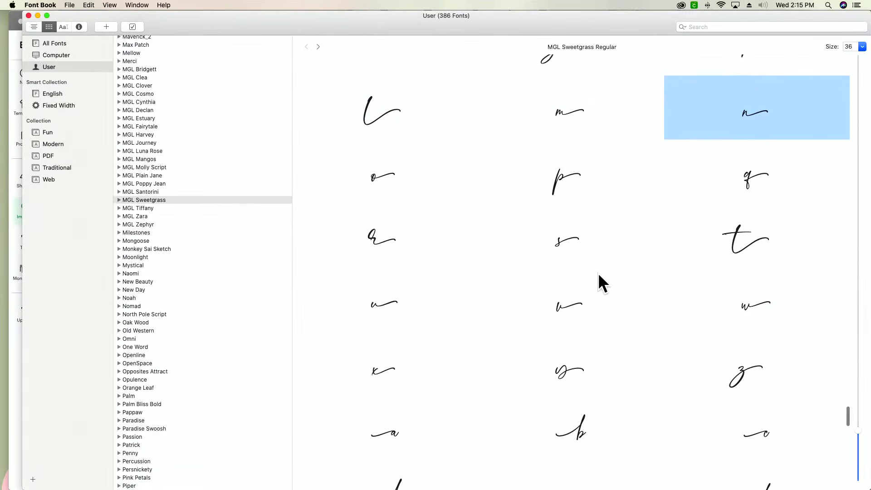
scroll(598, 275, "down", 10)
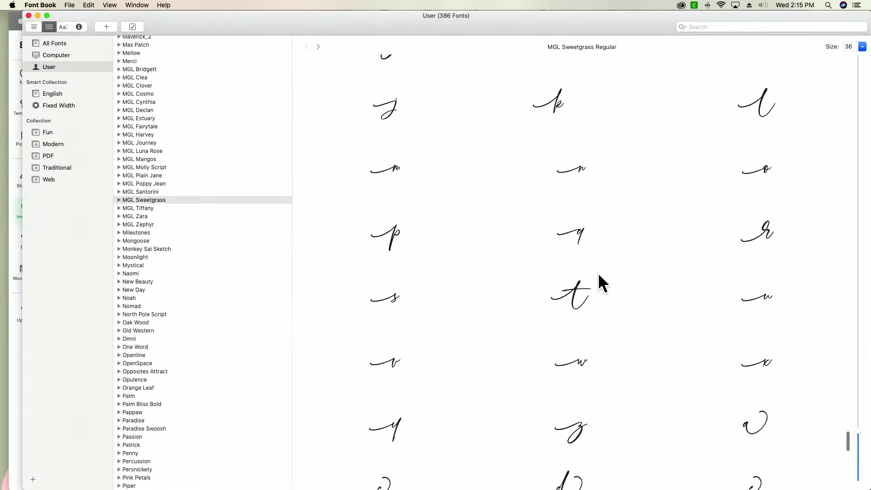
scroll(598, 275, "down", 10)
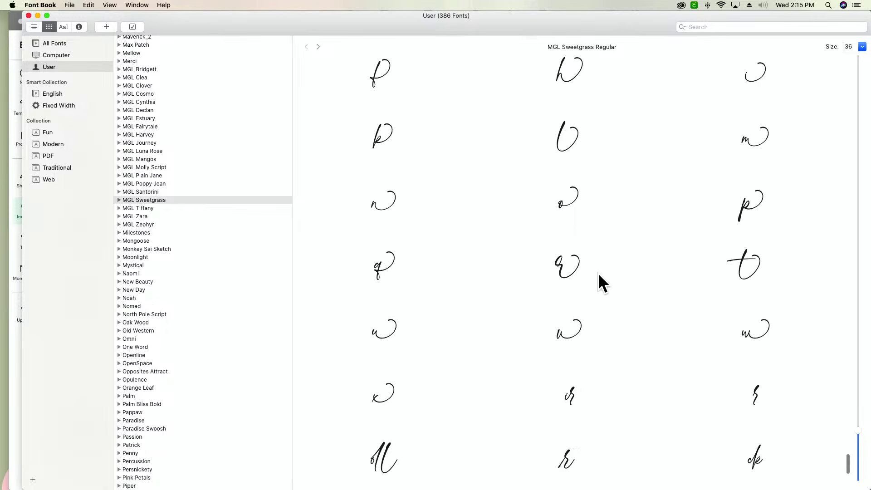
scroll(597, 273, "down", 3)
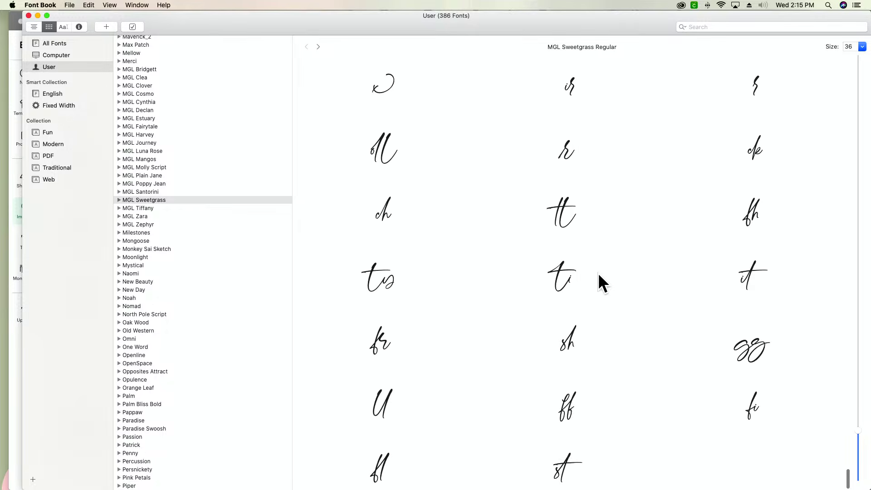
scroll(598, 273, "up", 10)
scroll(598, 273, "up", 5)
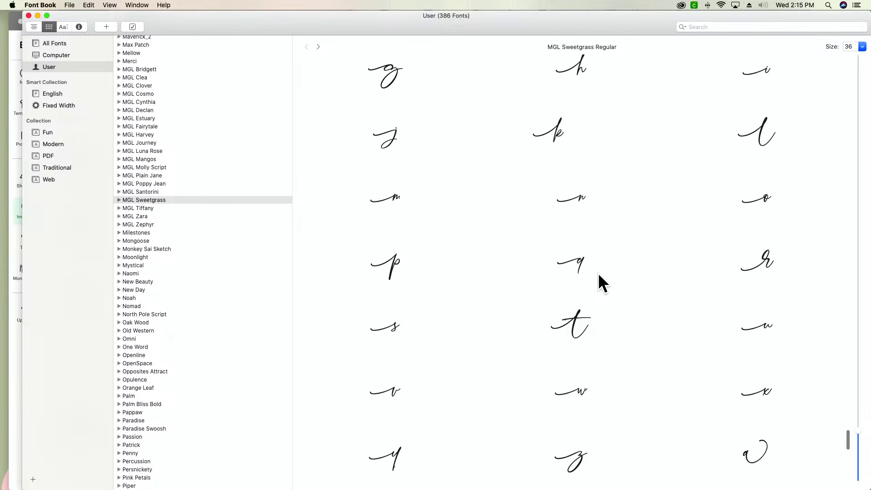
left_click(385, 328)
scroll(385, 328, "up", 1)
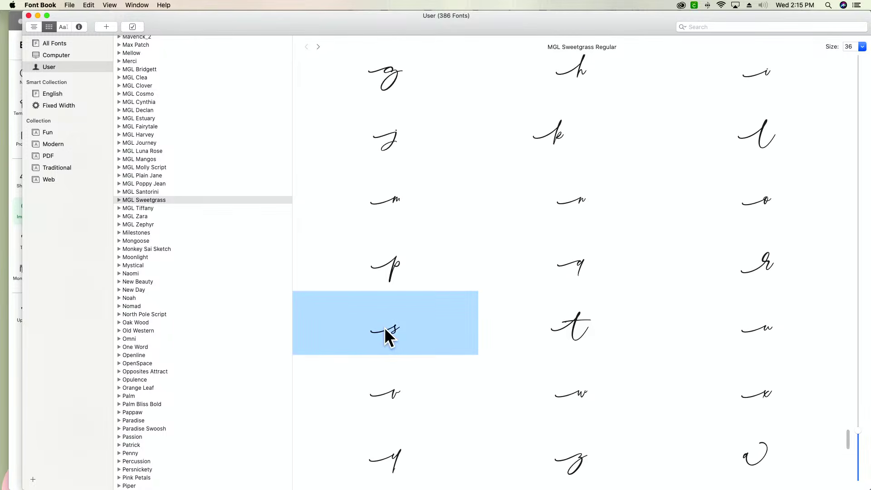
Return to Cricut Design Space and replace the name's first letter with the copied tailed s
key("super+Tab")
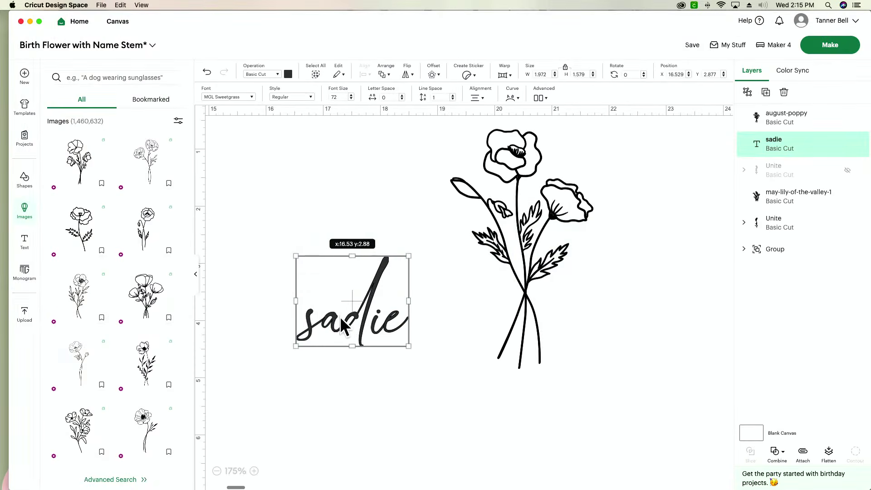
double_click(327, 323)
left_click(333, 327)
key("BackSpace")
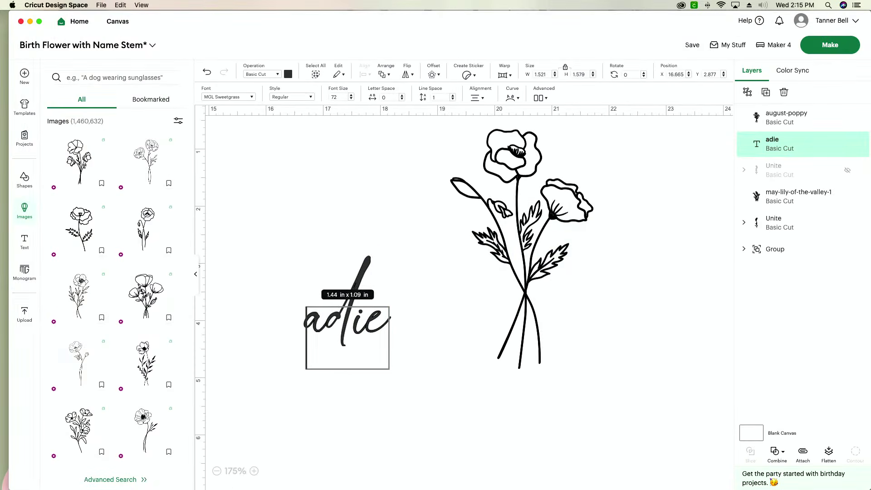
key("super+v")
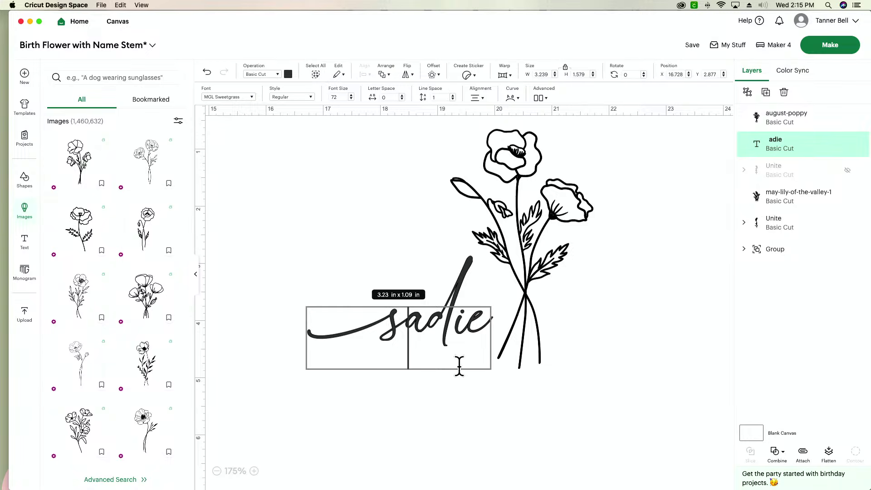
Switch to Font Book and look through the MGL Sweetgrass alternates for letters with trailing tails
key("super+Tab")
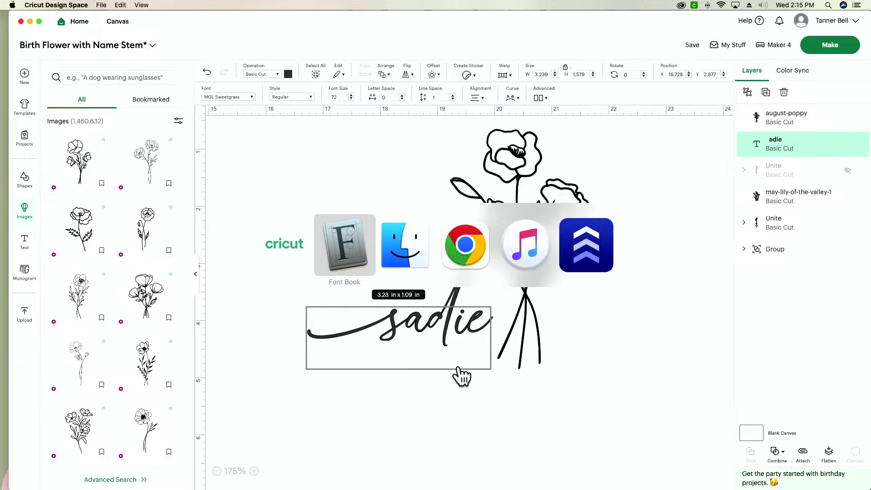
scroll(491, 312, "up", 5)
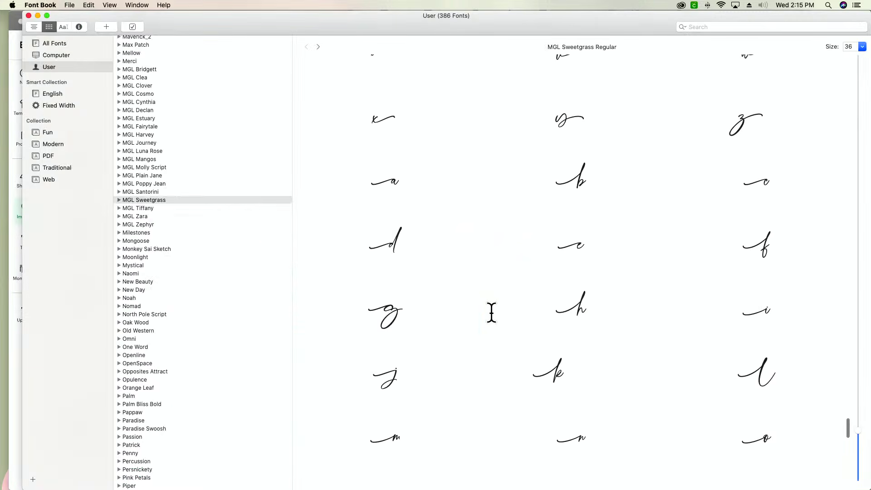
scroll(491, 312, "up", 8)
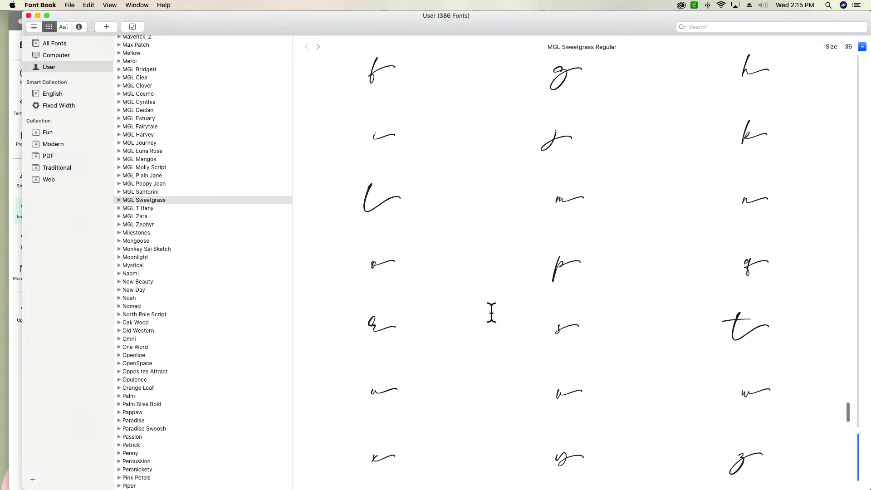
scroll(491, 312, "up", 7)
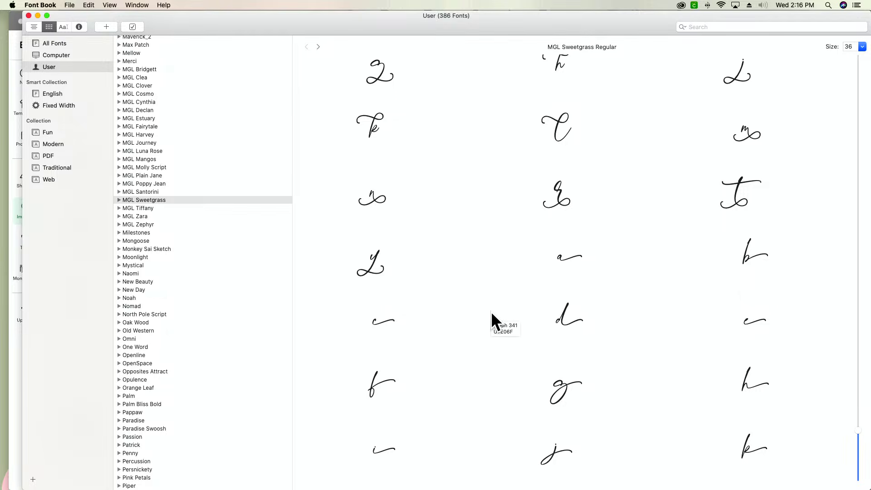
scroll(244, 210, "up", 3)
In Cricut Design Space, replace the name text with a new text object in the Max Patch font spelling the same lowercase first name
key("super+Tab")
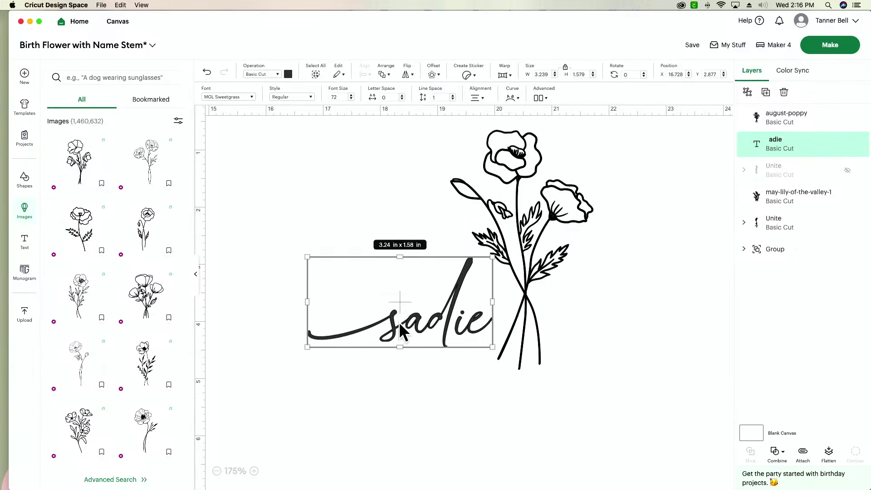
key("BackSpace")
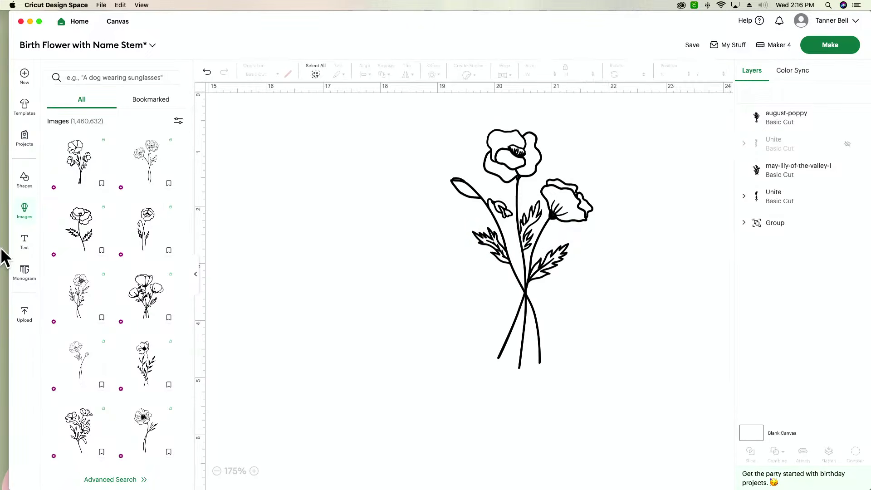
left_click(24, 245)
left_click(244, 97)
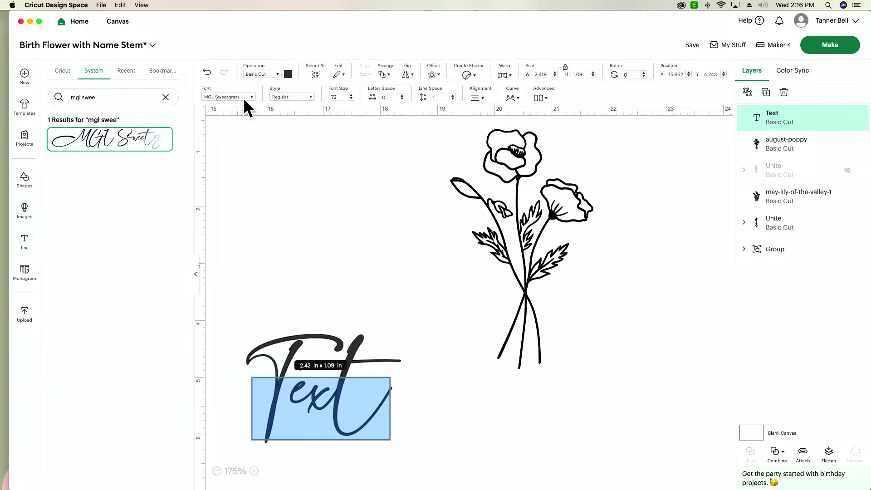
double_click(126, 98)
type("max")
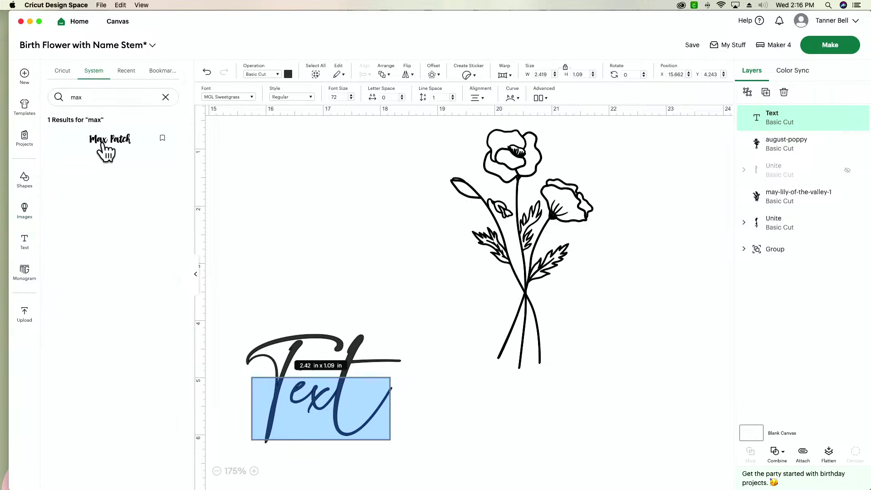
left_click(101, 150)
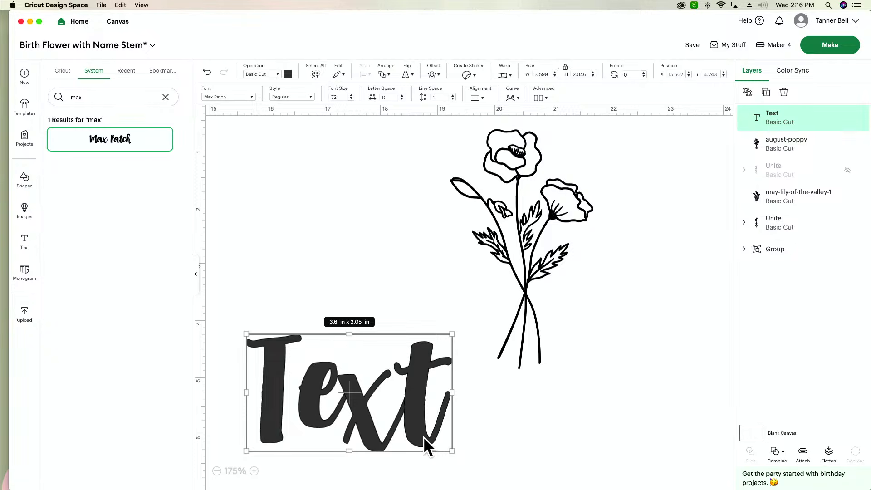
double_click(409, 423)
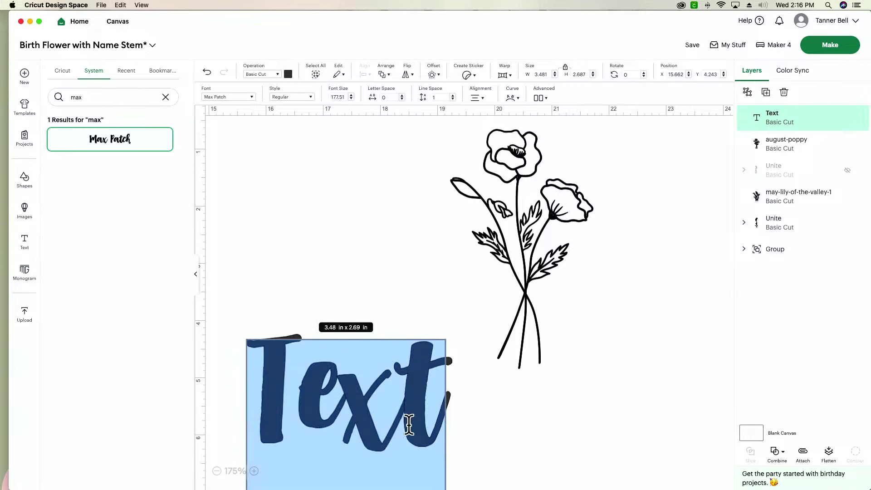
type("sadie")
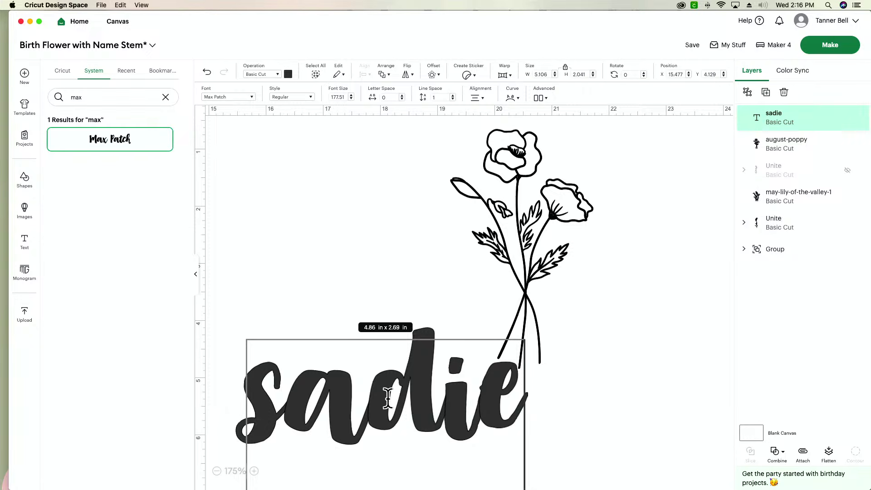
Switch to Font Book and copy the Max Patch lowercase s that has a long, loop-free leading tail
key("super+Tab")
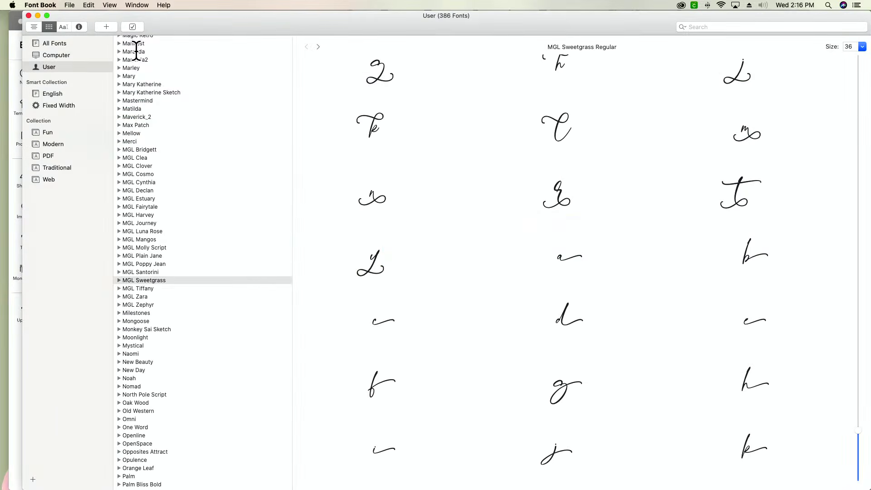
left_click(141, 125)
scroll(483, 180, "down", 15)
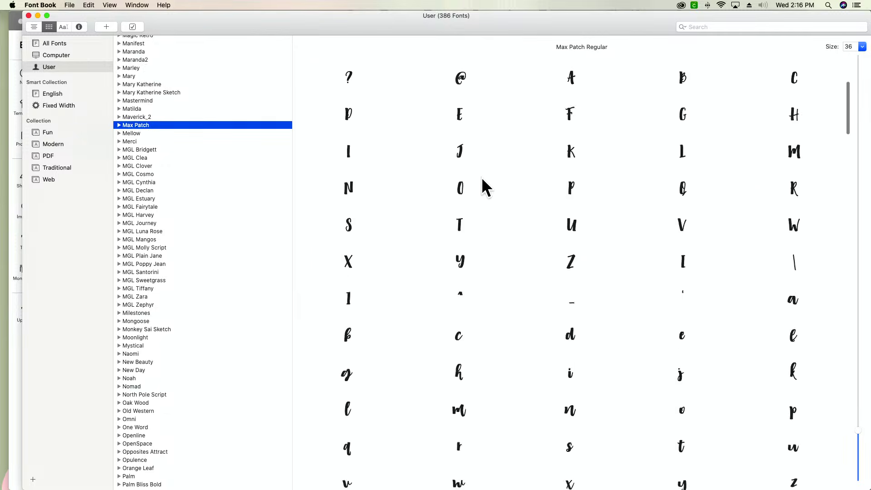
scroll(483, 180, "down", 10)
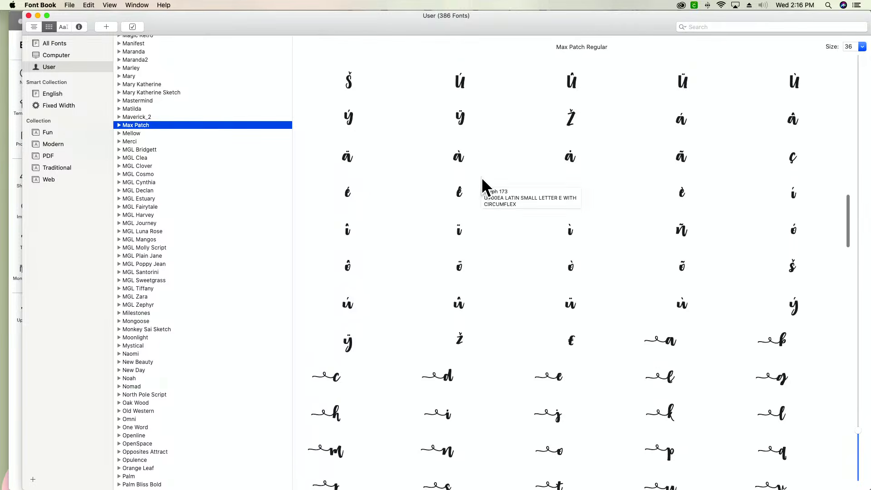
scroll(480, 177, "down", 2)
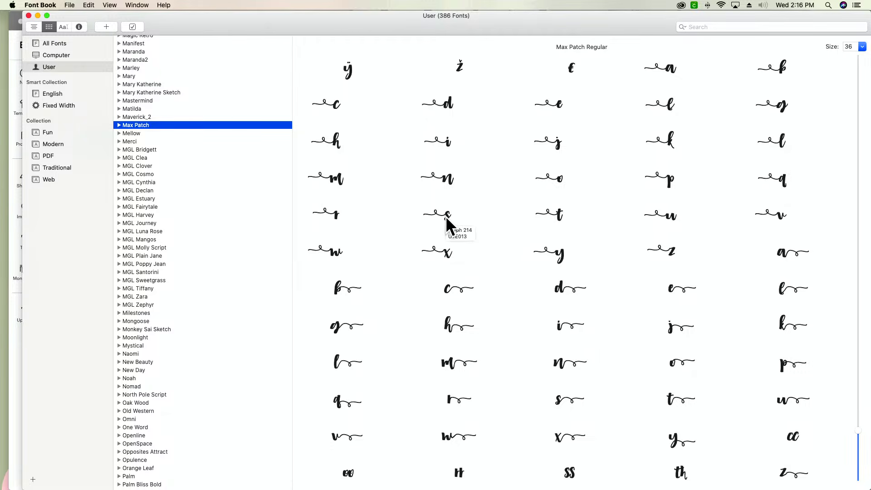
scroll(444, 216, "down", 6)
scroll(445, 215, "down", 5)
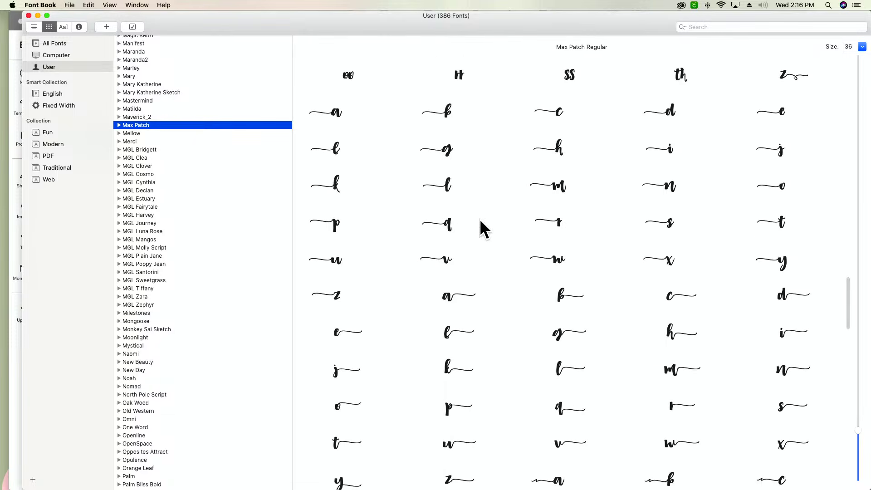
left_click(674, 222)
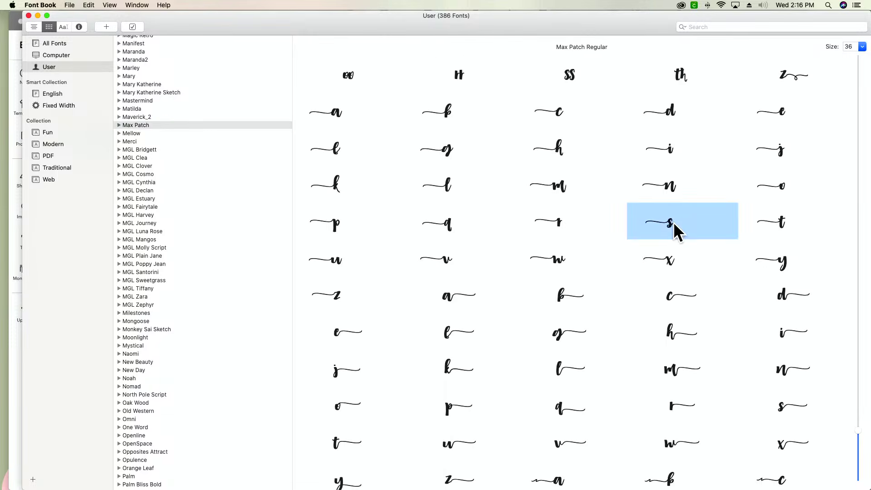
Return to Cricut Design Space and replace the first letter of the Max Patch name with the copied tailed s
key("super+Tab")
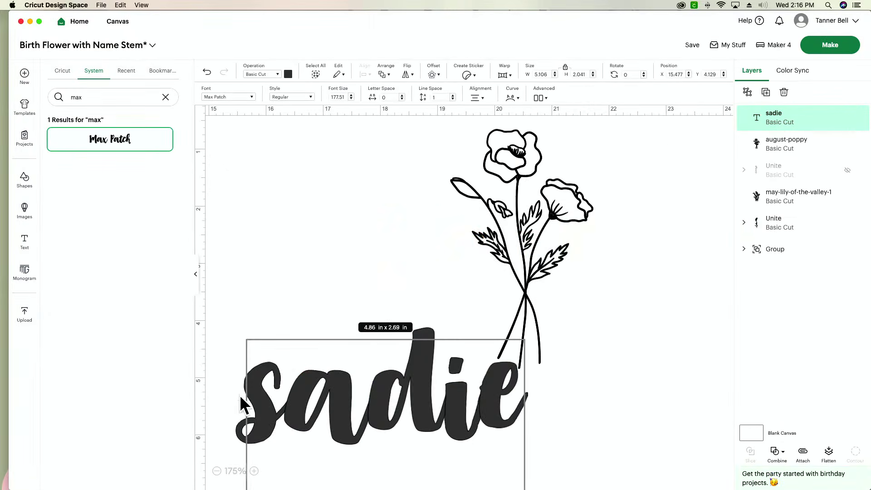
double_click(279, 392)
left_click(279, 393)
key("BackSpace")
type("s")
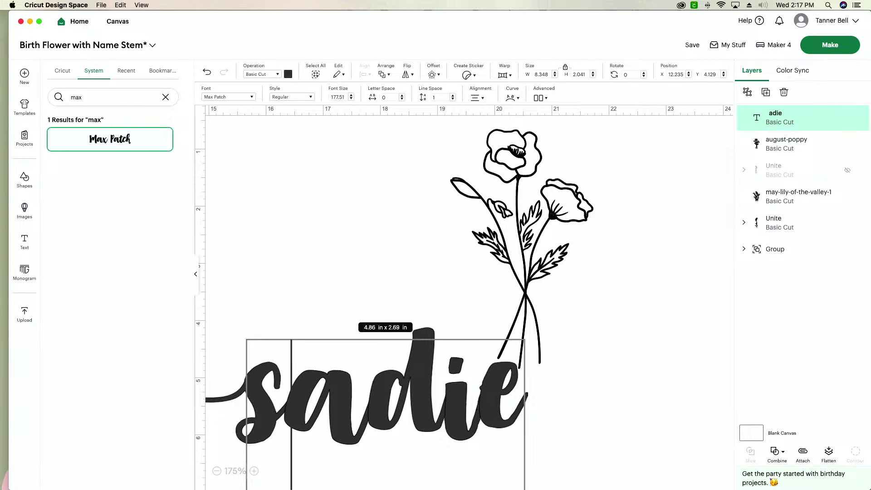
left_click(605, 389)
Scale the name text down to about 3.22 x 0.79 in and position it at the base of the poppy stems
left_click_drag(385, 416, 504, 381)
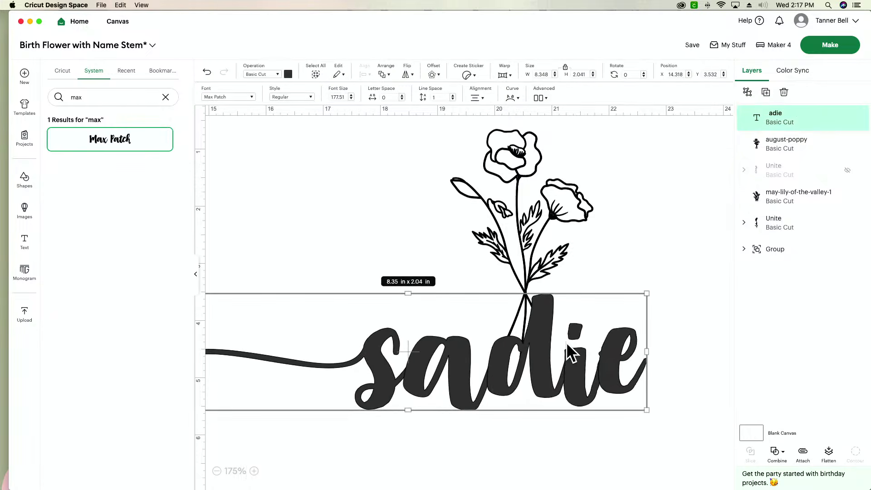
left_click_drag(647, 293, 482, 342)
left_click_drag(434, 403, 549, 379)
left_click_drag(599, 358, 507, 364)
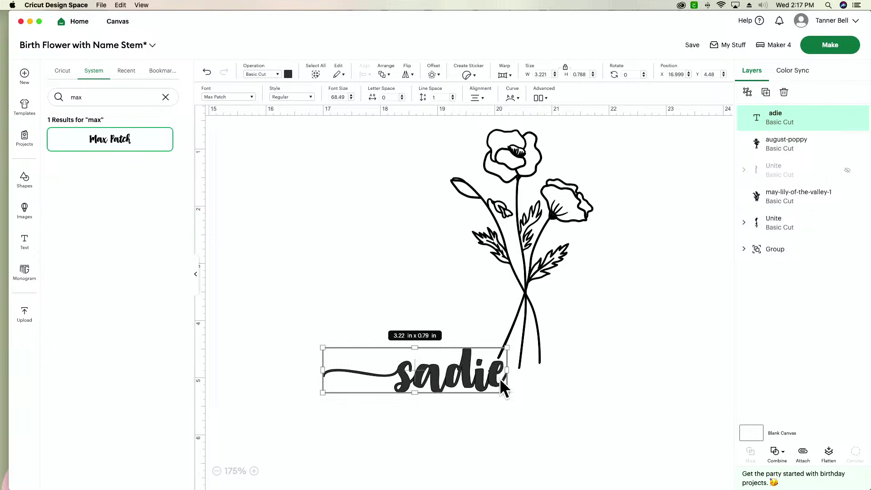
Switch to Font Book and copy the Max Patch lowercase e that has a long, loop-free trailing tail
key("super+Tab")
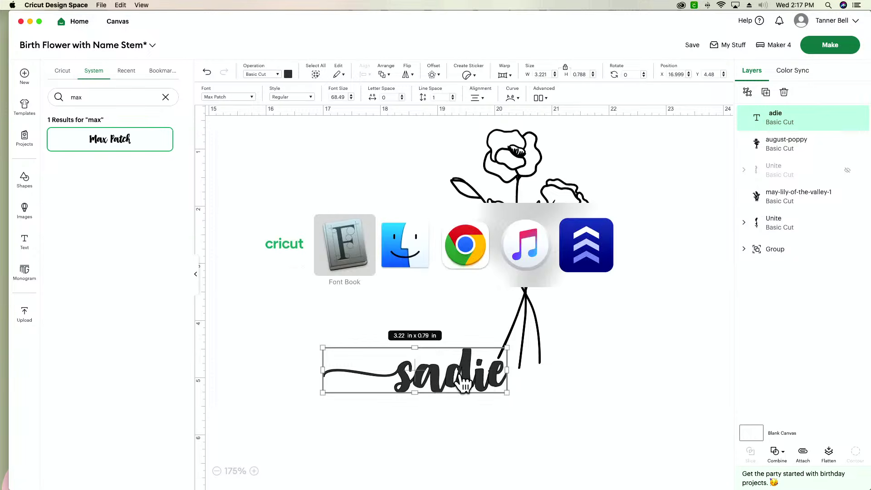
scroll(726, 294, "down", 3)
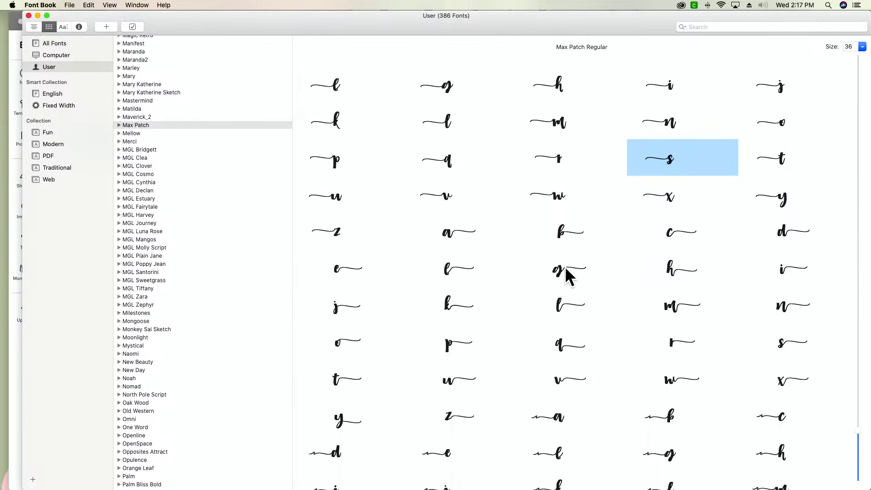
left_click(336, 264)
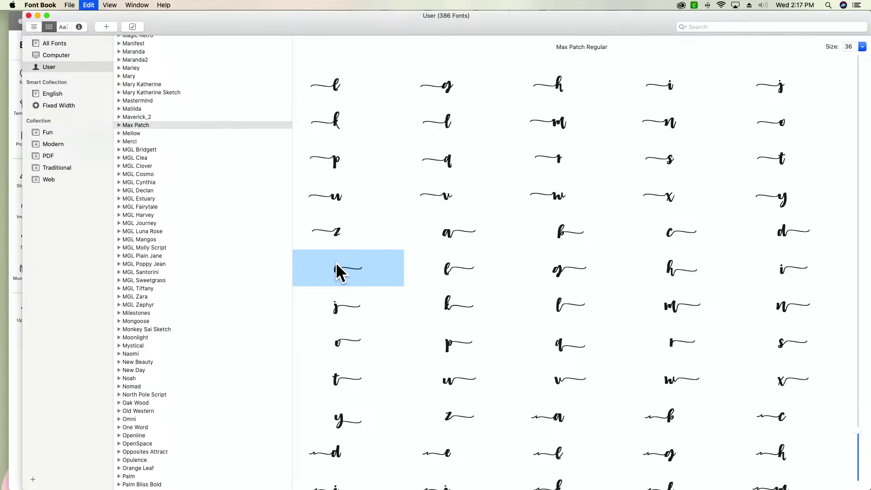
Return to Cricut Design Space and replace the last letter of the Max Patch name with the copied tailed e
key("super+Tab")
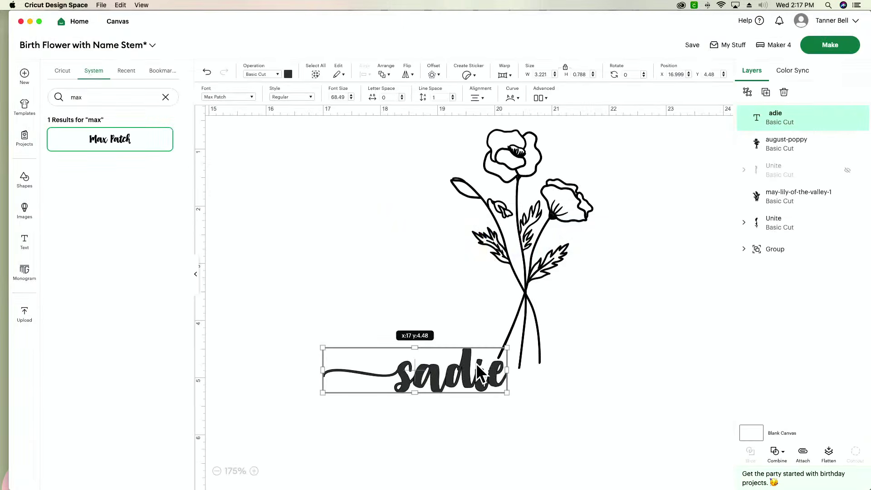
double_click(449, 377)
key("BackSpace")
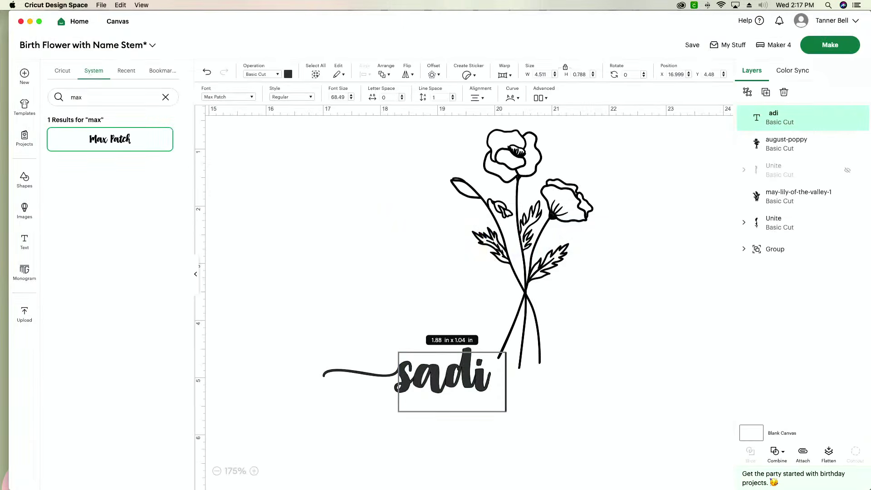
key("super+v")
left_click(667, 398)
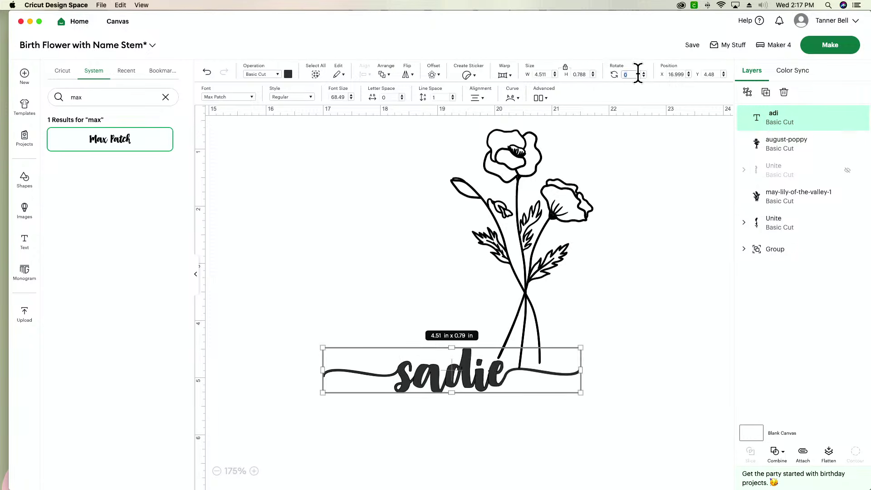
Rotate the name text to 270 degrees, place it beside the August poppy, and scale it down slightly
key("Return")
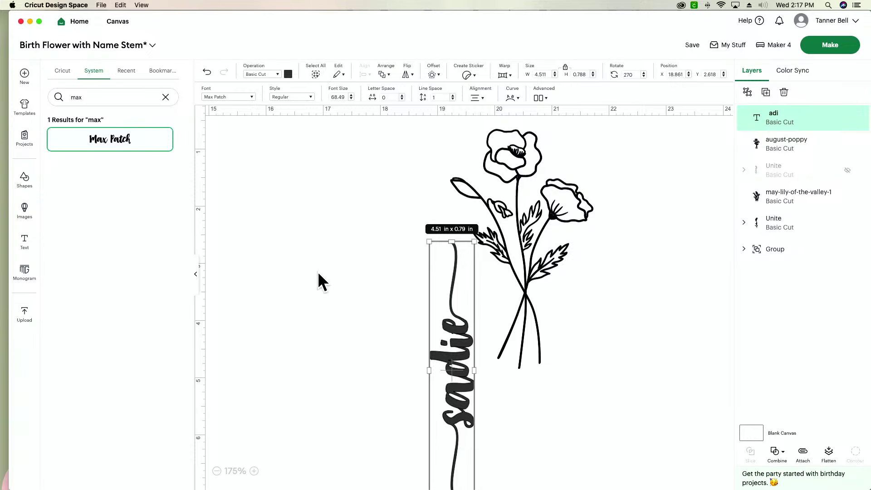
left_click(318, 272)
left_click_drag(302, 348, 226, 308)
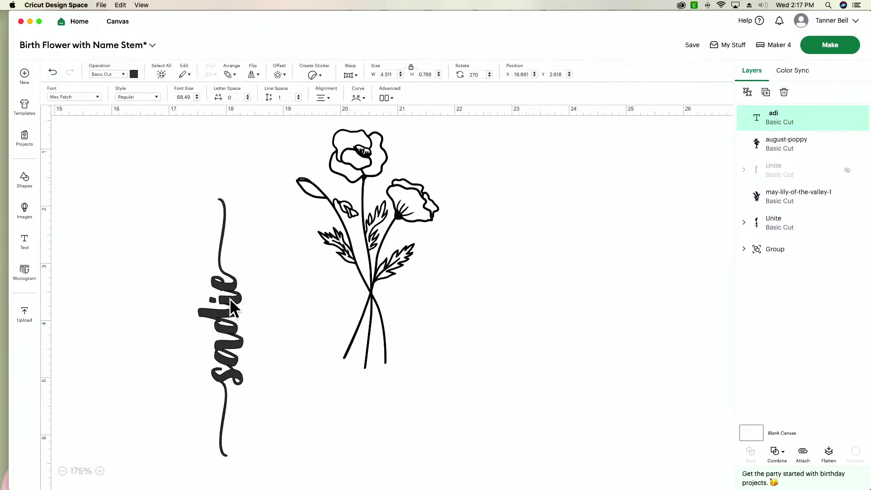
left_click_drag(239, 200, 237, 234)
left_click(277, 262)
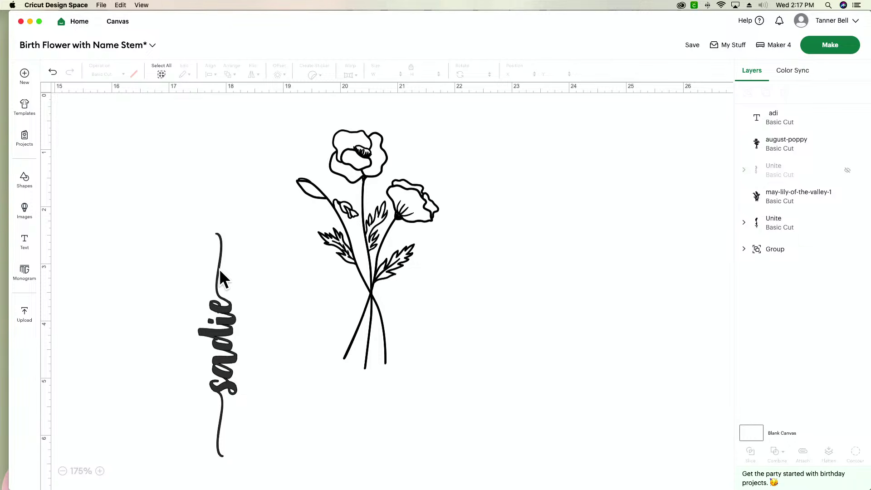
Examine how the flower stems join the vertical names in the earlier birth flower designs
scroll(336, 274, "left", 15)
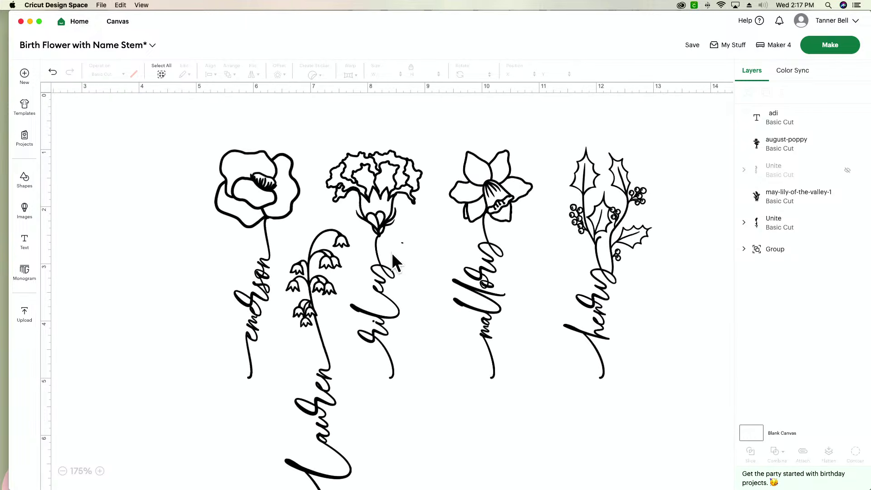
scroll(393, 255, "right", 1)
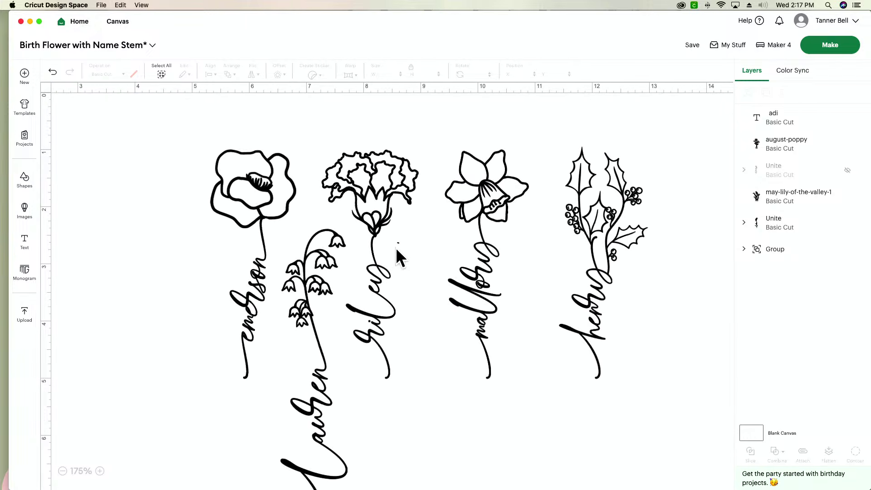
scroll(395, 247, "right", 4)
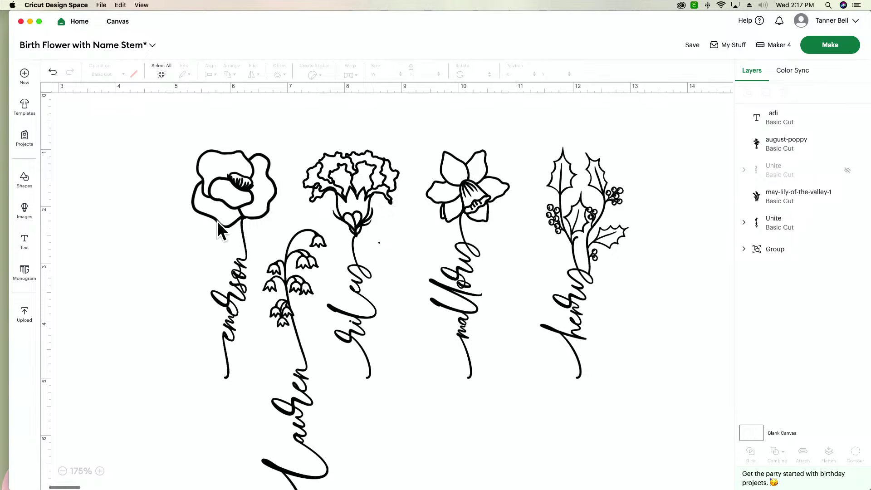
left_click(100, 471)
left_click(99, 471)
scroll(148, 354, "left", 10)
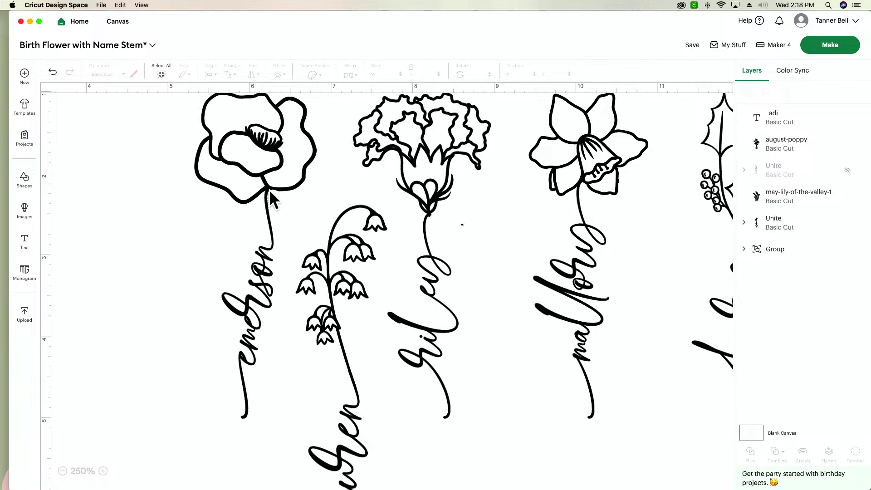
scroll(157, 437, "right", 20)
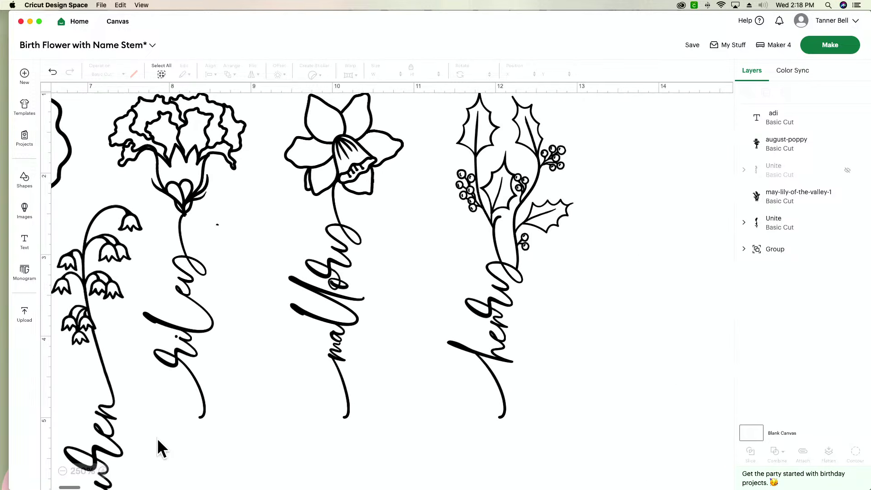
scroll(156, 437, "right", 8)
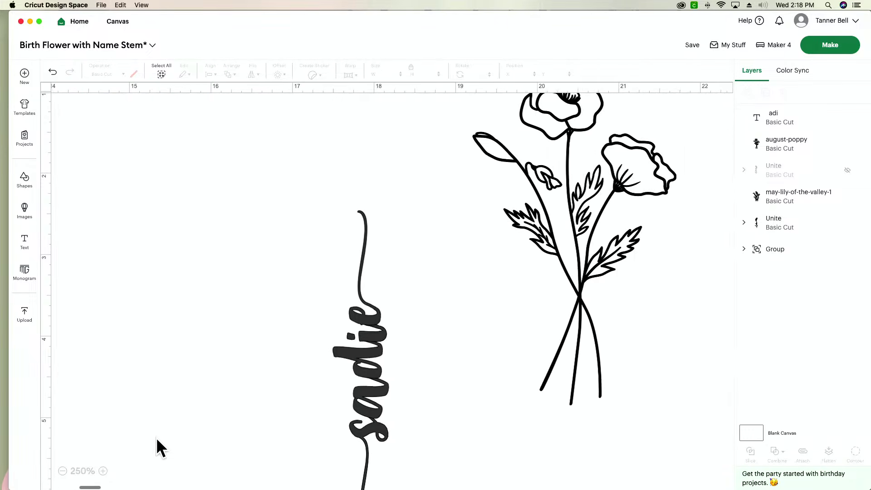
Move the August poppy slightly lower on the canvas and add a square shape set to the Guide operation
left_click(62, 470)
left_click_drag(561, 194, 562, 240)
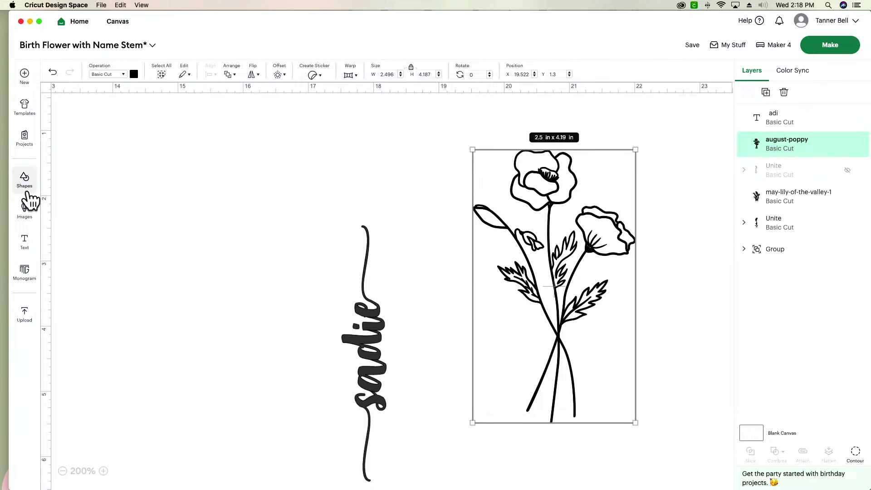
left_click(27, 186)
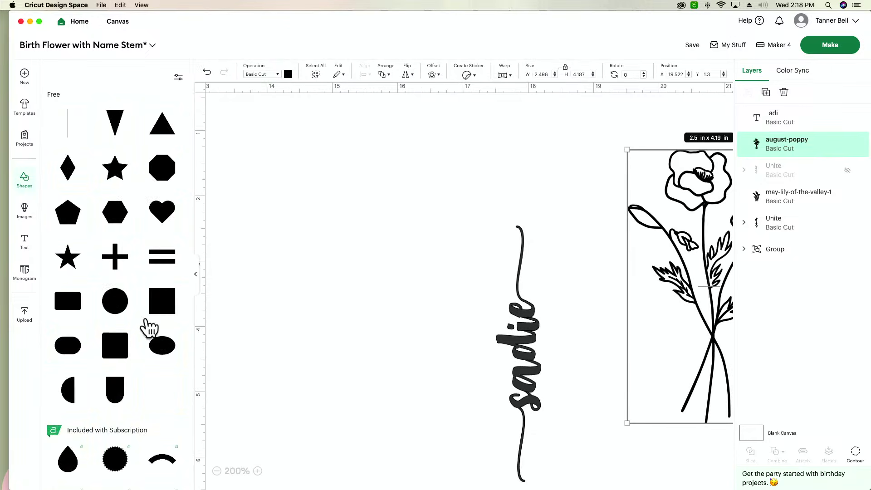
left_click(171, 307)
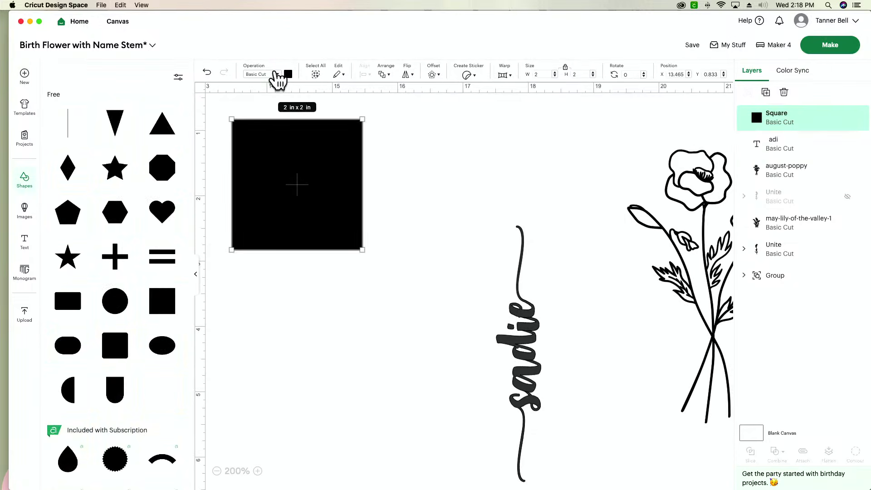
left_click(276, 74)
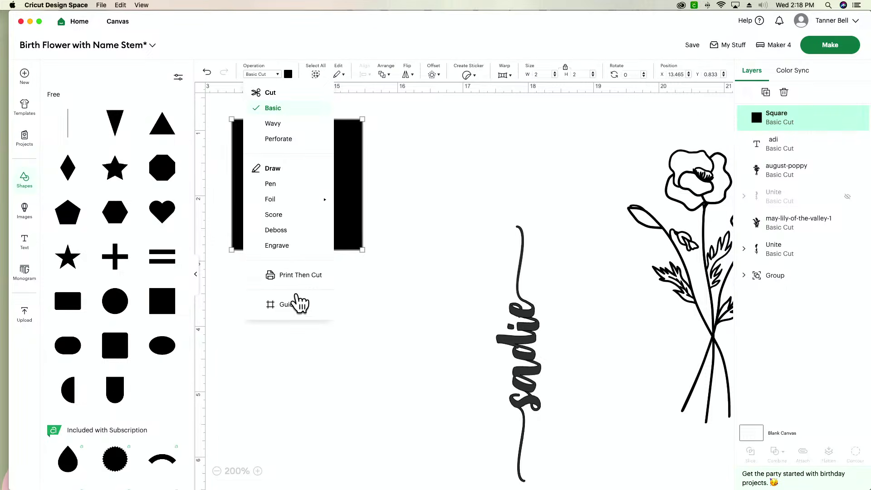
left_click(299, 305)
left_click(315, 198)
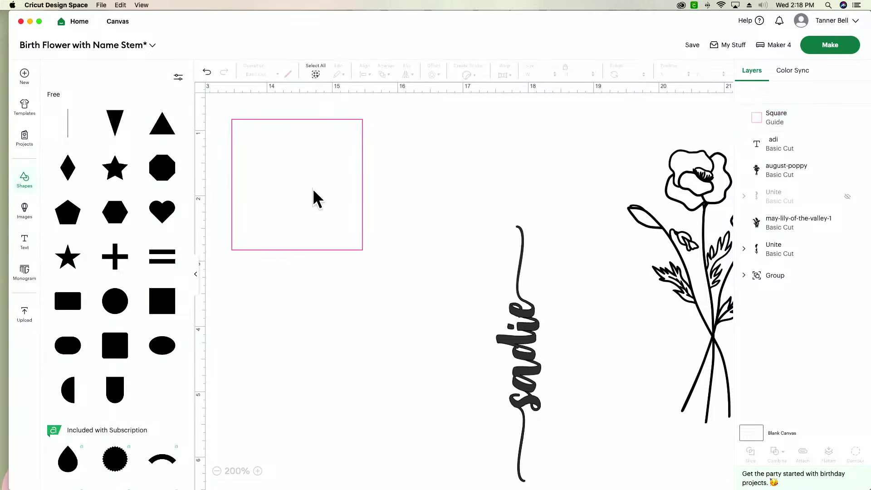
Place the square guide over the upper poppy bloom and its short stem and resize it to about 1.1 x 1.4 in
left_click_drag(315, 198, 727, 210)
scroll(684, 209, "right", 5)
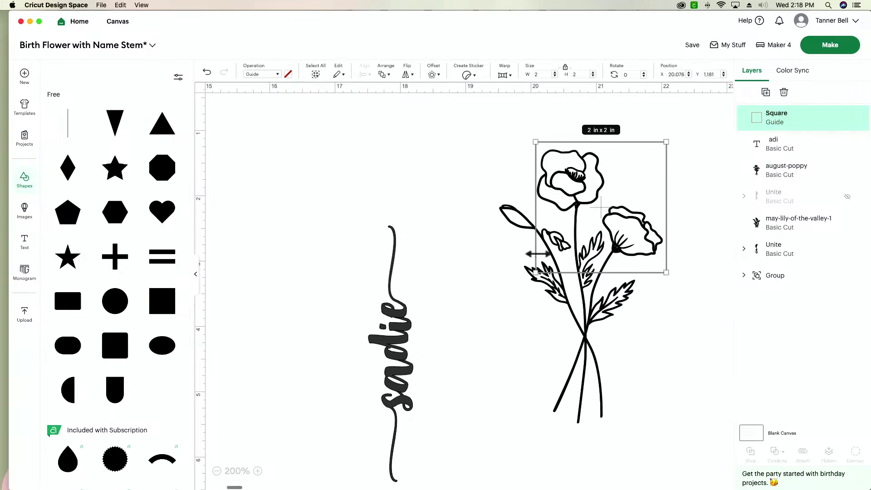
left_click_drag(601, 273, 601, 234)
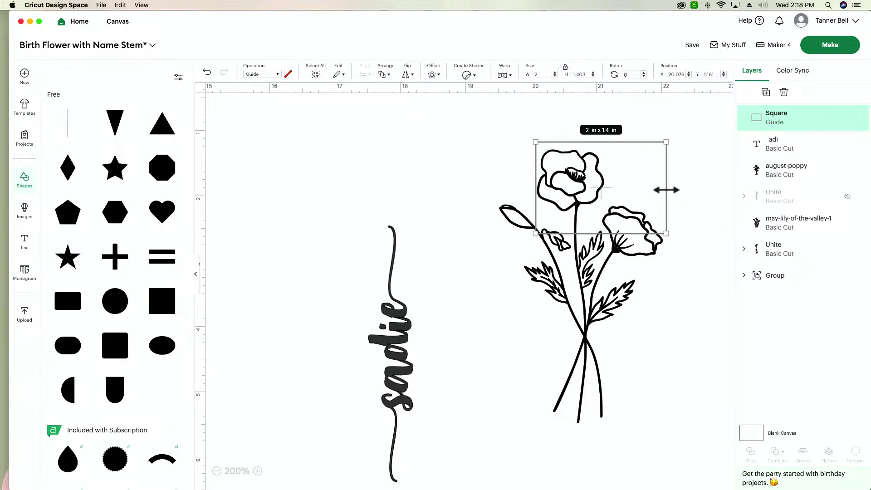
left_click_drag(666, 190, 607, 190)
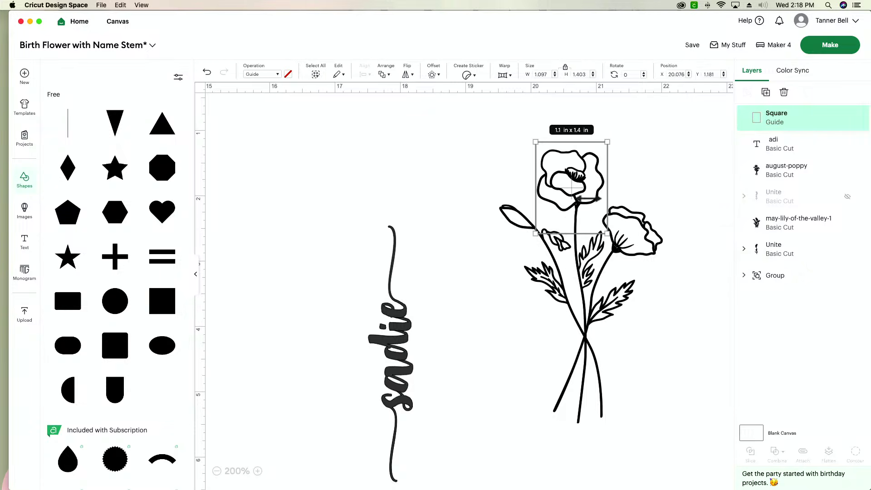
left_click_drag(557, 233, 558, 231)
Duplicate the August poppy and move the copy aside as a spare
left_click(592, 323)
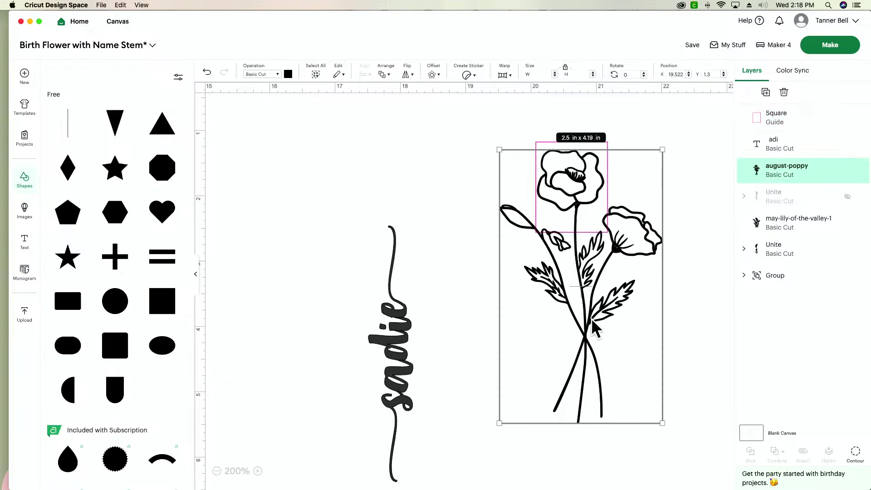
key("super+d")
left_click_drag(594, 326, 786, 354)
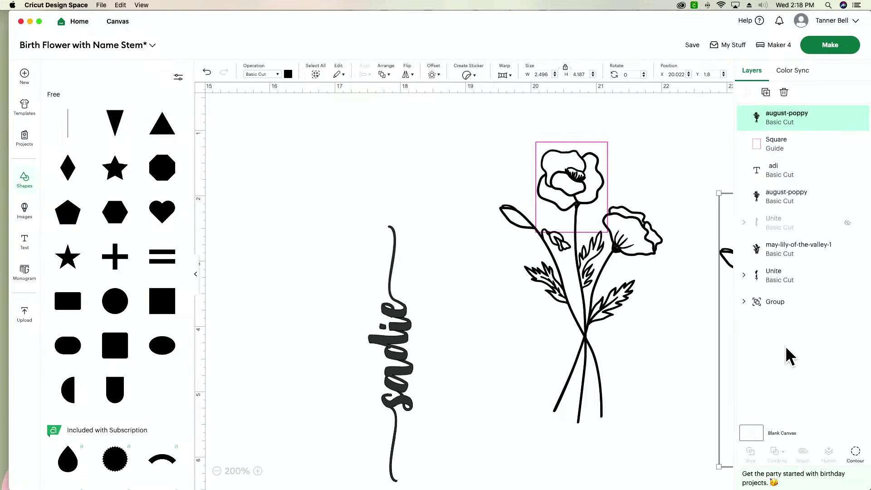
Extend the square guide to about 1.1 x 1.53 in around the bloom and slice the original poppy with it
left_click_drag(577, 233, 576, 245)
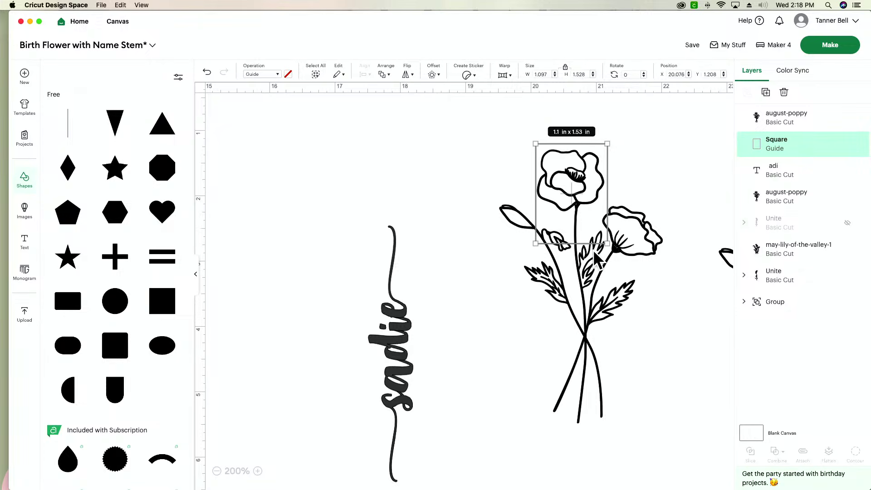
left_click_drag(466, 132, 615, 313)
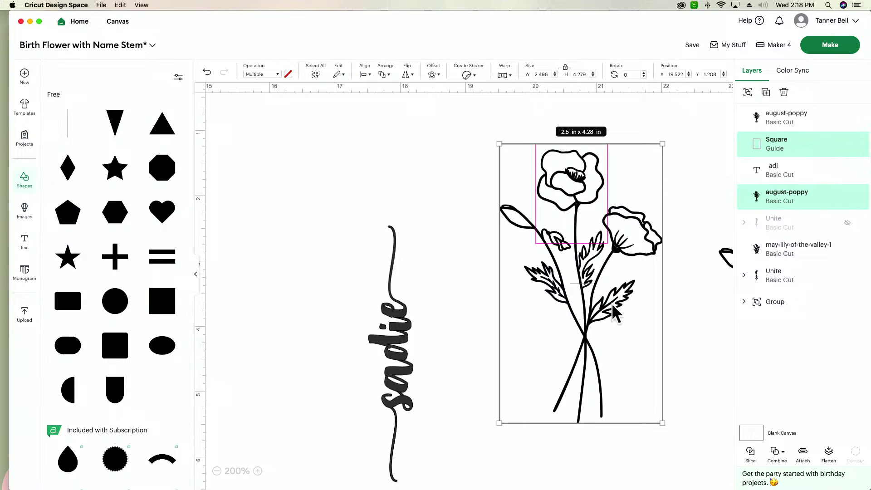
left_click(739, 458)
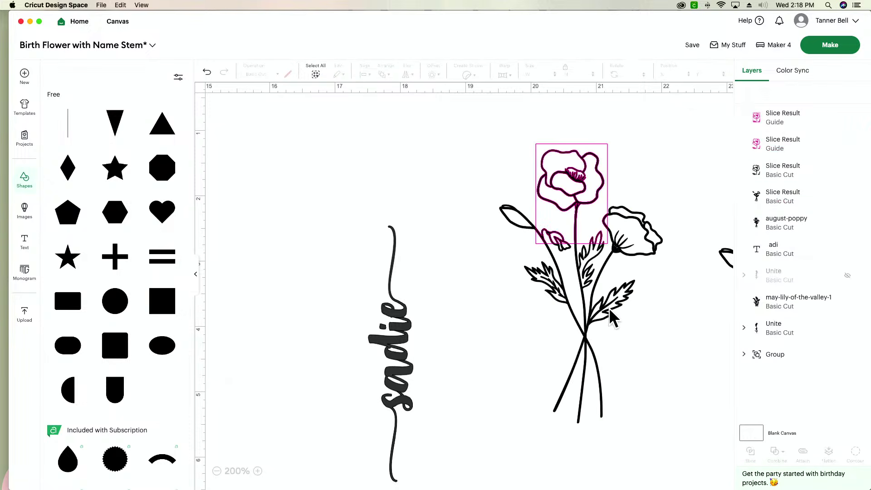
Move the remaining poppy bouquet away from the cut-out bloom and delete the two pink guide slice results
left_click(610, 313)
left_click_drag(646, 207, 609, 272)
left_click(575, 200)
key("Delete")
left_click(575, 200)
key("Delete")
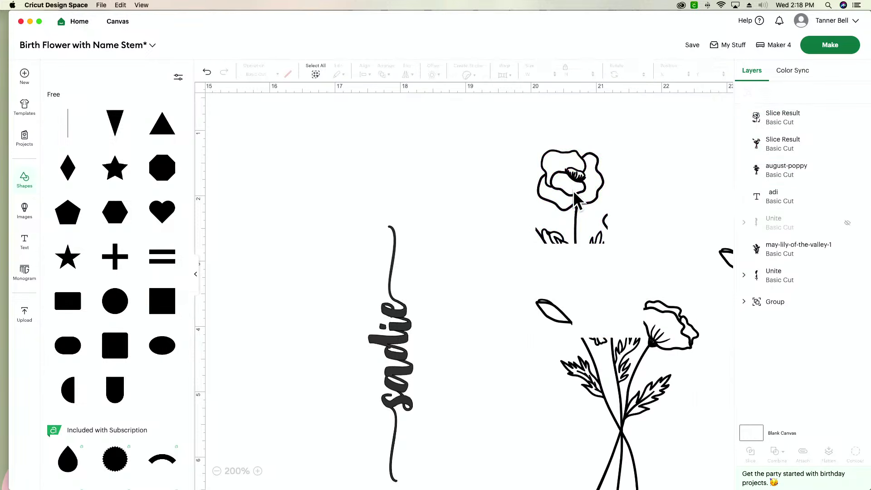
Hide the contours of the stray leaf and petal fragments around the sliced poppy bloom and its stem
left_click(575, 200)
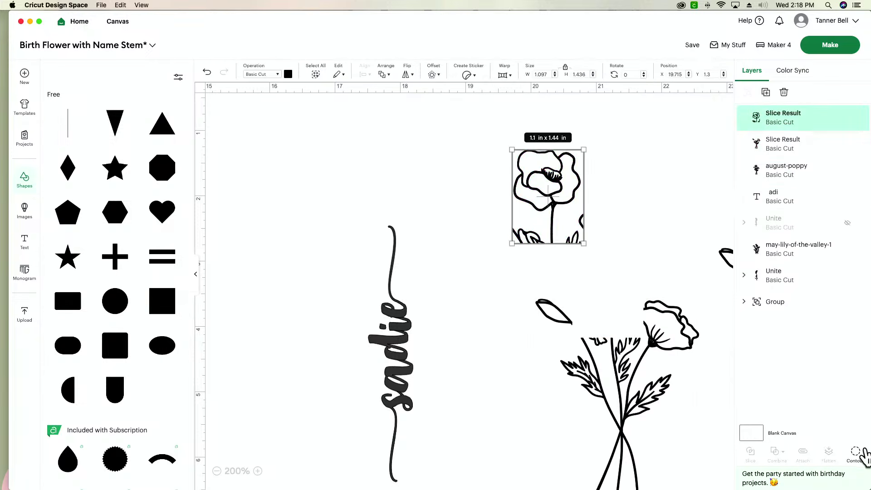
left_click(859, 454)
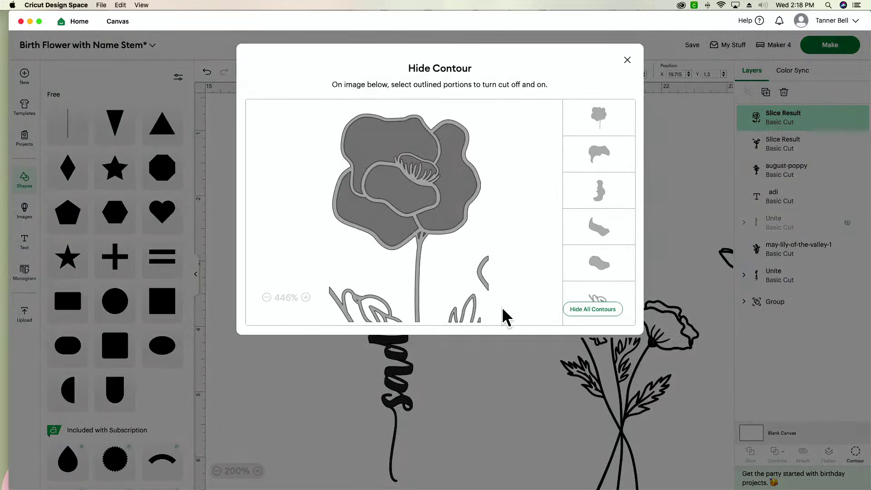
left_click(481, 287)
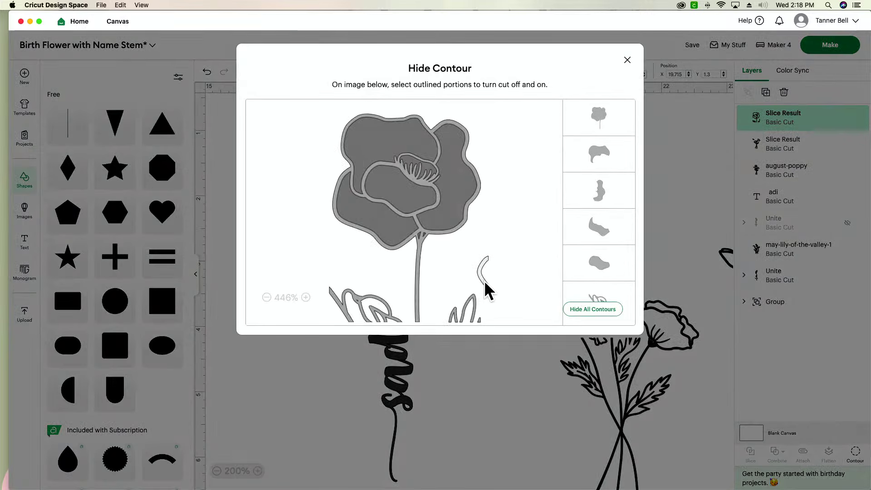
left_click(475, 312)
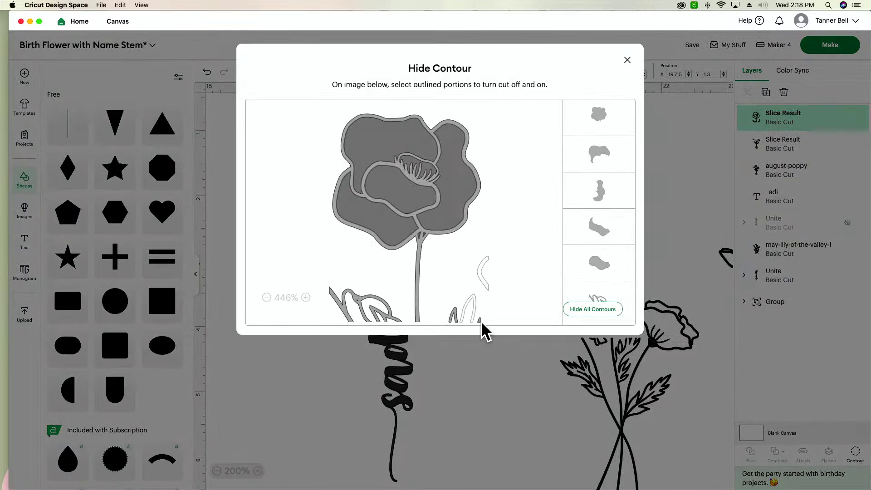
left_click(453, 315)
left_click(385, 319)
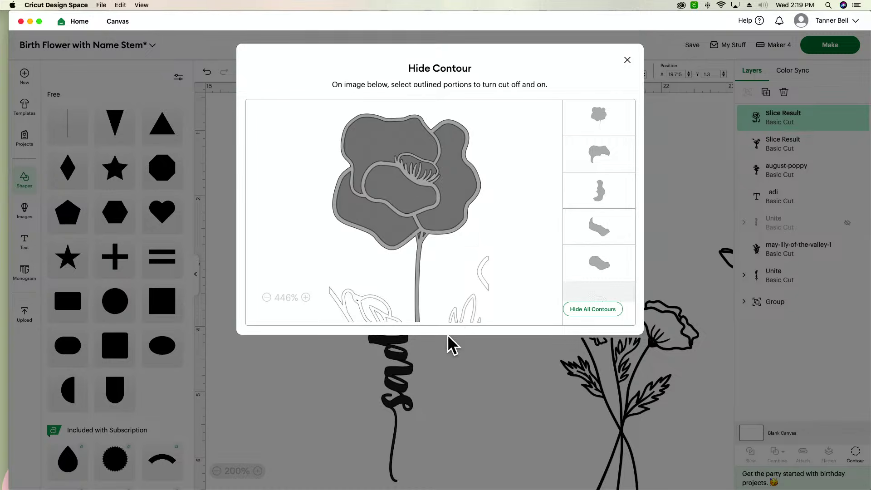
left_click(627, 61)
Place the poppy bloom at the upper tail of the vertical name and recolor it pink
left_click_drag(559, 182, 395, 197)
left_click(452, 200)
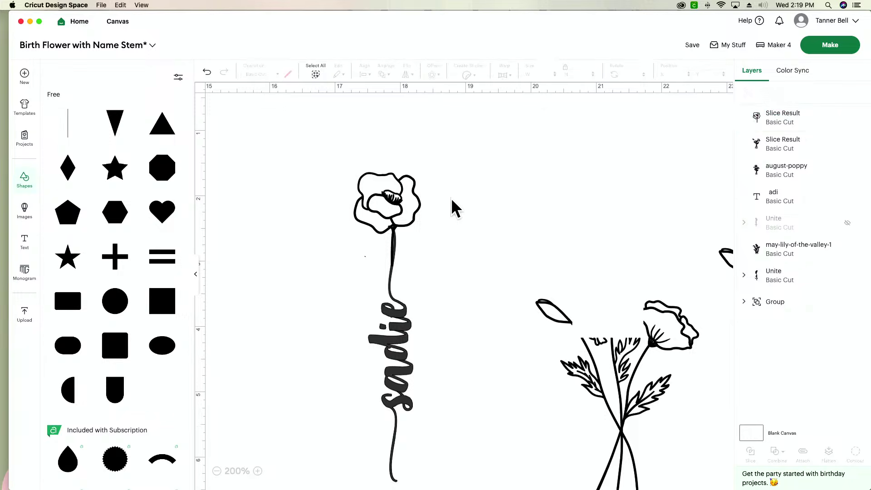
left_click(399, 198)
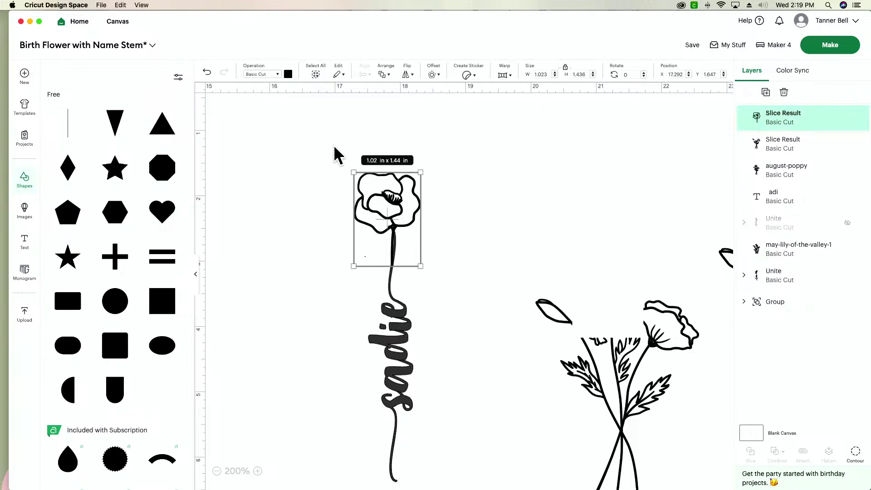
left_click(288, 74)
left_click(300, 131)
left_click(472, 212)
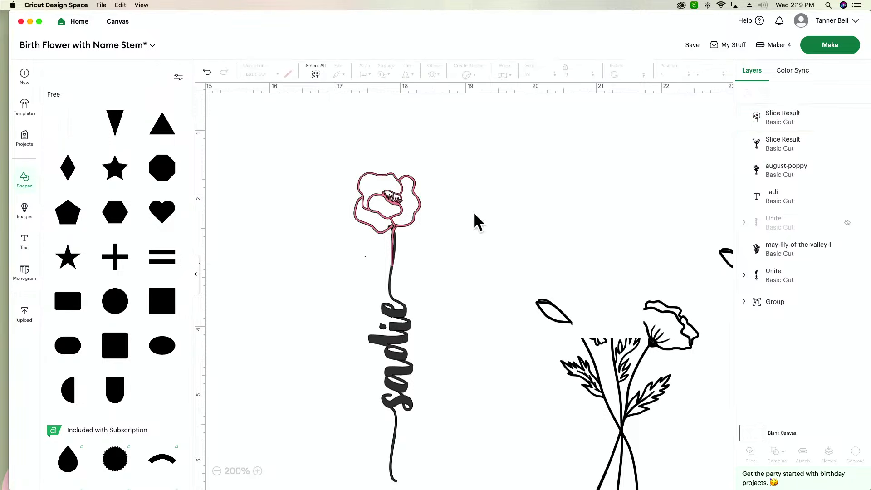
left_click(258, 471)
left_click(258, 471)
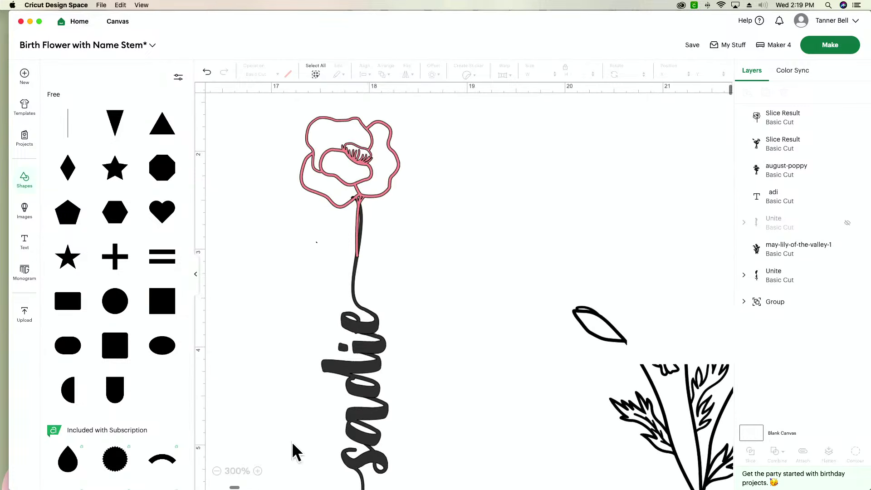
Nudge the pink poppy bloom so the end of its stem overlaps the upper tail of the vertical name
scroll(506, 202, "left", 2)
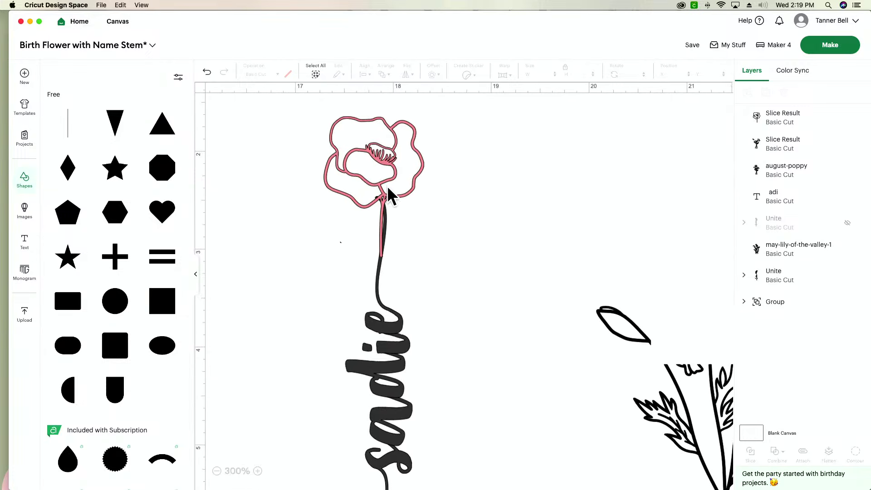
mouse_move(387, 186)
left_mouse_down()
mouse_move(390, 178)
mouse_move(386, 189)
left_mouse_up()
scroll(472, 239, "left", 2)
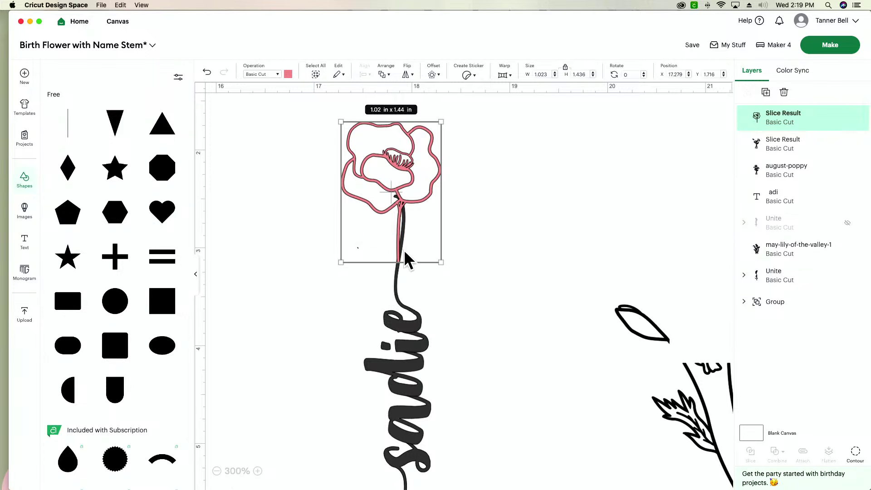
left_click(507, 222)
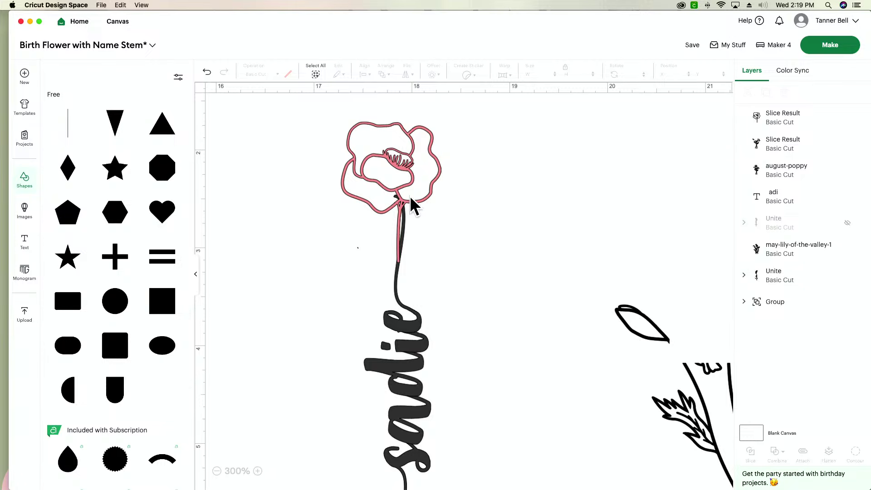
Add a 2 x 2 in square, set it to Guide and align its lower edge with the end of the poppy's stem
left_click(158, 308)
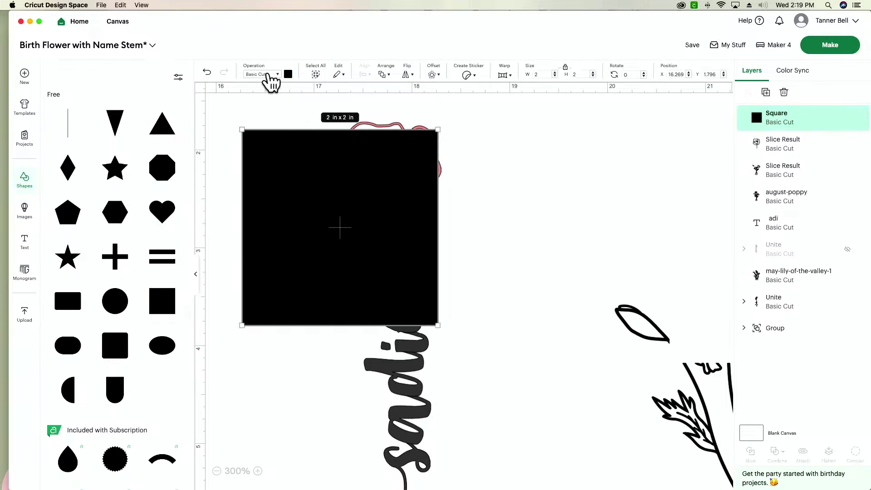
left_click(270, 74)
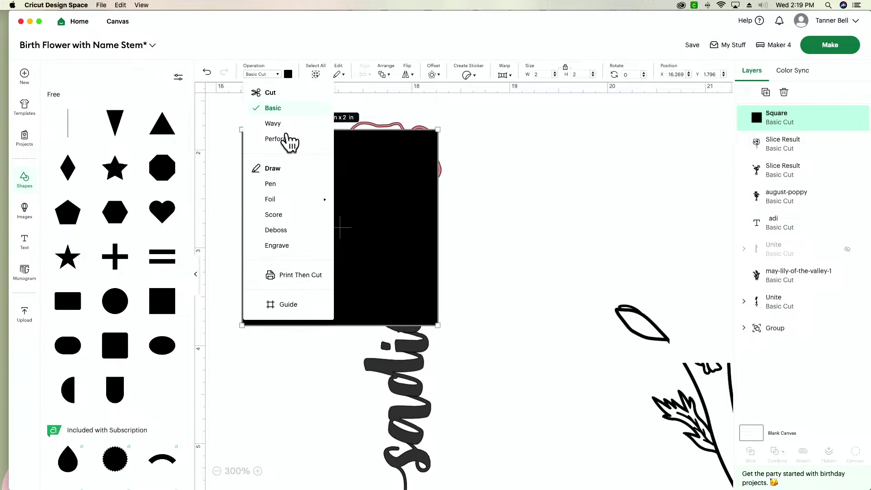
left_click(291, 304)
left_click_drag(320, 241, 344, 188)
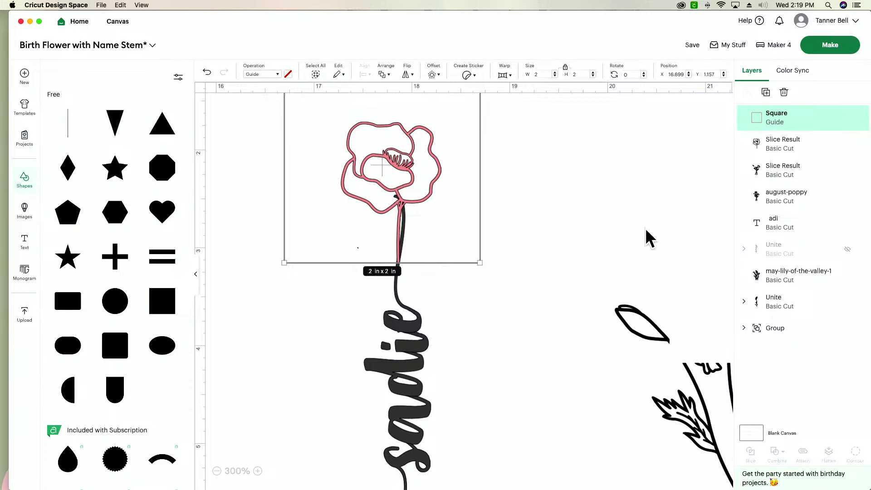
left_click(645, 229)
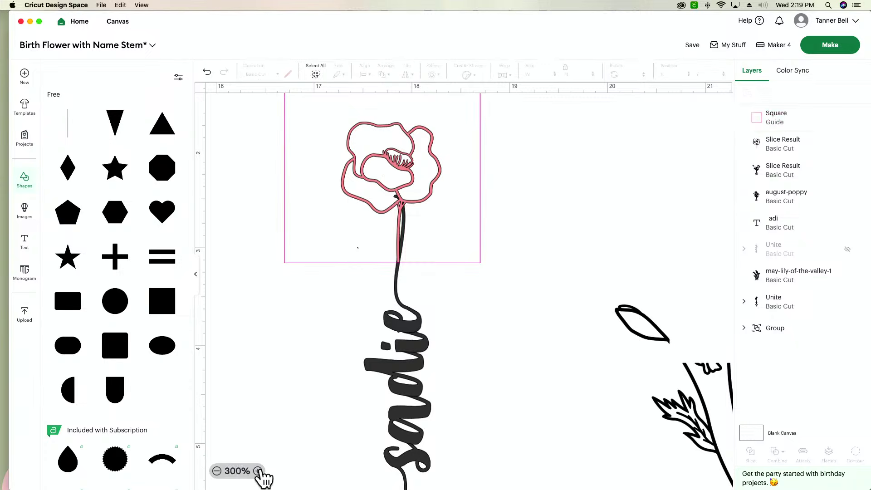
left_click(257, 470)
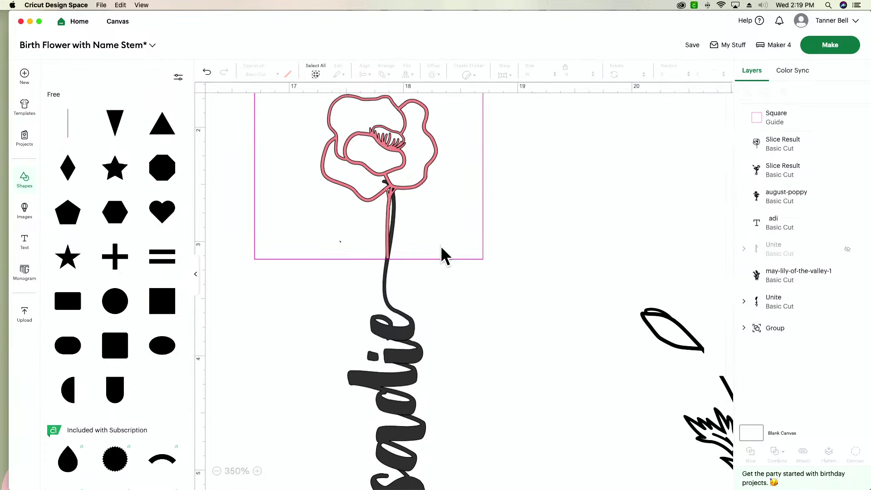
left_click_drag(455, 233, 469, 230)
left_click(540, 213)
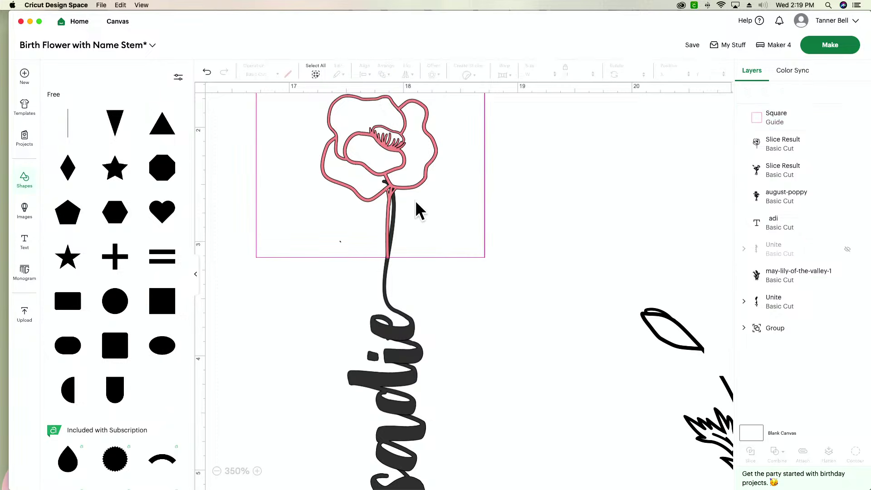
left_click(417, 155)
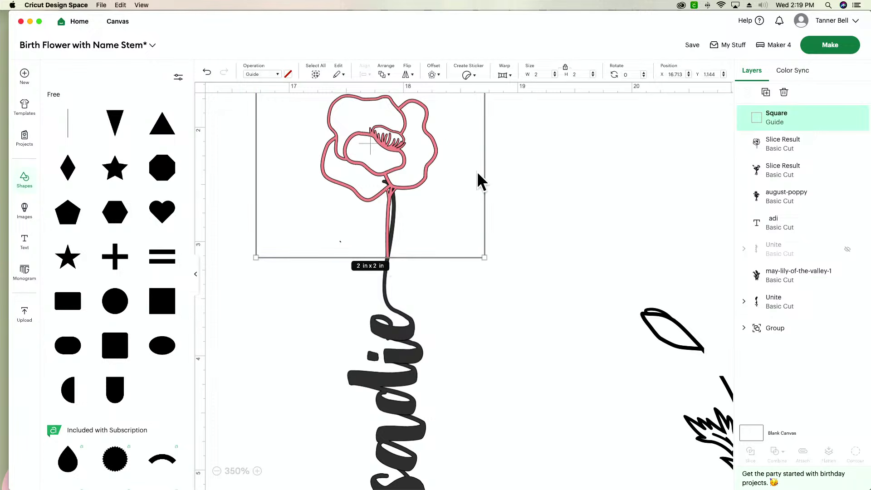
left_click(553, 162)
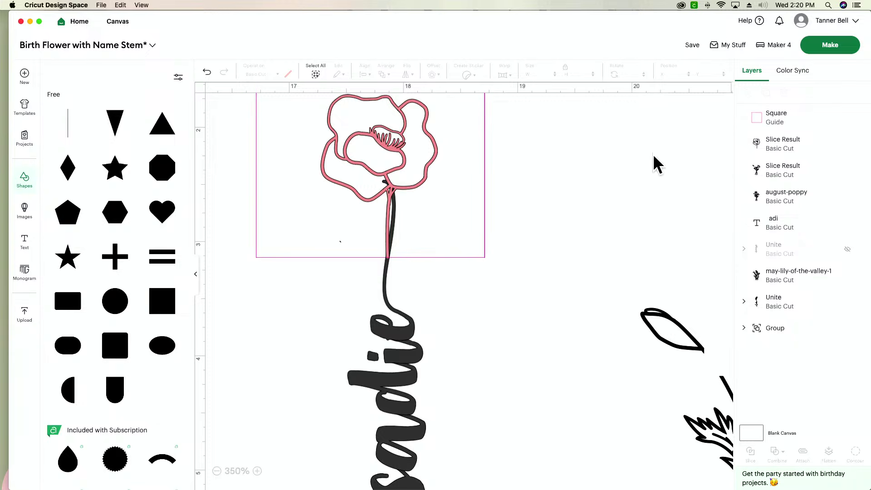
Hide the poppy bloom and slice the upper tail of the vertical name with the square guide
left_click(789, 146)
left_click(848, 145)
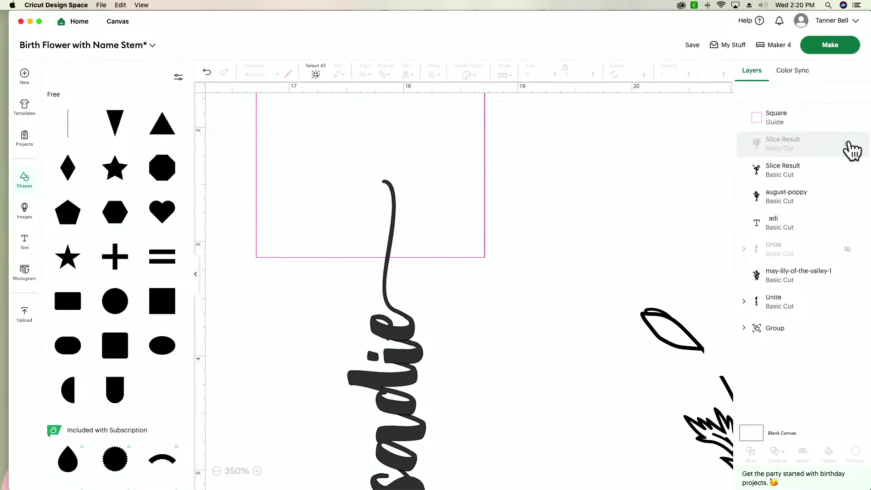
left_click_drag(533, 179, 323, 303)
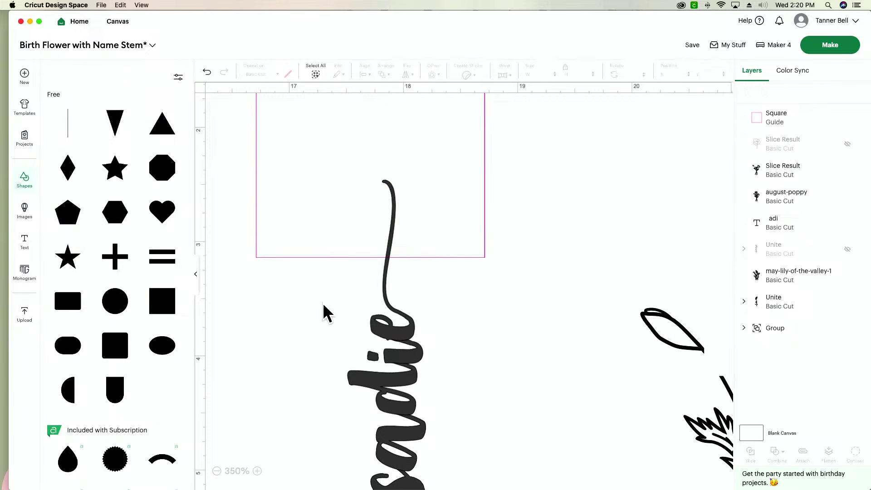
left_click_drag(562, 142, 250, 311)
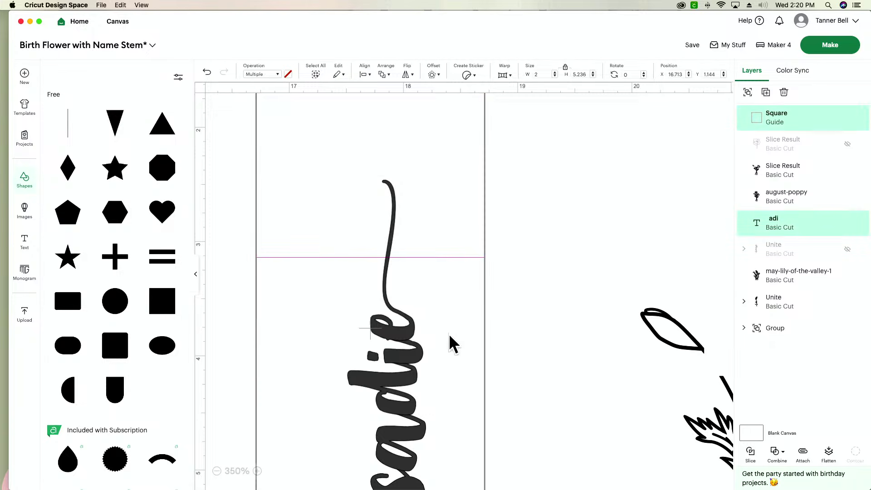
left_click(751, 453)
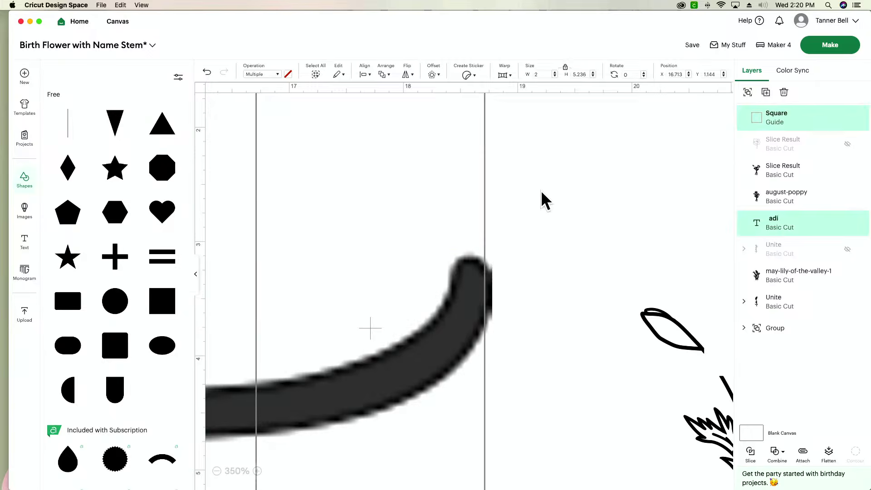
Clear the guide slice results and the cut-off tail piece away from the name, and unhide the poppy bloom
key("Delete")
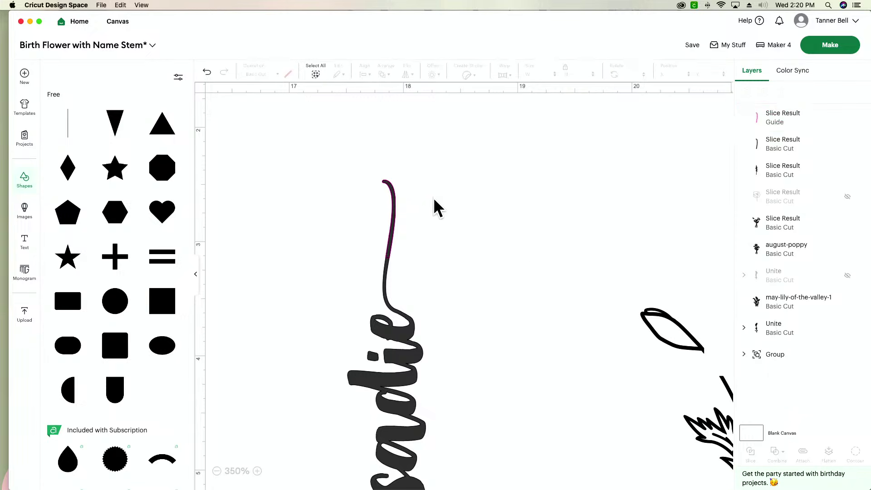
left_click_drag(394, 200, 644, 272)
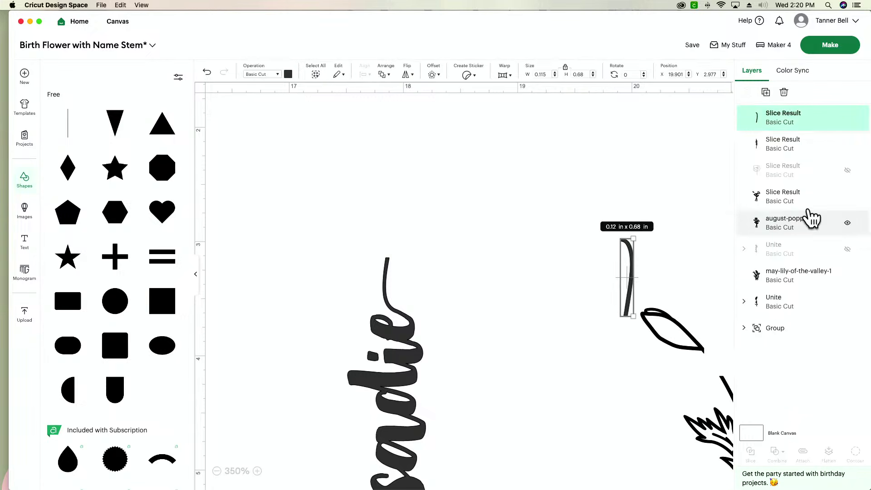
left_click(847, 171)
Rotate the poppy bloom to about 3° and nudge its stem onto the cut end of the name's tail
left_click(404, 153)
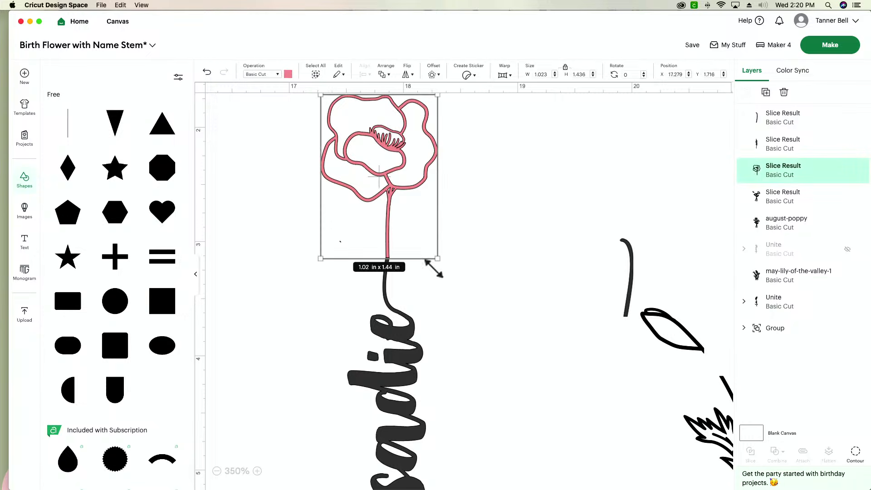
left_click_drag(446, 258, 444, 260)
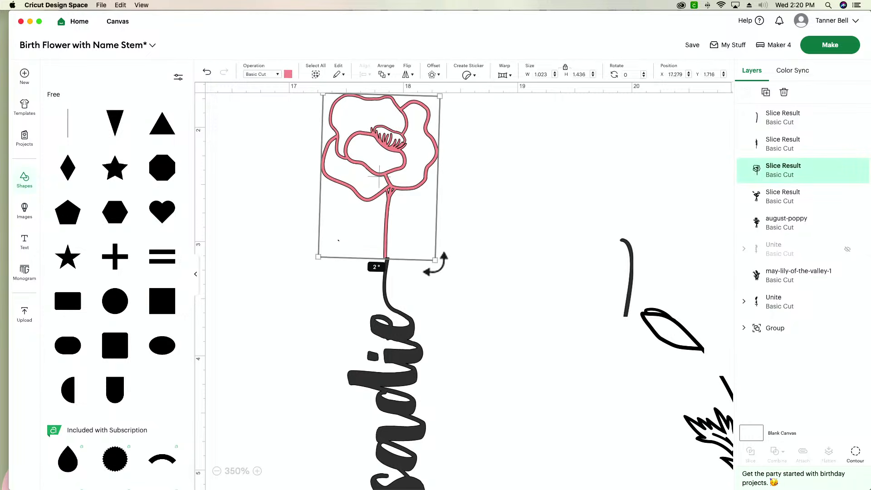
left_click_drag(406, 177, 409, 179)
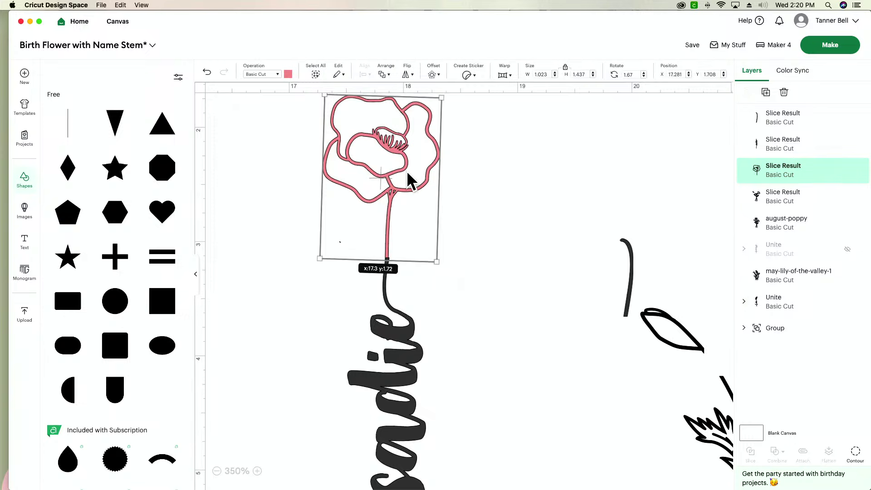
left_click(452, 213)
left_click(392, 181)
left_click_drag(438, 267, 433, 269)
key("Right")
key("Right")
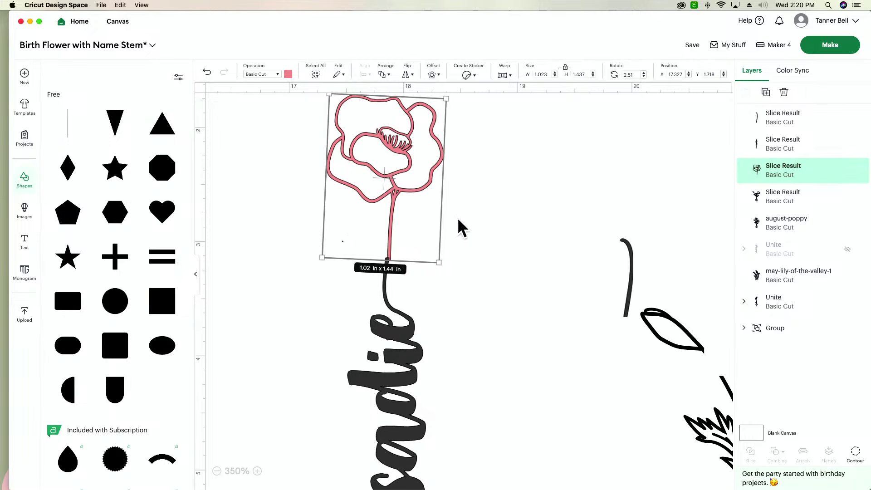
key("Right")
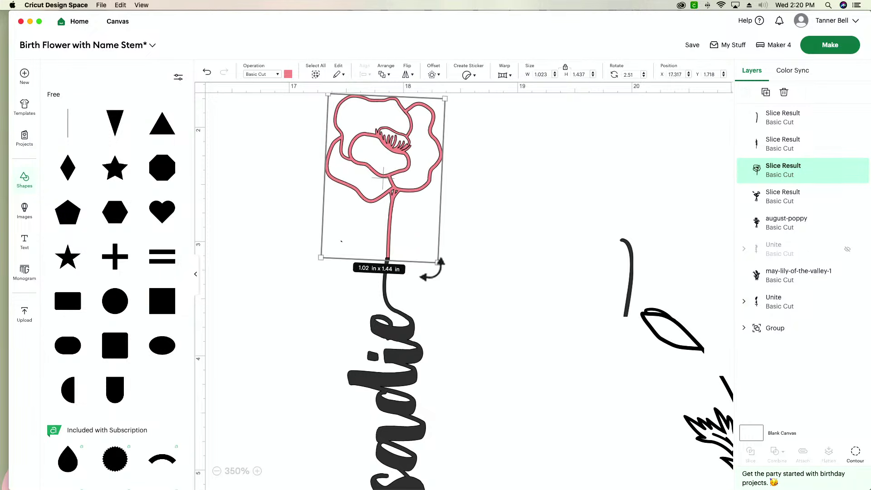
left_click_drag(441, 269, 442, 268)
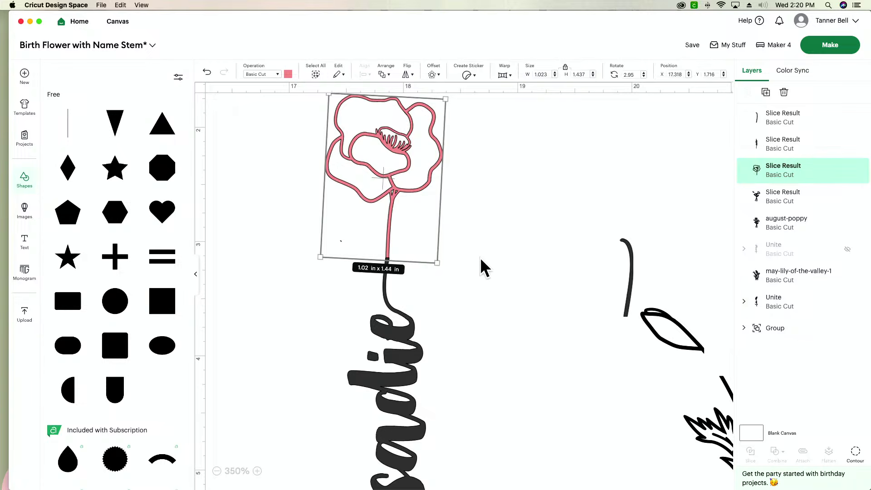
left_click(480, 257)
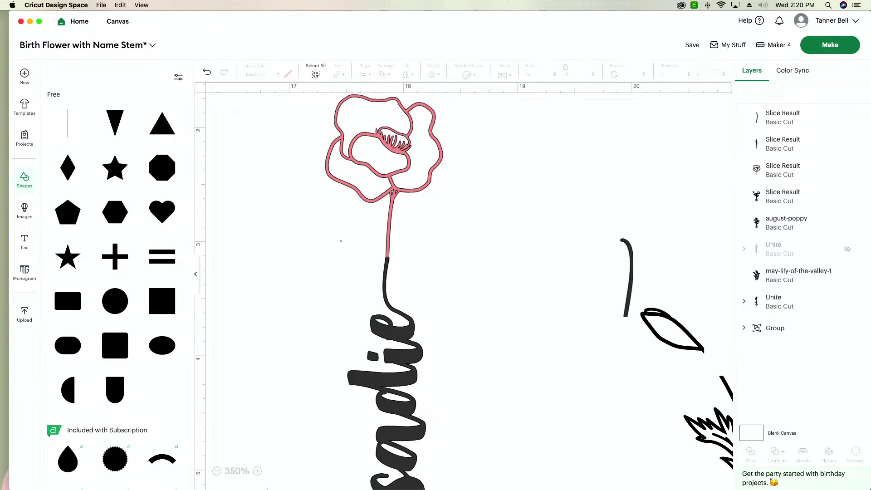
Refine the poppy bloom's rotation to about 5.2° and shift it so its stem runs smoothly into the name's tail
left_click(257, 471)
left_click(257, 470)
left_click(257, 470)
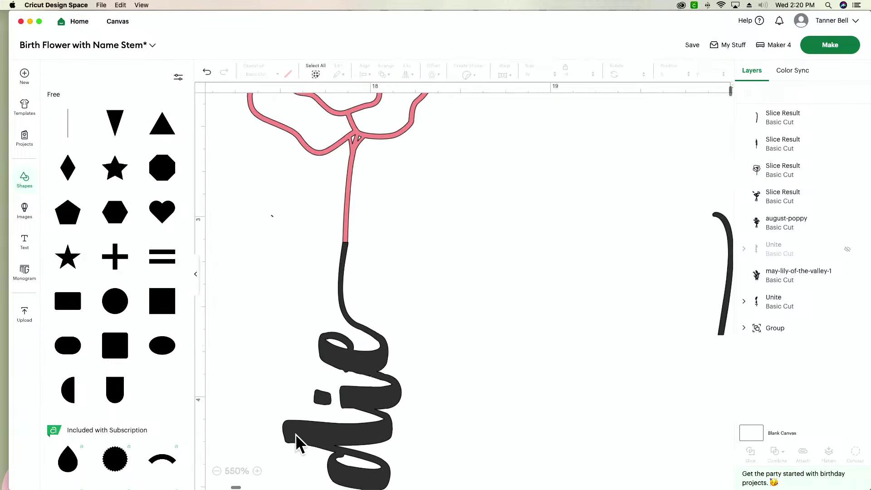
scroll(295, 433, "left", 5)
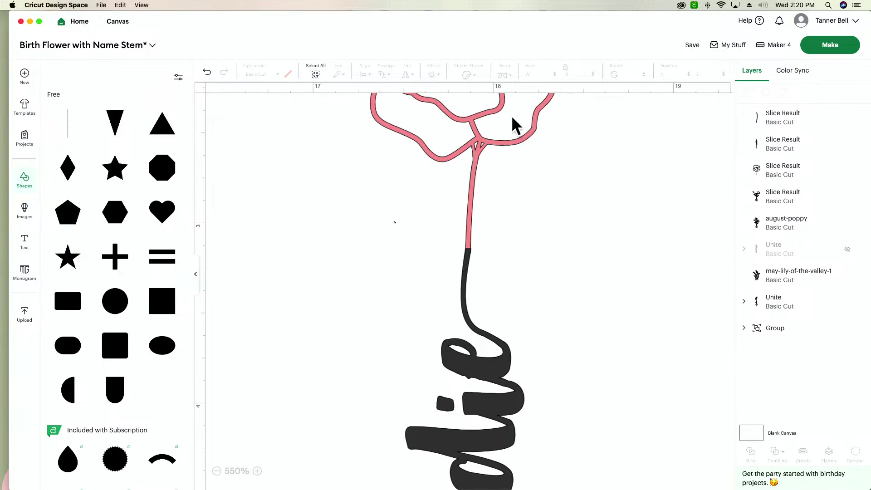
left_click(512, 117)
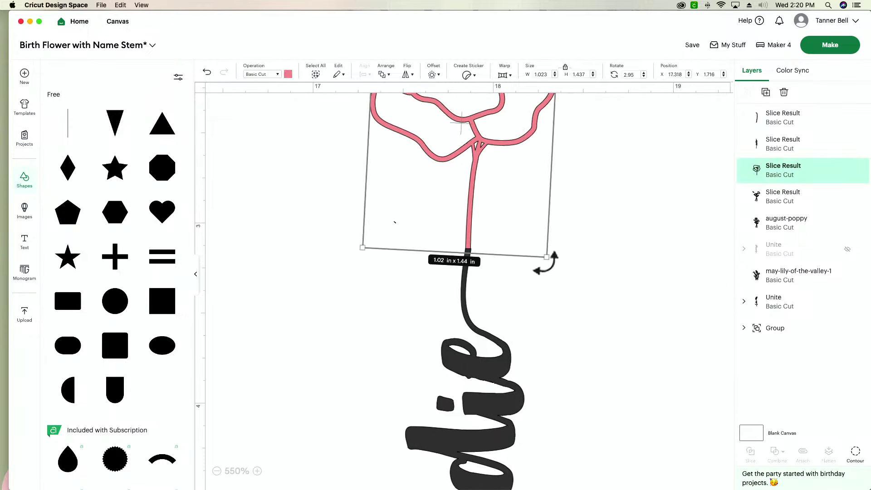
left_click_drag(545, 264, 547, 264)
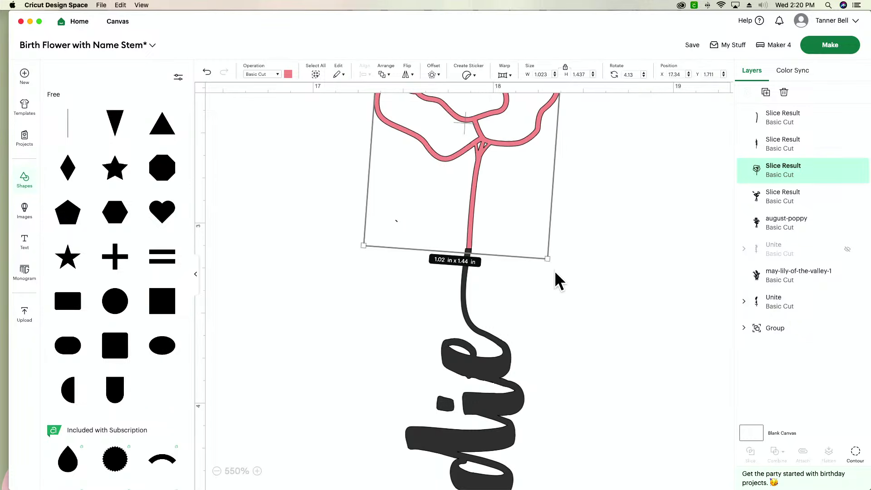
left_click(554, 270)
left_click_drag(474, 172, 475, 169)
left_click(603, 258)
left_click(476, 154)
key("Left")
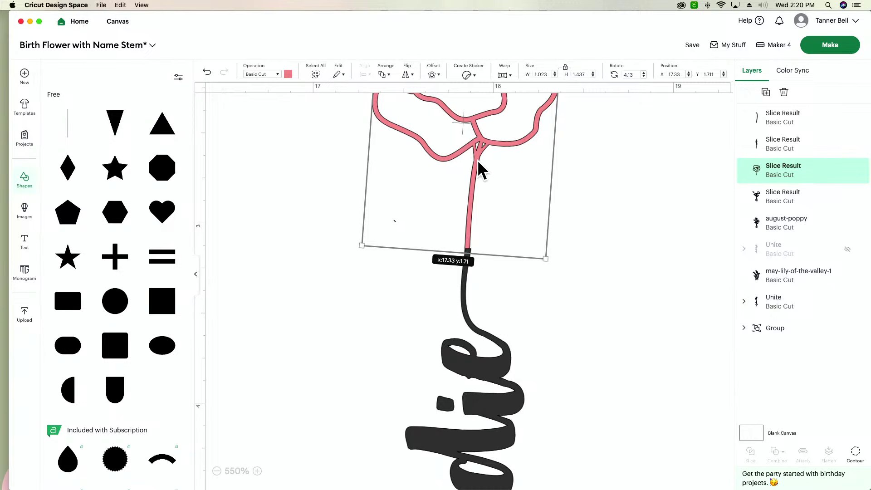
left_click_drag(477, 161, 478, 160)
left_click(583, 200)
left_click(494, 136)
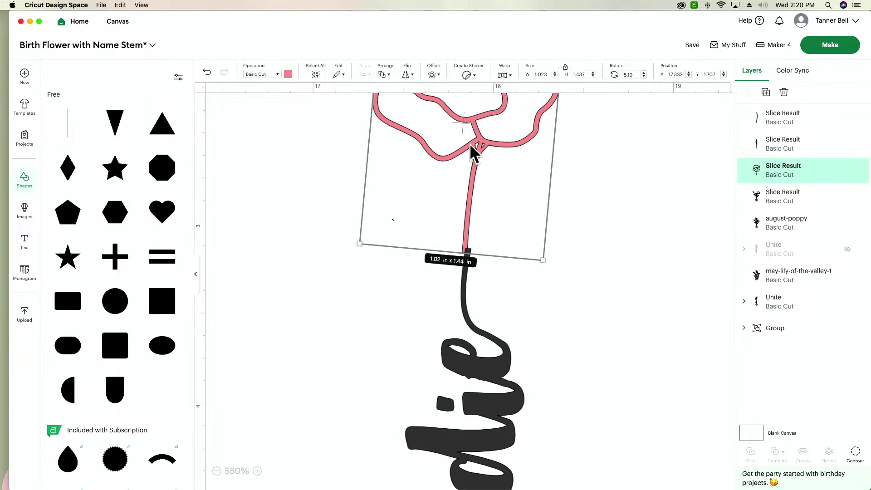
left_click_drag(472, 142, 474, 142)
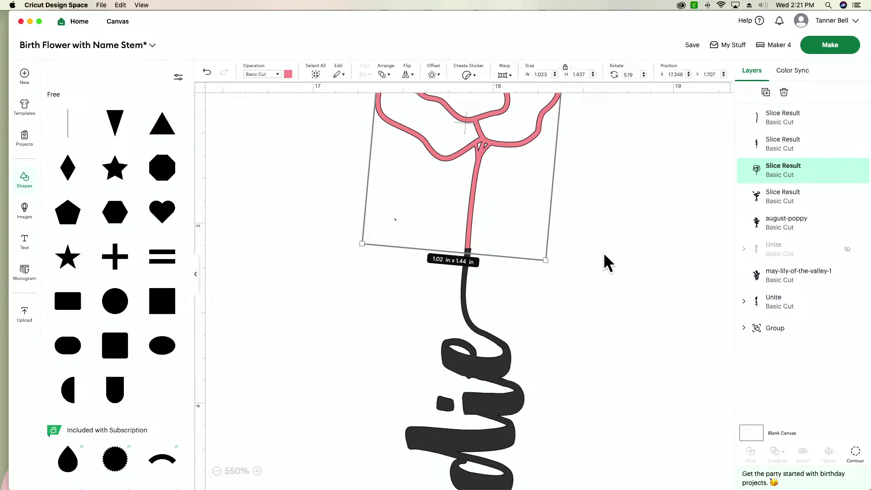
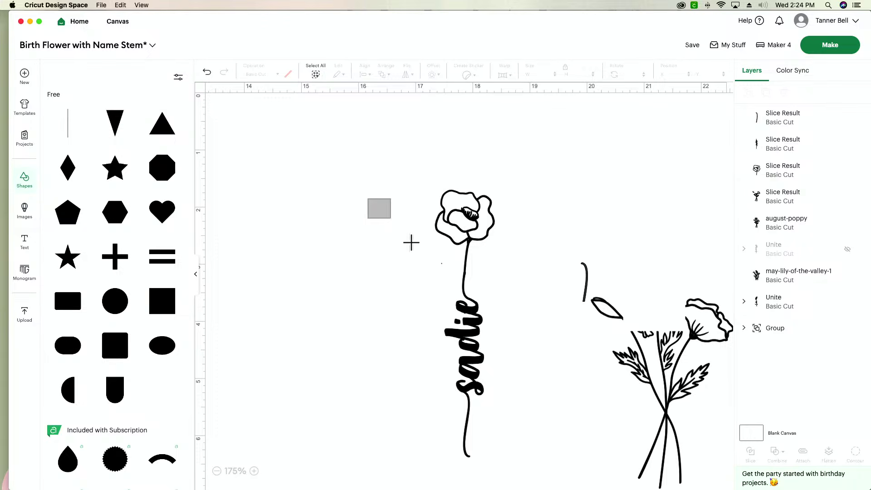
Select the poppy bloom together with the vertical name and combine them with Unite
left_click_drag(411, 242, 503, 419)
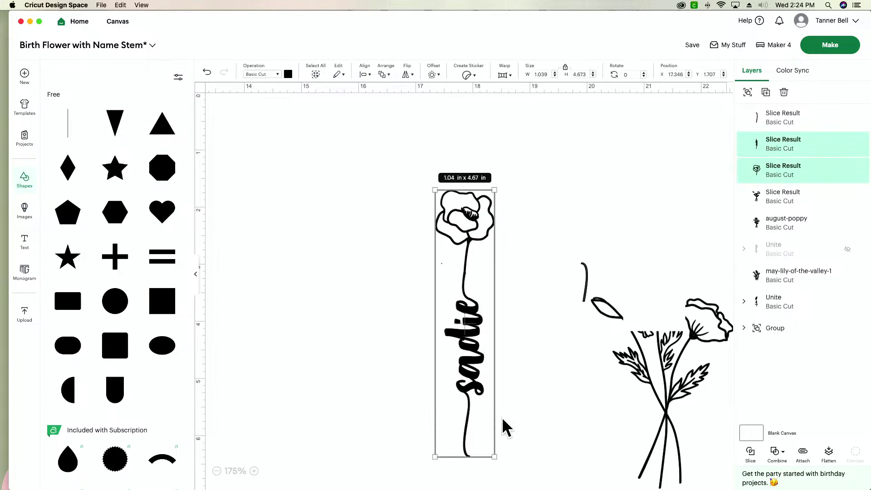
left_click(775, 453)
left_click(798, 381)
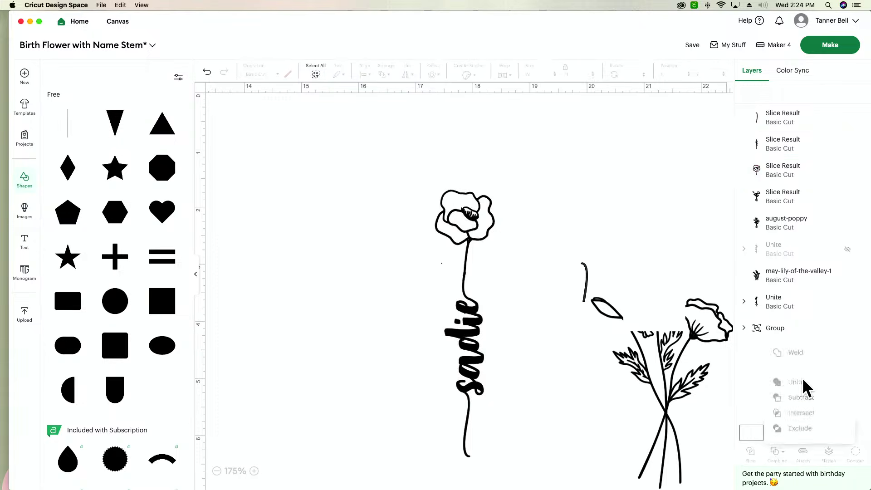
left_click(336, 341)
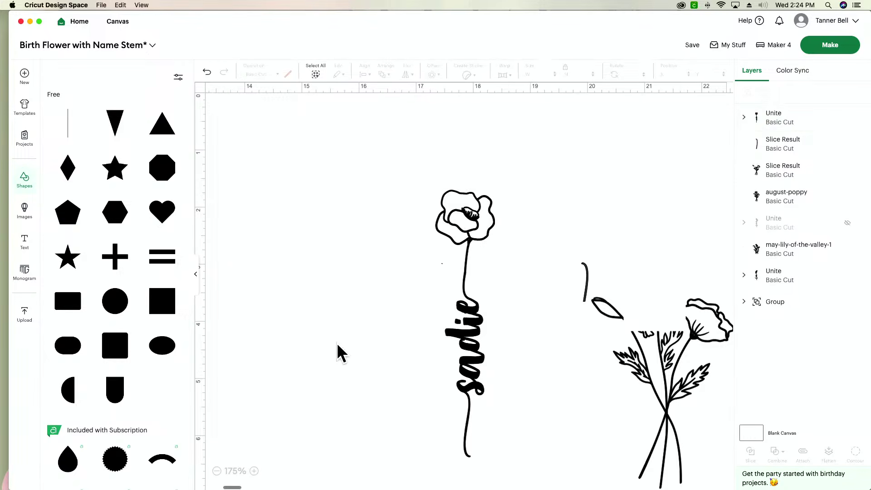
Move the united poppy name design and the leftover bouquet apart, and delete the stray cut-off tail piece
left_click_drag(449, 364, 338, 331)
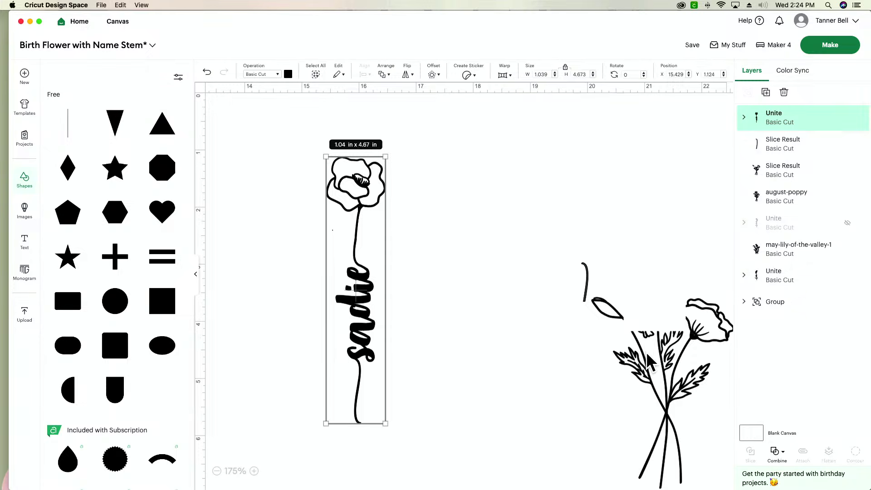
left_click_drag(647, 354, 567, 357)
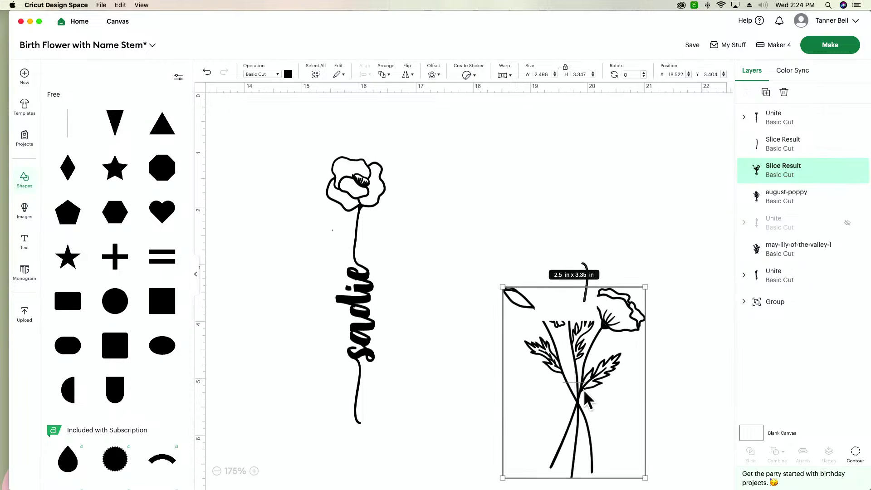
left_click_drag(585, 399, 596, 342)
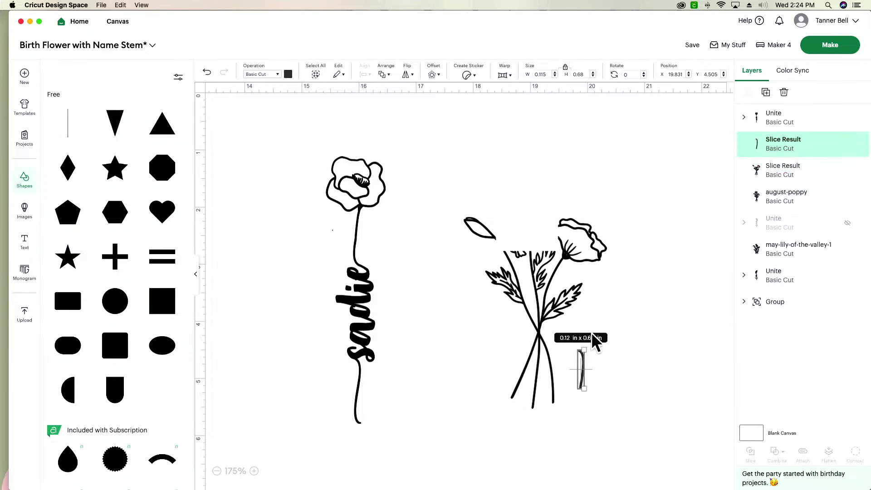
key("BackSpace")
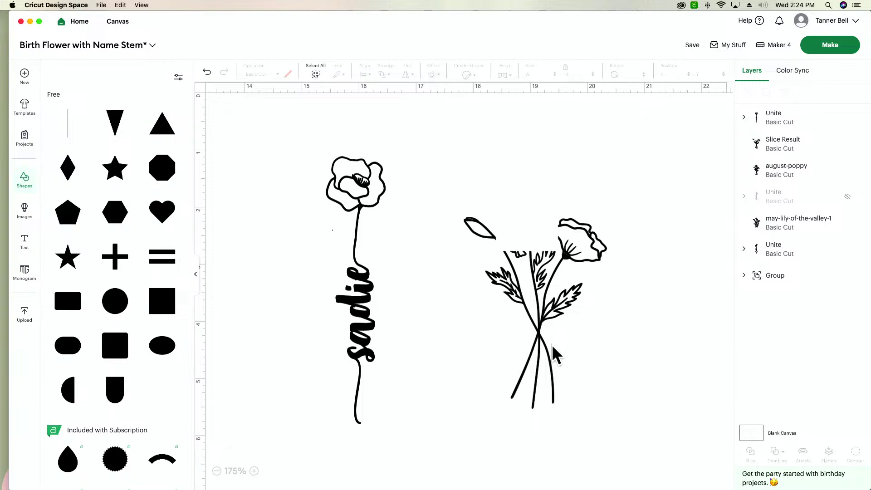
Add a square beside the leftover bouquet and set its operation to Guide
left_click(155, 313)
left_click_drag(266, 188, 604, 362)
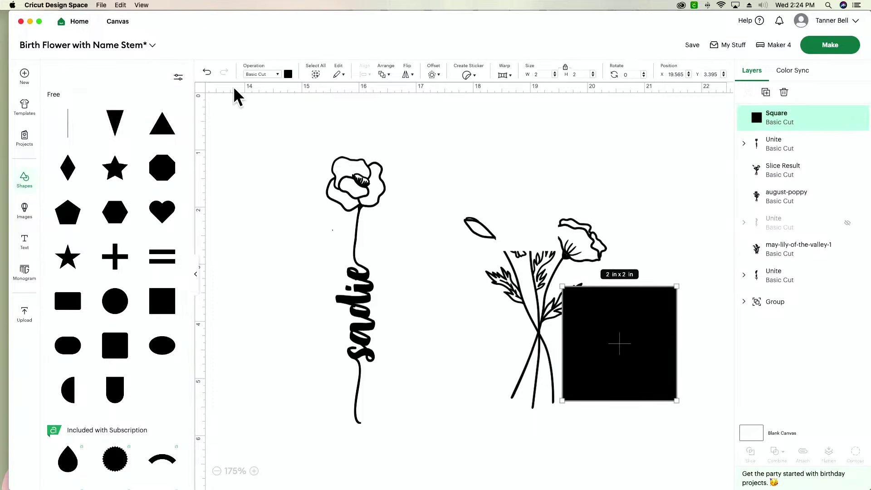
left_click(288, 75)
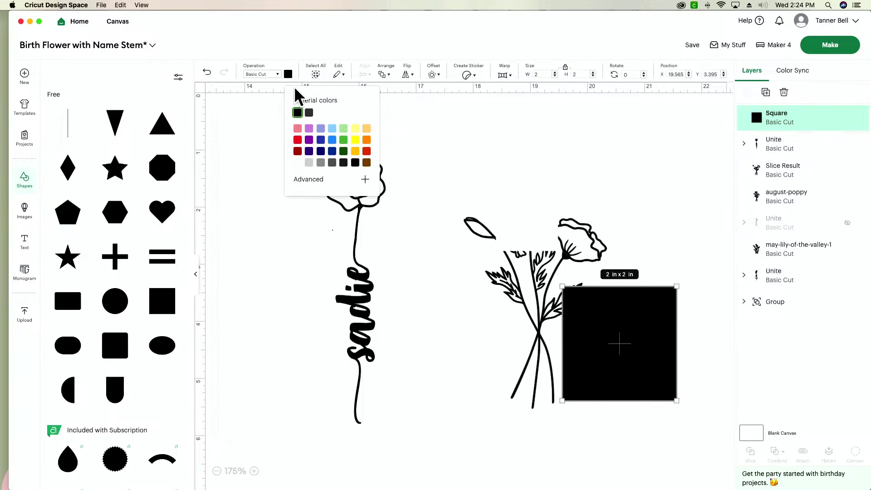
left_click(231, 97)
left_click(638, 310)
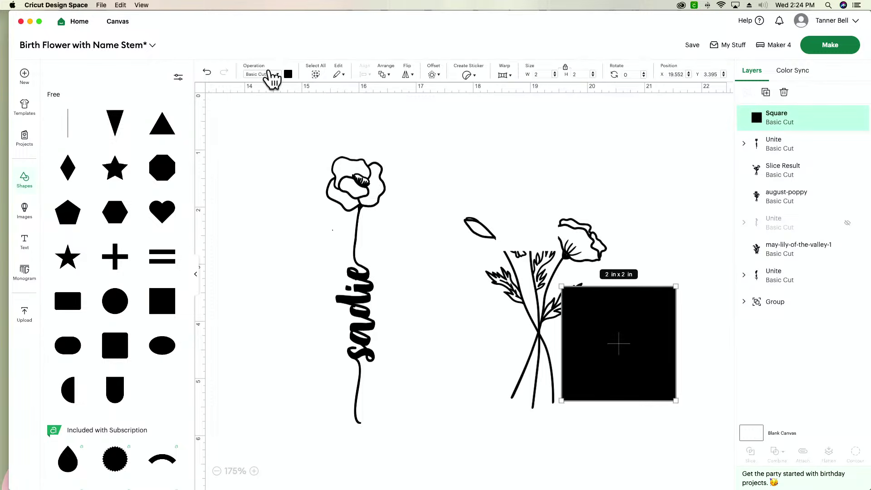
left_click(272, 74)
left_click(277, 302)
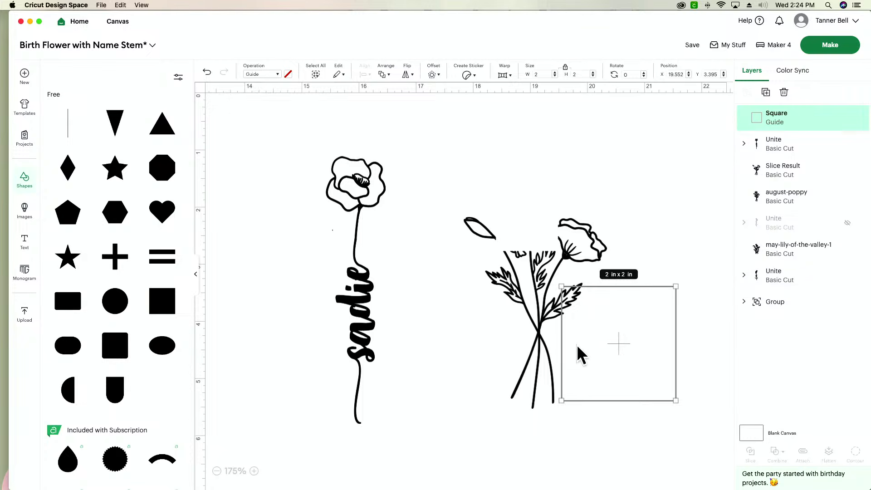
Place the guide square over the bouquet's lower right leaf and widen it to about 2.13 in along the stem
left_click_drag(577, 346, 562, 341)
left_click(254, 471)
left_click(254, 471)
left_click(254, 471)
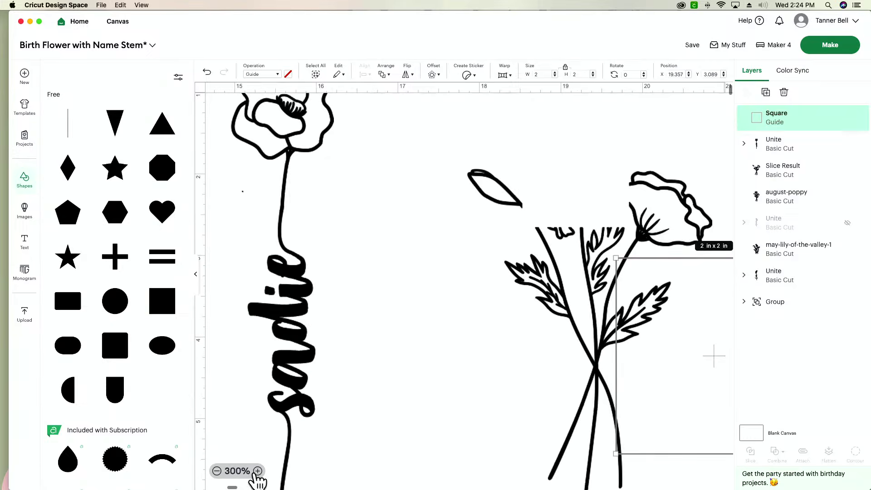
left_click(254, 472)
left_click_drag(624, 320, 624, 320)
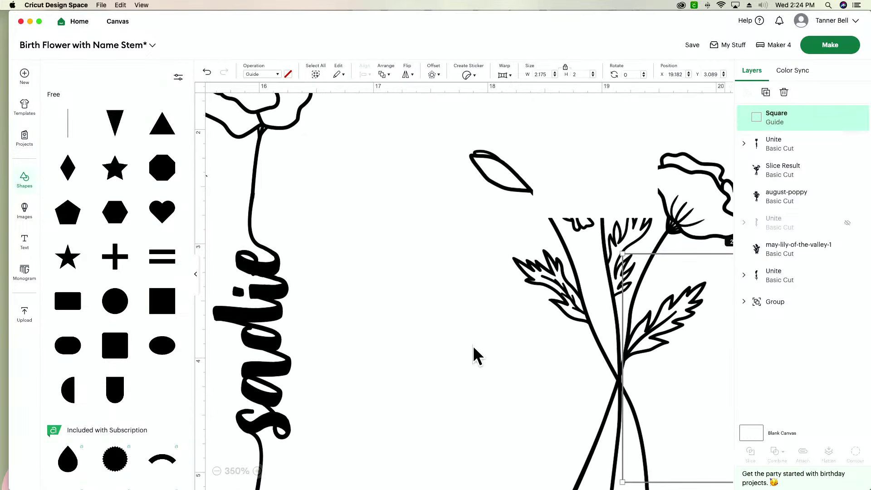
scroll(473, 345, "right", 5)
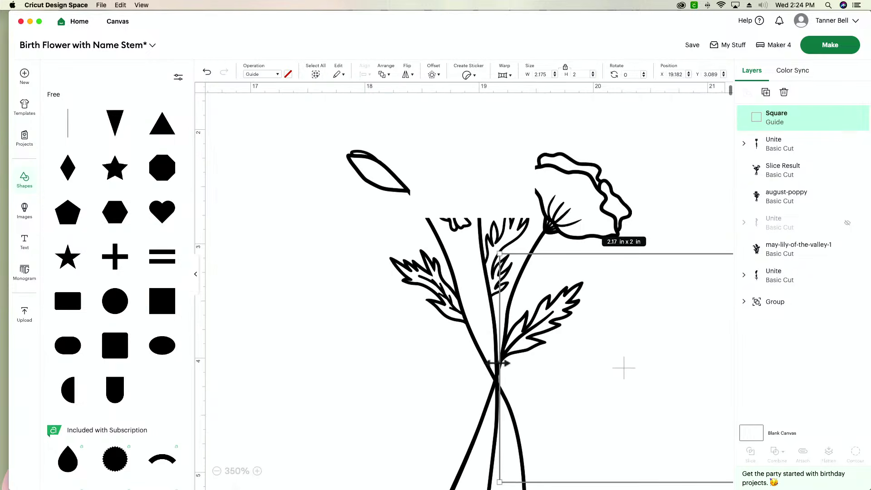
left_click_drag(498, 363, 505, 362)
Rotate the guide to about 9.5° and widen it to about 2.15 in so its edge follows the leaf's stem
scroll(530, 365, "right", 6)
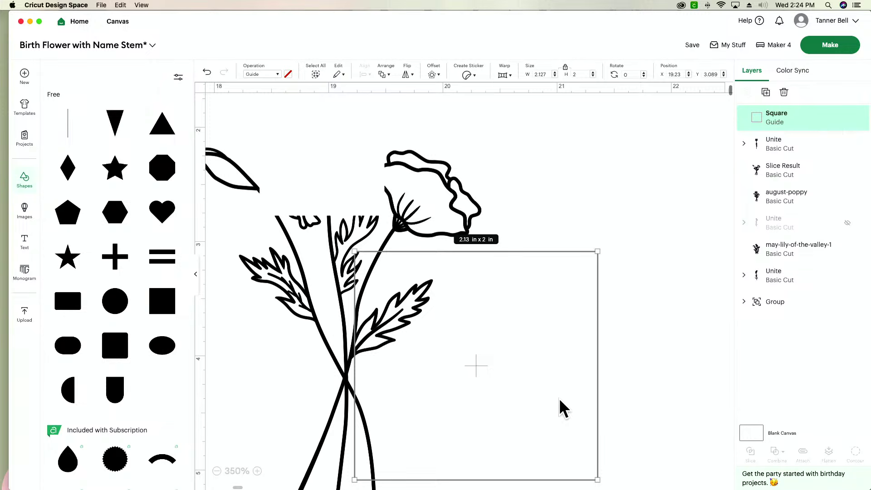
scroll(559, 398, "down", 1)
scroll(579, 462, "down", 3)
scroll(579, 463, "right", 3)
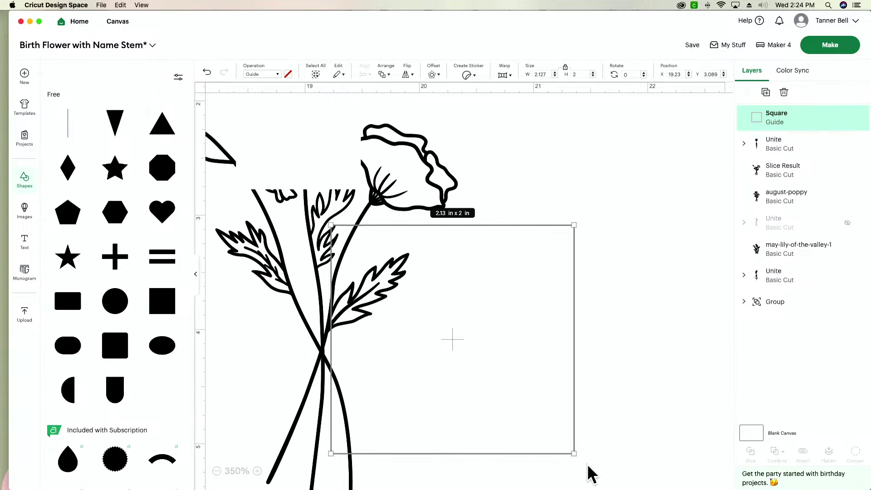
left_click_drag(574, 456, 551, 472)
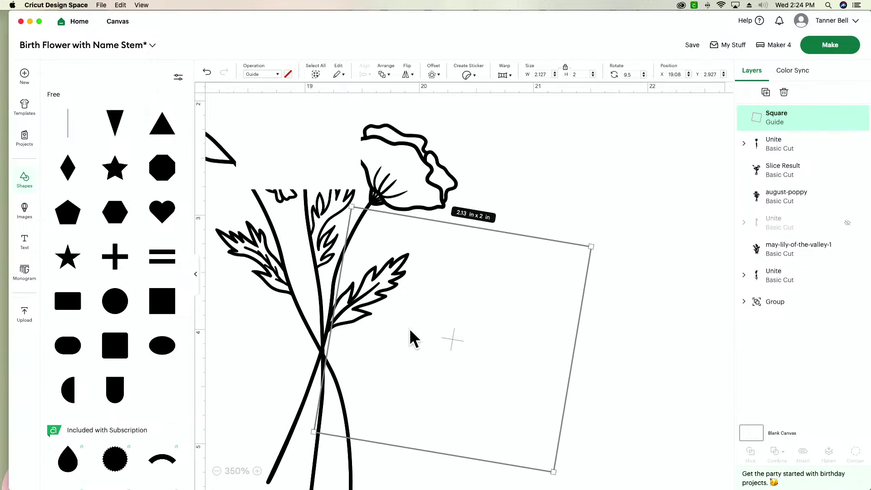
left_click_drag(327, 332, 323, 331)
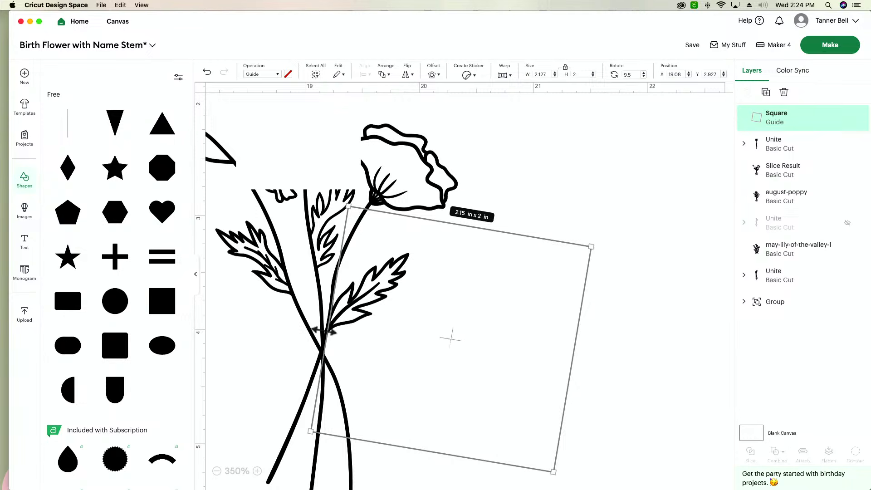
Select the tilted guide together with the leftover bouquet and slice them
left_click(605, 348)
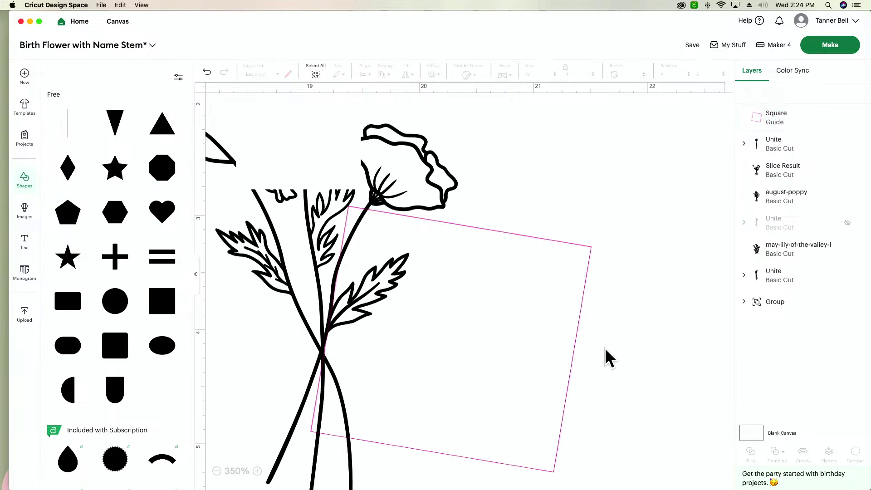
left_click_drag(642, 221, 287, 435)
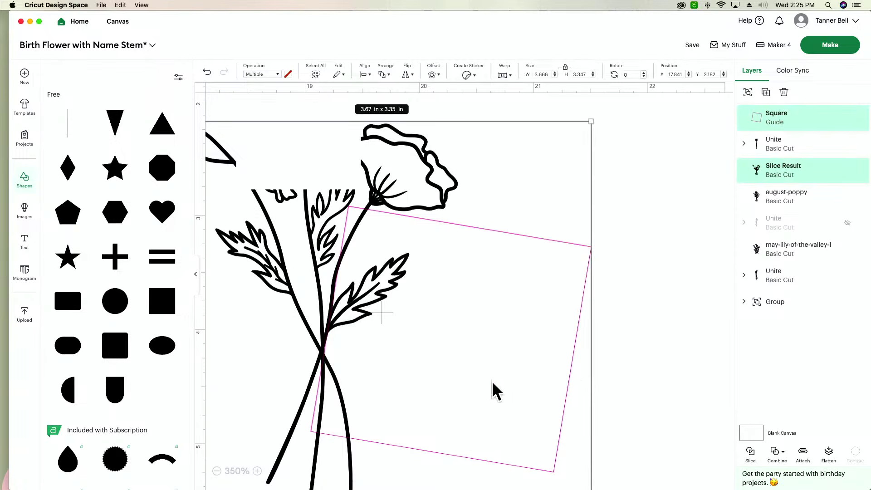
left_click(622, 371)
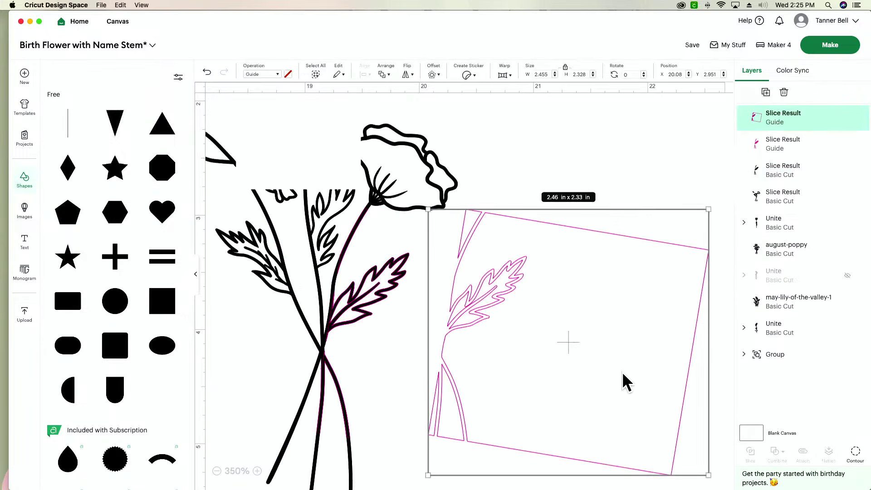
Delete the two guide slice results and pull the cut leaf piece away from the bouquet
key("Delete")
left_click_drag(351, 296, 455, 301)
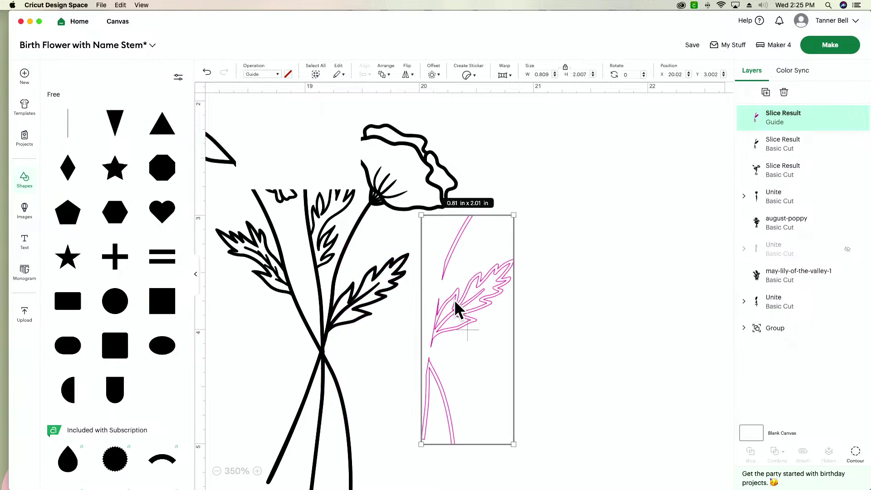
key("Delete")
left_click_drag(366, 308, 528, 313)
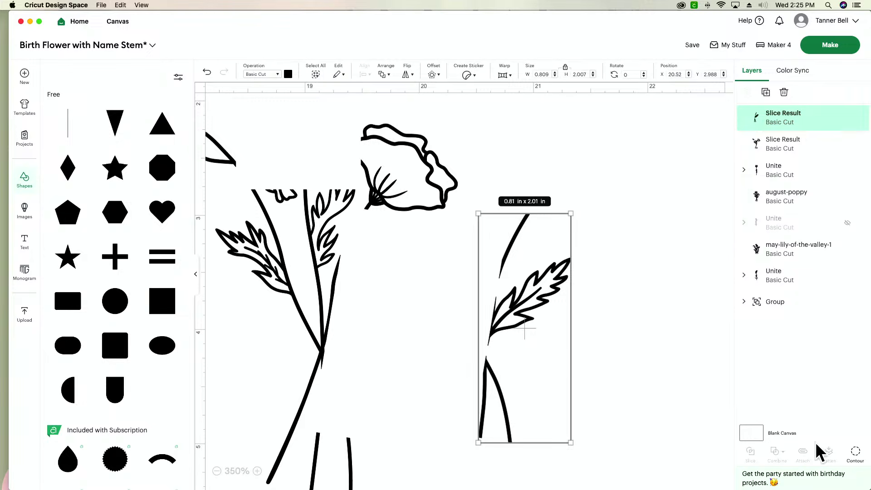
Use Contour on the cut leaf piece to hide the two loose stem fragments above and below the leaf
left_click(853, 454)
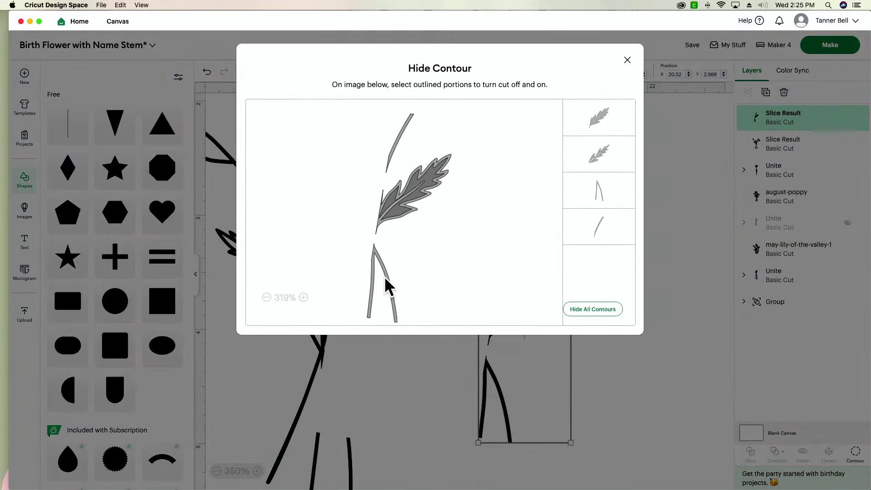
left_click(386, 275)
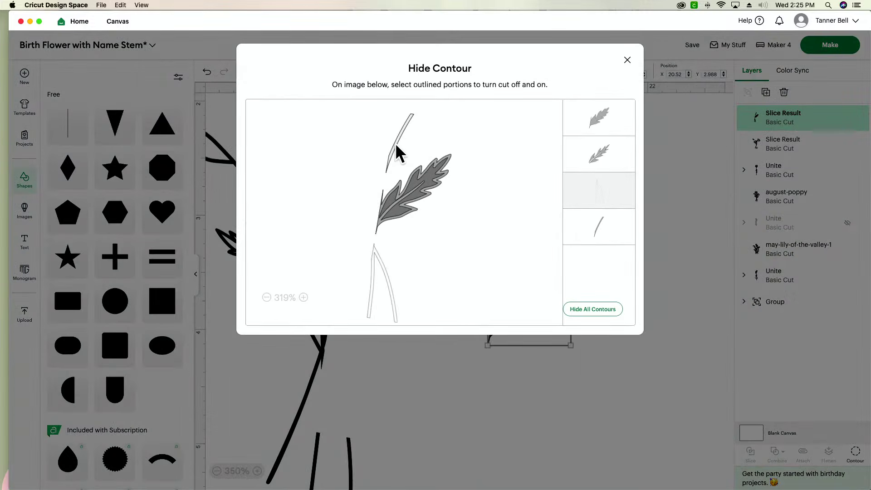
left_click(396, 145)
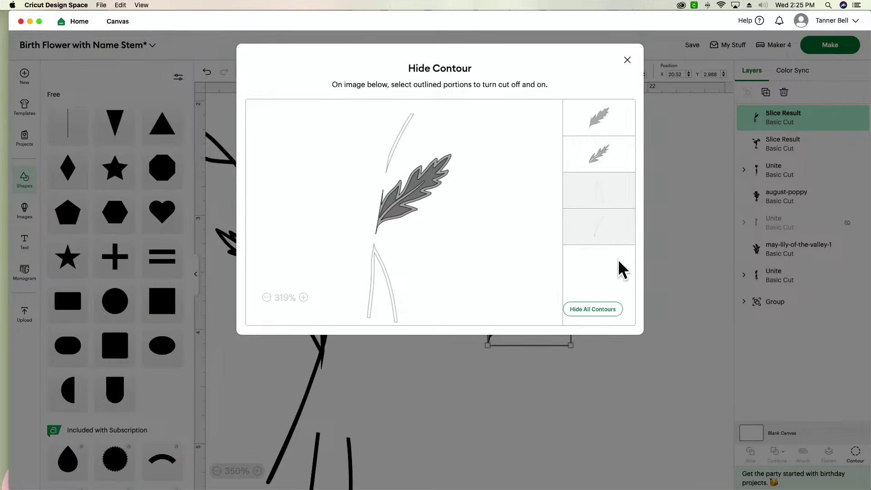
left_click(628, 60)
Move the isolated leaf over to the name design and place its base on the stem below the poppy bloom
left_click_drag(523, 312, 420, 313)
scroll(480, 309, "left", 10)
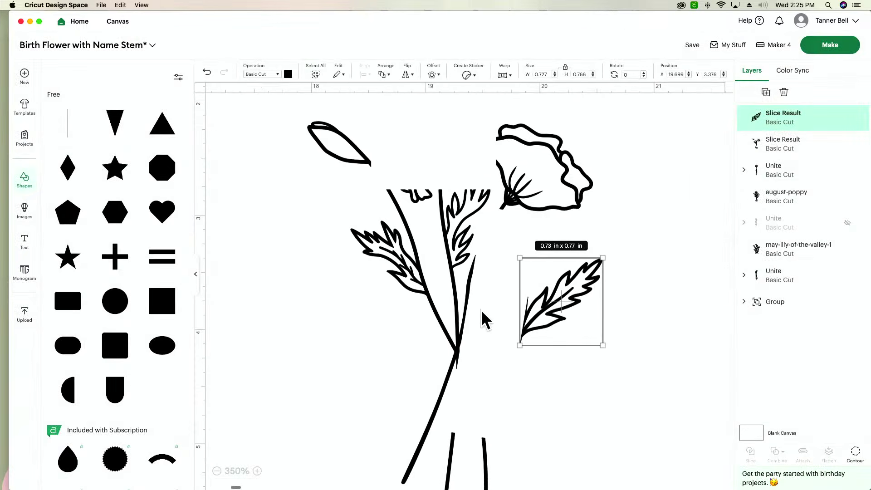
left_click_drag(576, 293, 234, 270)
scroll(309, 279, "left", 10)
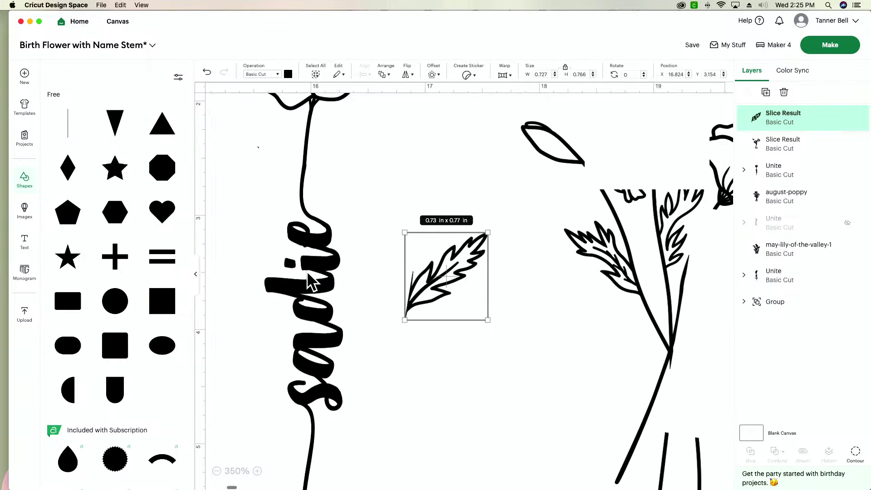
left_click_drag(460, 286, 343, 165)
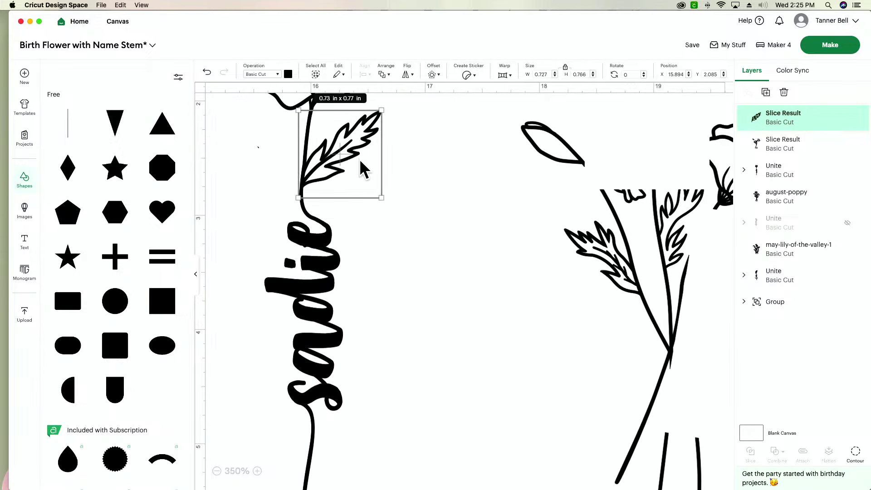
left_click(440, 169)
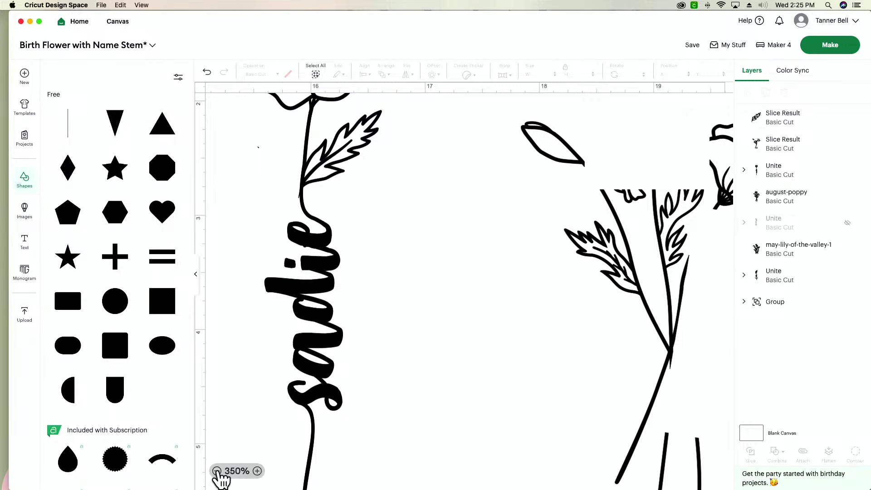
Shift the leaf off the stem into the clear space beside it
left_click(257, 470)
scroll(331, 313, "left", 2)
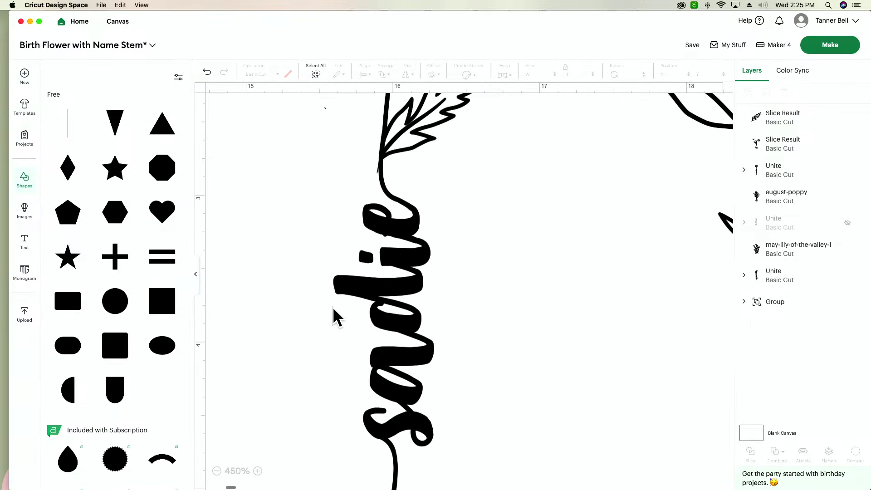
scroll(333, 307, "up", 3)
left_click_drag(404, 258, 456, 259)
left_click(548, 371)
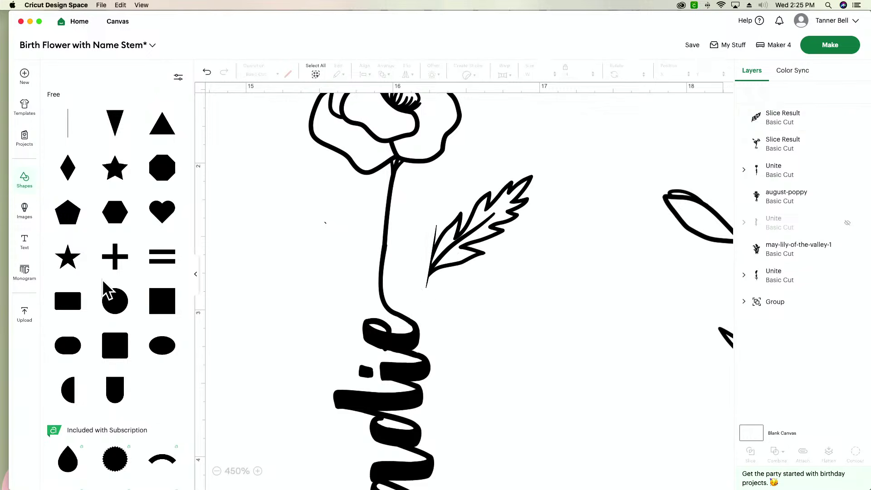
Add another square over the name design's stem and leaf and set its operation to Guide
left_click(162, 301)
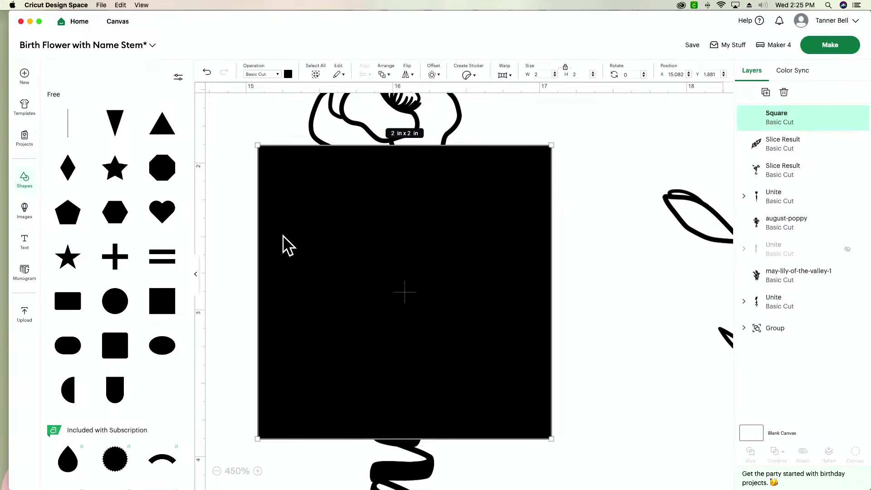
left_click(258, 74)
left_click(288, 303)
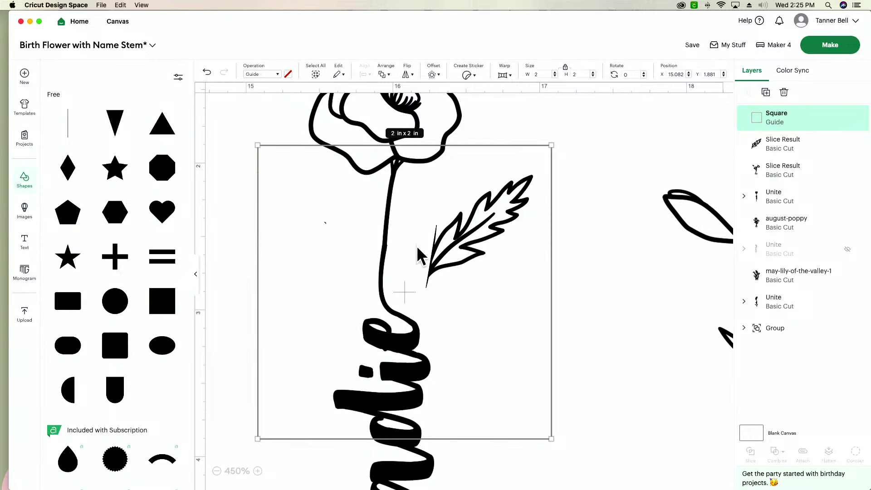
Shrink the guide to about 0.52 × 0.22 in over the leaf's pointed base, and move the name design clear of it
left_click_drag(416, 246, 510, 290)
left_click_drag(500, 475, 500, 267)
left_click_drag(622, 221, 431, 323)
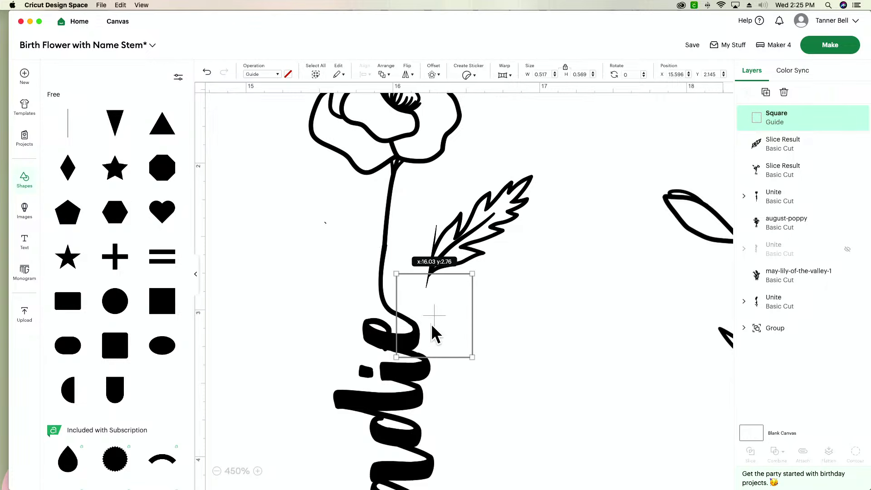
left_click(533, 326)
left_click_drag(433, 357, 447, 276)
left_click(484, 328)
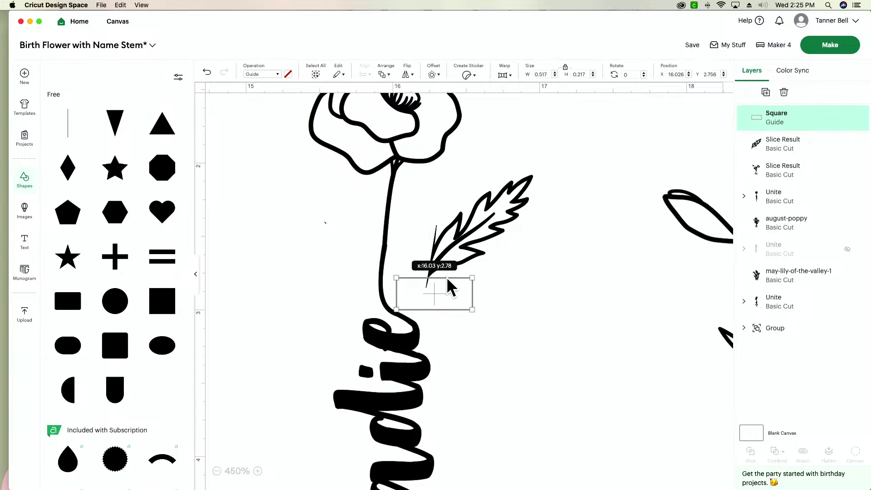
left_click(520, 276)
left_click(565, 325)
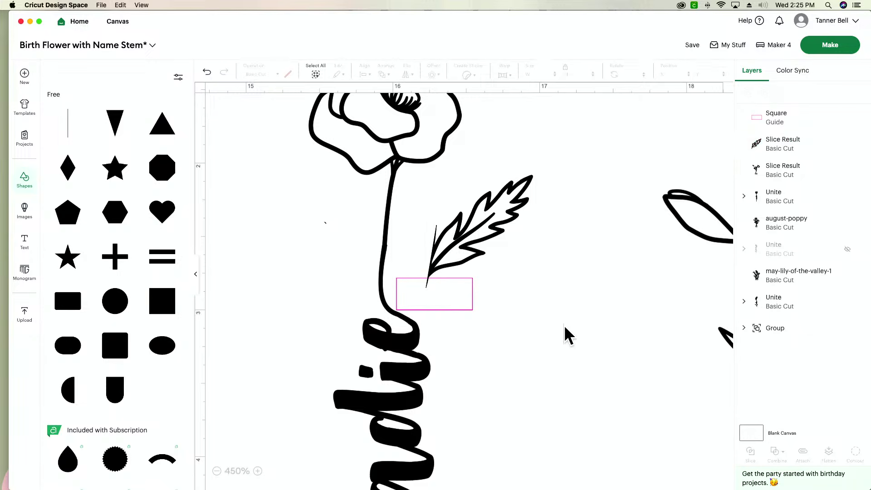
left_click_drag(416, 205, 324, 200)
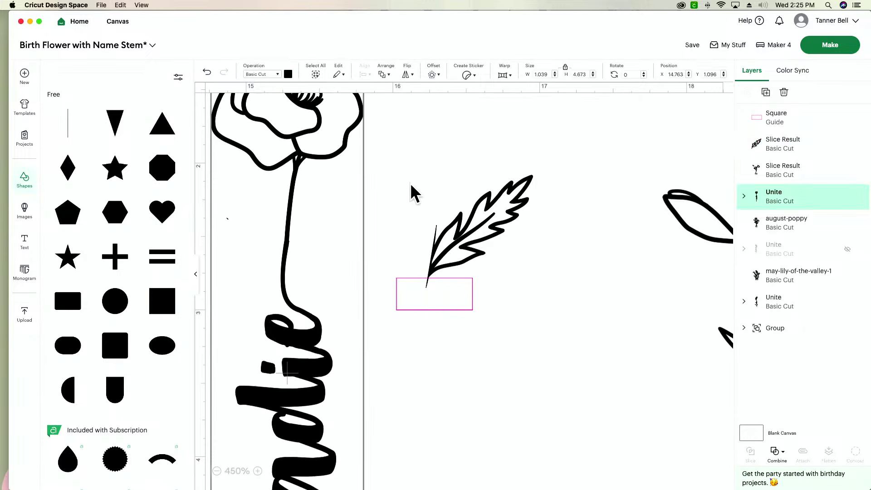
Slice the leaf with the guide to trim its pointed base, and delete the guide and the cut-off slivers
left_click_drag(410, 183, 481, 335)
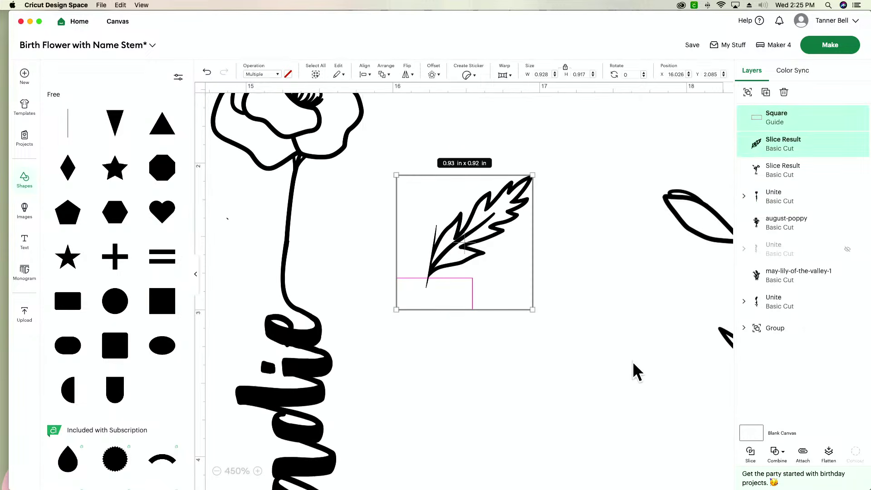
left_click(749, 454)
left_click(437, 303)
key("Delete")
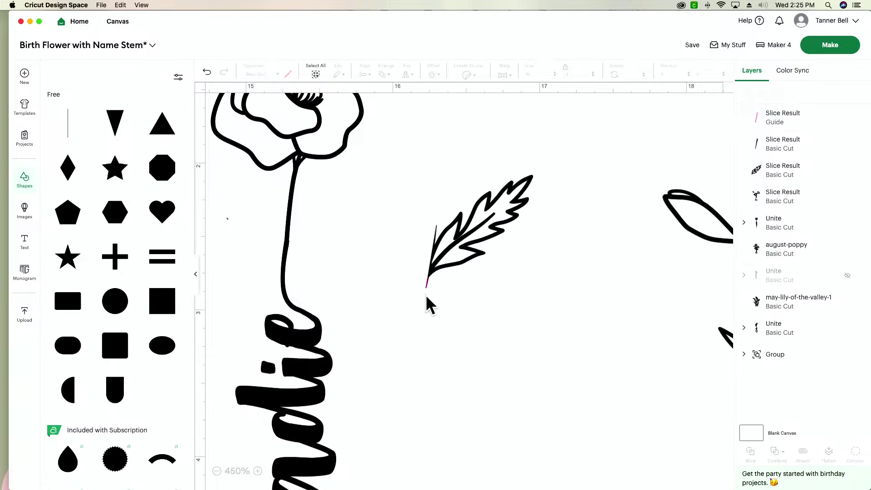
left_click(430, 281)
key("Delete")
left_click(426, 283)
key("Delete")
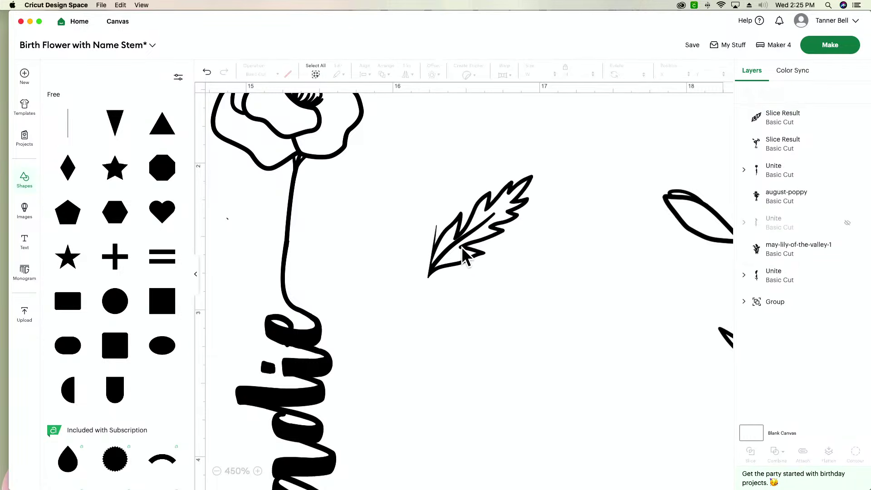
Move the trimmed leaf onto the name design's stem below the poppy, and adjust both so the leaf's base meets the stem
left_click_drag(462, 249, 317, 249)
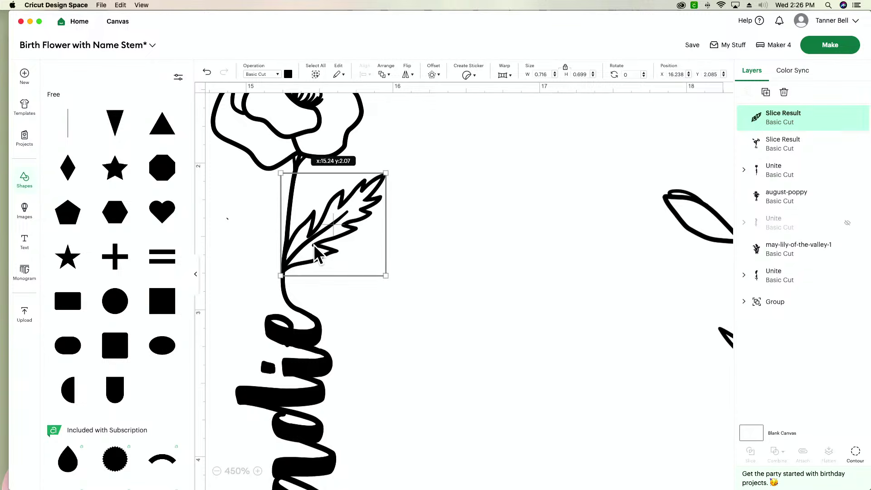
left_click(431, 273)
left_click_drag(262, 217, 254, 198)
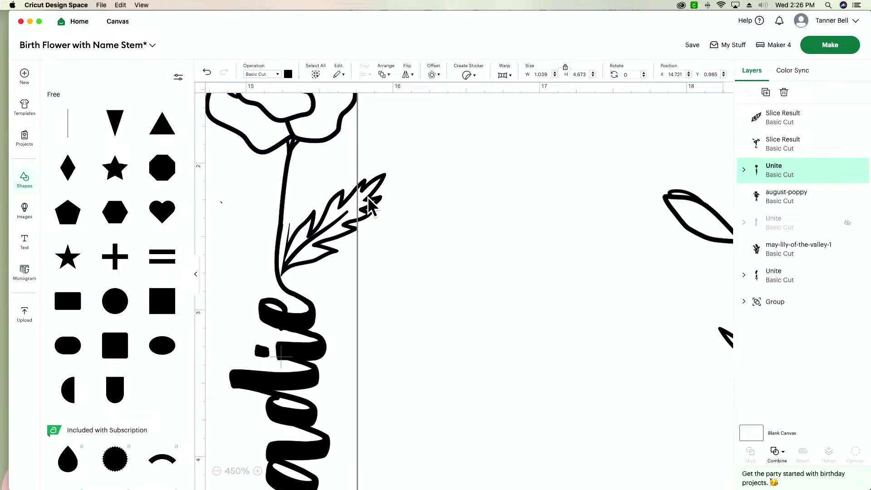
mouse_move(369, 202)
left_mouse_down()
mouse_move(382, 210)
mouse_move(363, 187)
left_mouse_up()
left_click(440, 202)
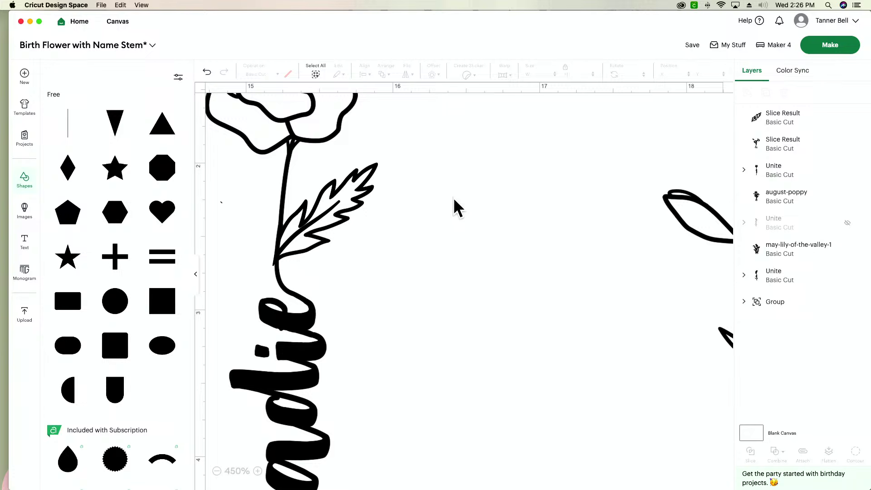
Rotate the leaf slightly to about 358.4° so its base sits neatly along the stem
left_click(324, 224)
left_click_drag(381, 265, 381, 268)
left_click(440, 267)
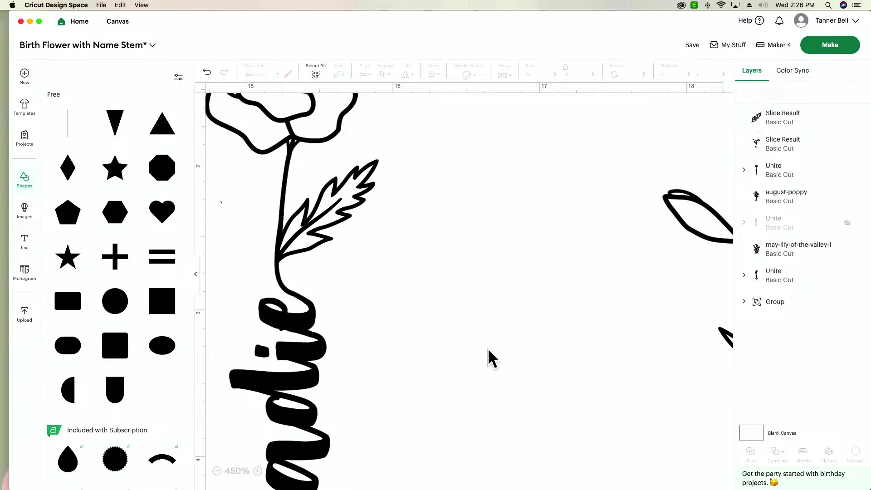
Unite the leaf with the poppy name design
left_click(217, 471)
left_click(217, 471)
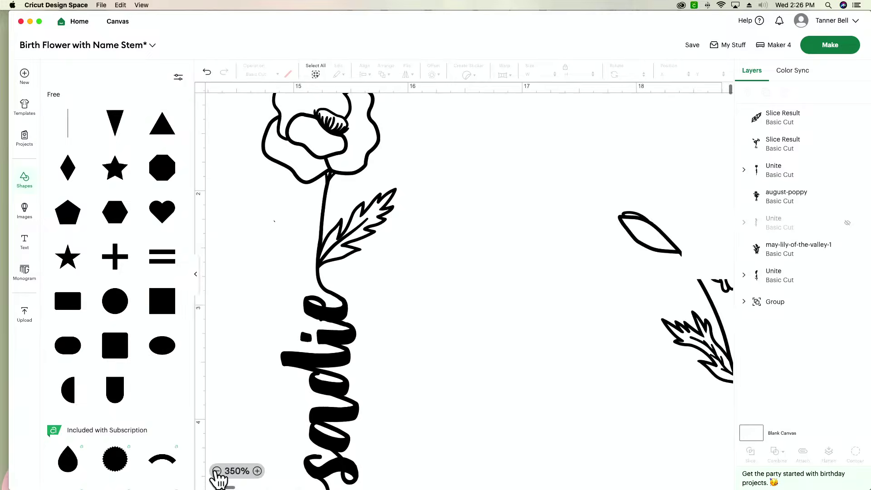
left_click(217, 471)
left_click(217, 471)
left_click_drag(302, 189, 461, 454)
left_click(775, 453)
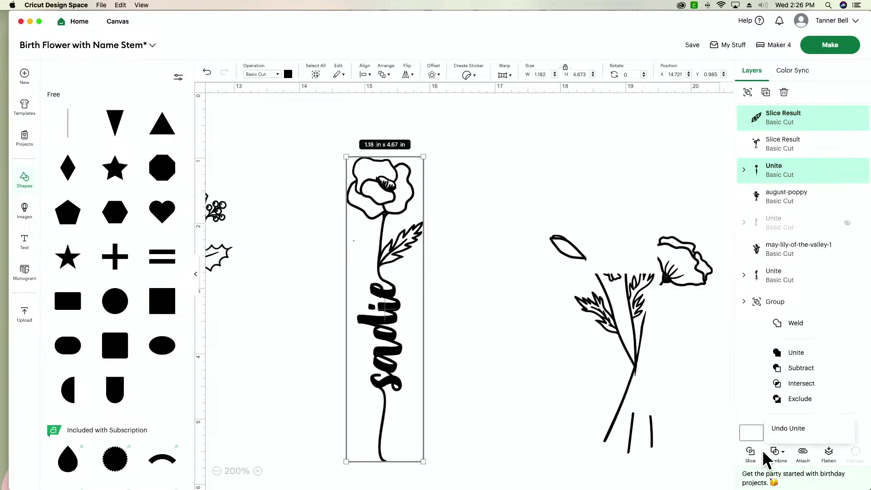
left_click(789, 355)
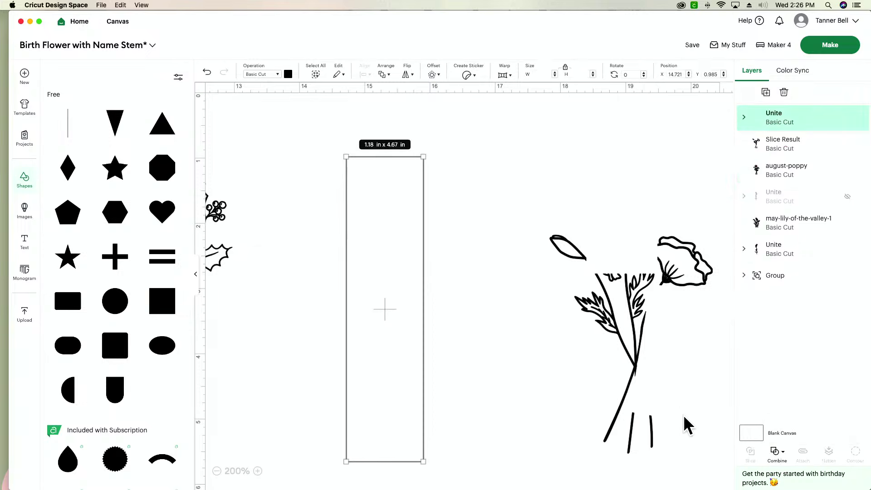
left_click(524, 429)
Move the united design toward the bouquet and lower it to about Y 1.554 in for a closer check
left_click_drag(393, 352, 478, 347)
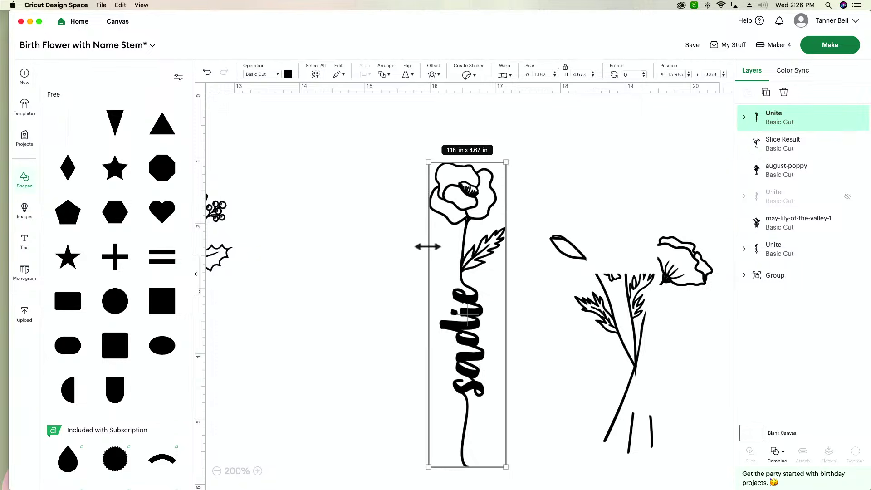
left_click(257, 470)
left_click(258, 471)
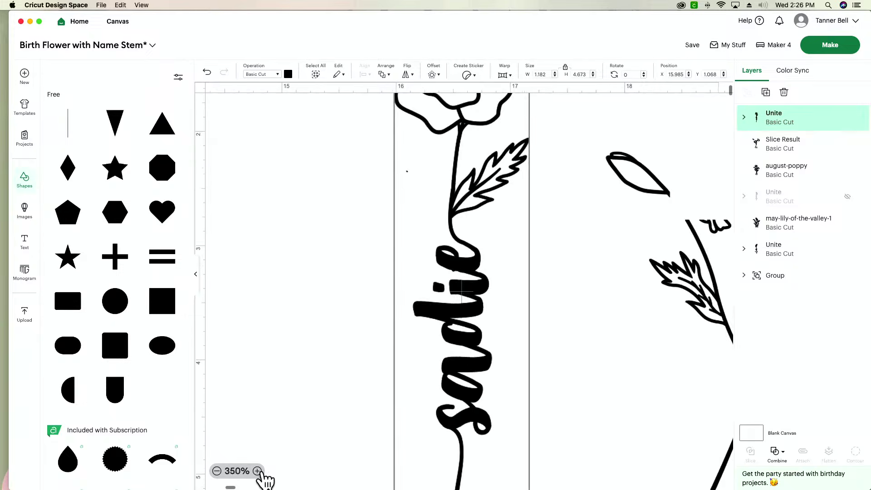
key("Down")
key("Down")
key("Down")
key("Down")
key("Down")
key("Down")
key("Down")
key("Down")
key("Down")
key("Down")
key("Down")
key("Down")
key("Down")
key("Down")
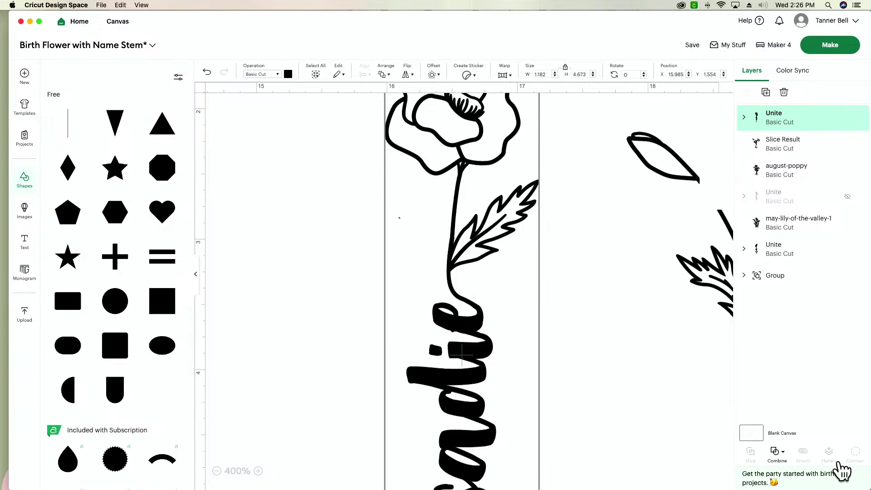
Undo the unite between the leaf and the poppy name design
left_click(775, 452)
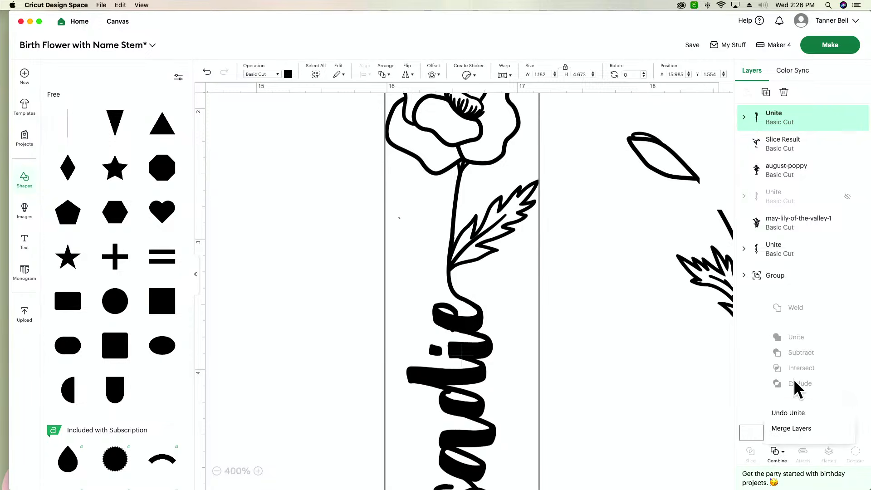
left_click(810, 428)
left_click(616, 371)
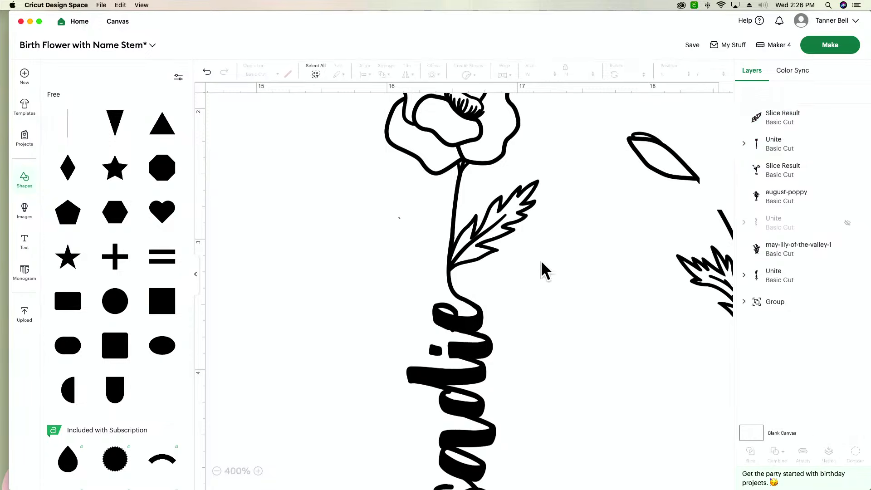
Move the leaf off the stem into the clear space beside it, and shift the name design away from the leaf
left_click(507, 228)
left_click(390, 232)
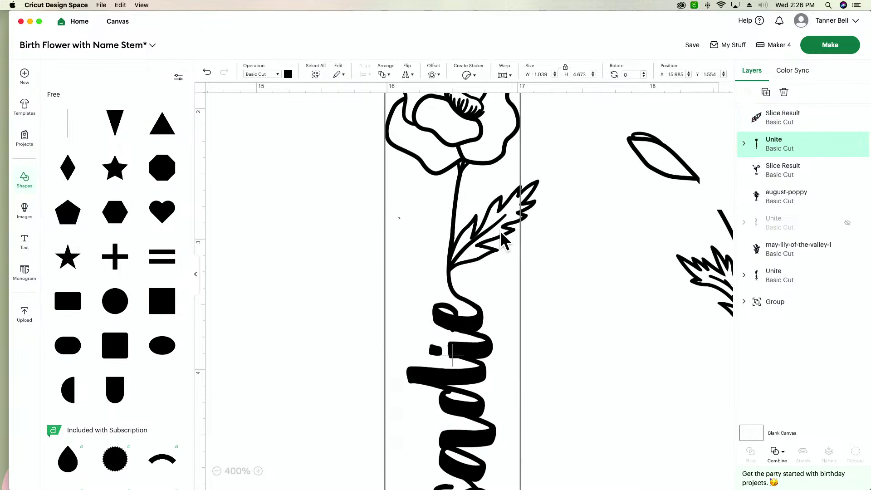
key("super+z")
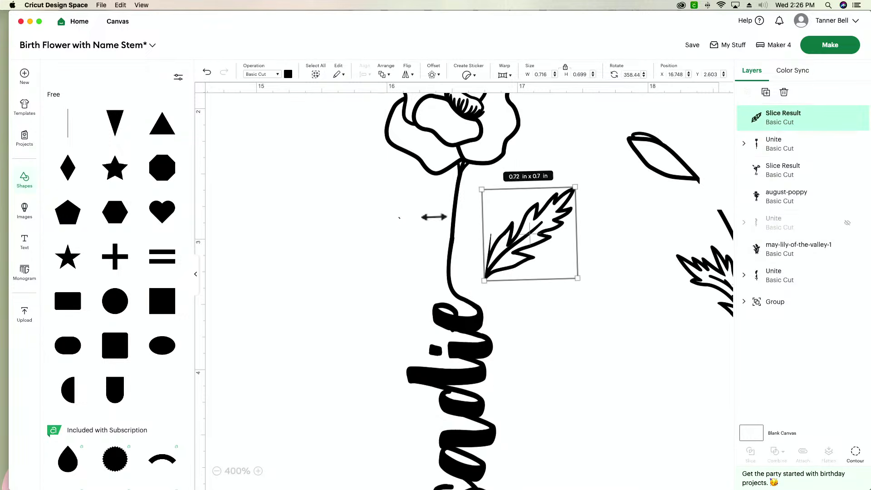
left_click_drag(431, 231, 393, 219)
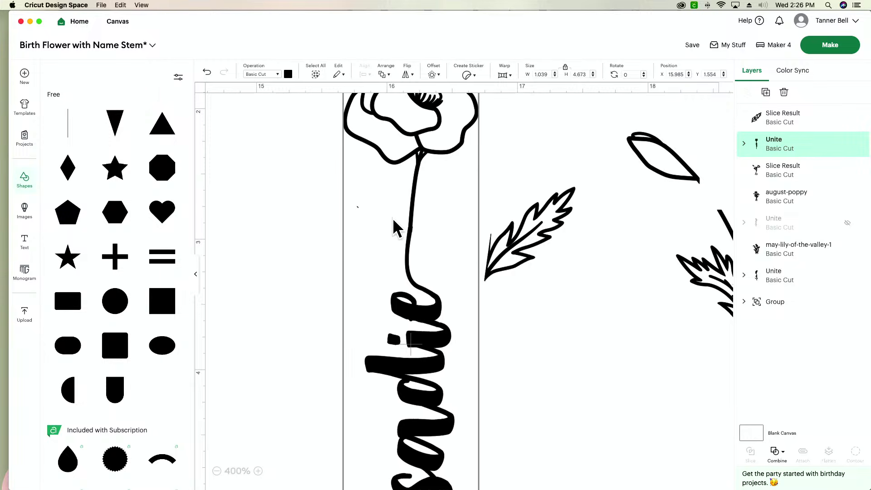
Undo the unite that joins the poppy bloom to the name stem
left_click(775, 452)
left_click(795, 411)
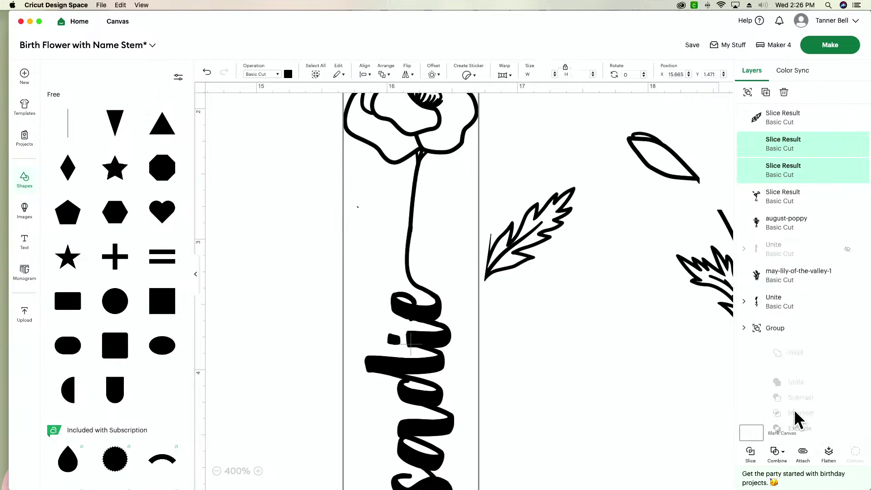
left_click(587, 380)
Try to remove the stray speck beside the poppy's stem by changing the poppy piece's contours
left_click_drag(421, 172, 427, 171)
left_click(855, 453)
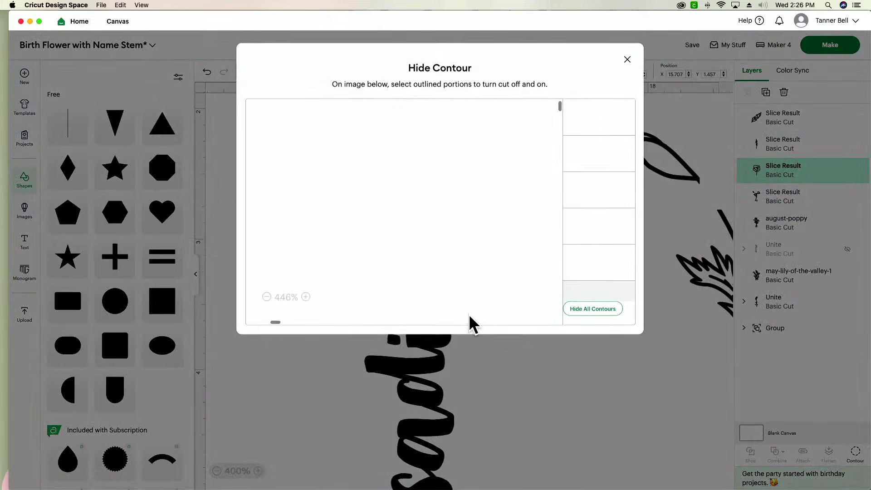
scroll(408, 266, "left", 5)
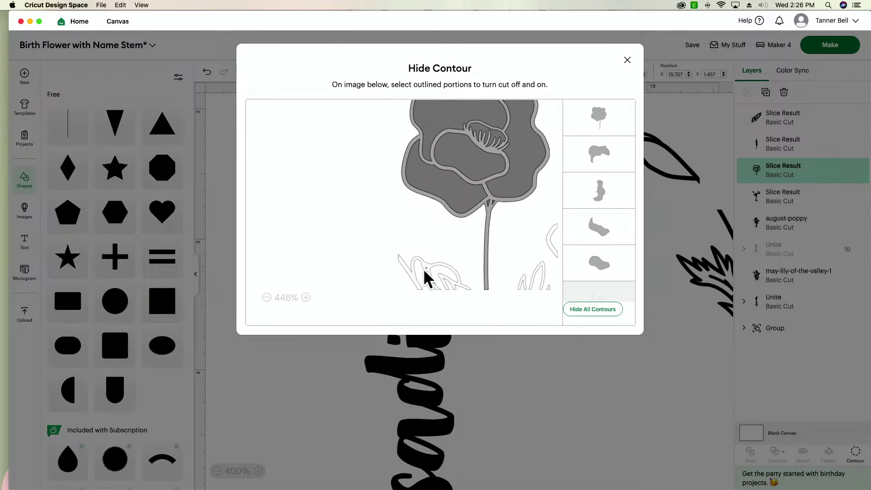
left_click(426, 269)
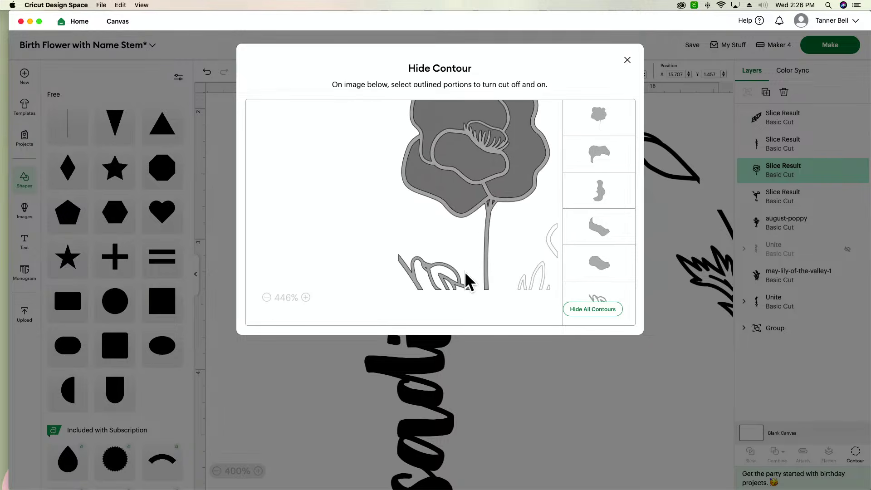
left_click(306, 297)
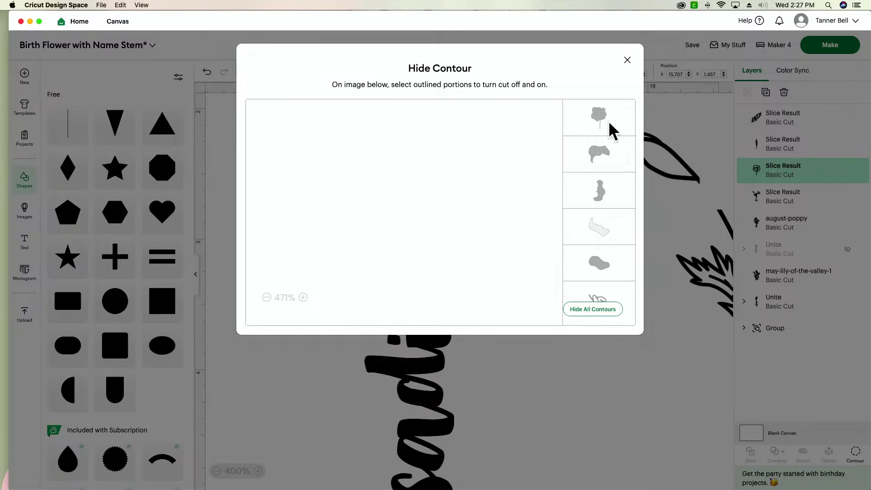
left_click(628, 60)
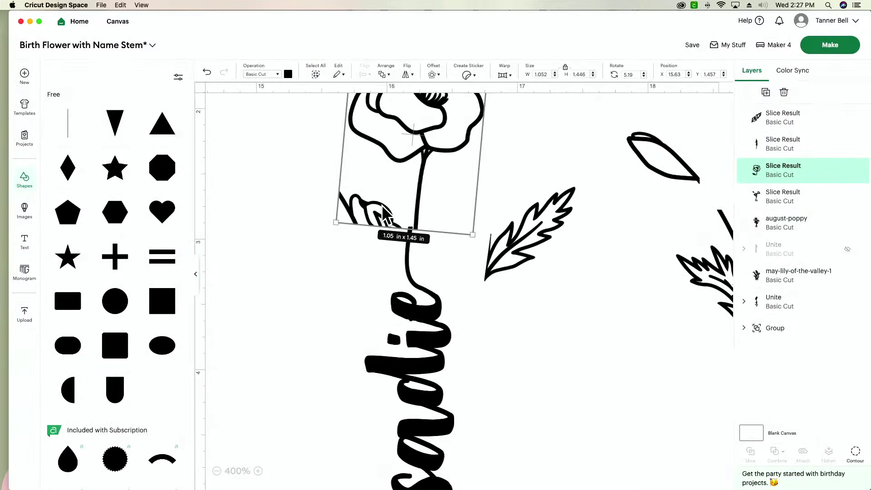
Hide the leaf fragment and the stray speck in the poppy piece's contours
left_click(856, 453)
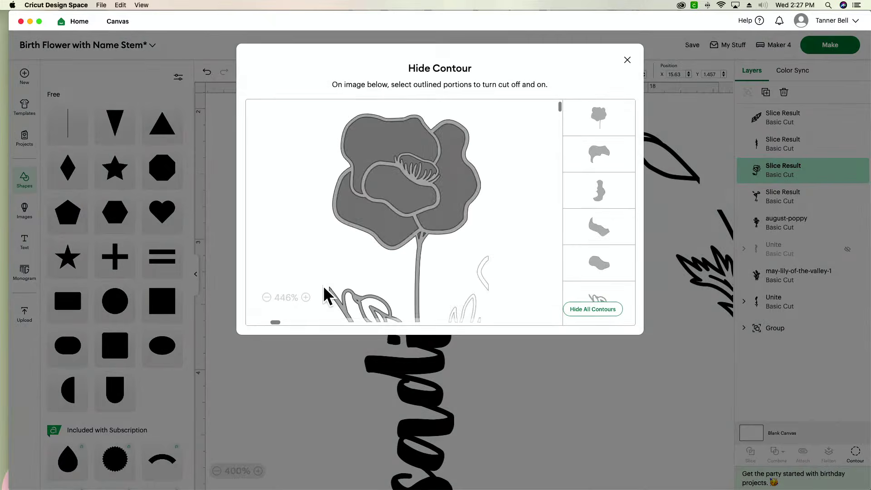
left_click(359, 309)
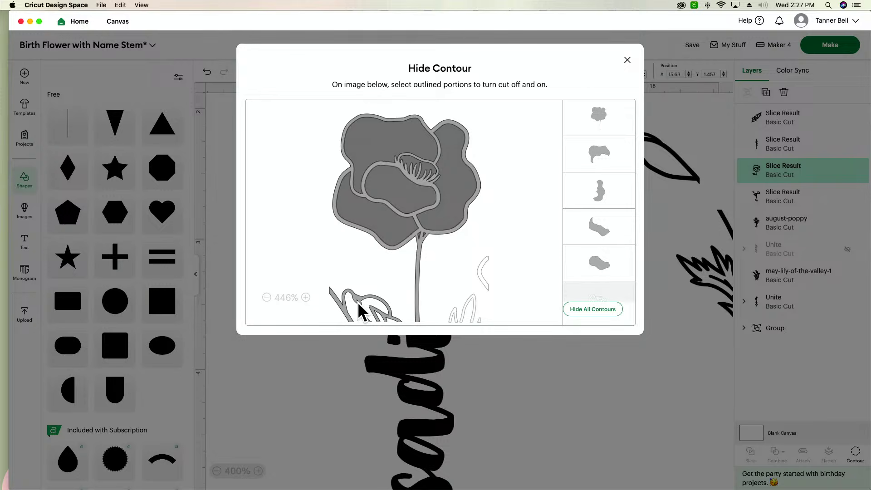
scroll(599, 255, "down", 5)
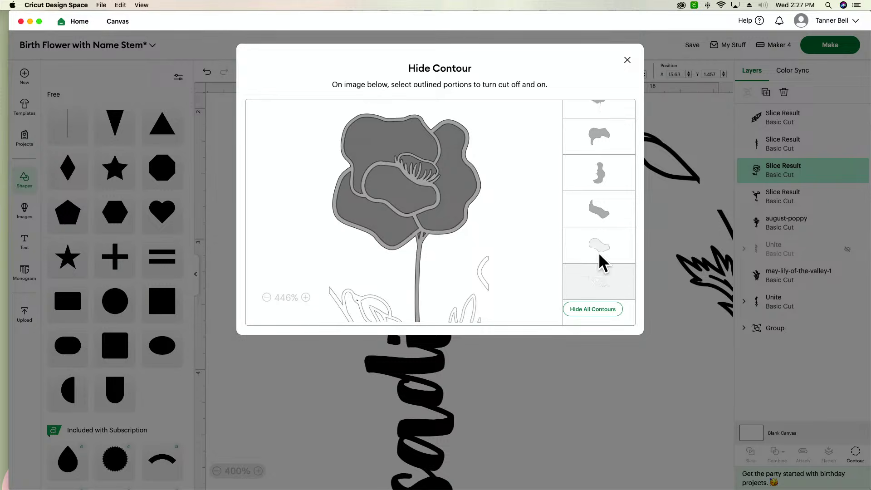
left_click(595, 286)
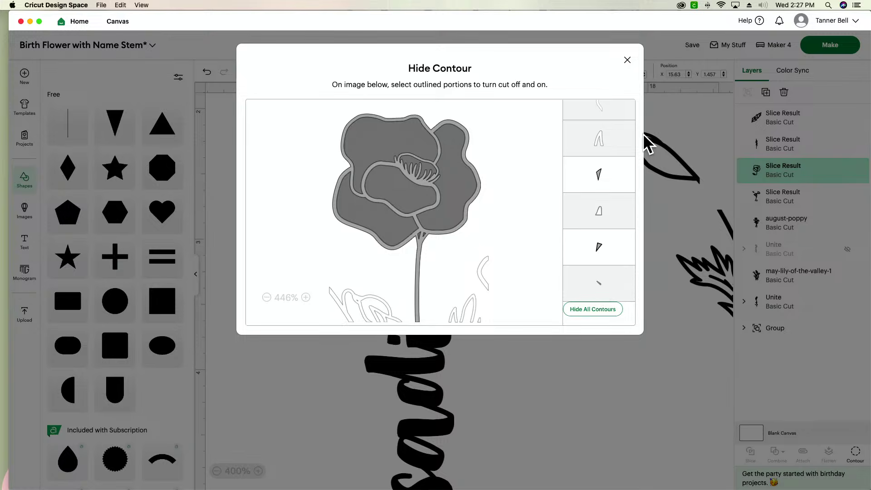
left_click(626, 49)
left_click(546, 312)
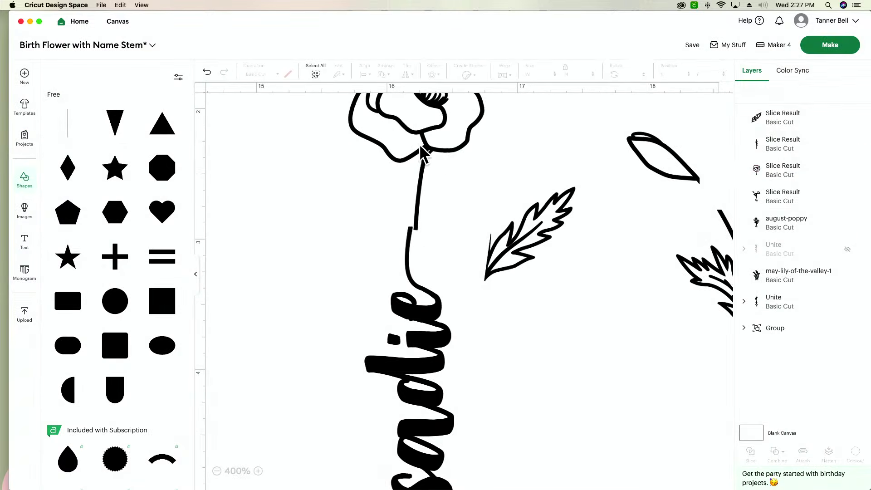
Realign the poppy's stem with the name stem and place the leaf's base back on the stem below the bloom
left_click_drag(424, 156, 418, 152)
left_click_drag(521, 249, 432, 234)
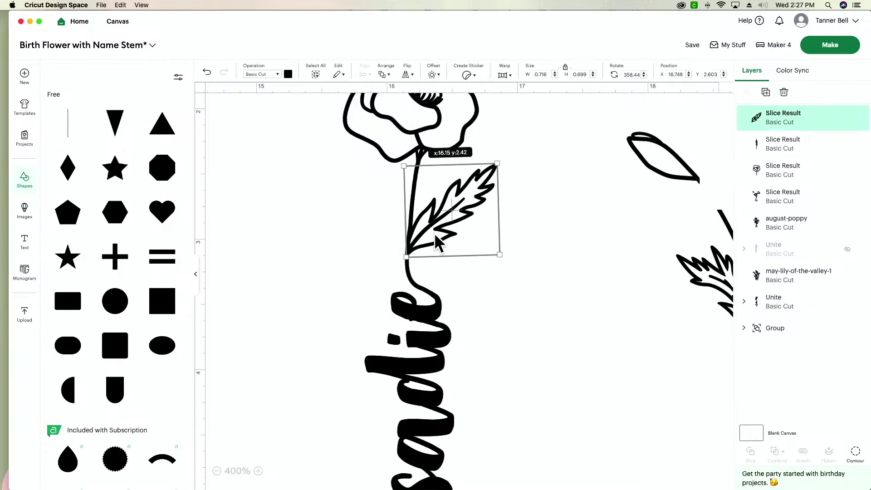
left_click(541, 329)
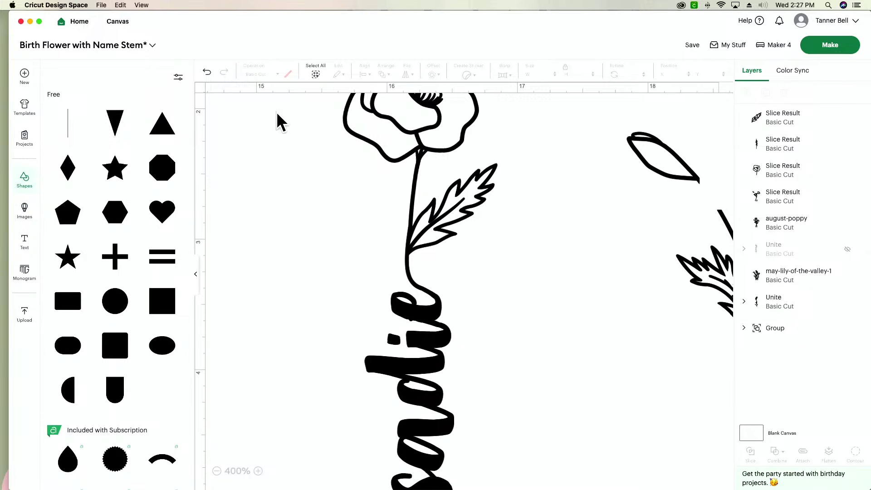
Unite the poppy bloom, leaf and name stem into one design
left_click_drag(277, 112, 503, 390)
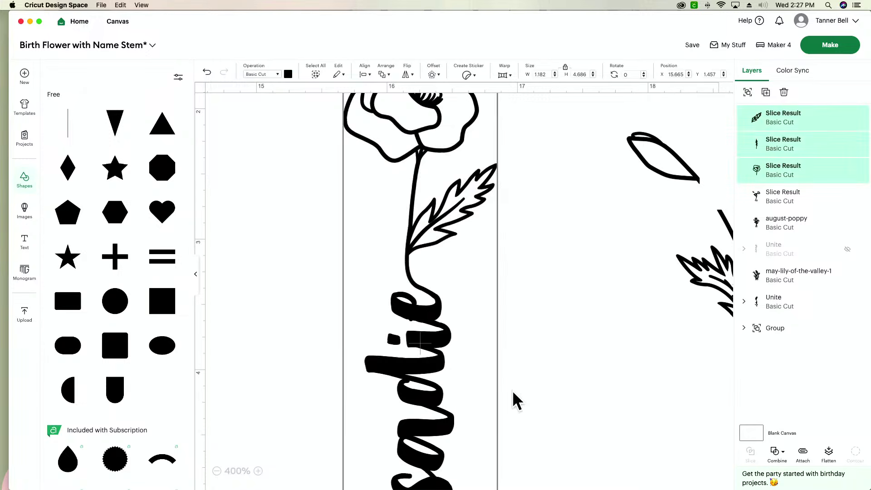
left_click(775, 455)
left_click(801, 394)
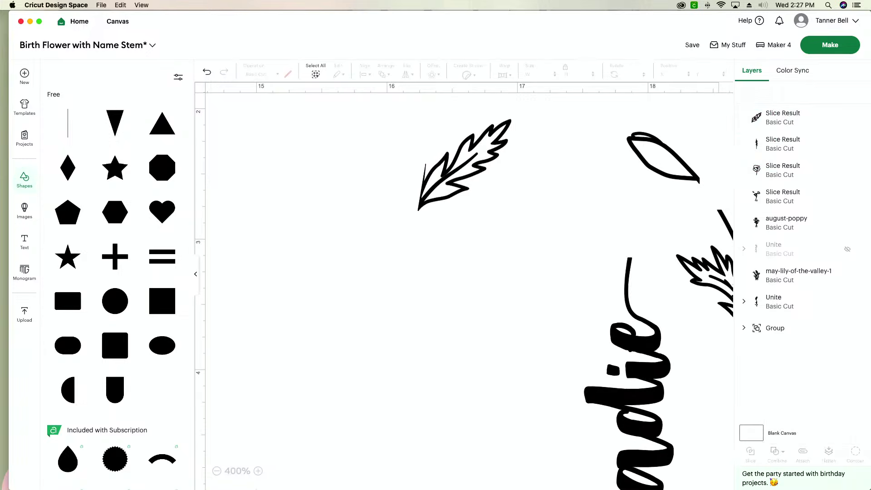
left_click(216, 471)
left_click(217, 471)
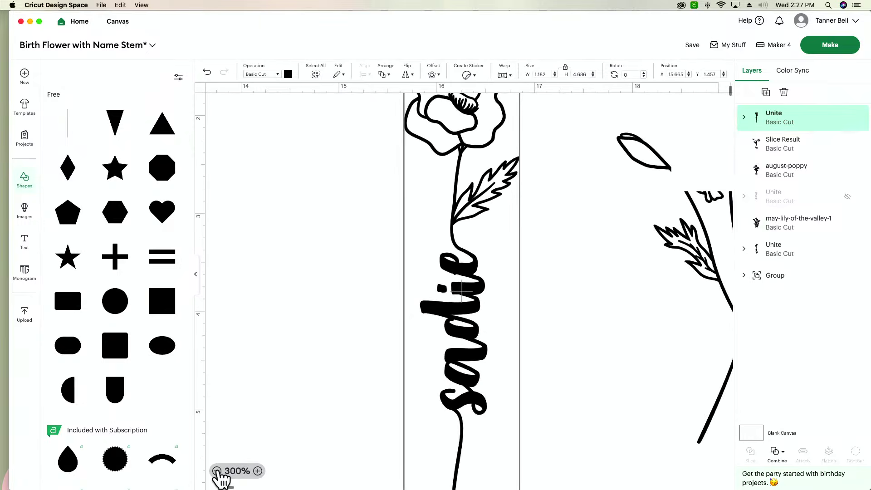
Move the united design away from the bouquet to about X 14.8, Y 1.36 in
left_click_drag(474, 353, 415, 359)
left_click(217, 471)
left_click(216, 470)
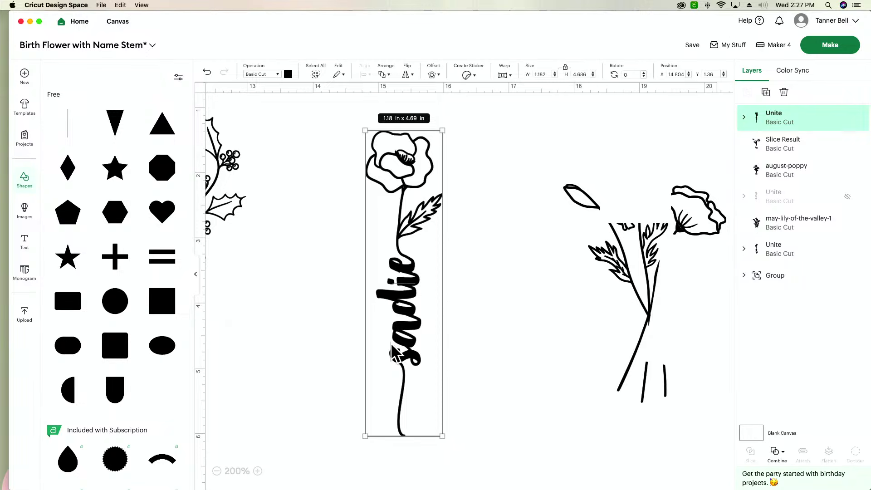
Move the lily-of-the-valley name design below the four-flower group and shift the group to about X 5.6, Y 0.64 in
scroll(430, 349, "left", 5)
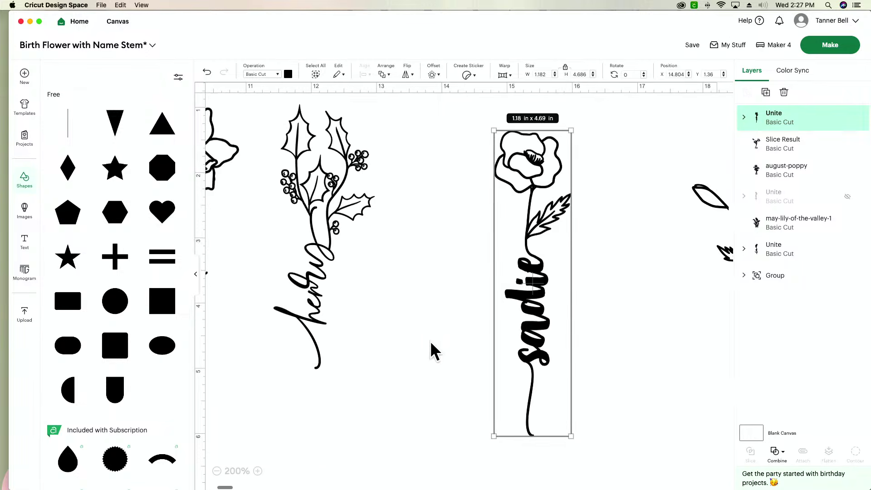
scroll(430, 341, "left", 8)
scroll(345, 324, "left", 4)
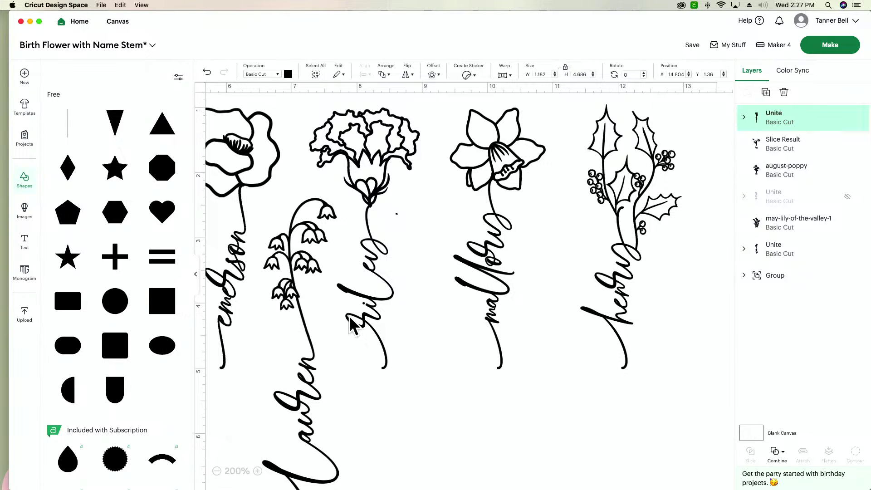
scroll(352, 324, "right", 8)
left_click(217, 471)
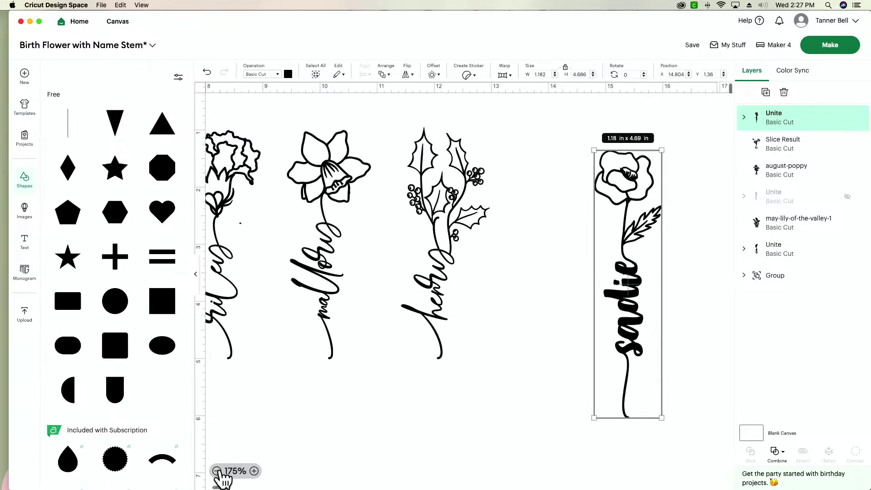
left_click(217, 471)
scroll(277, 396, "left", 5)
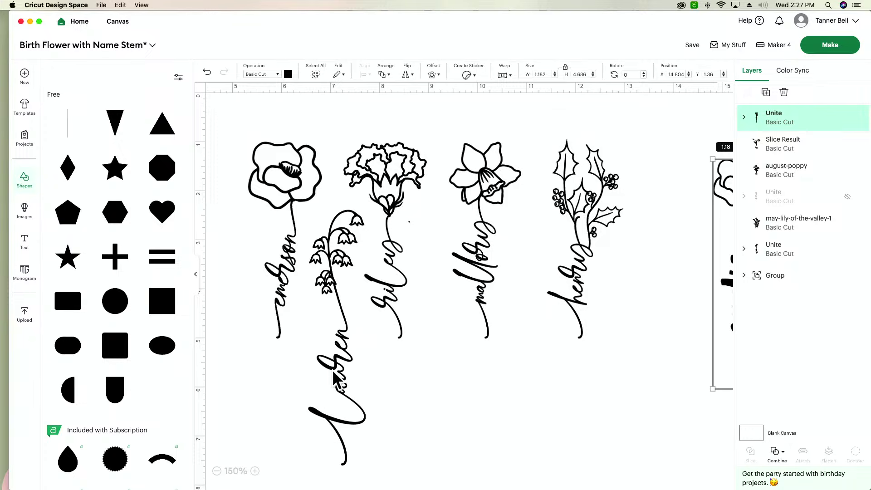
left_click_drag(334, 376, 494, 469)
left_click_drag(384, 269, 398, 254)
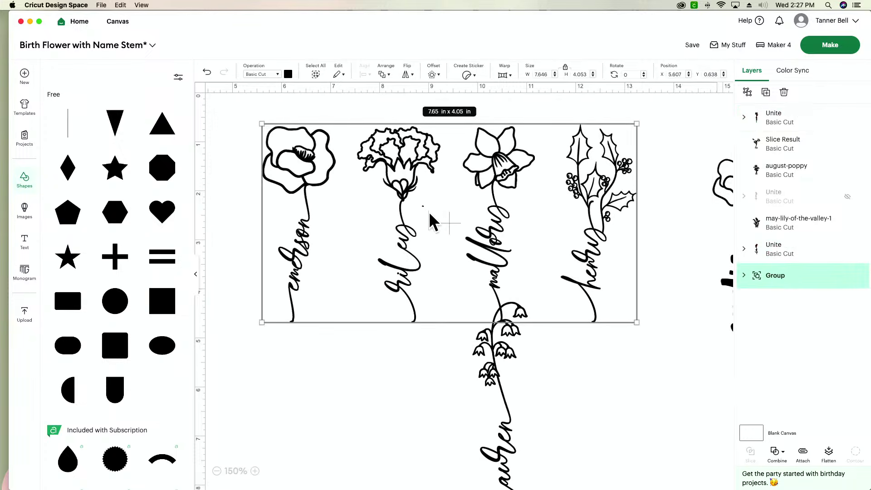
Hide the stray speck beside the carnation name design in the contours of the carnation's Slice Result layer
left_click(744, 275)
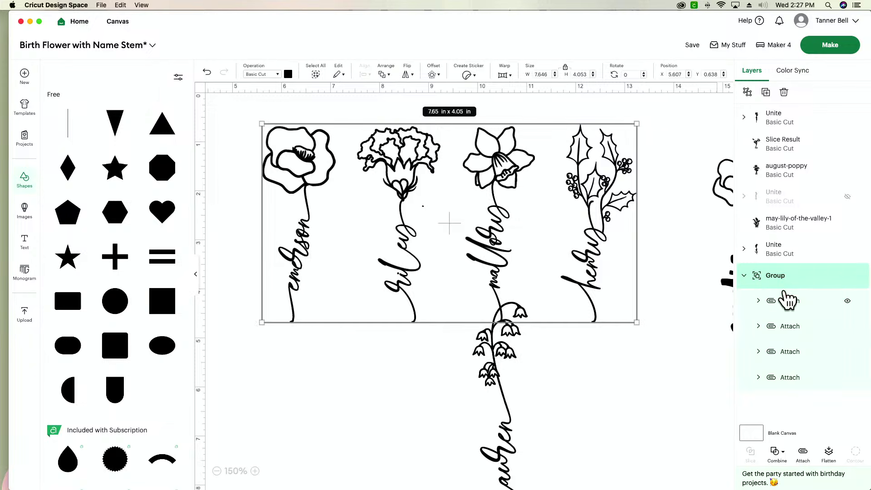
left_click(782, 301)
left_click(784, 326)
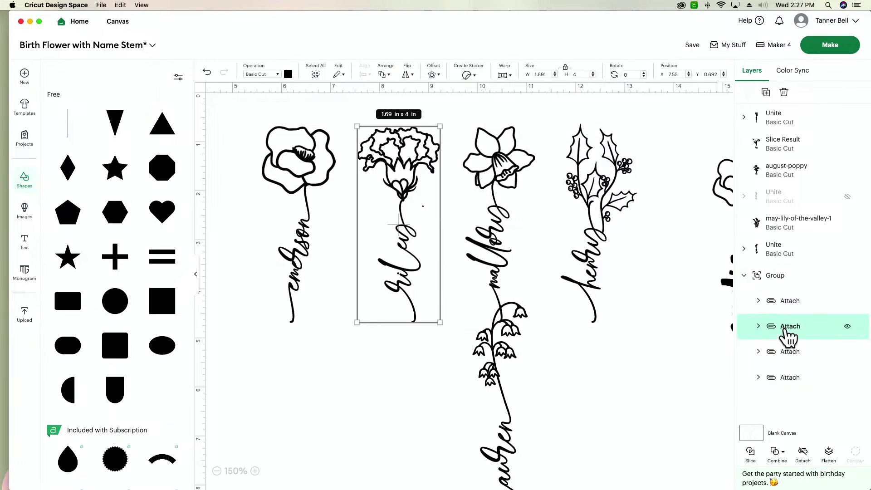
left_click(757, 326)
scroll(777, 341, "down", 2)
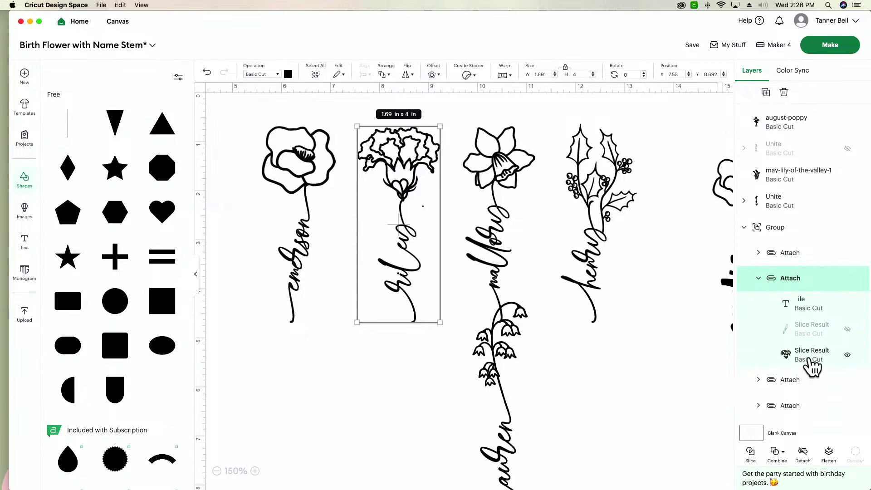
left_click(812, 358)
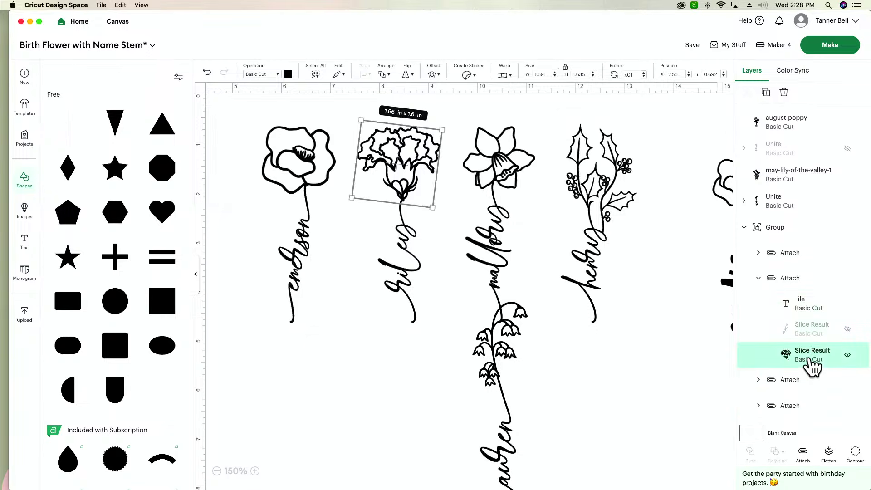
left_click(855, 452)
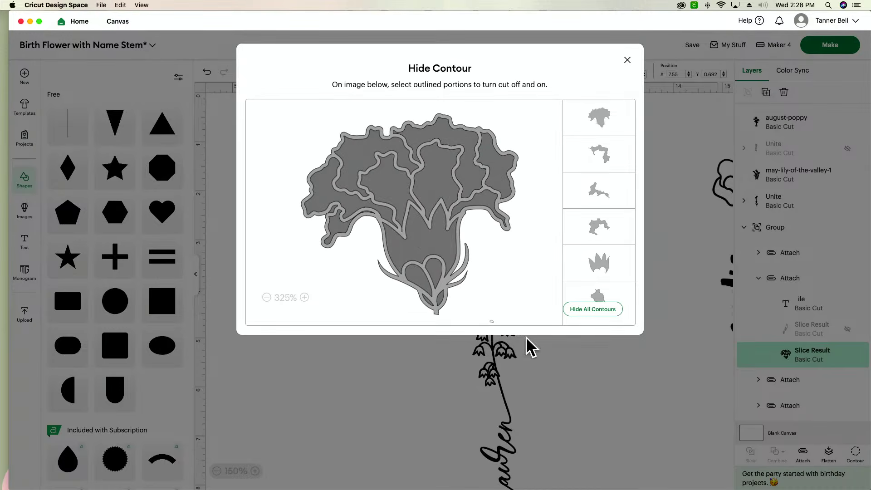
left_click(627, 61)
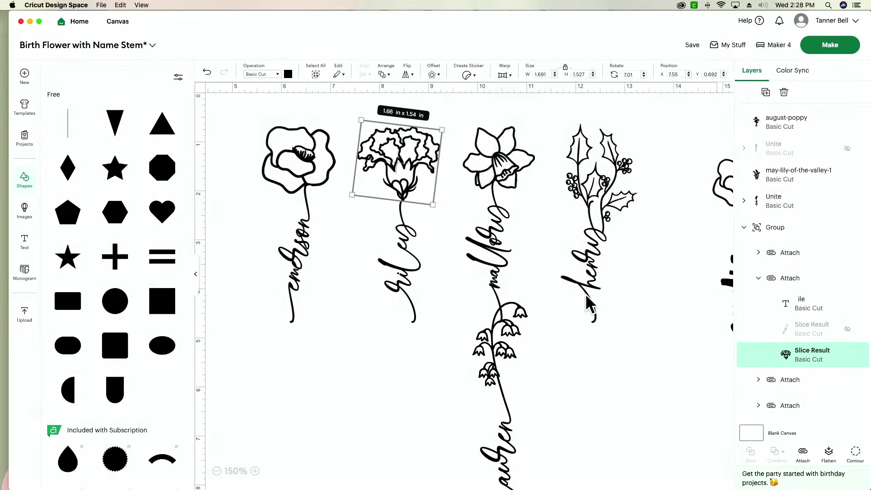
left_click(607, 382)
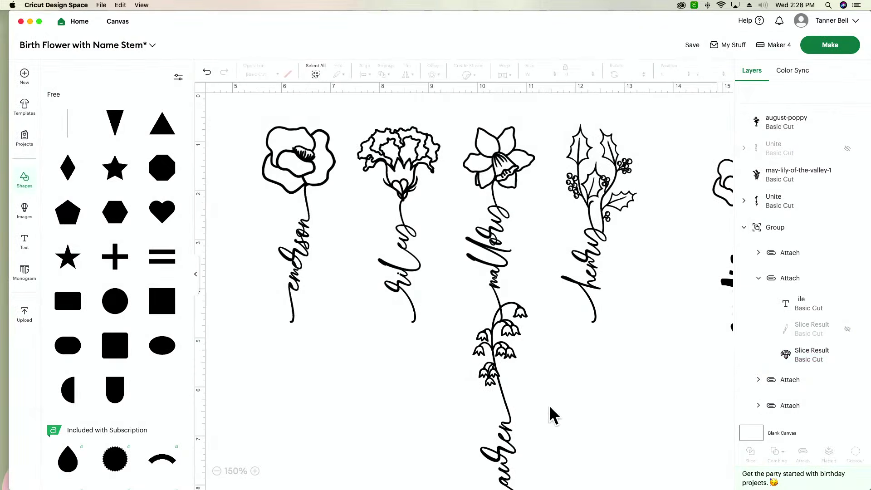
Move the lily-of-the-valley name design clear of the four-flower group and delete it along with the united poppy name design
left_click_drag(500, 397, 661, 403)
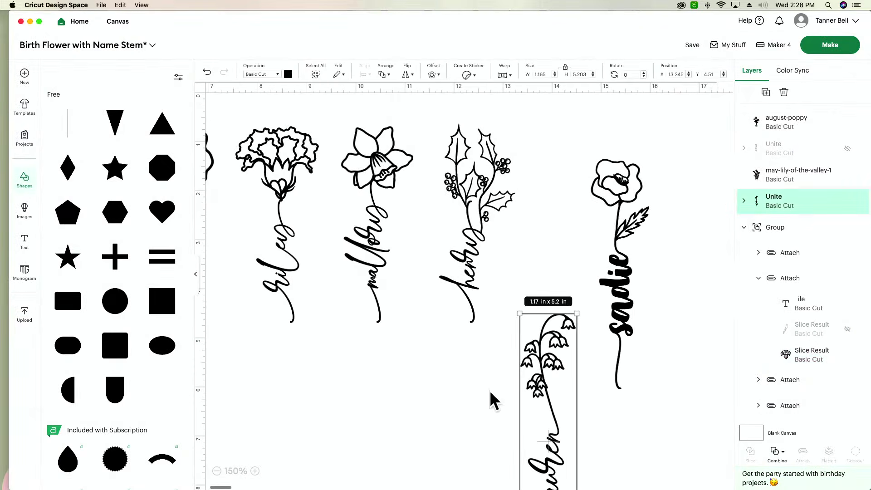
scroll(371, 289, "left", 3)
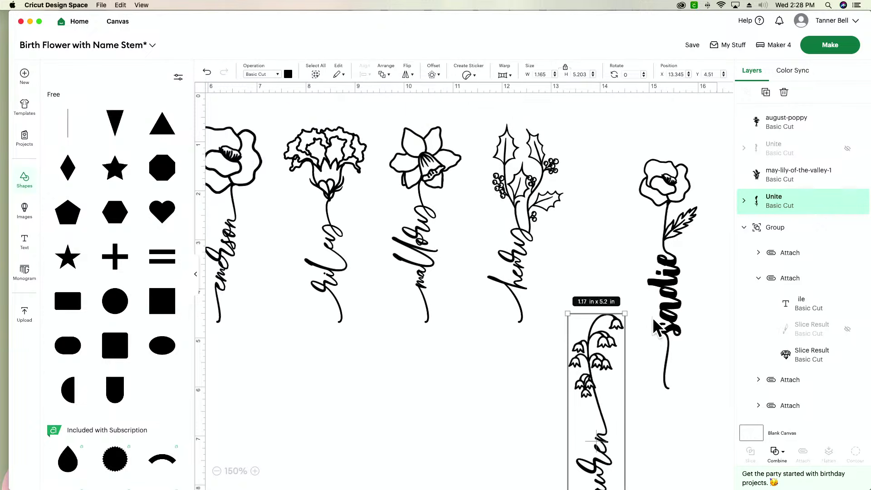
key("super+z")
key("super+z")
key("super+z")
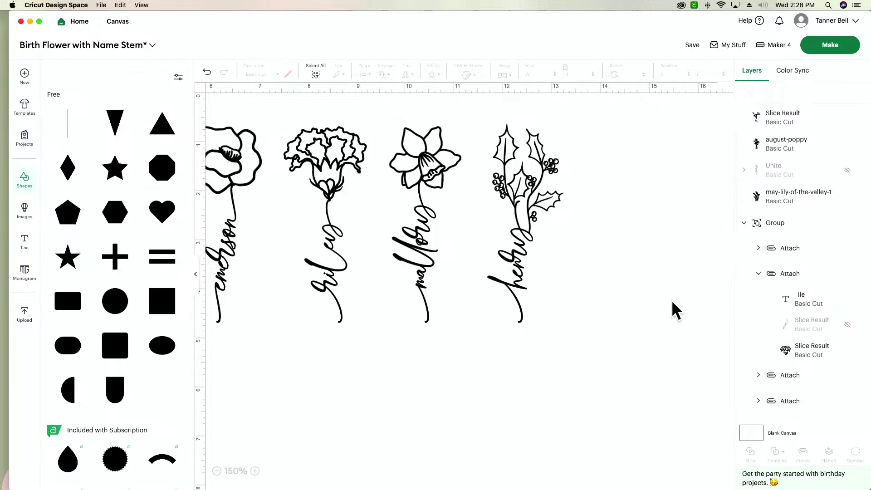
Delete the leftover poppy bouquet slice and the august-poppy bouquet
scroll(672, 300, "right", 15)
key("super+z")
scroll(537, 259, "right", 10)
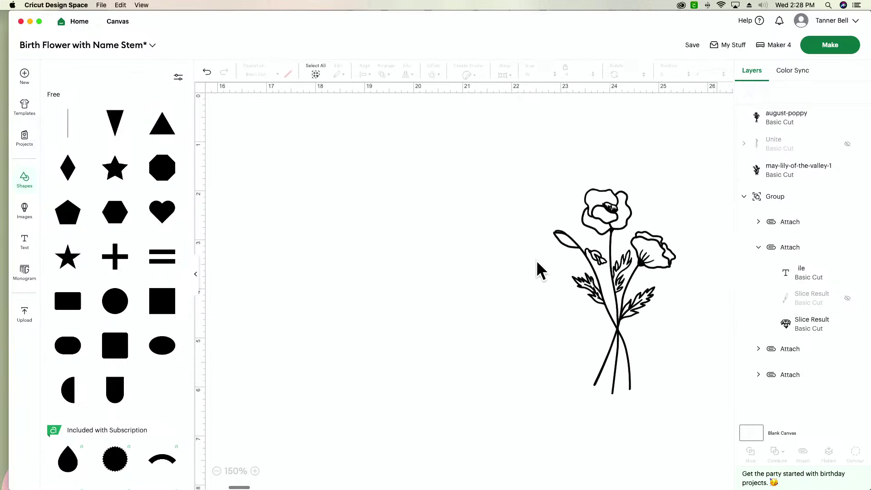
key("super+z")
Set the width of the group of four flower name designs to 11.5 in
scroll(442, 299, "left", 12)
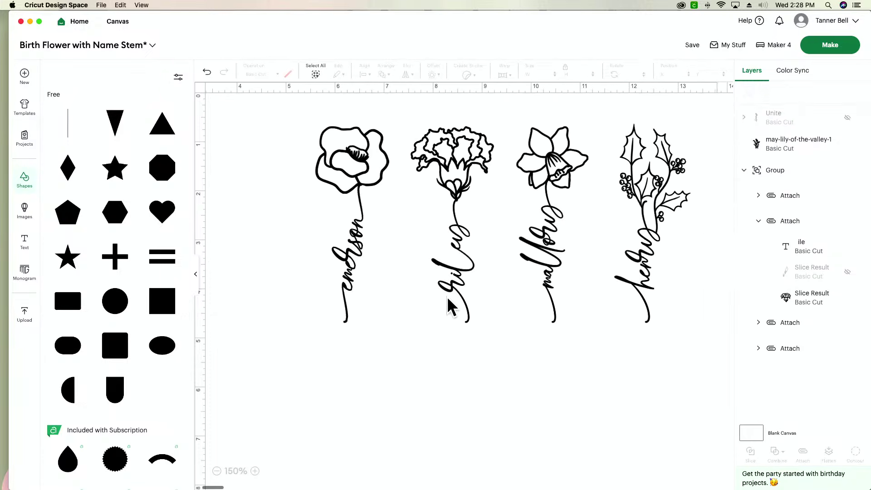
scroll(451, 309, "right", 1)
left_click(443, 297)
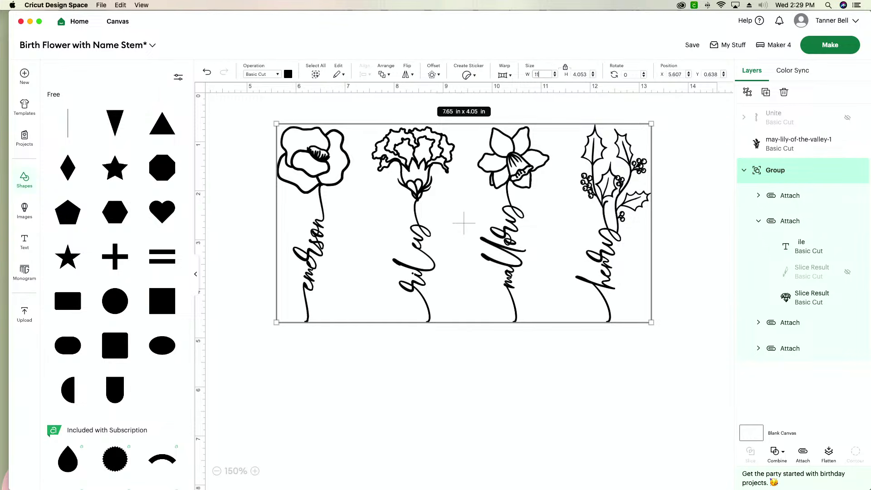
key("Return")
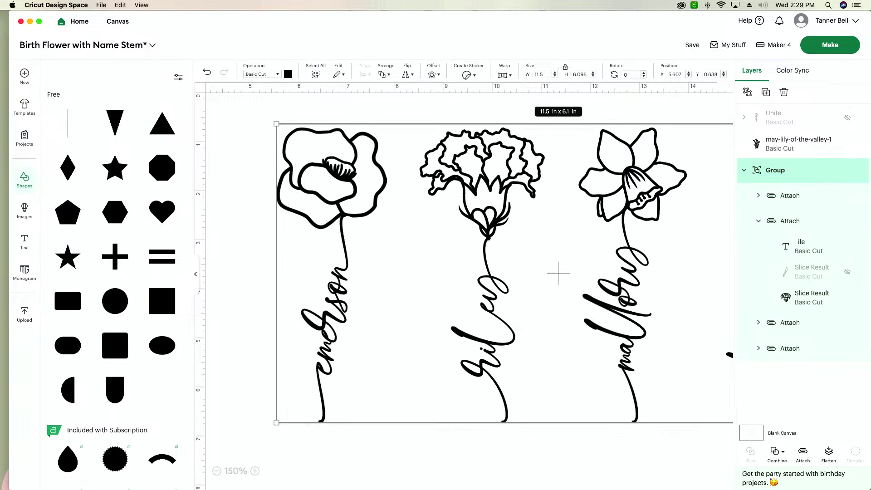
Move the four-flower group to about X 3.6, Y 0.15 in and set its width to 11 in
left_click_drag(530, 239, 432, 220)
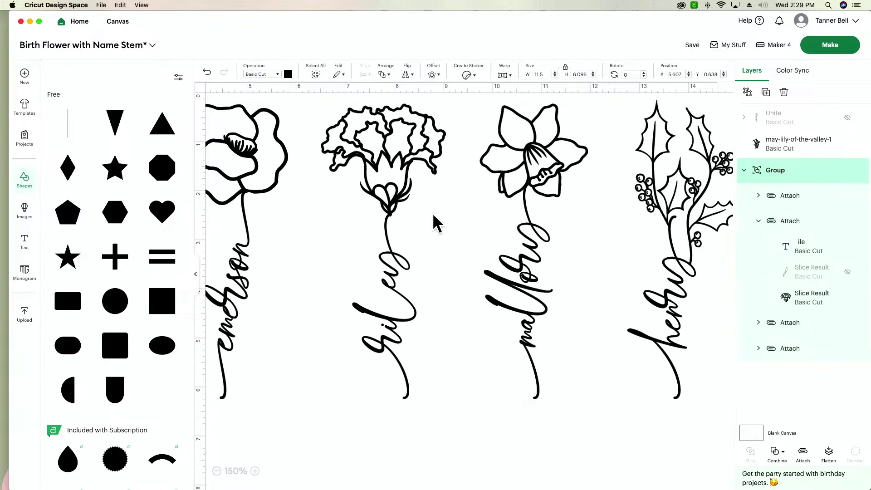
left_click(217, 471)
left_click(217, 470)
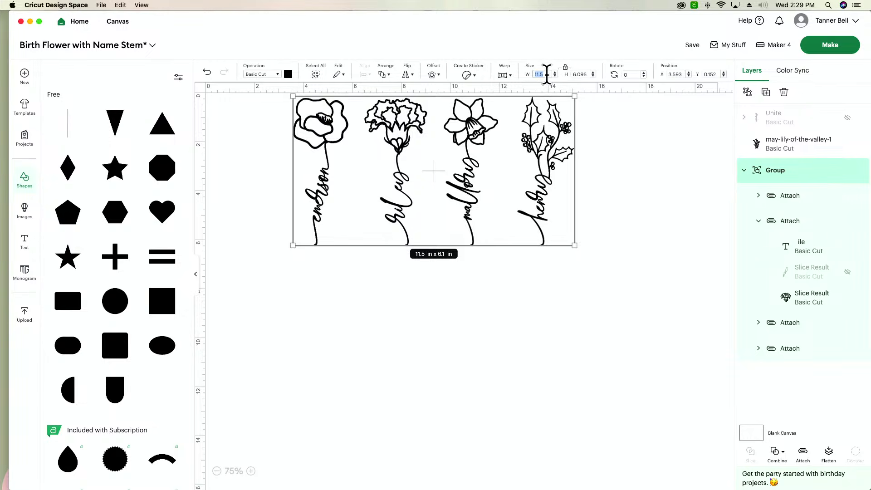
key("Return")
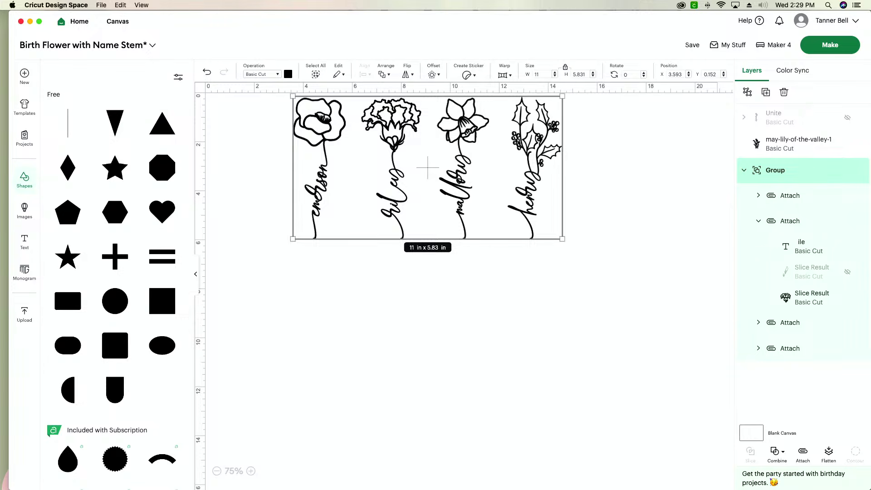